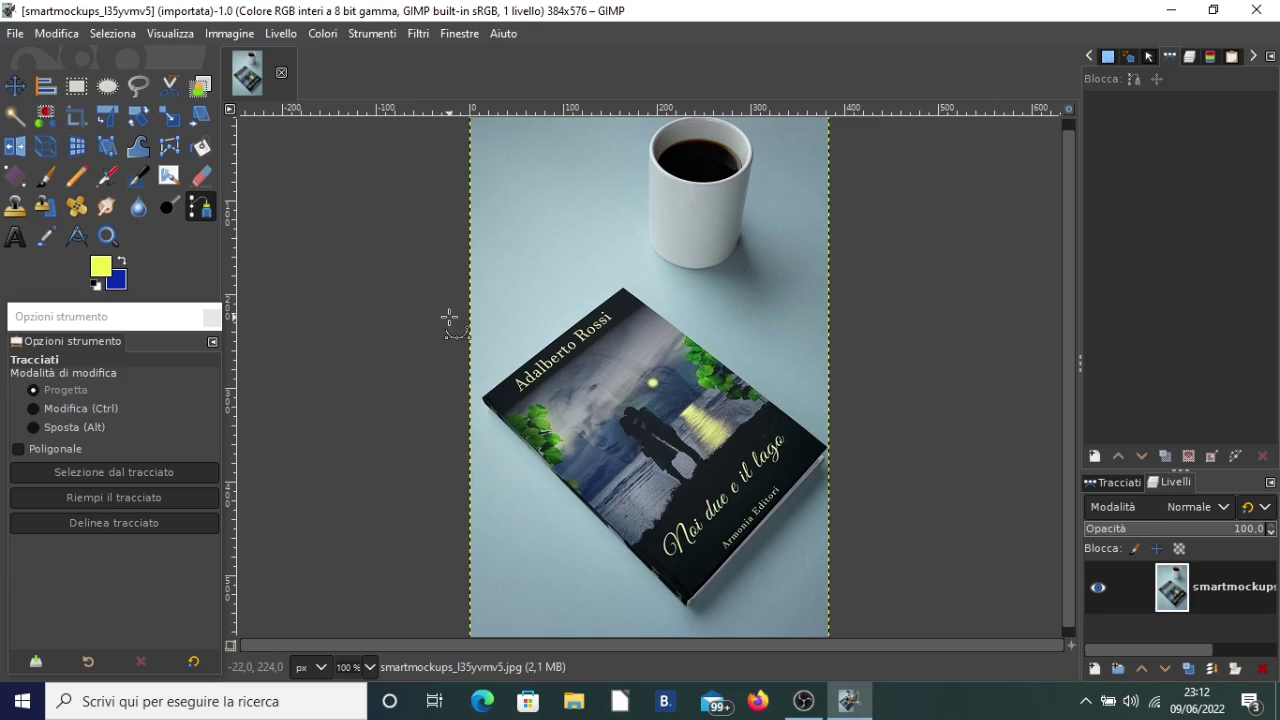
- Zoom to 200% and place the first path anchor on the book cover's left corner
scroll(565, 275, "down", 1)
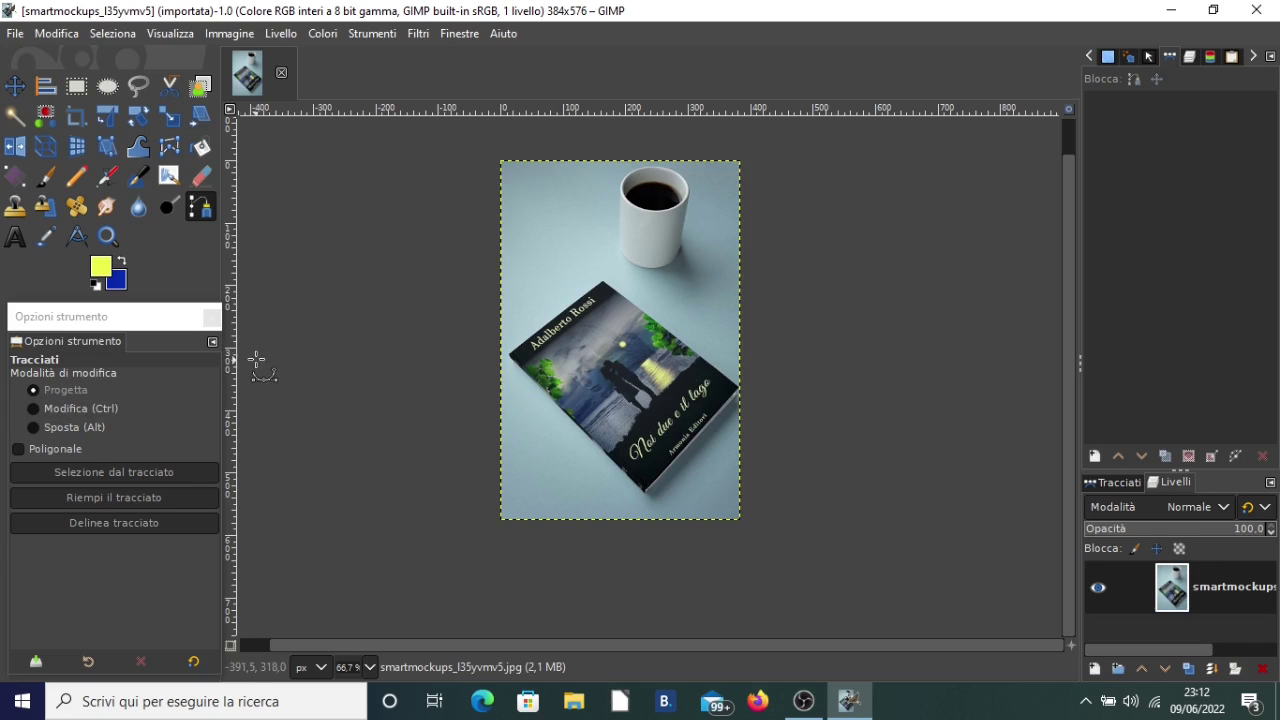
scroll(505, 340, "up", 1, "ctrl")
scroll(513, 340, "up", 2, "ctrl")
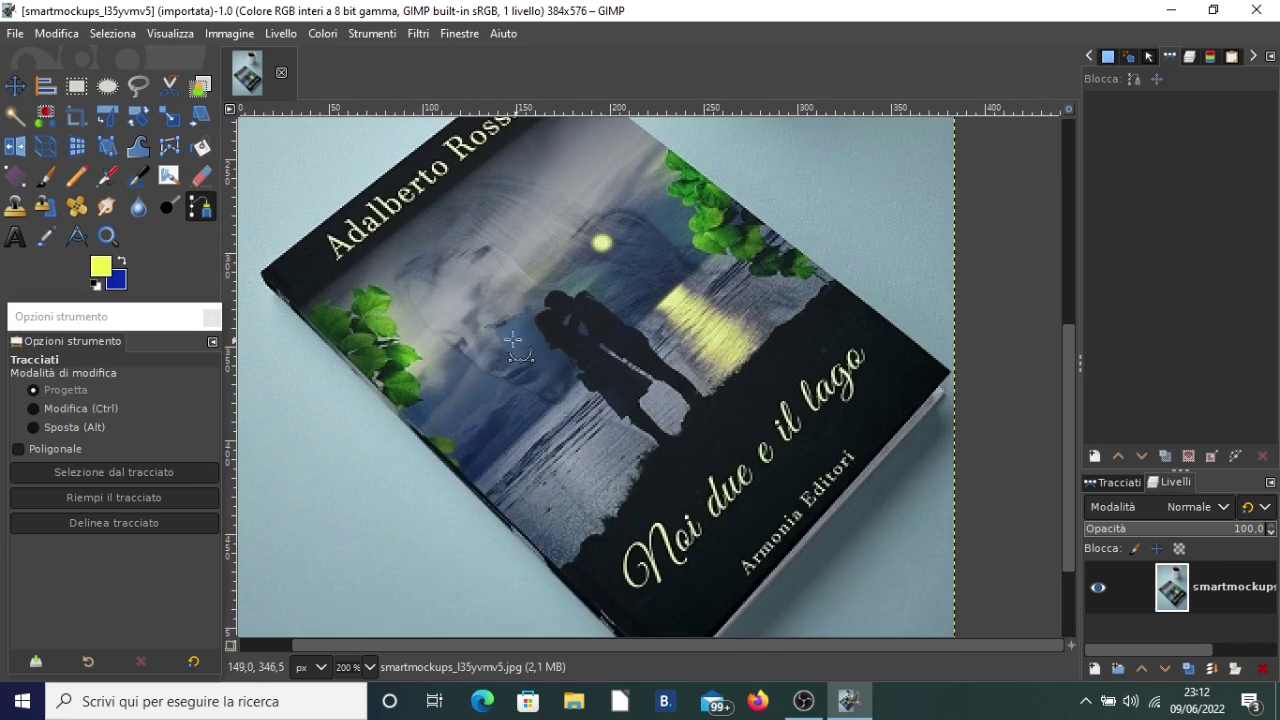
scroll(370, 335, "up", 3)
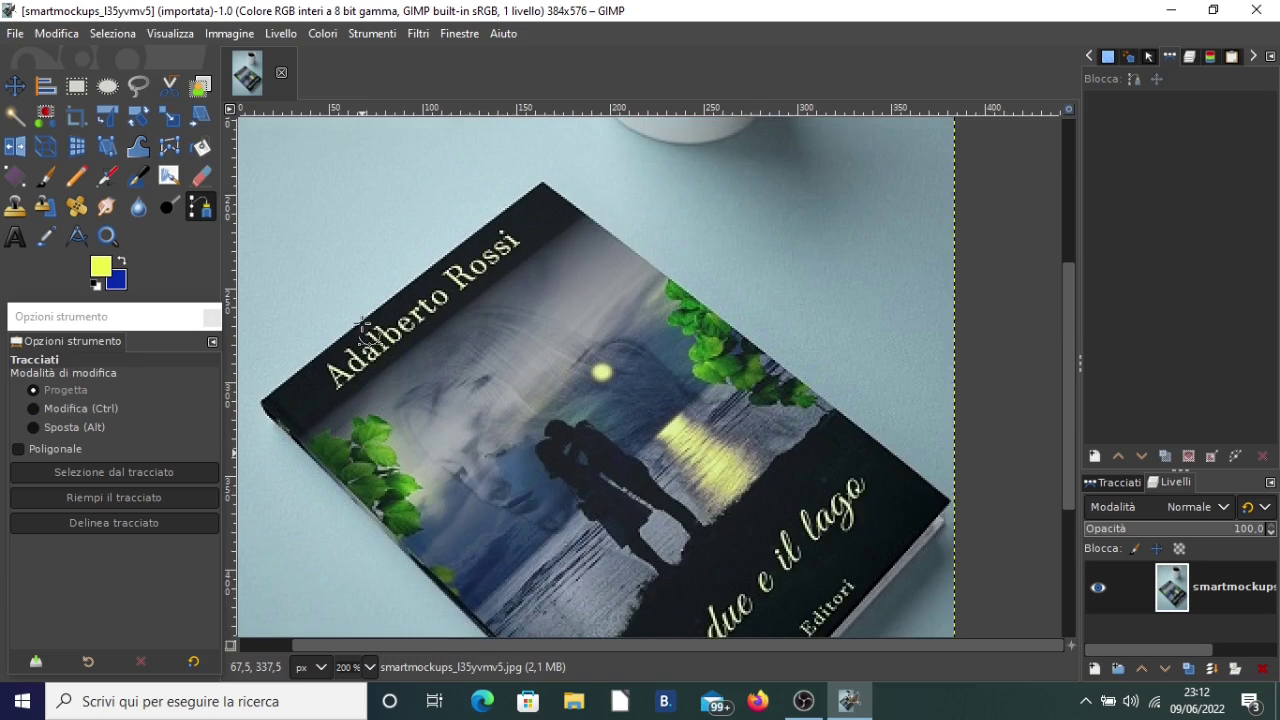
left_click(261, 400)
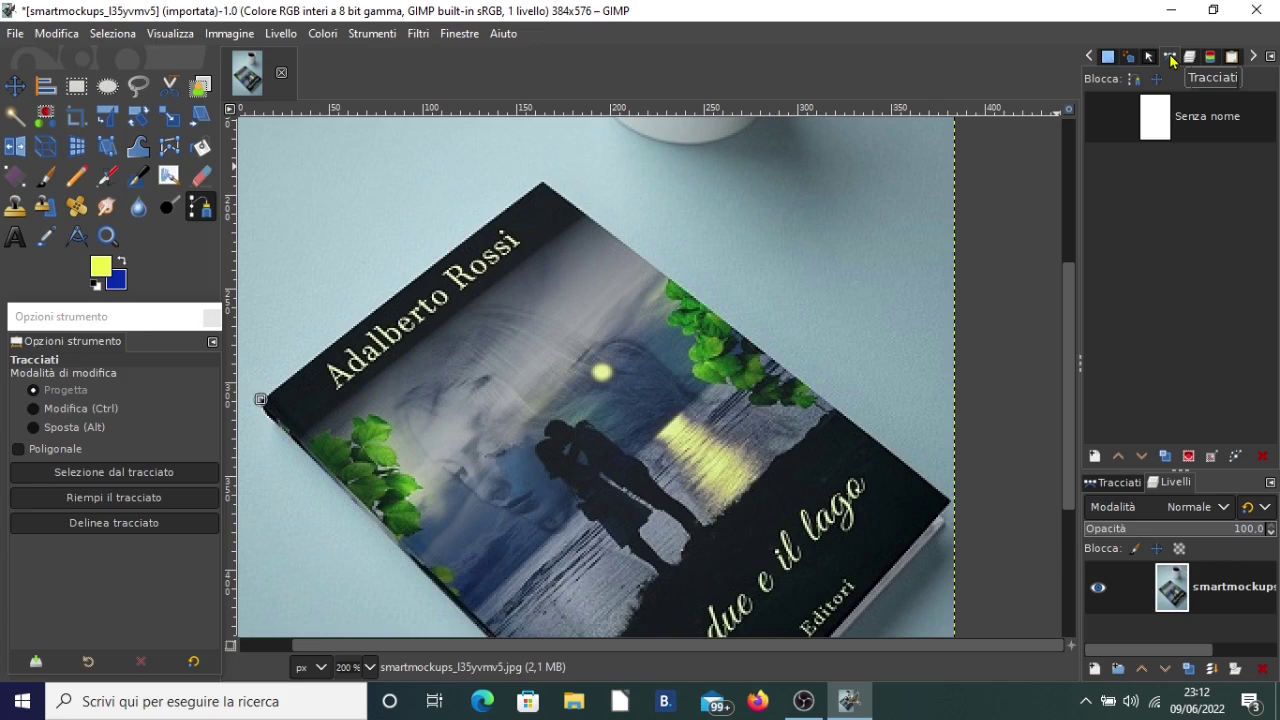
- Glance at the Finestre menu, then add a path anchor at the book's top corner
left_click(474, 38)
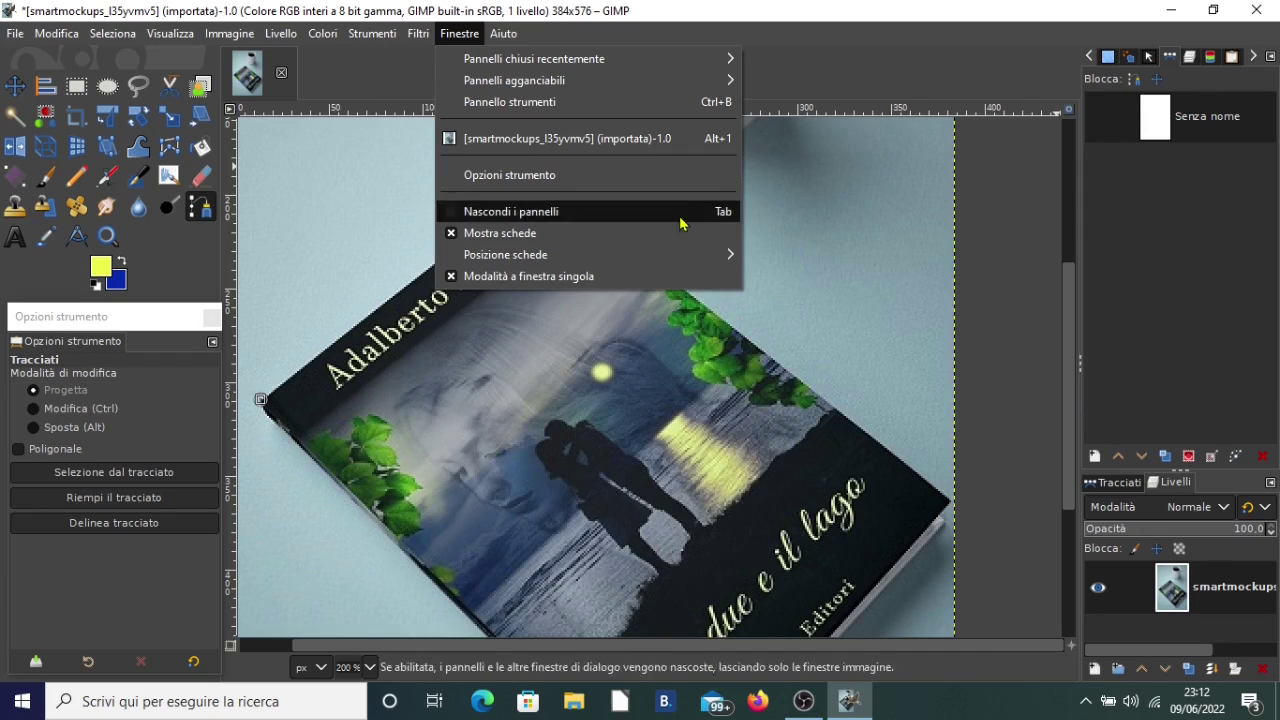
left_click(449, 37)
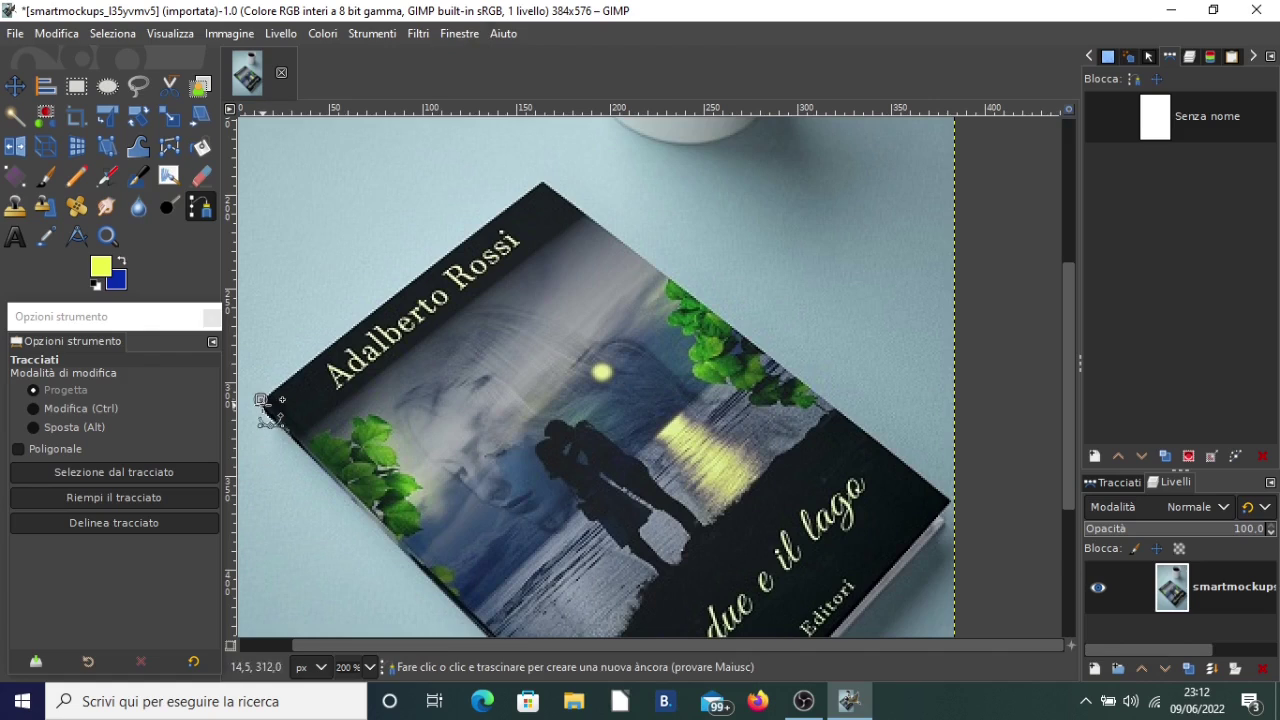
left_click(542, 180)
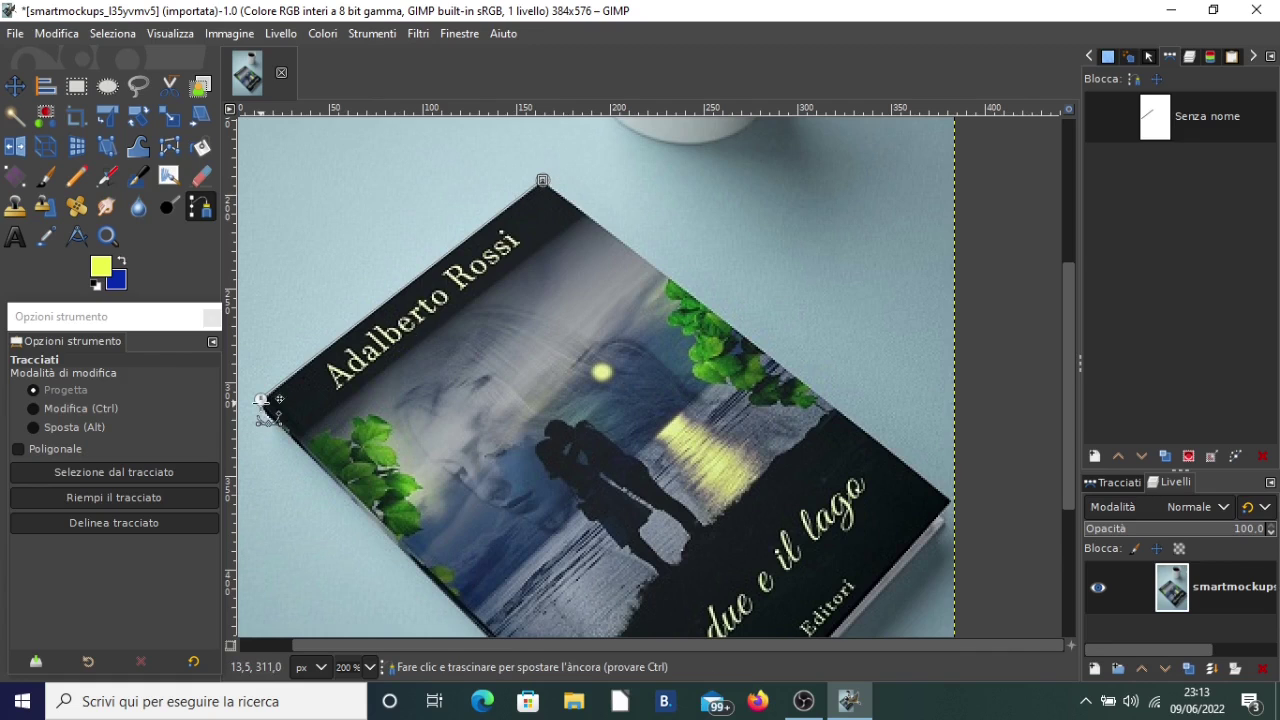
- Reselect the path anchor at the book's left corner
scroll(260, 400, "up", 3)
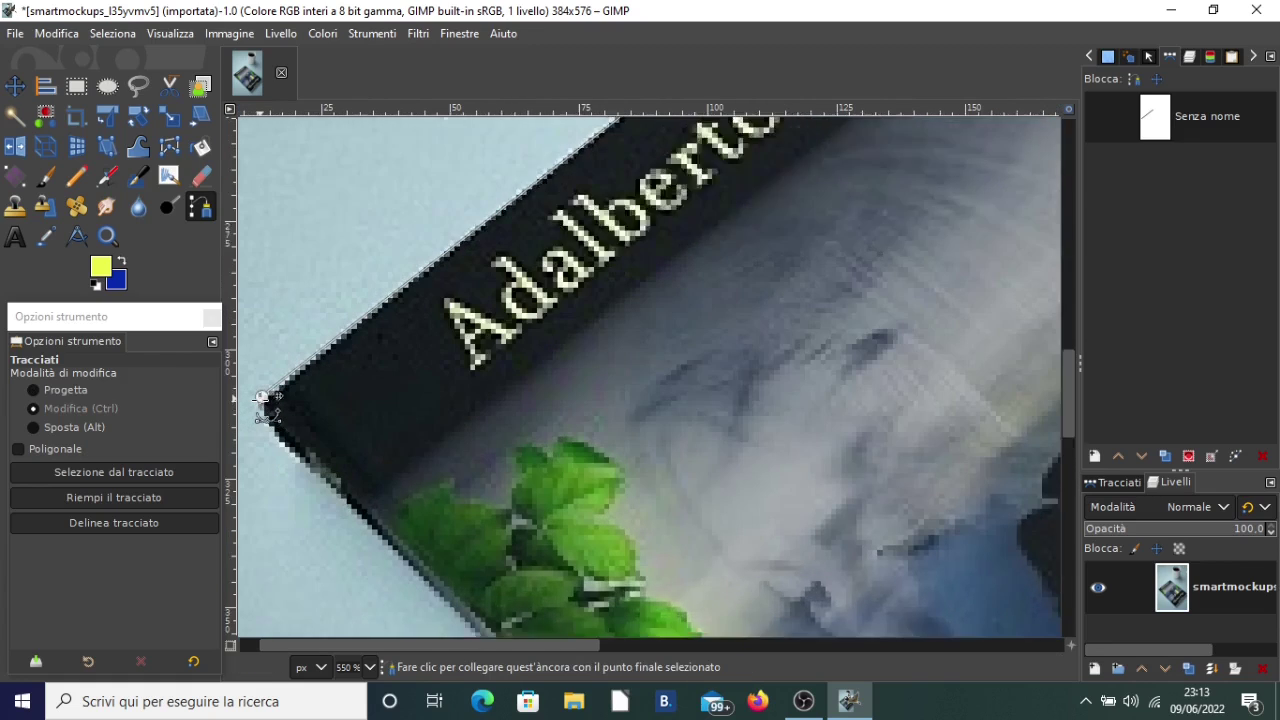
scroll(262, 400, "down", 1)
scroll(423, 329, "down", 2)
scroll(651, 206, "up", 3)
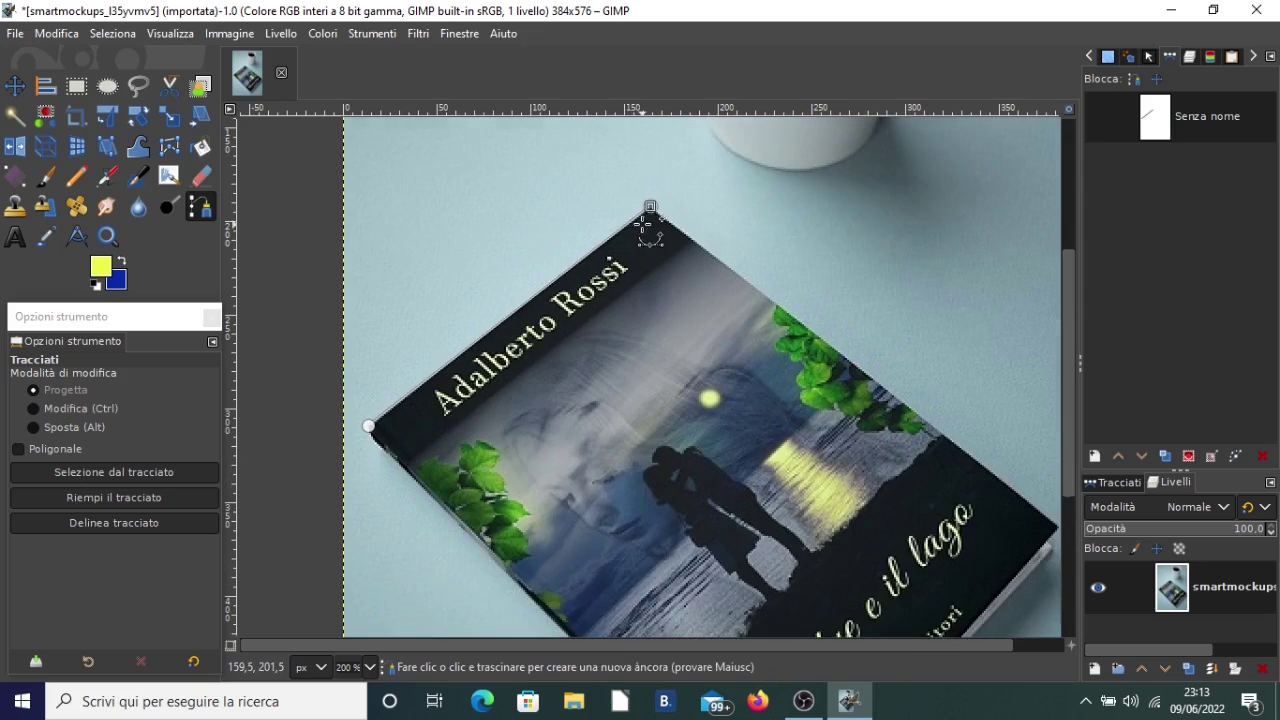
scroll(645, 226, "down", 1)
scroll(640, 302, "up", 2)
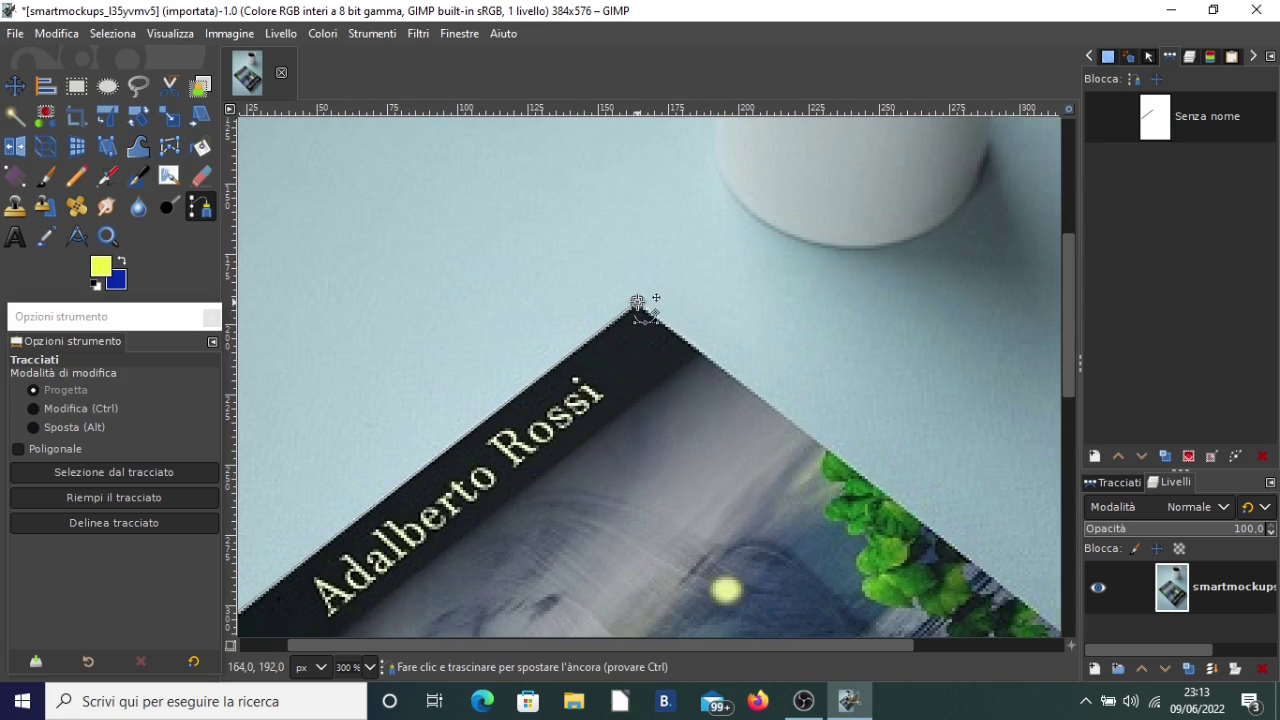
scroll(637, 302, "down", 1)
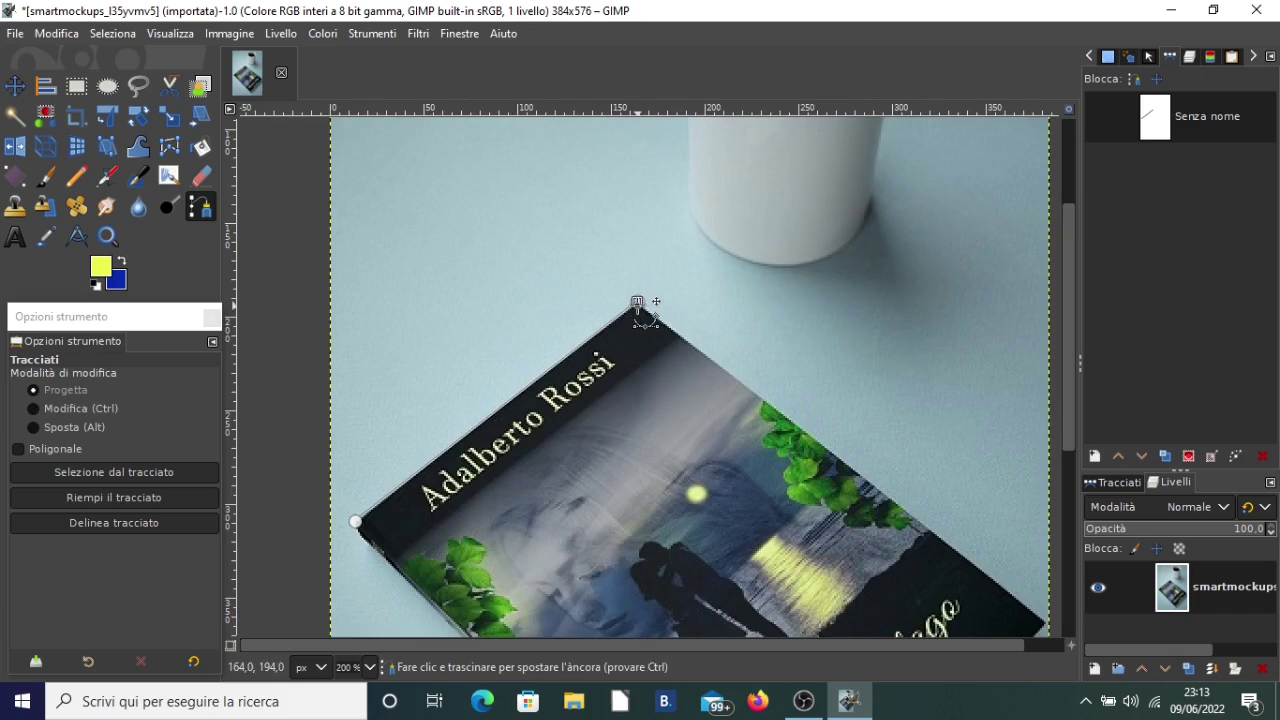
left_click(355, 521)
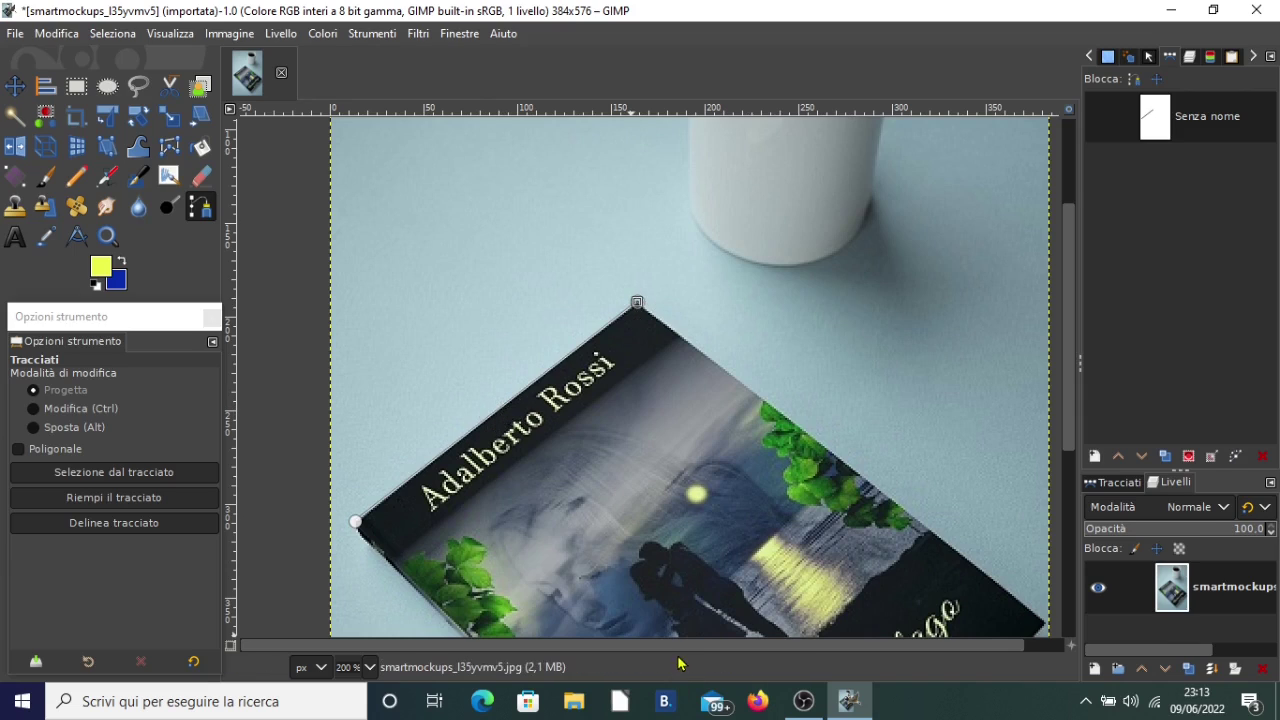
scroll(690, 630, "down", 5)
- Add path anchors at the book cover's right and bottom corners
scroll(797, 653, "right", 2)
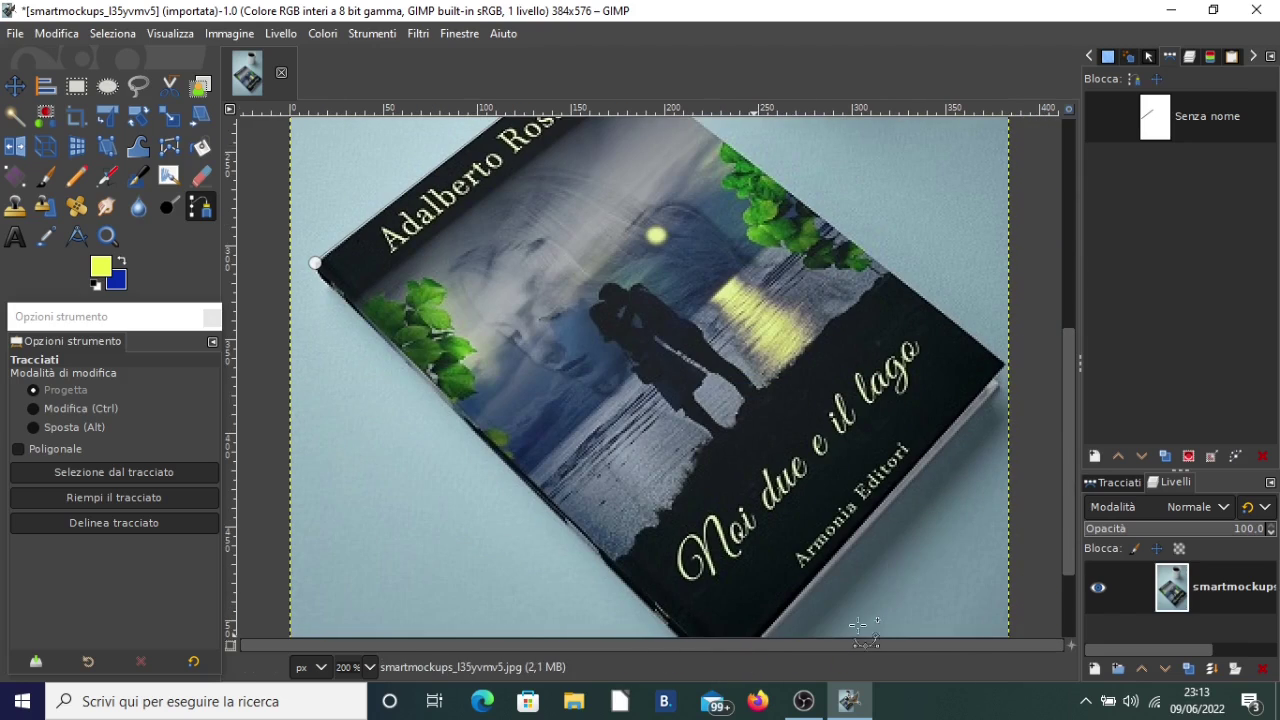
left_click(1004, 366)
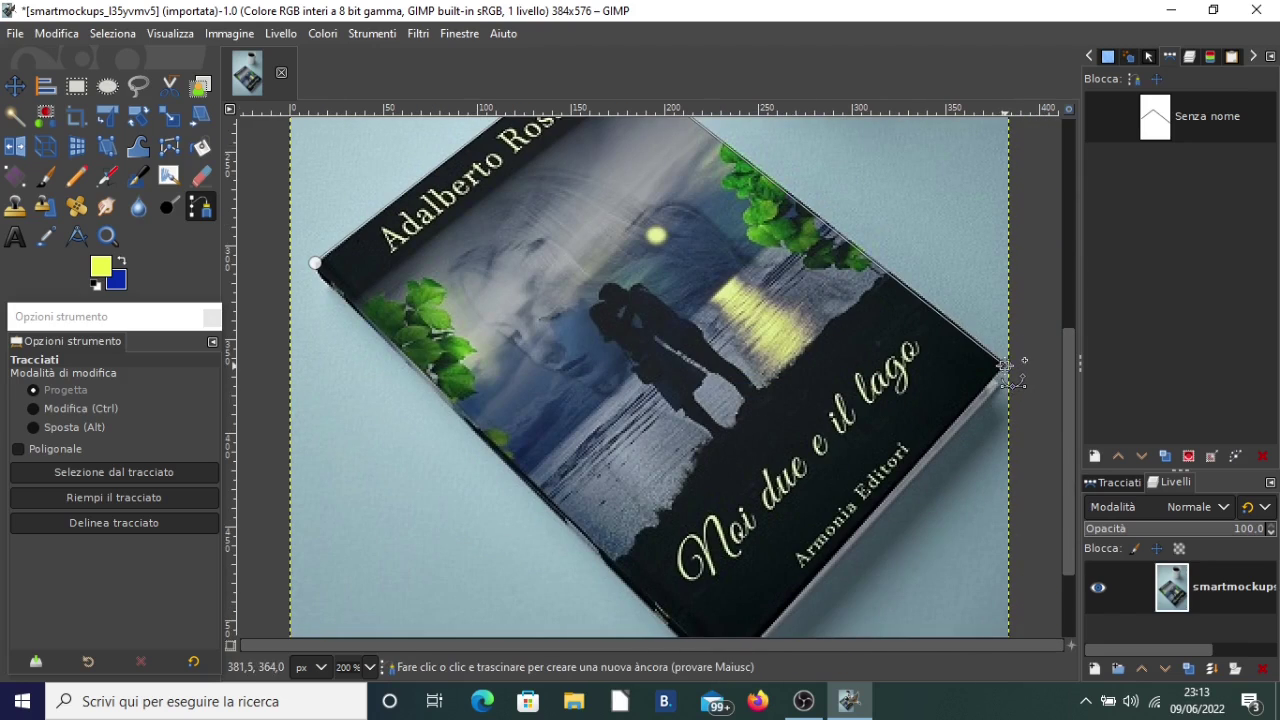
scroll(960, 358, "down", 2)
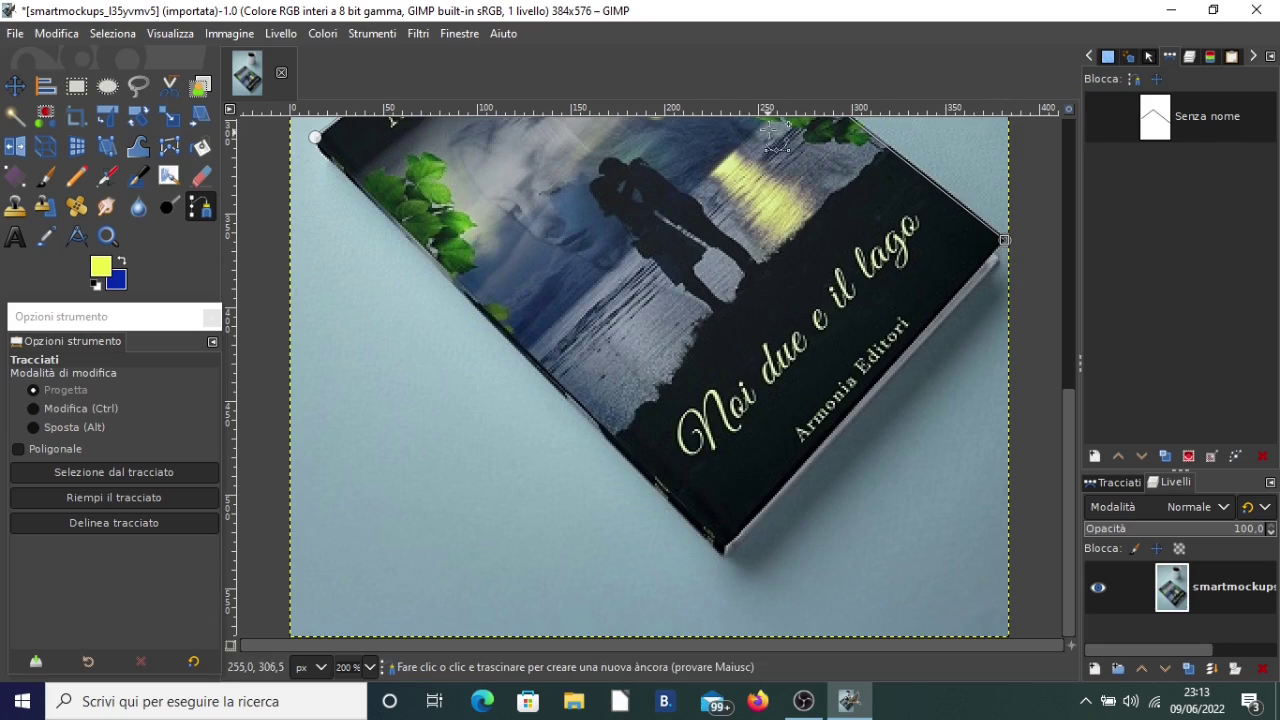
left_click(725, 546)
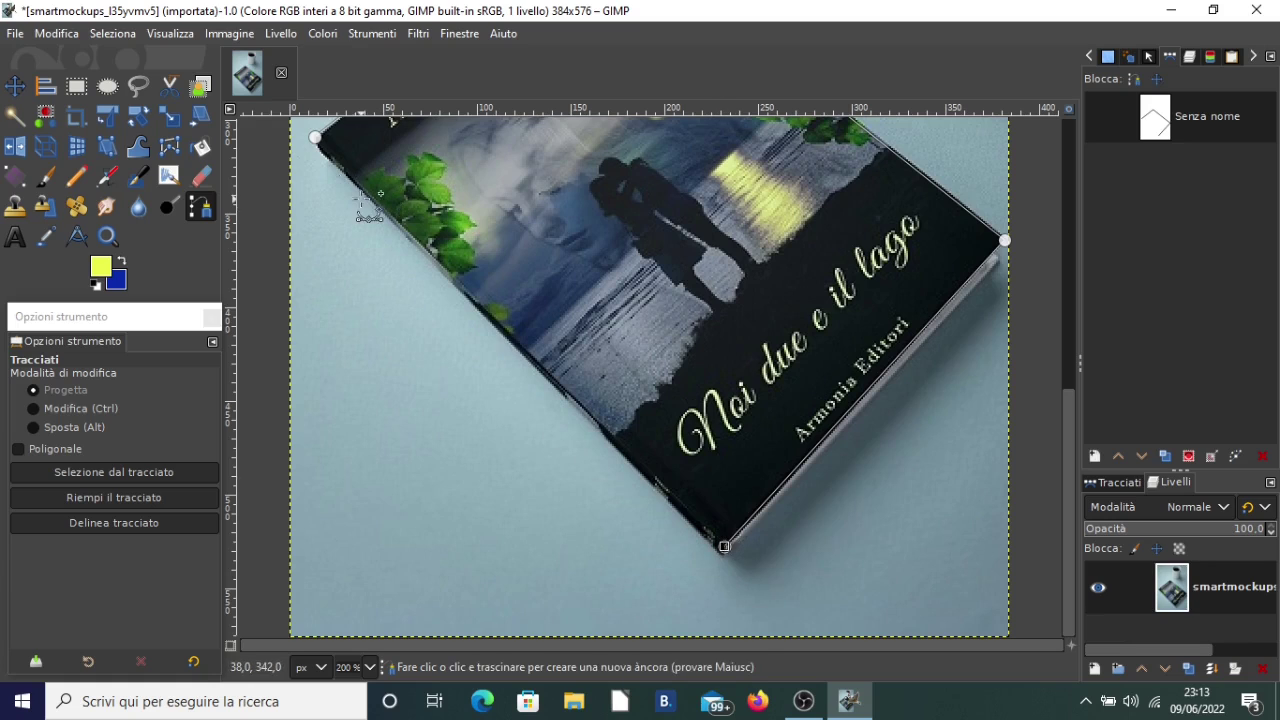
scroll(365, 210, "up", 3)
scroll(320, 269, "down", 3)
scroll(320, 269, "up", 3)
- Re-place the bottom-corner anchor and close the path onto the left-corner anchor
left_click(70, 408)
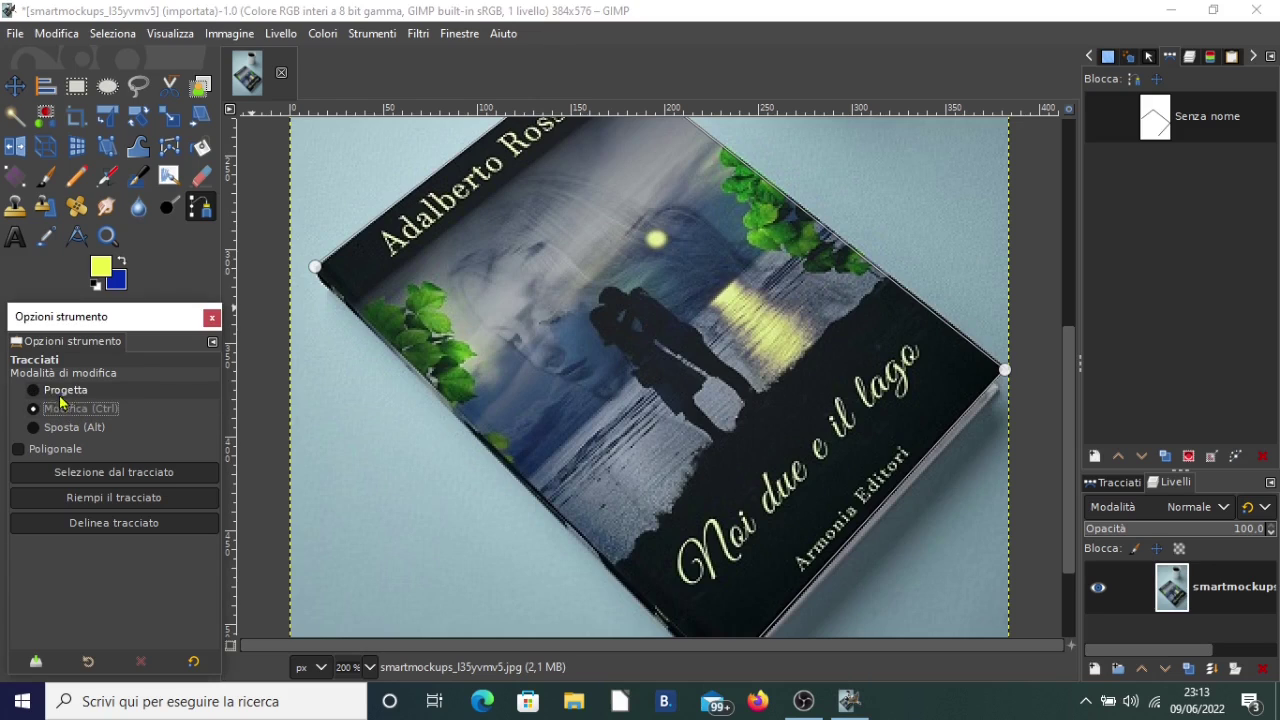
left_click(54, 393)
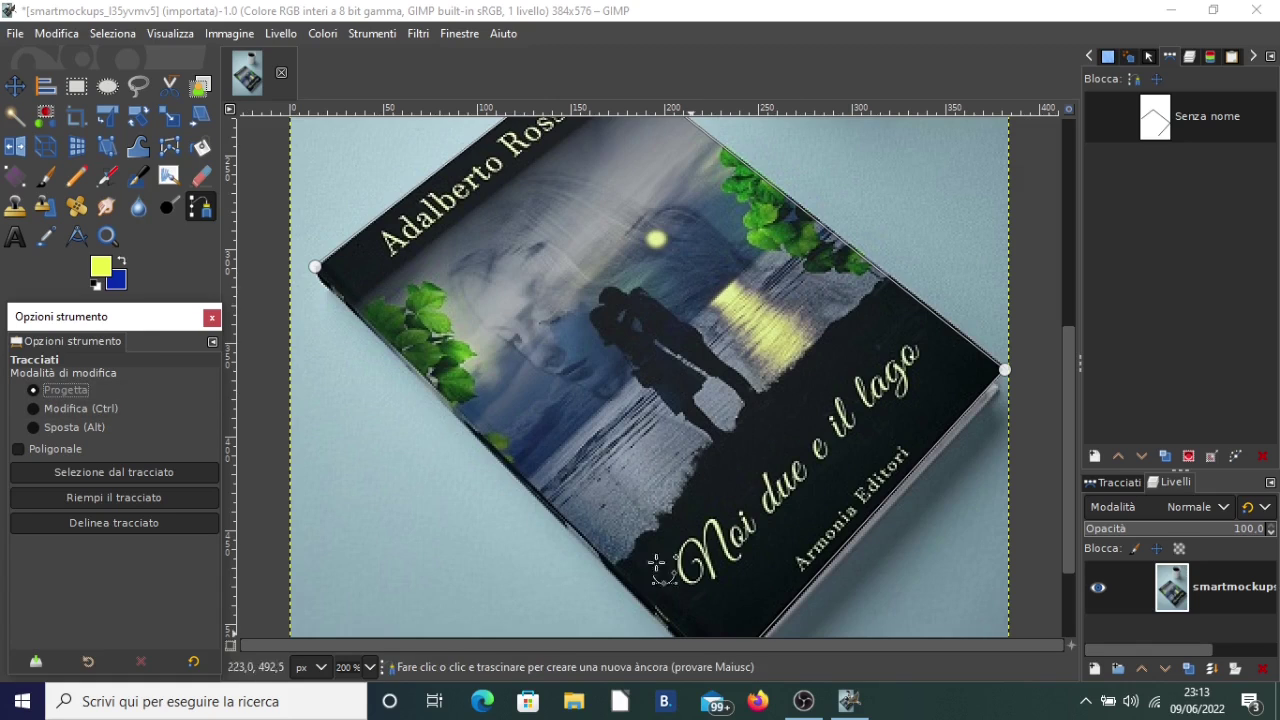
scroll(388, 390, "down", 3)
left_click(724, 546)
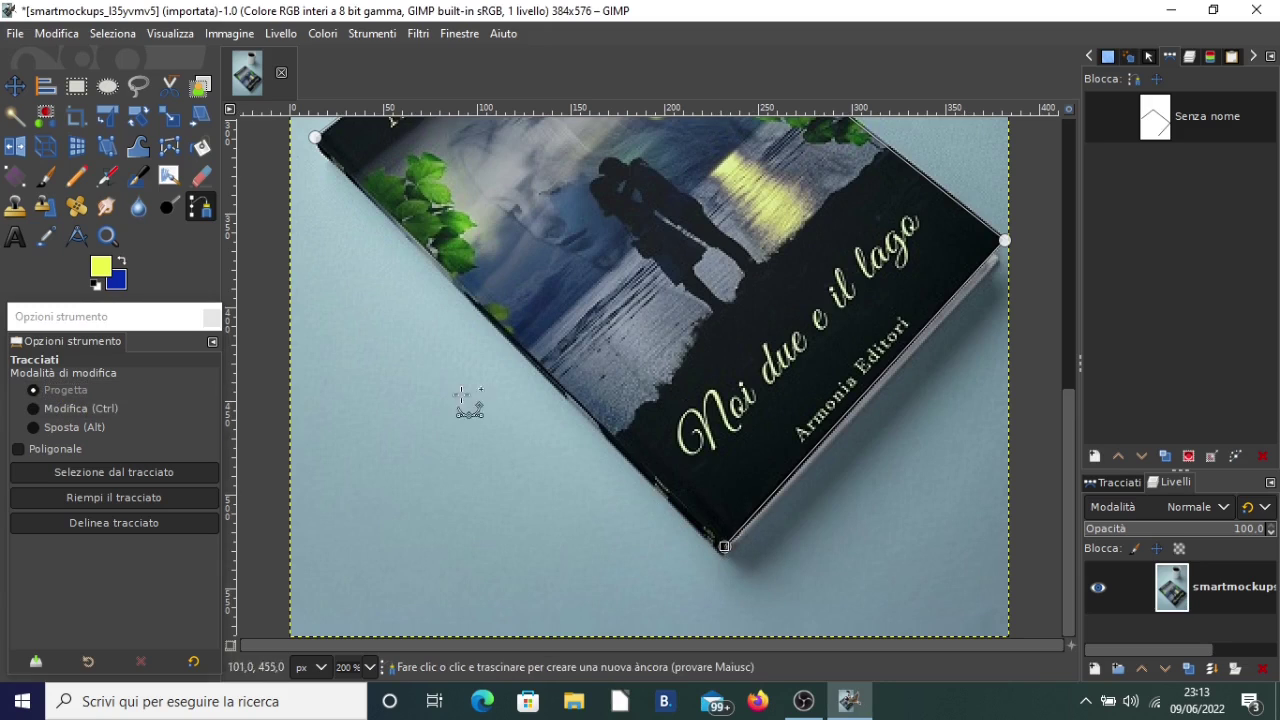
key("ctrl")
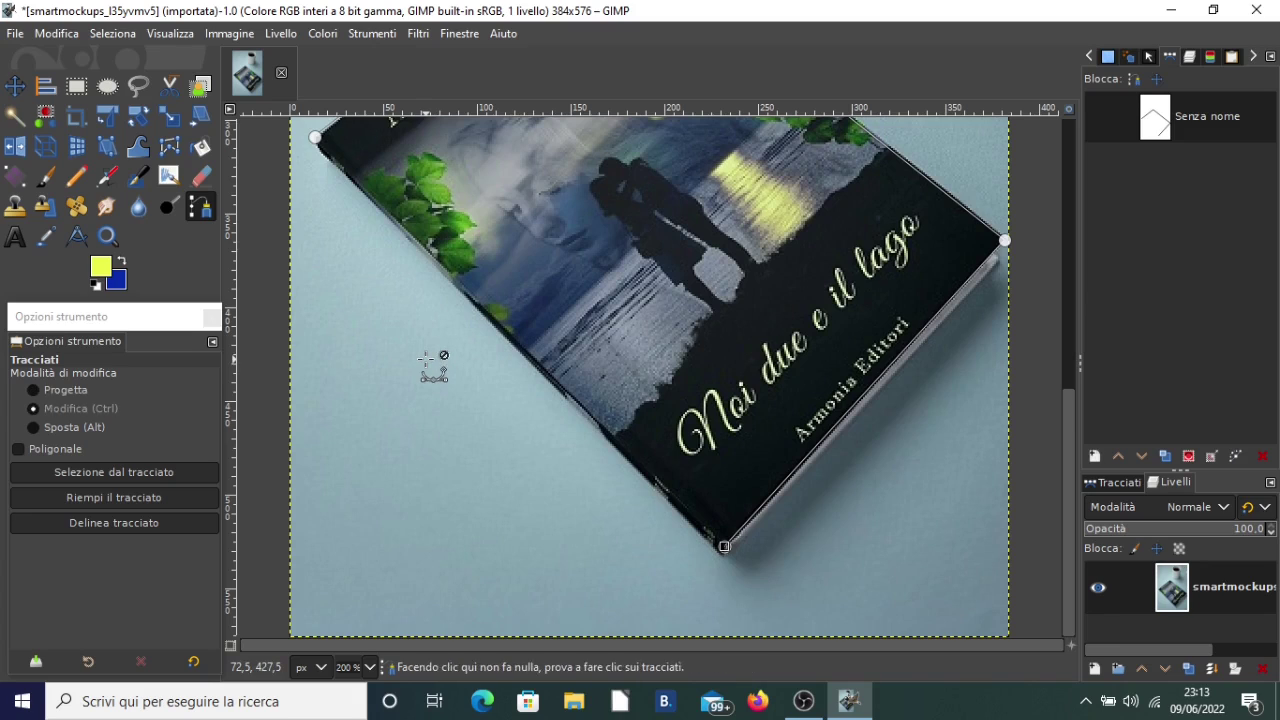
scroll(416, 283, "up", 3)
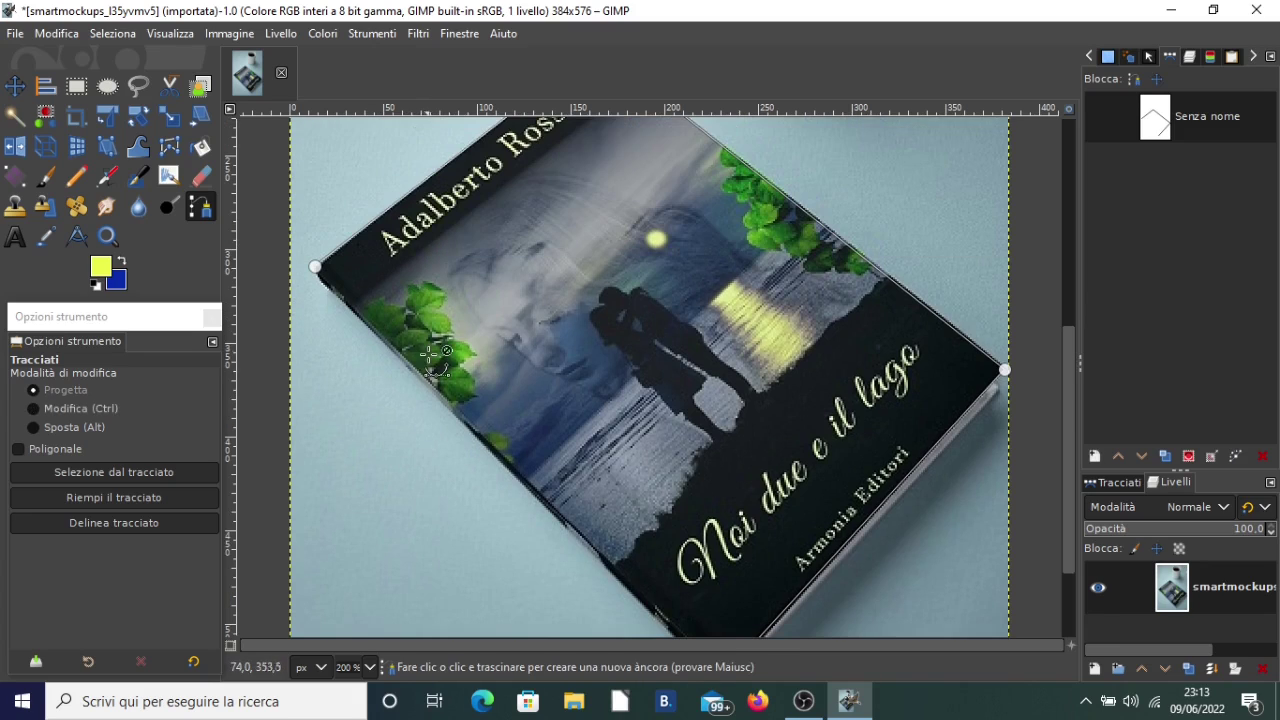
left_click(316, 268, "ctrl")
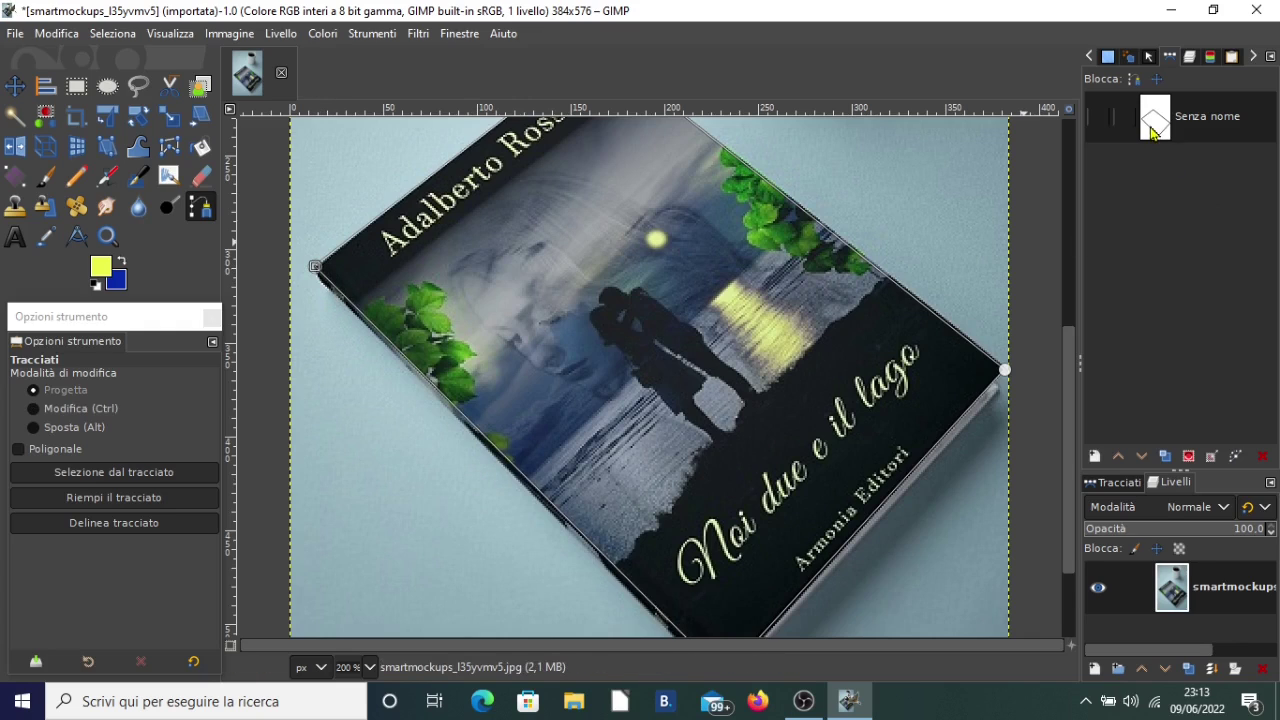
- Toggle the path's eye in the Paths dialog so the outline shows on the image
left_click(1099, 118)
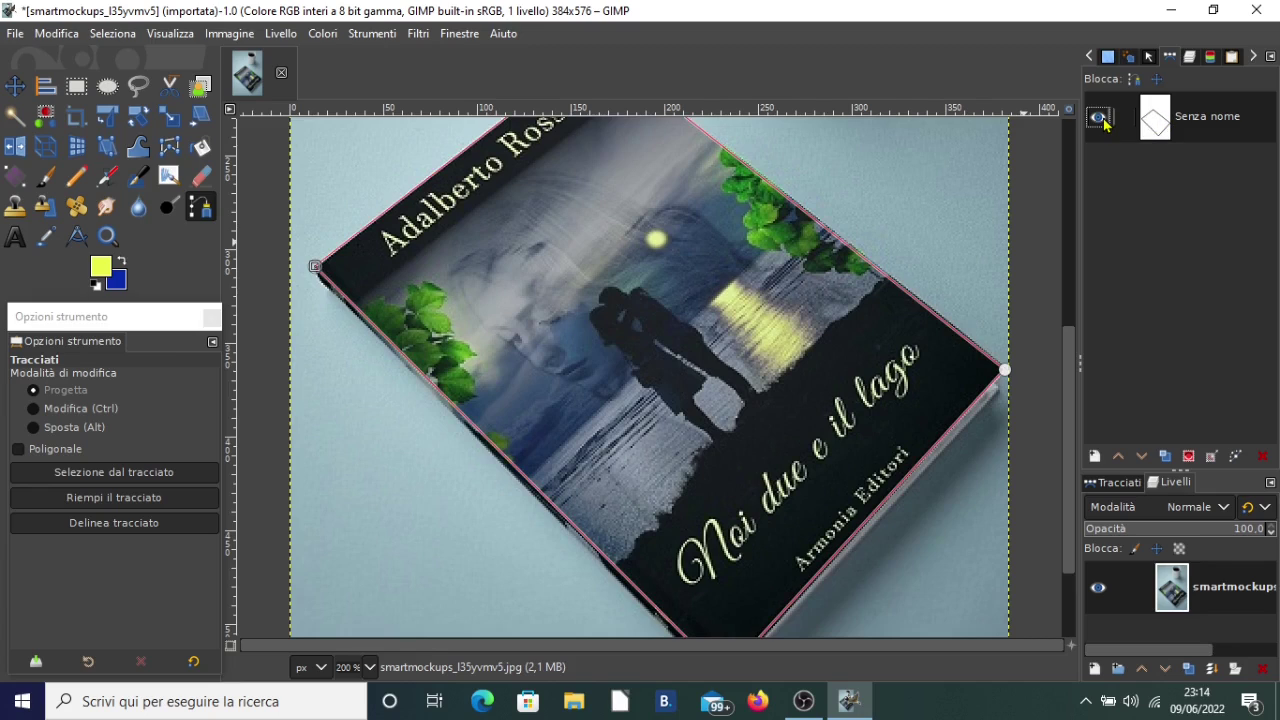
left_click(1099, 118)
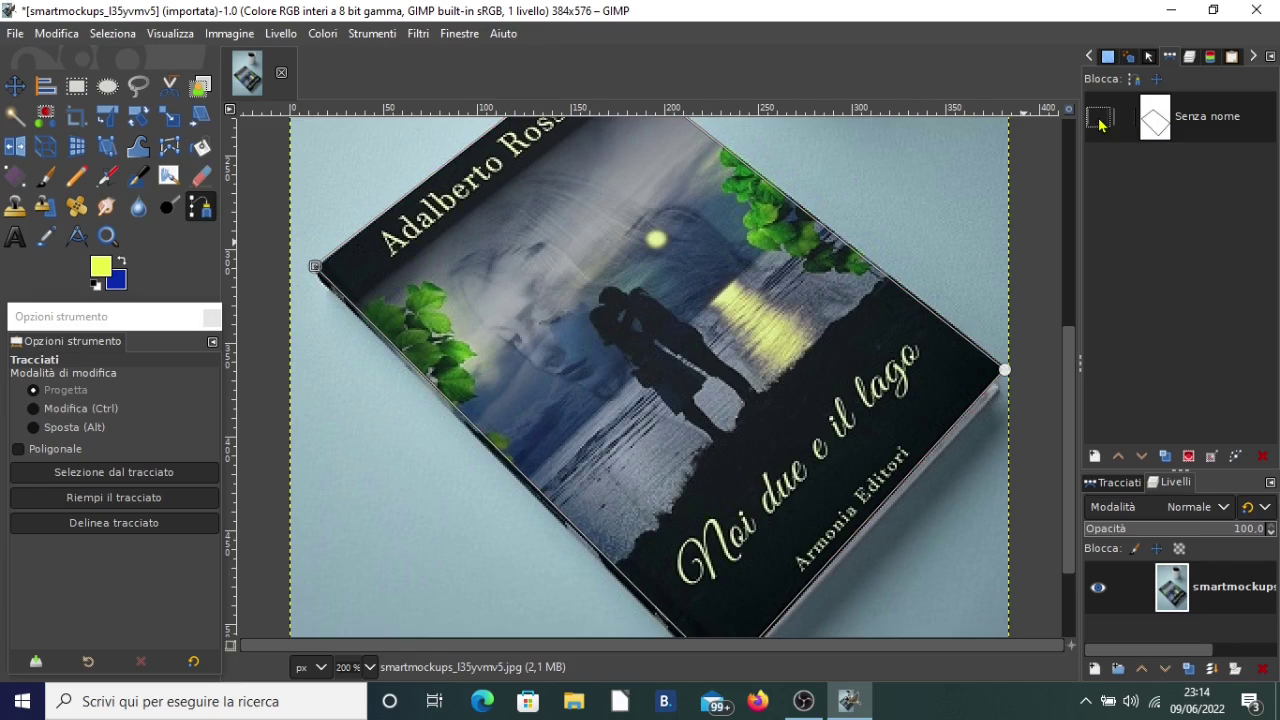
left_click(1099, 118)
scroll(958, 375, "up", 2, "ctrl")
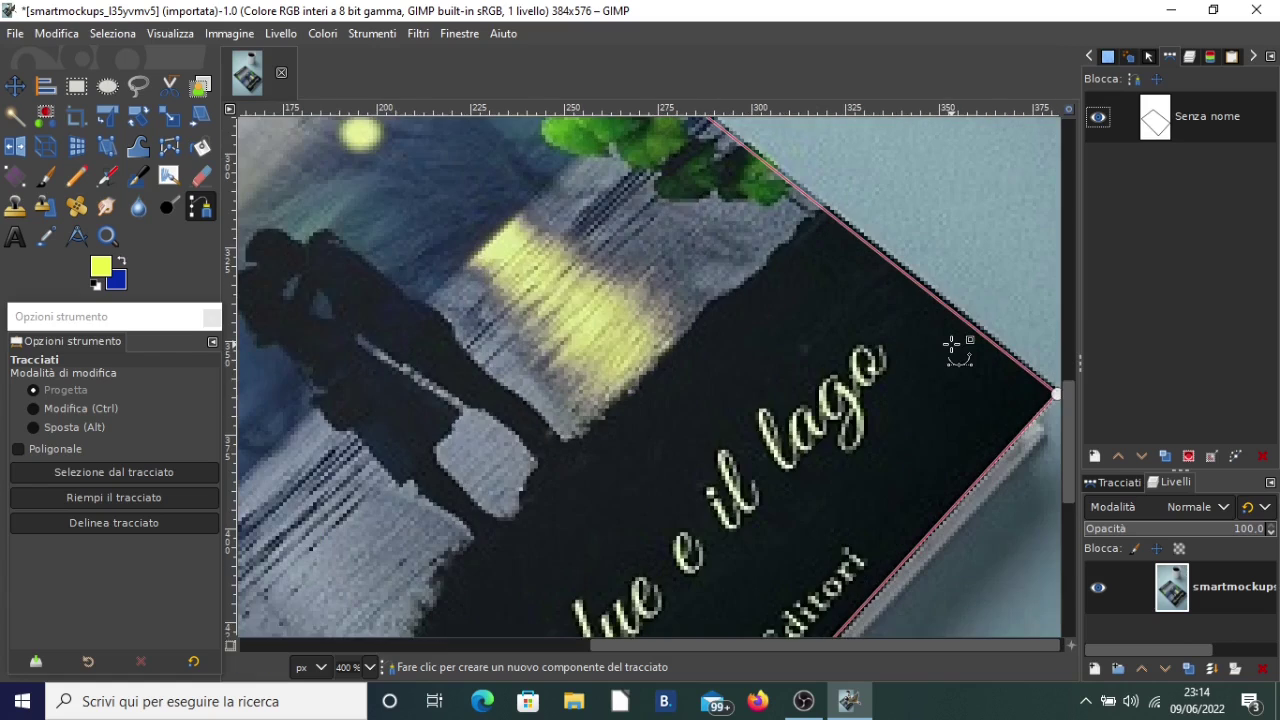
scroll(953, 345, "down", 2, "ctrl")
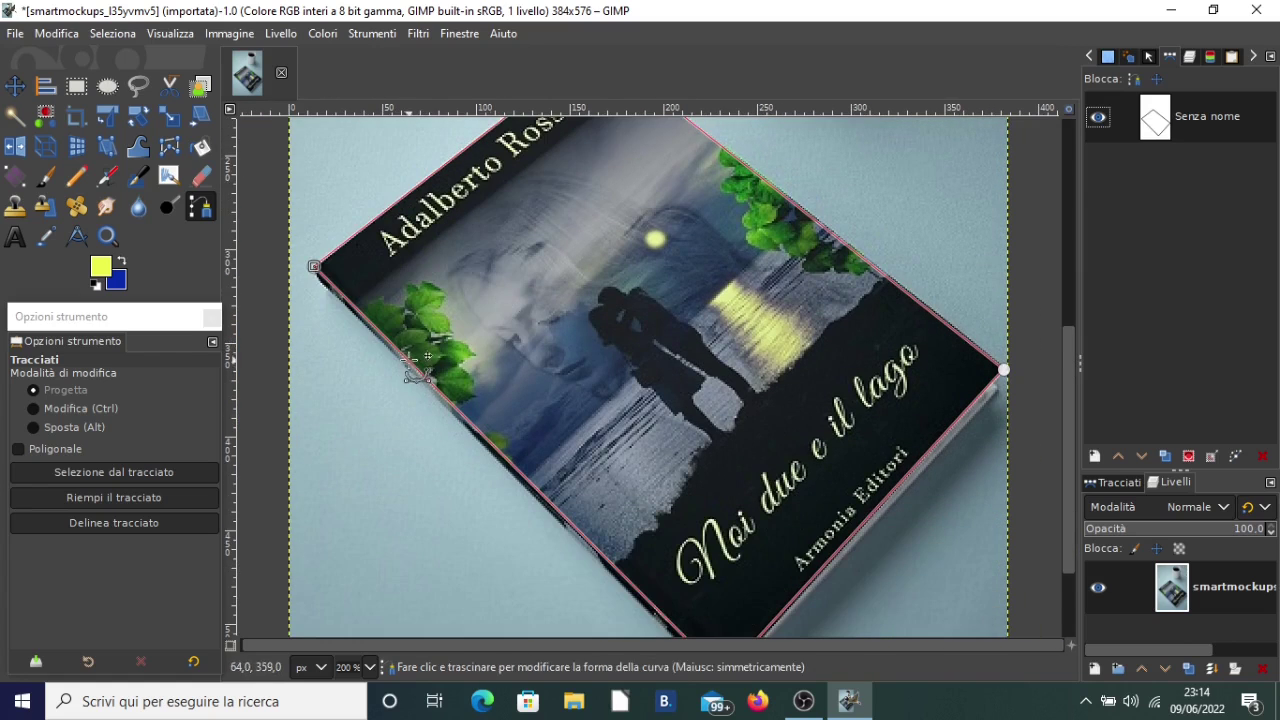
scroll(432, 390, "down", 3)
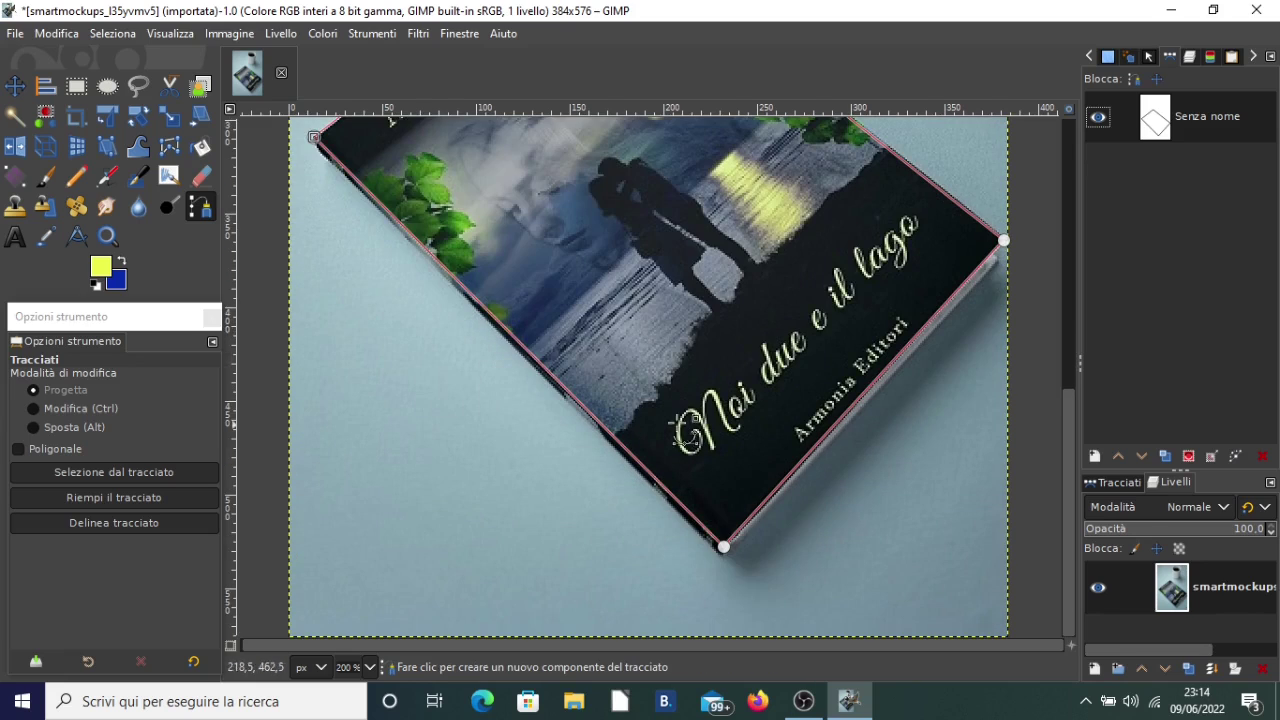
scroll(537, 360, "up", 3)
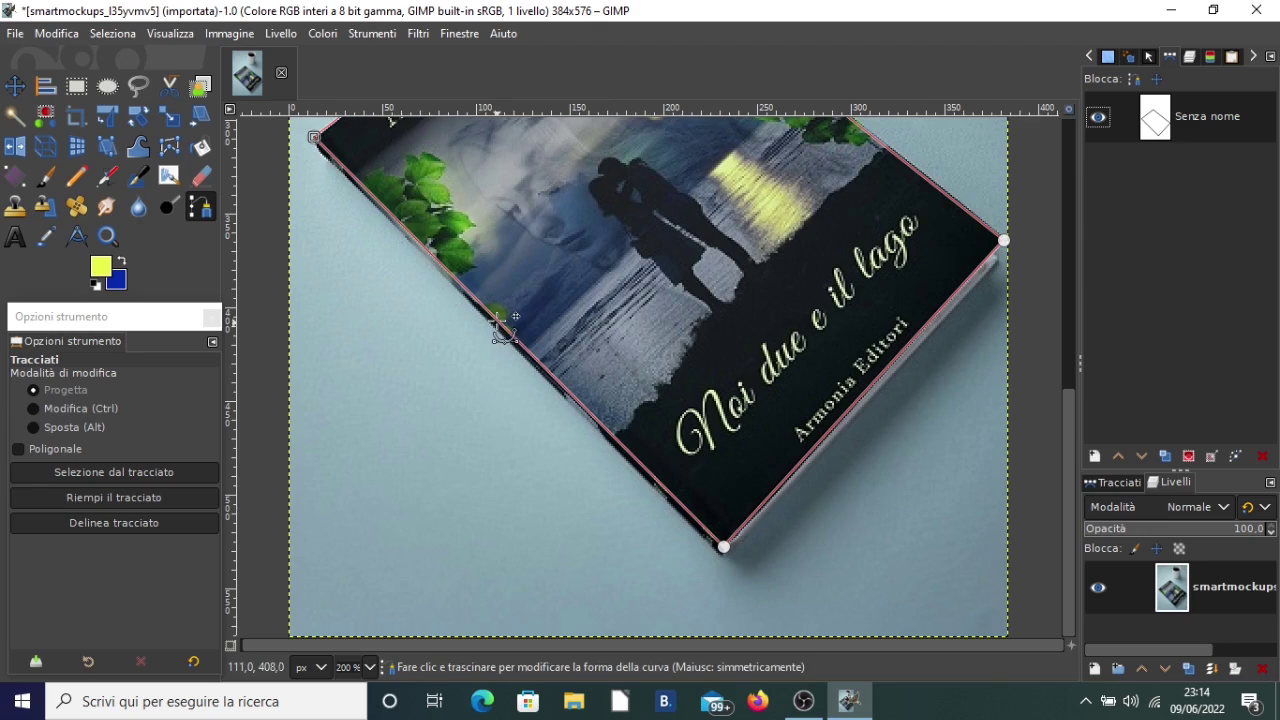
- Drag the Bézier handles so the lower-left edge runs straight into the bottom corner
left_click_drag(503, 332, 470, 372)
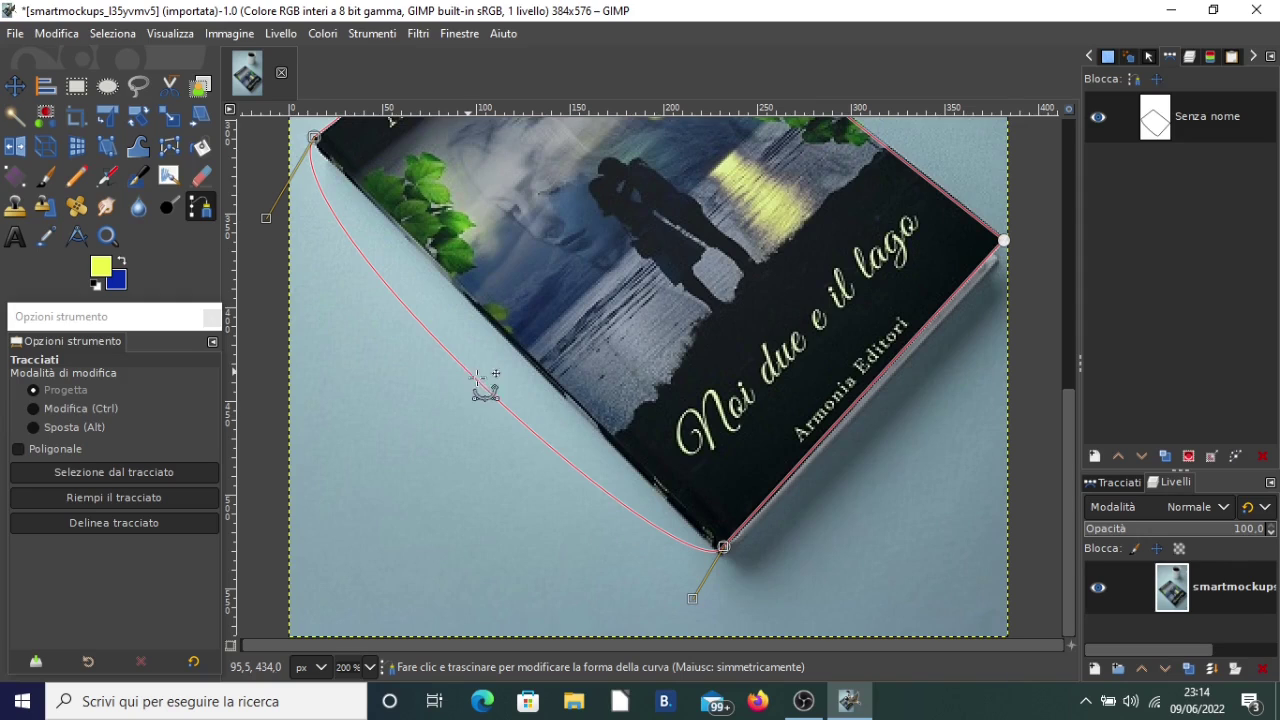
left_click_drag(692, 598, 727, 598)
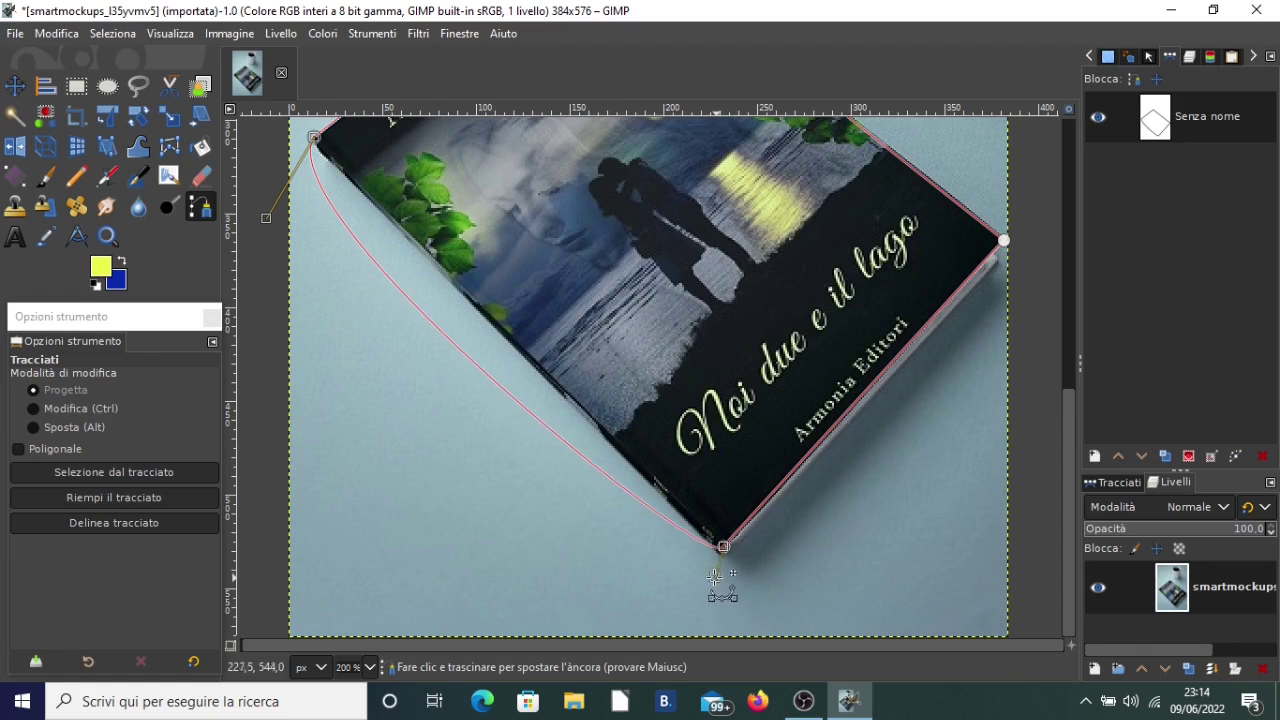
mouse_move(727, 598)
left_mouse_down()
mouse_move(760, 600)
mouse_move(734, 598)
left_mouse_up()
mouse_move(269, 220)
left_mouse_down()
mouse_move(289, 128)
mouse_move(311, 133)
left_mouse_up()
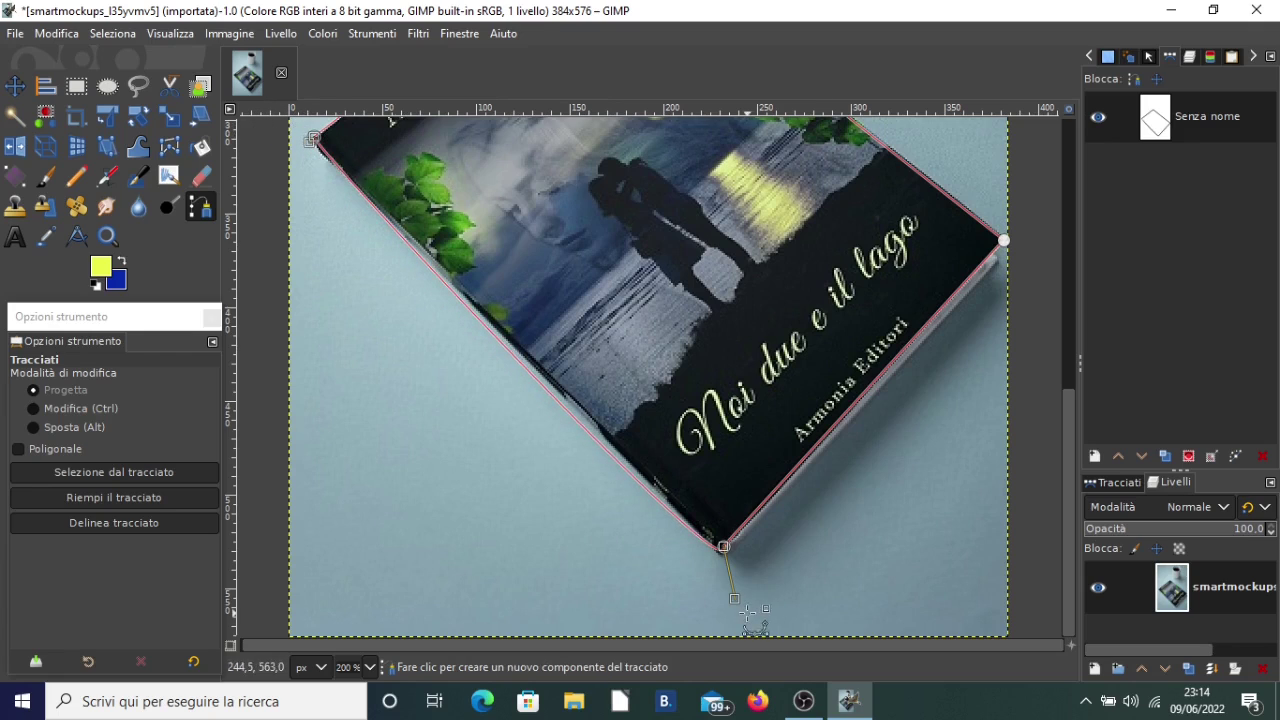
left_click_drag(734, 598, 722, 548)
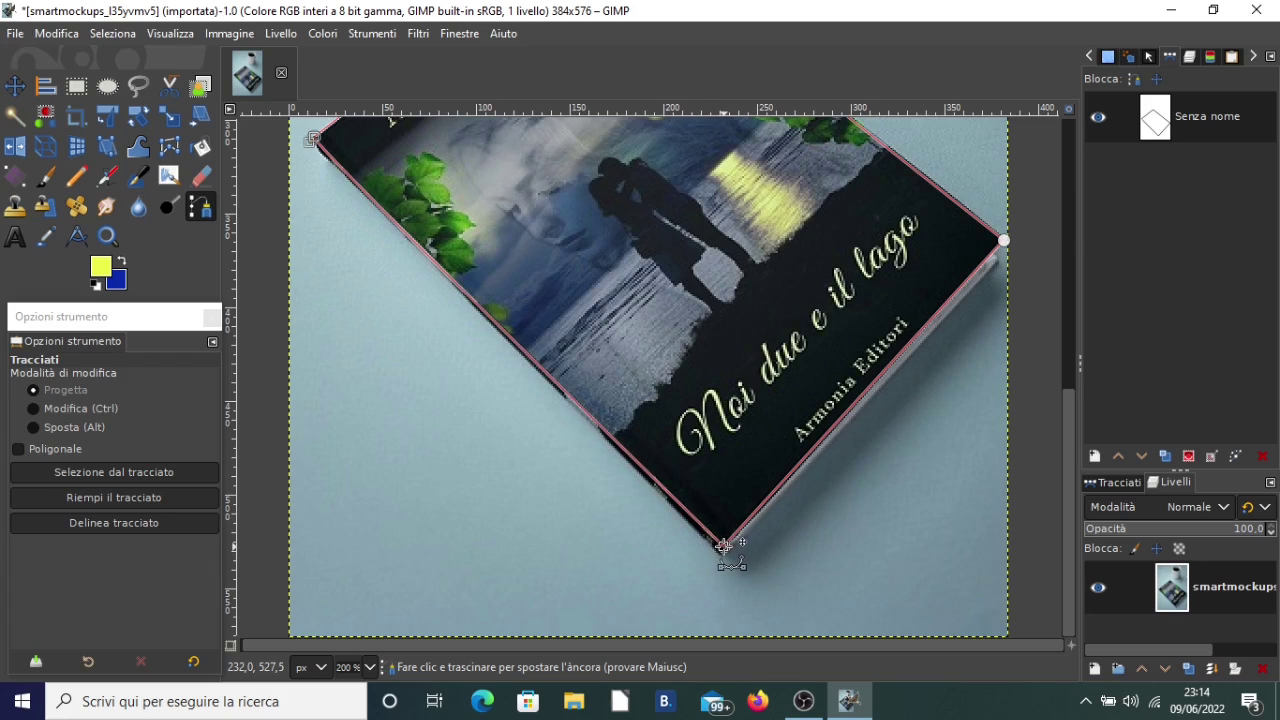
- Start a new path component at the mug's left rim and curve it to the right rim
scroll(700, 420, "up", 5)
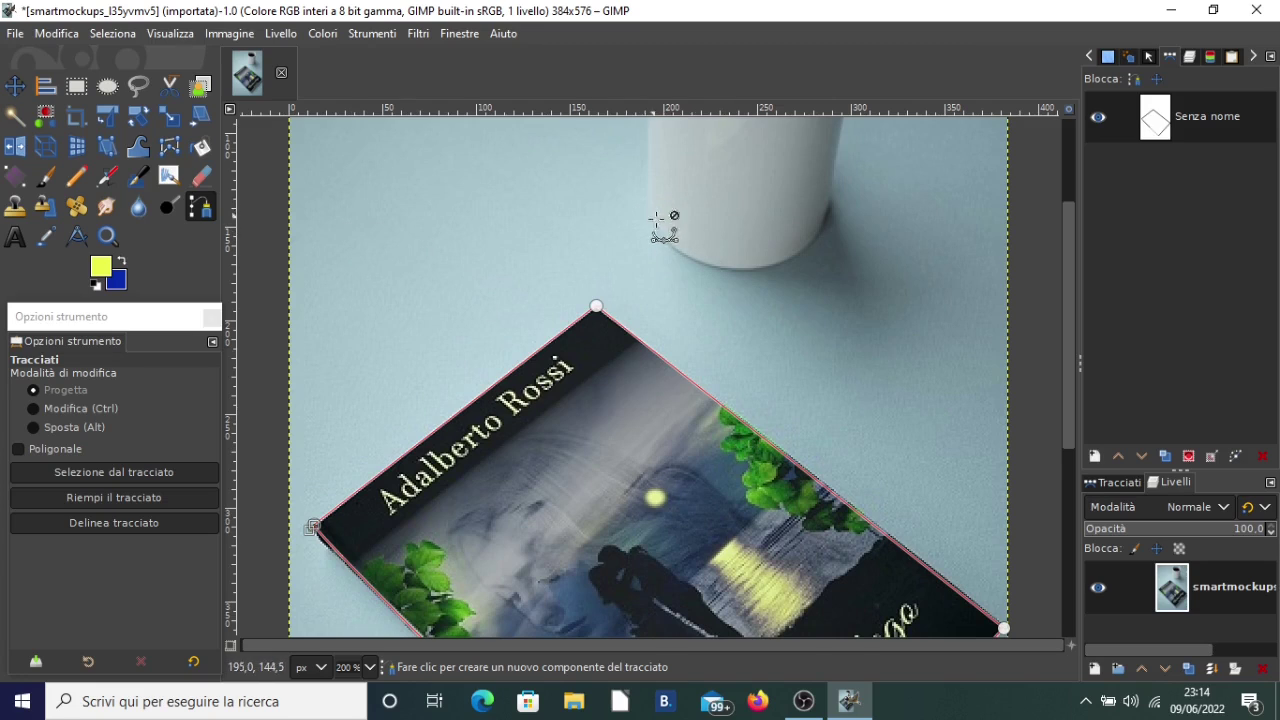
scroll(642, 207, "up", 1)
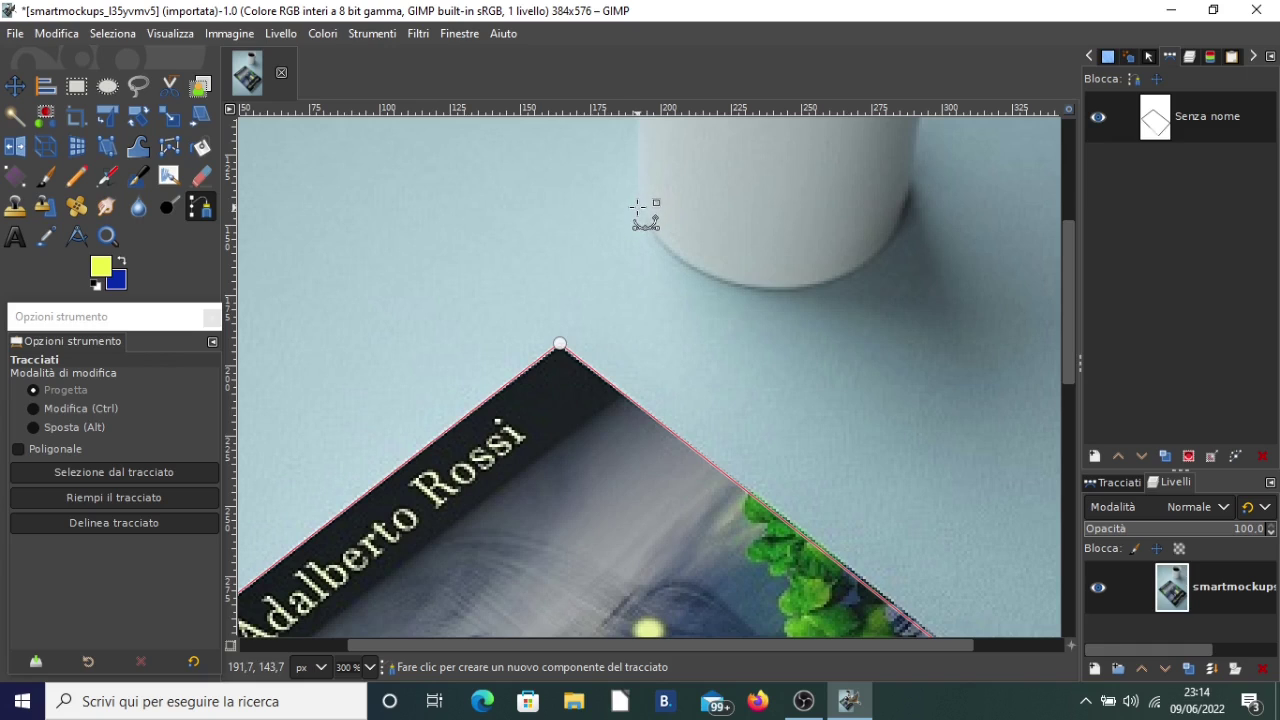
left_click(637, 206)
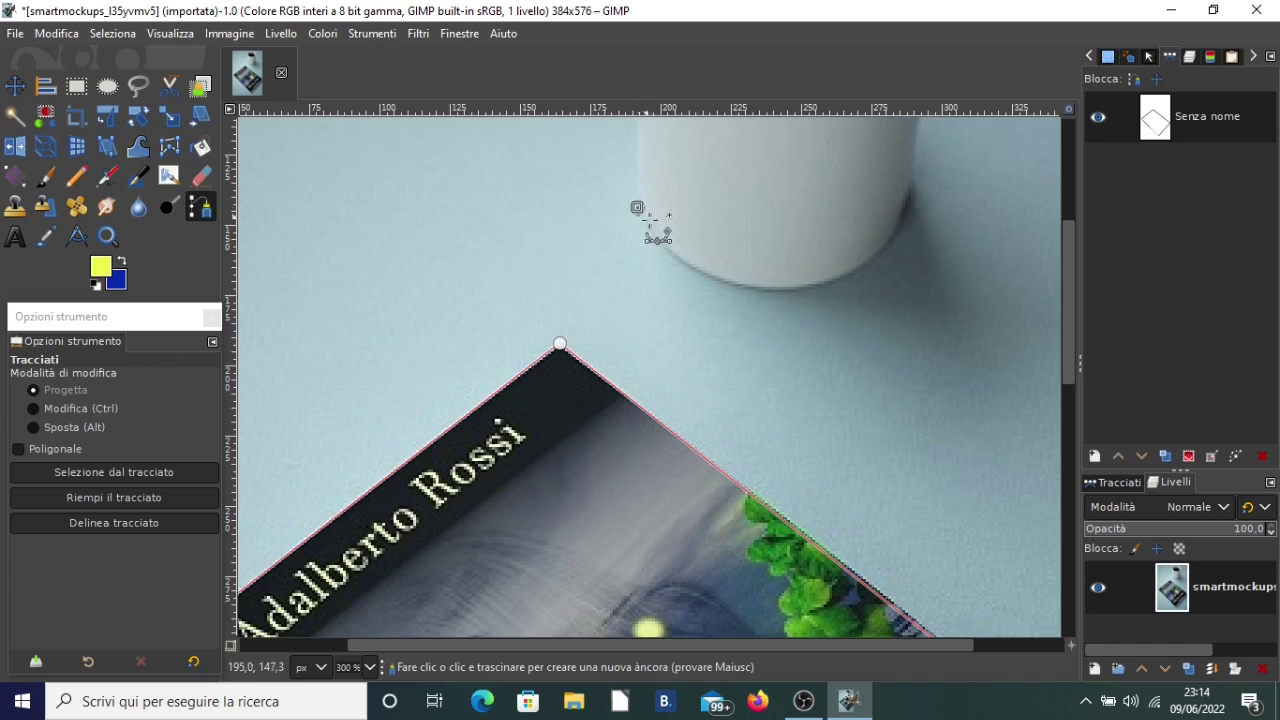
left_click(912, 194)
mouse_move(912, 194)
left_mouse_down()
mouse_move(950, 204)
mouse_move(943, 243)
mouse_move(923, 251)
mouse_move(1058, 181)
mouse_move(929, 129)
mouse_move(957, 129)
mouse_move(909, 134)
mouse_move(967, 125)
mouse_move(931, 134)
left_mouse_up()
mouse_move(892, 287)
left_mouse_down()
mouse_move(866, 394)
mouse_move(836, 398)
left_mouse_up()
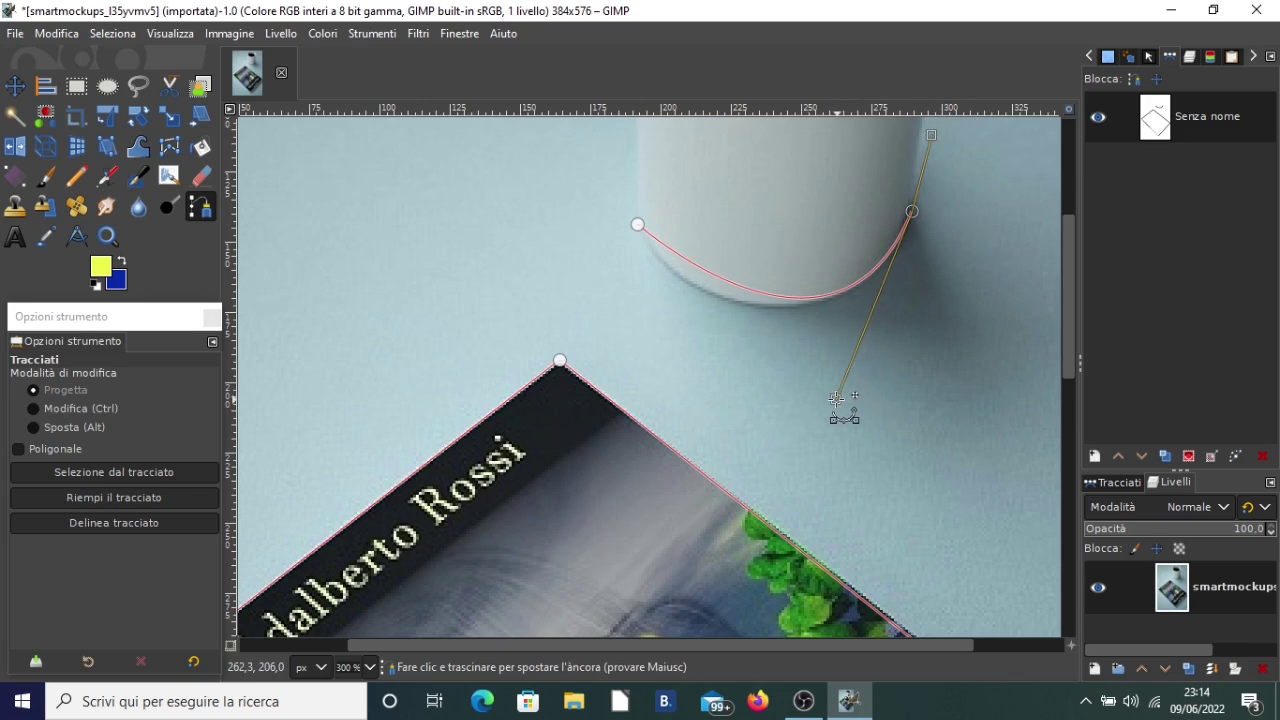
left_click(637, 224, "ctrl")
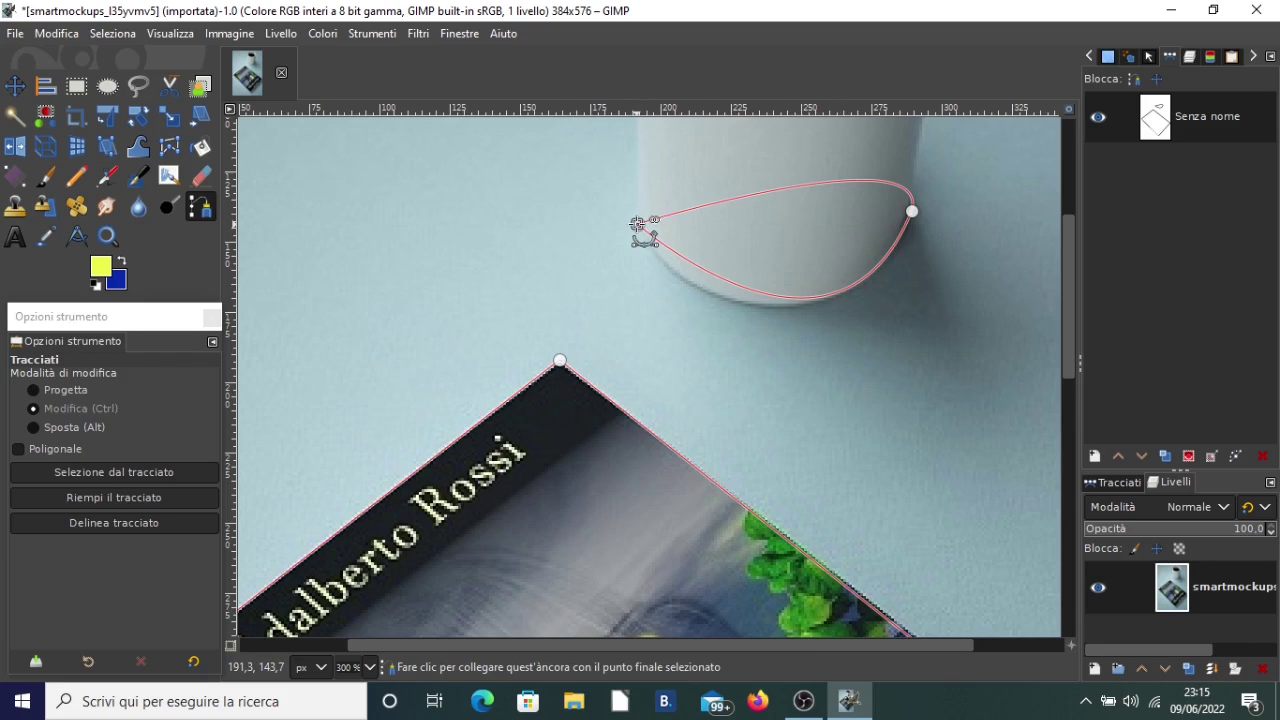
- Delete the closing segment and tune the handles so the curve fits the mug's bottom rim
key("ctrl")
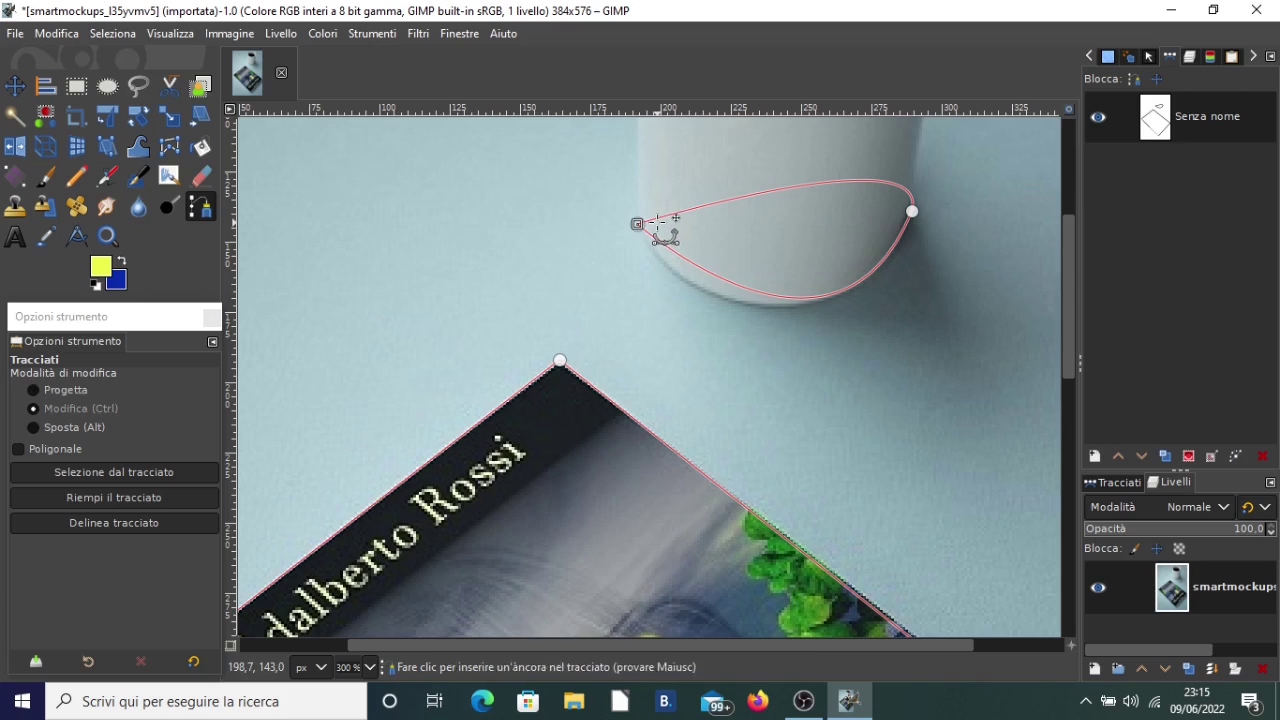
left_click(658, 219, "ctrl+shift")
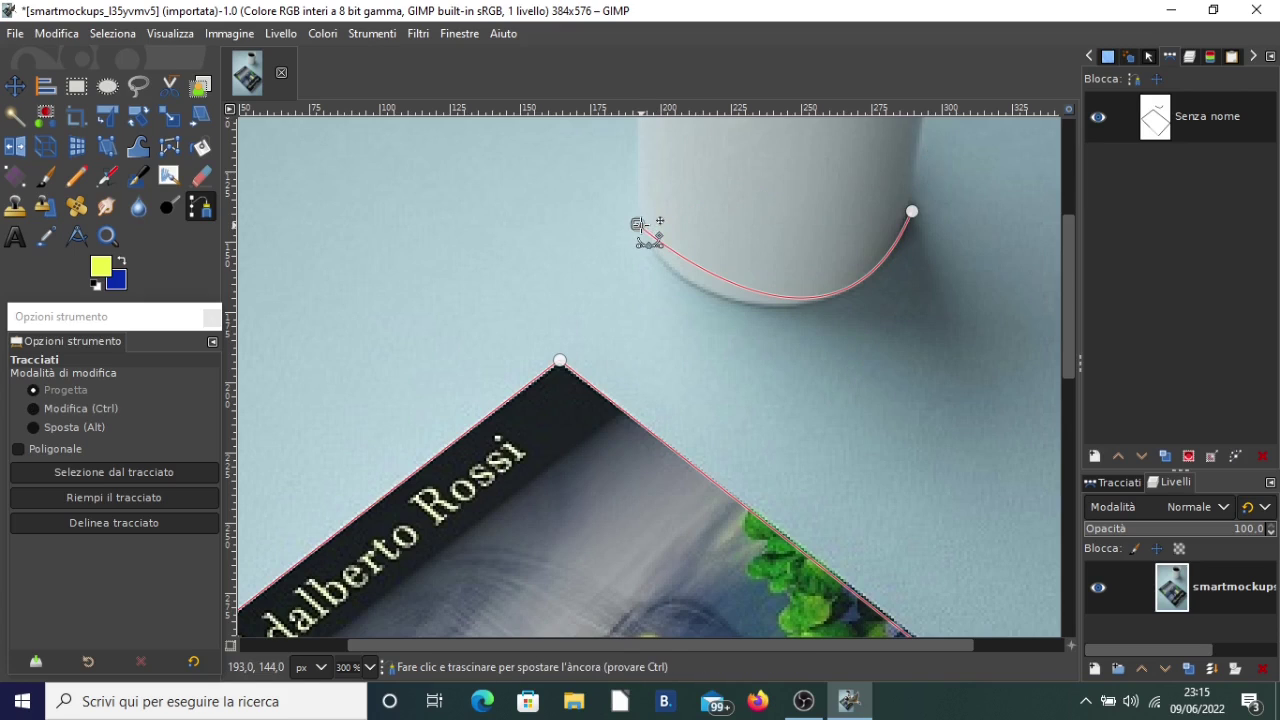
key("ctrl")
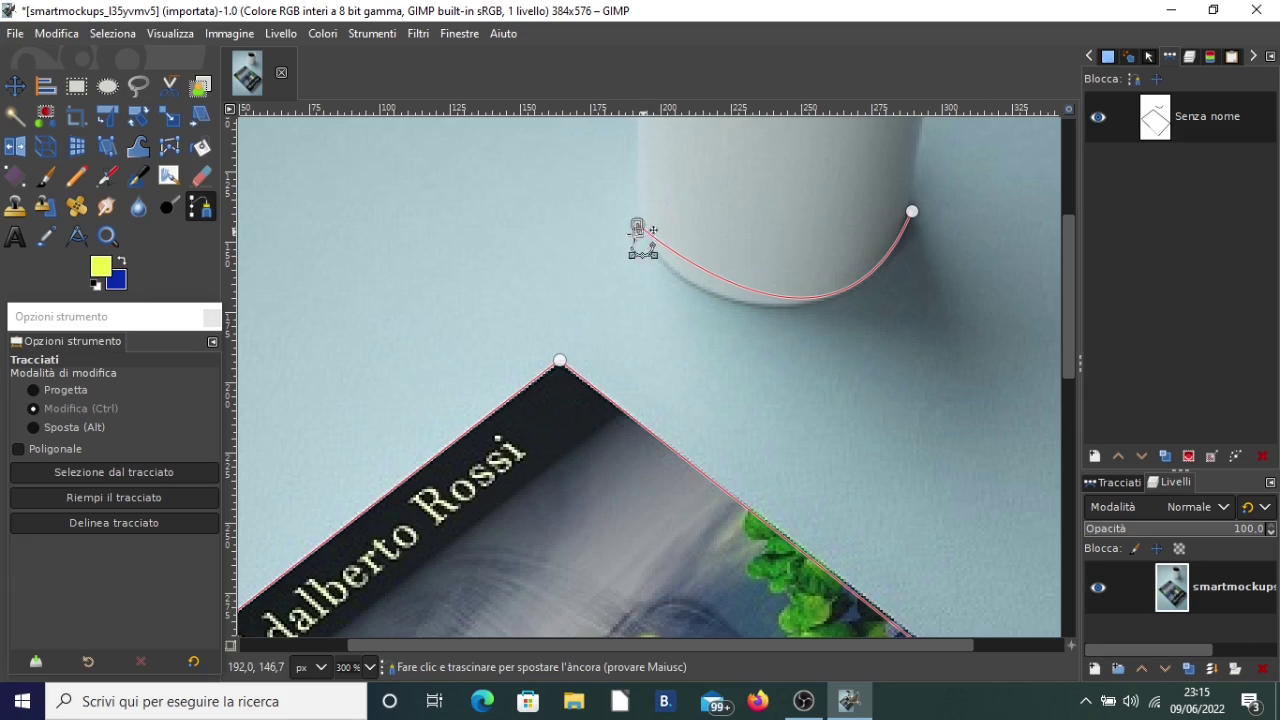
mouse_move(634, 234)
left_mouse_down()
mouse_move(622, 250)
mouse_move(642, 239)
left_mouse_up()
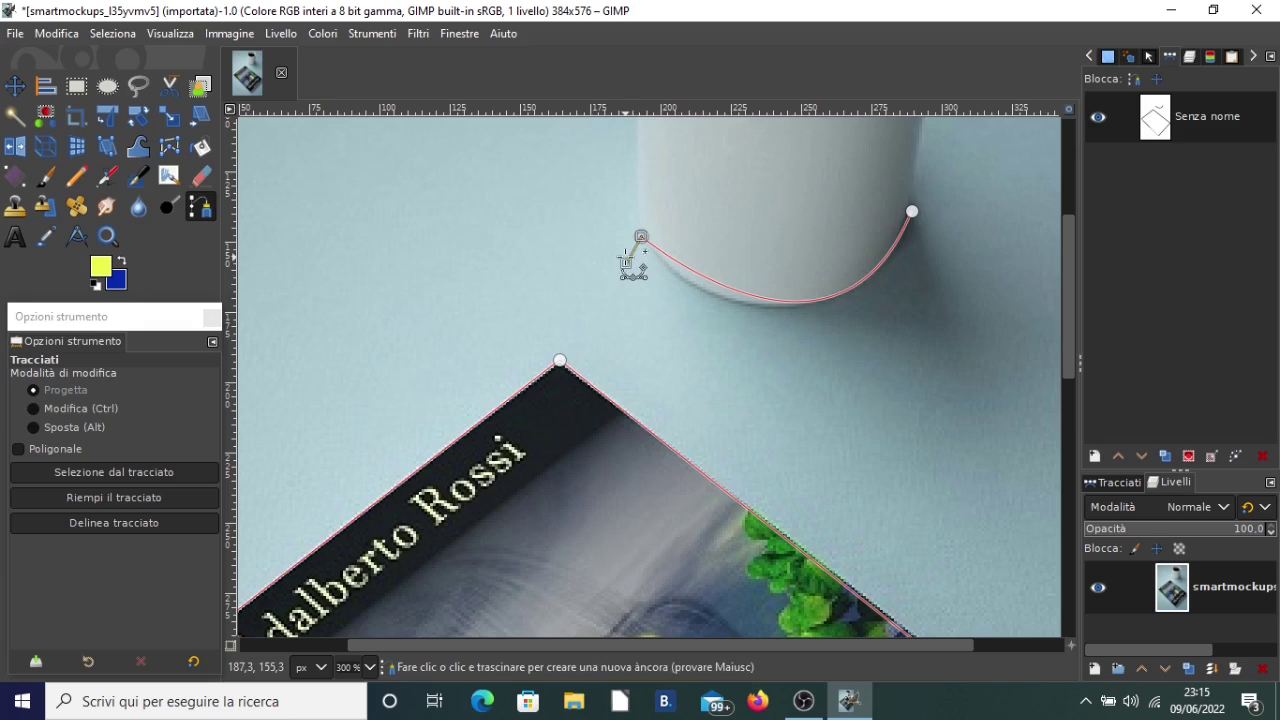
mouse_move(641, 237)
left_mouse_down()
mouse_move(615, 219)
mouse_move(679, 270)
left_mouse_up()
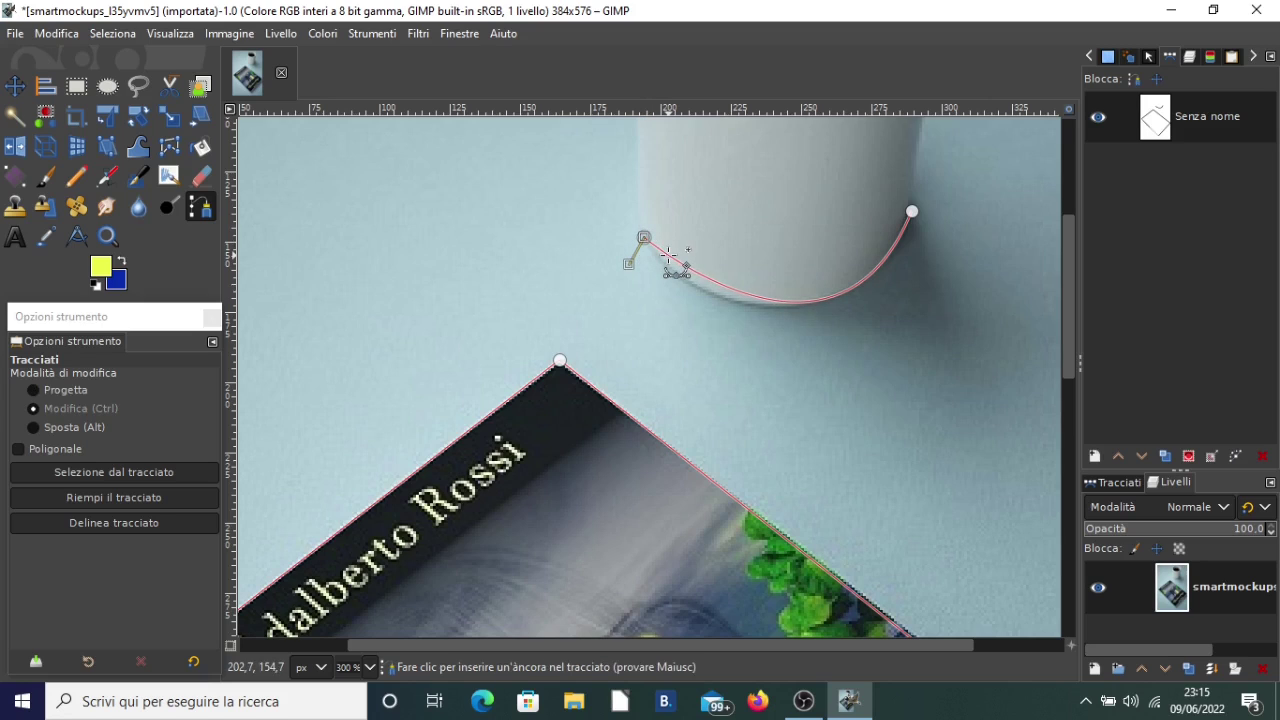
left_click_drag(674, 264, 659, 230)
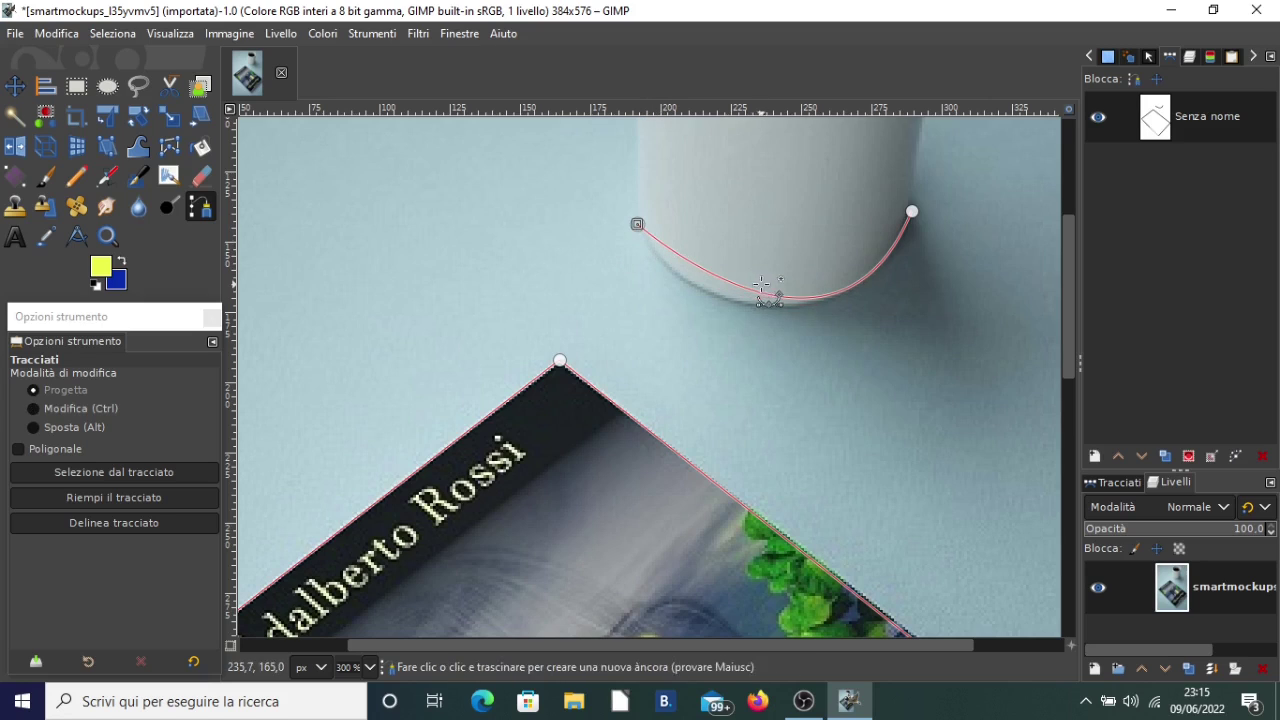
left_click_drag(737, 292, 718, 291)
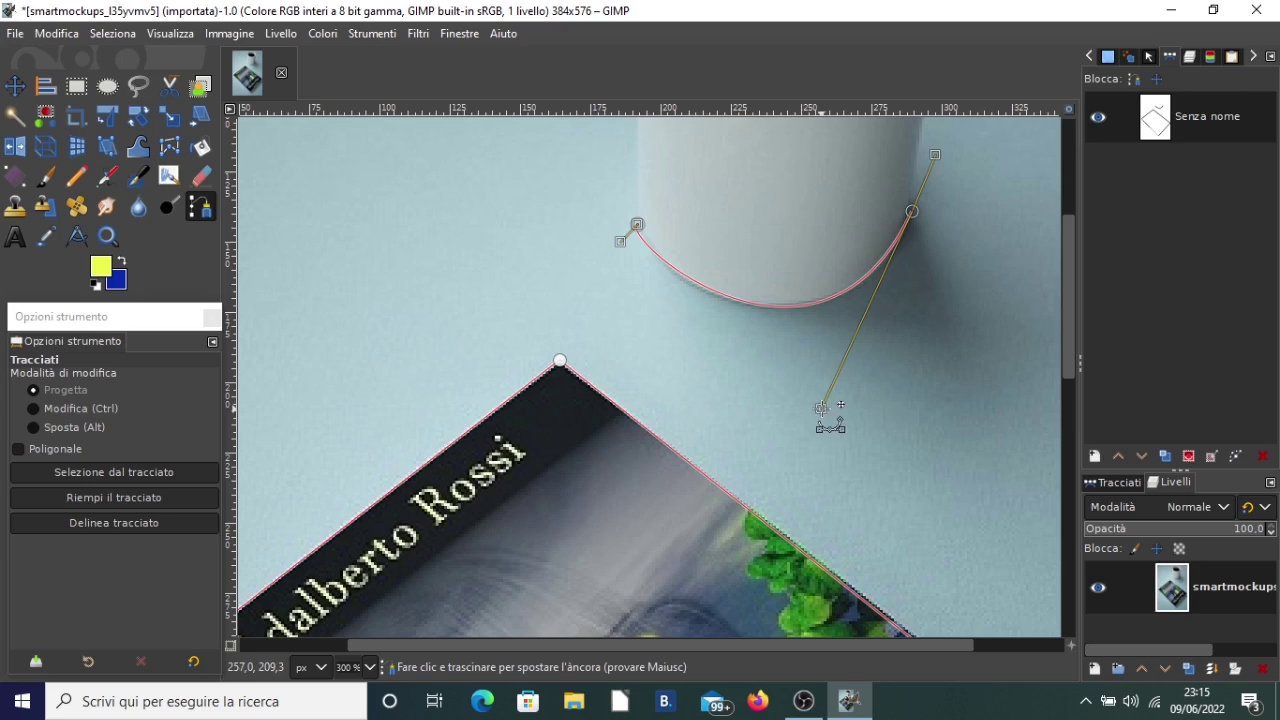
left_click_drag(820, 408, 812, 401)
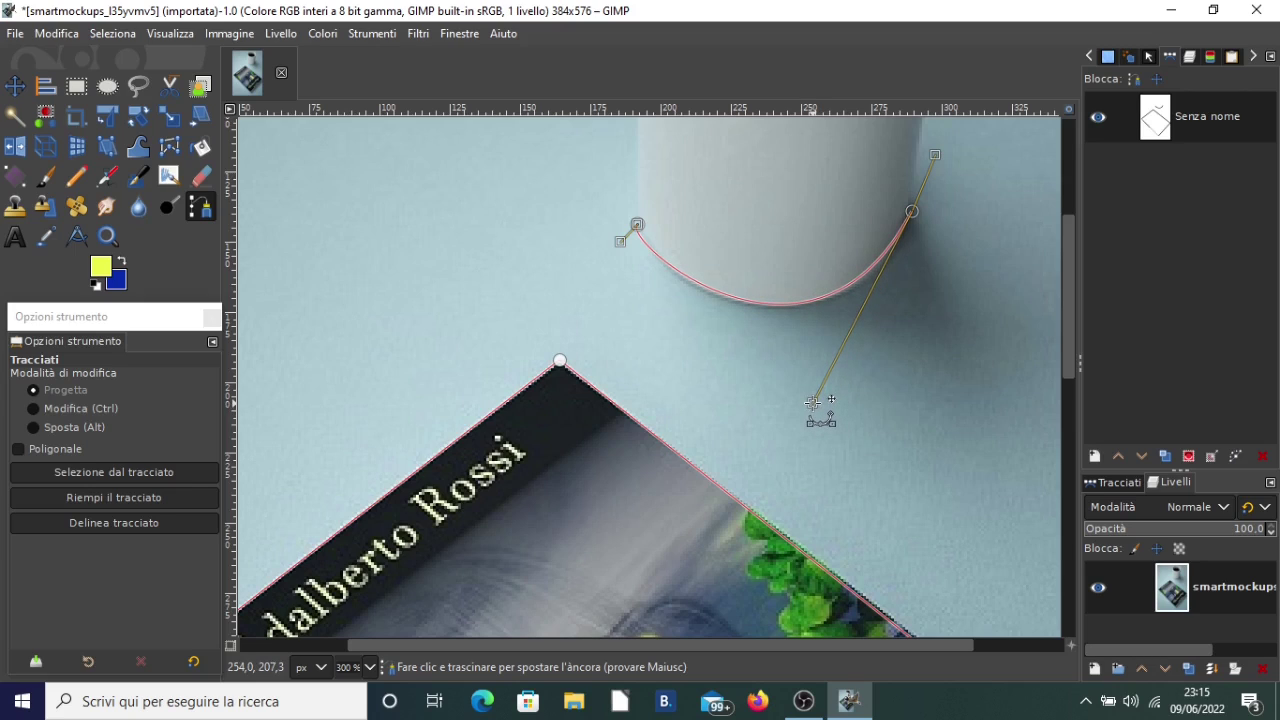
left_click_drag(620, 241, 633, 252)
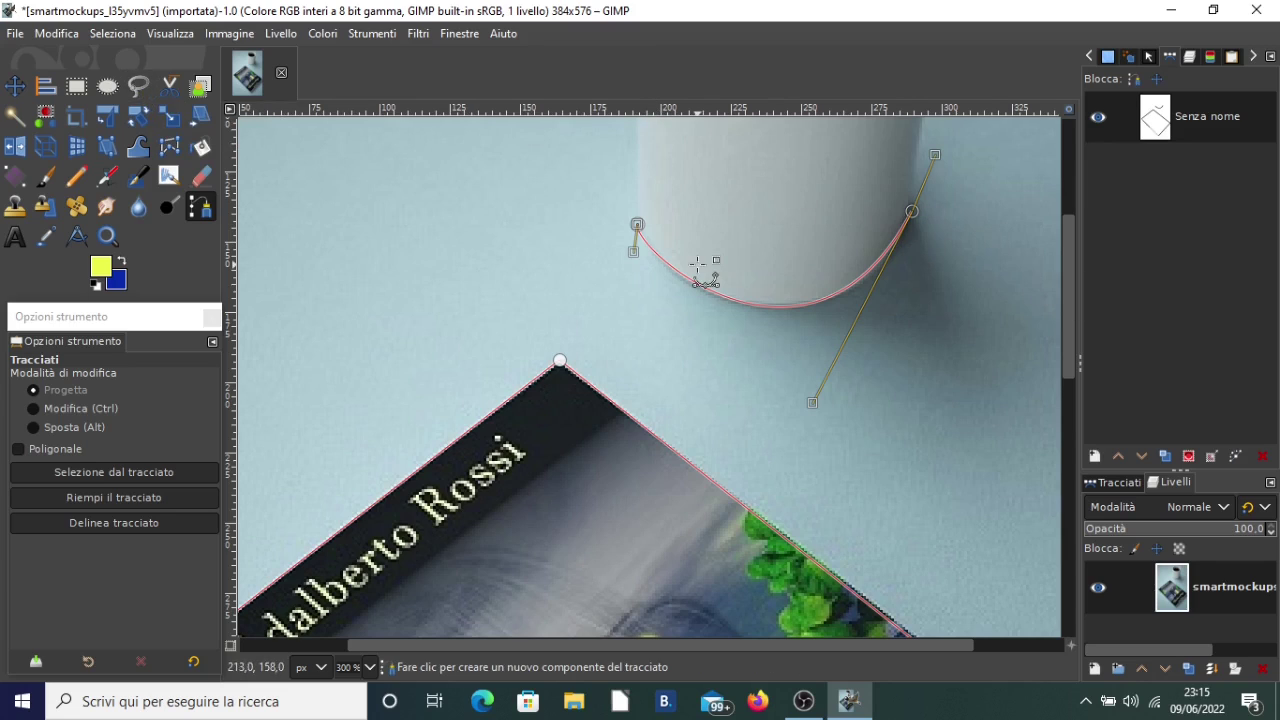
left_click(1099, 118)
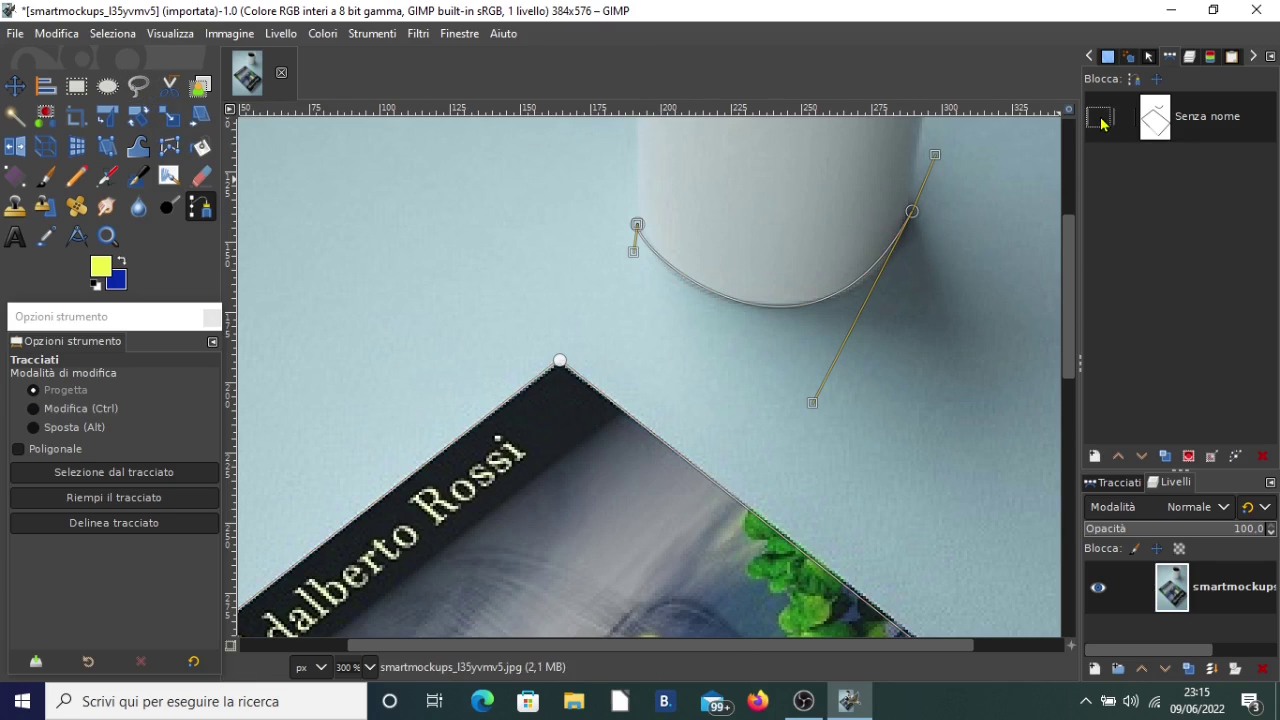
left_click(1099, 118)
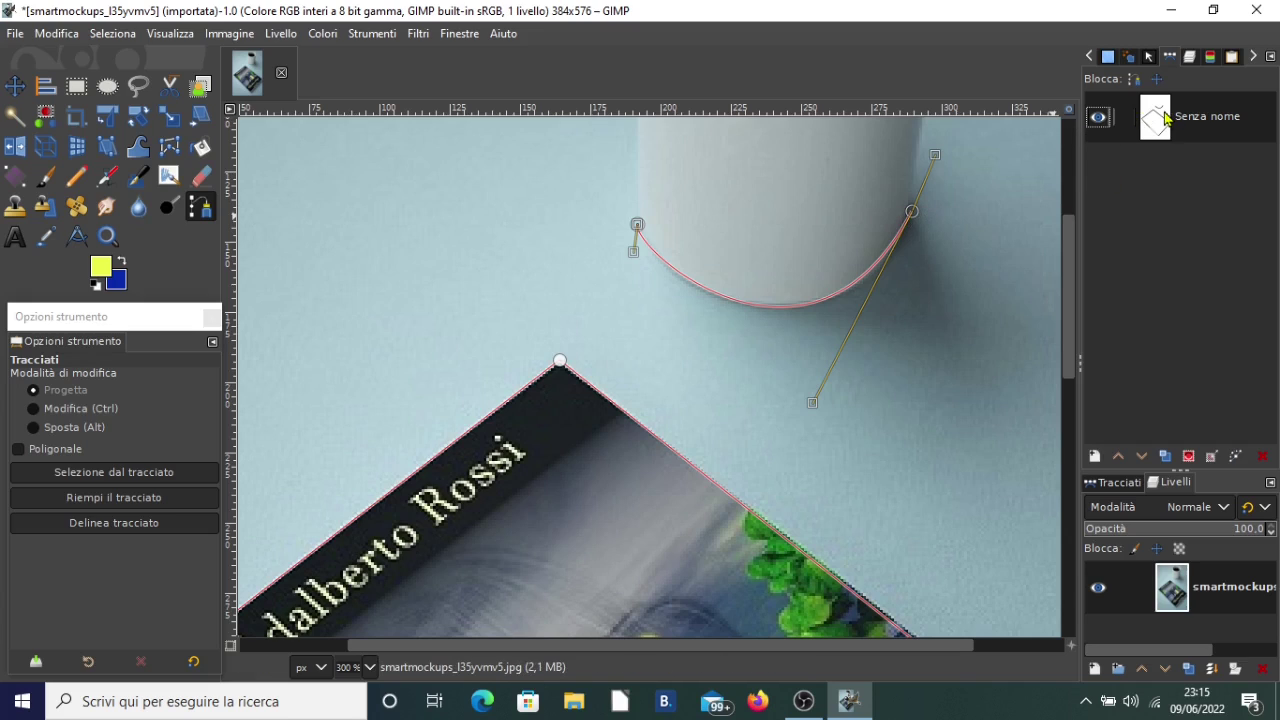
left_click(1098, 117)
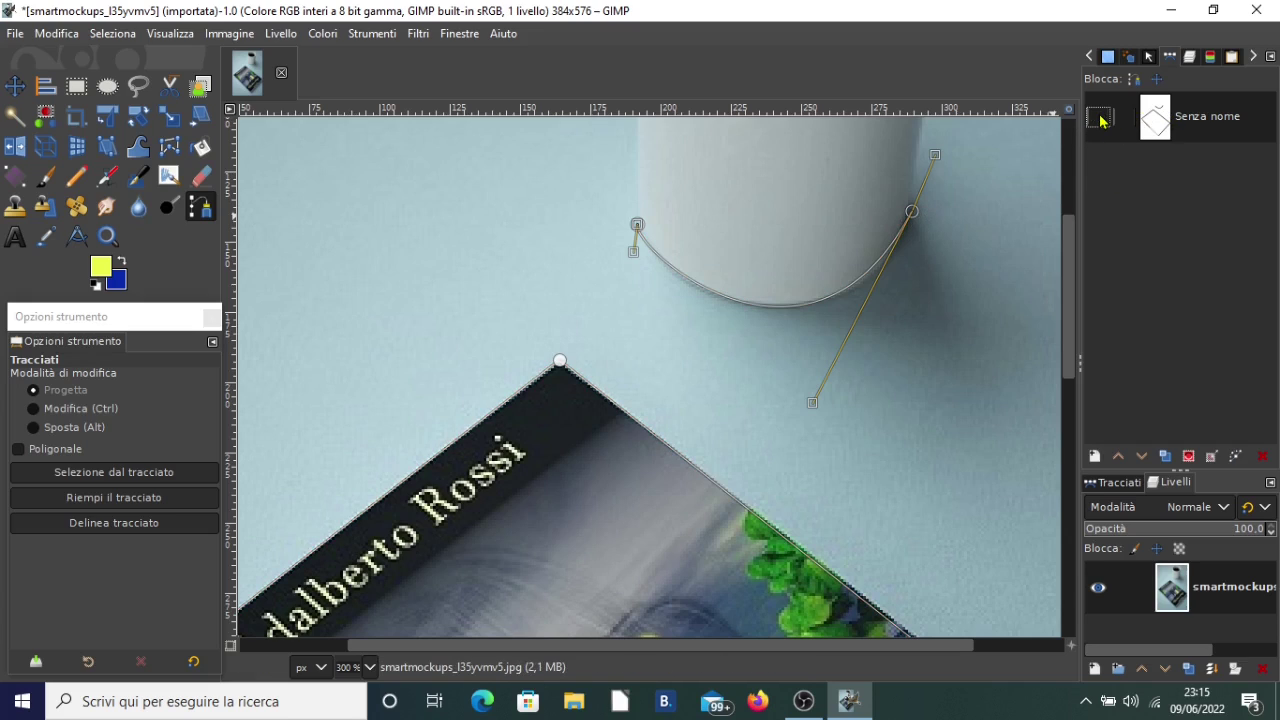
left_click(1098, 117)
left_click(1099, 118)
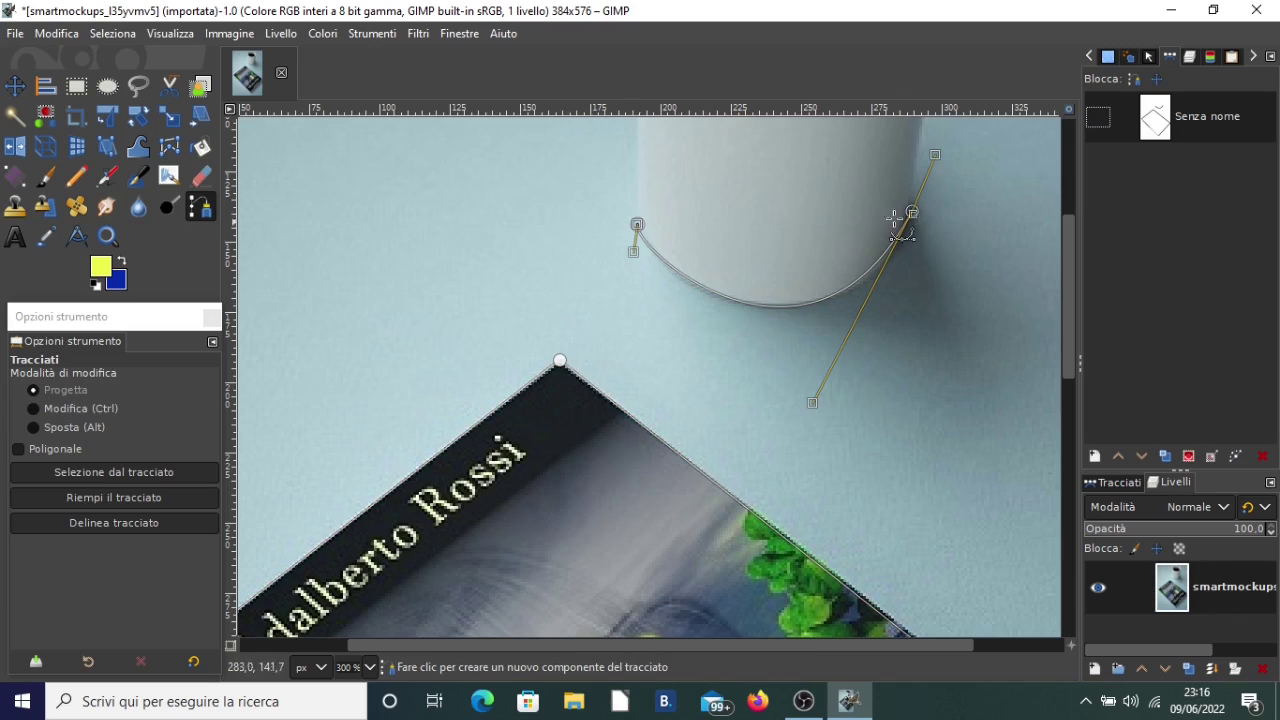
left_click(1099, 118)
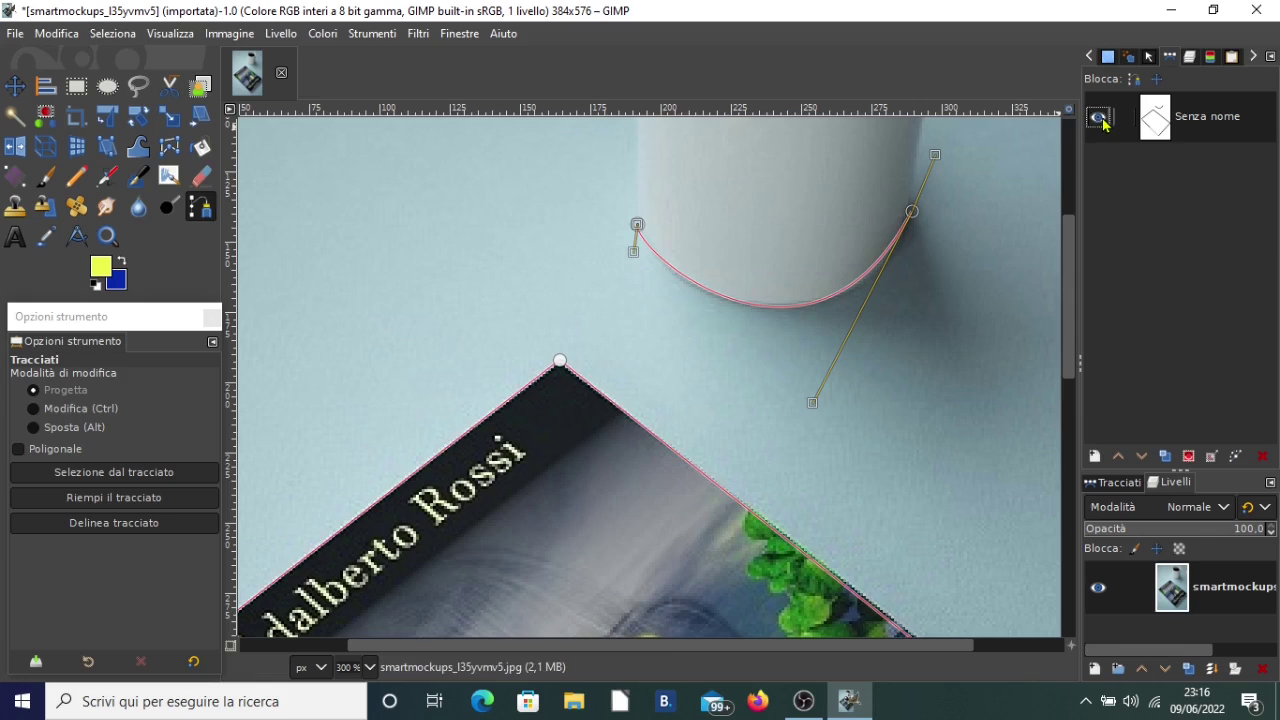
left_click(1099, 118)
left_click(1099, 118)
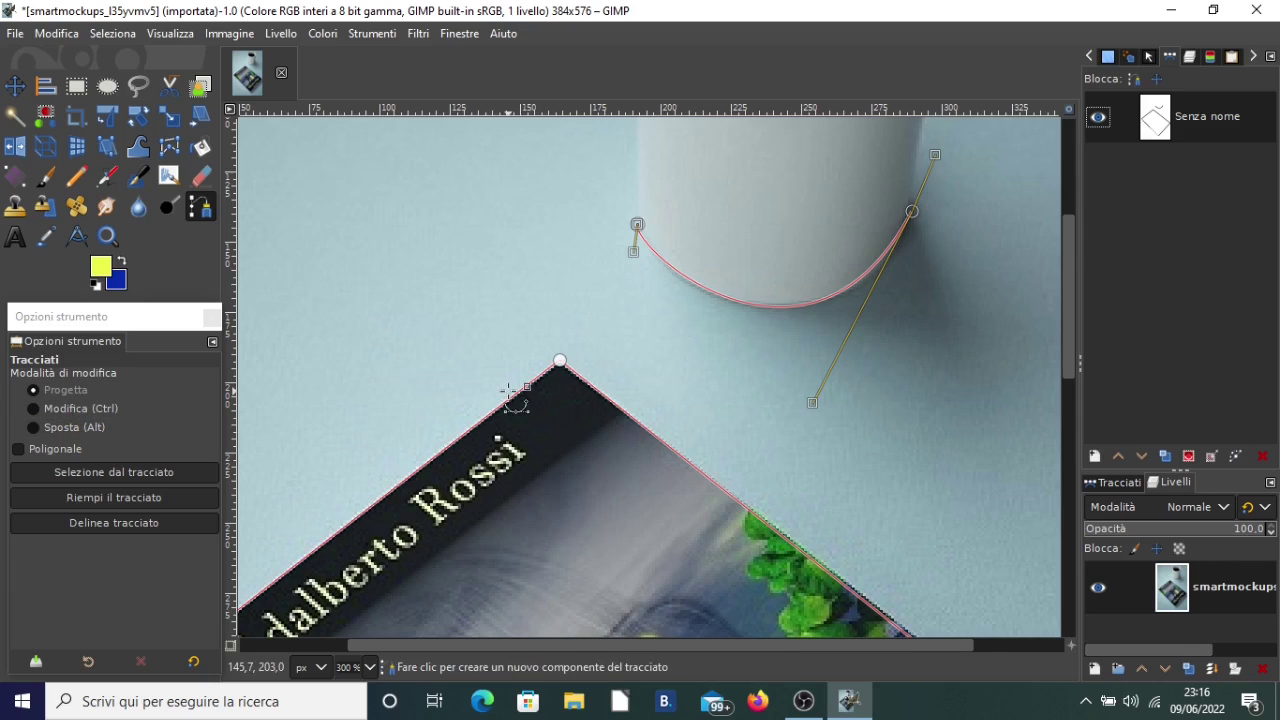
- Straighten the path along the book's upper-right edge, removing the temporary extra anchor
scroll(523, 400, "down", 5)
scroll(848, 360, "down", 1, "ctrl")
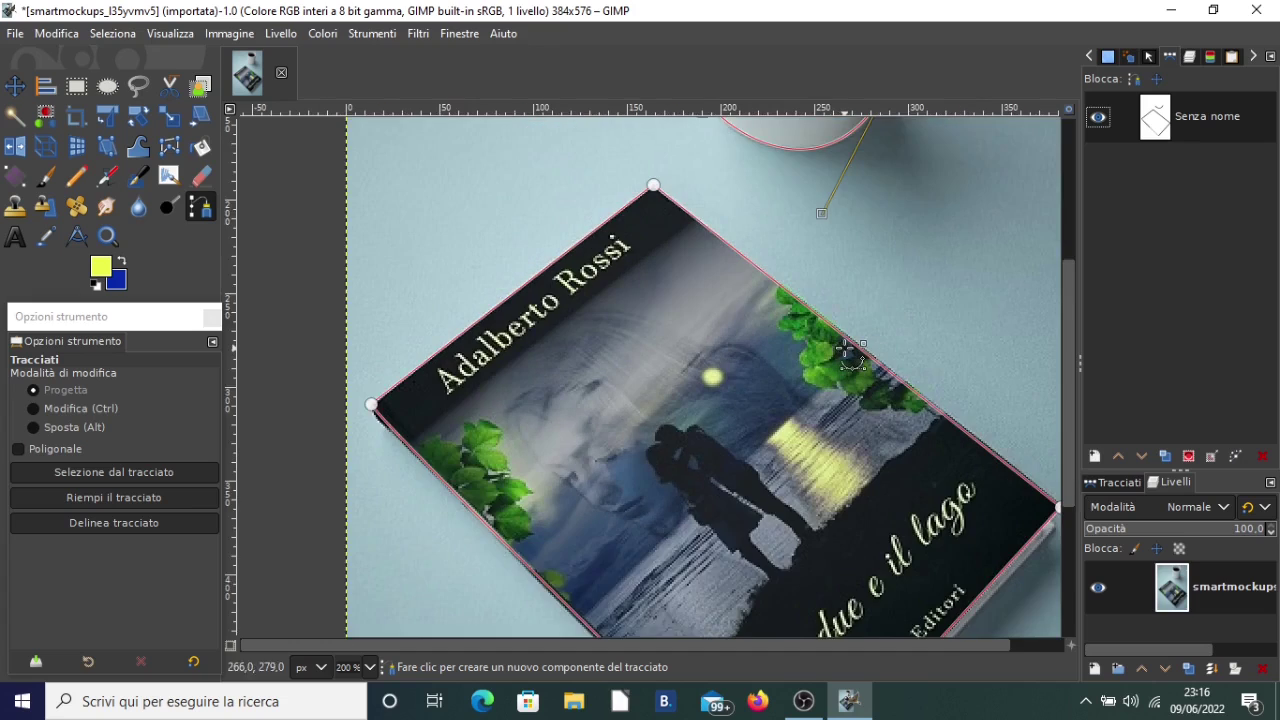
scroll(848, 360, "down", 1, "ctrl")
scroll(840, 340, "up", 1, "ctrl")
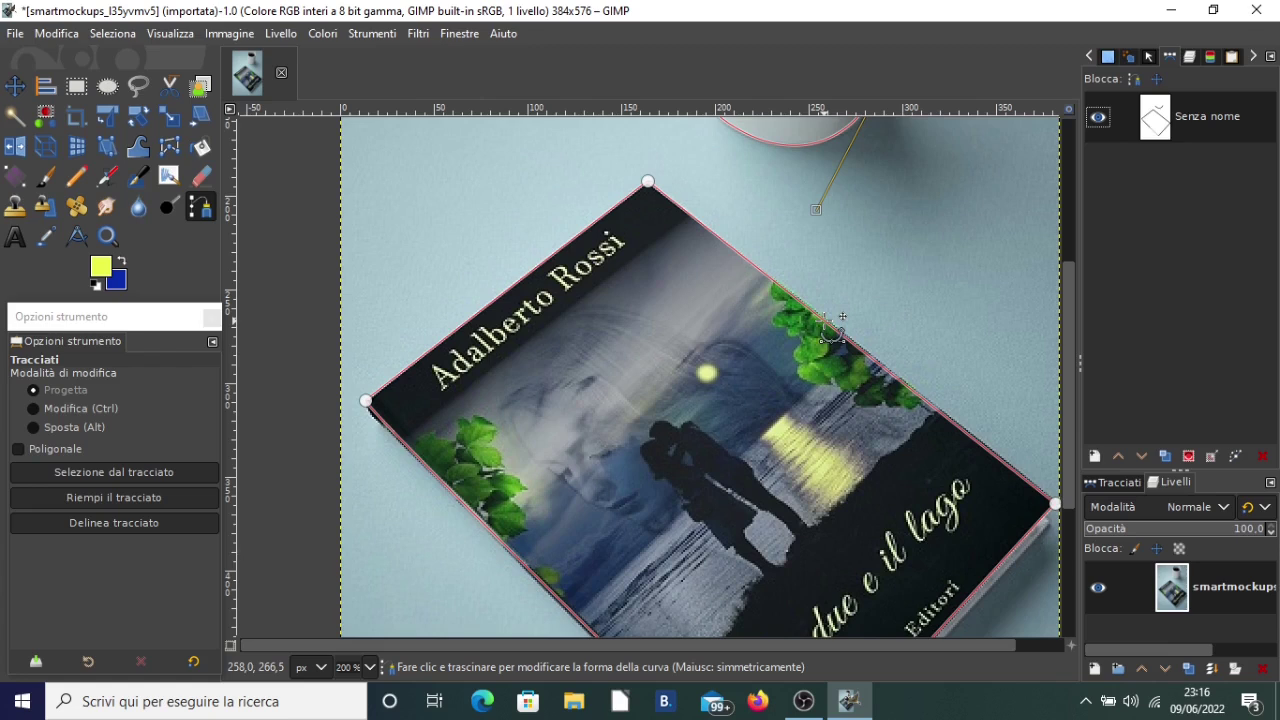
left_click(825, 320, "ctrl")
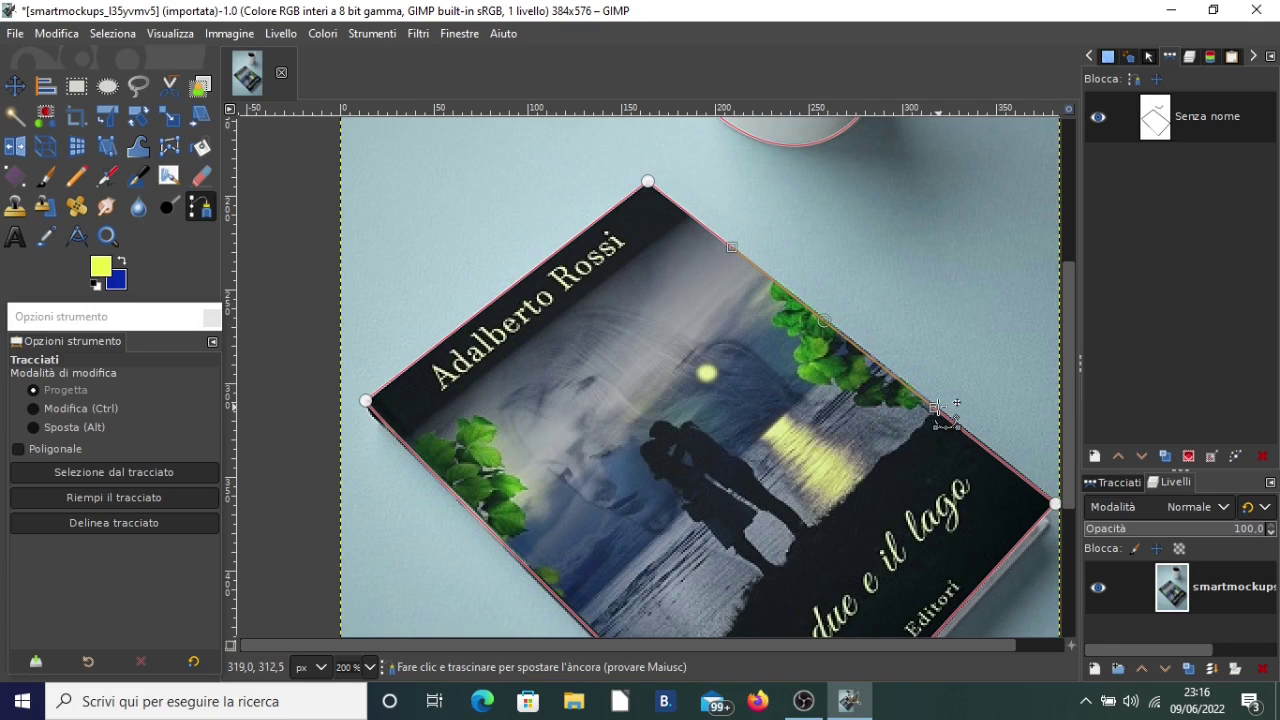
left_click_drag(933, 407, 893, 305)
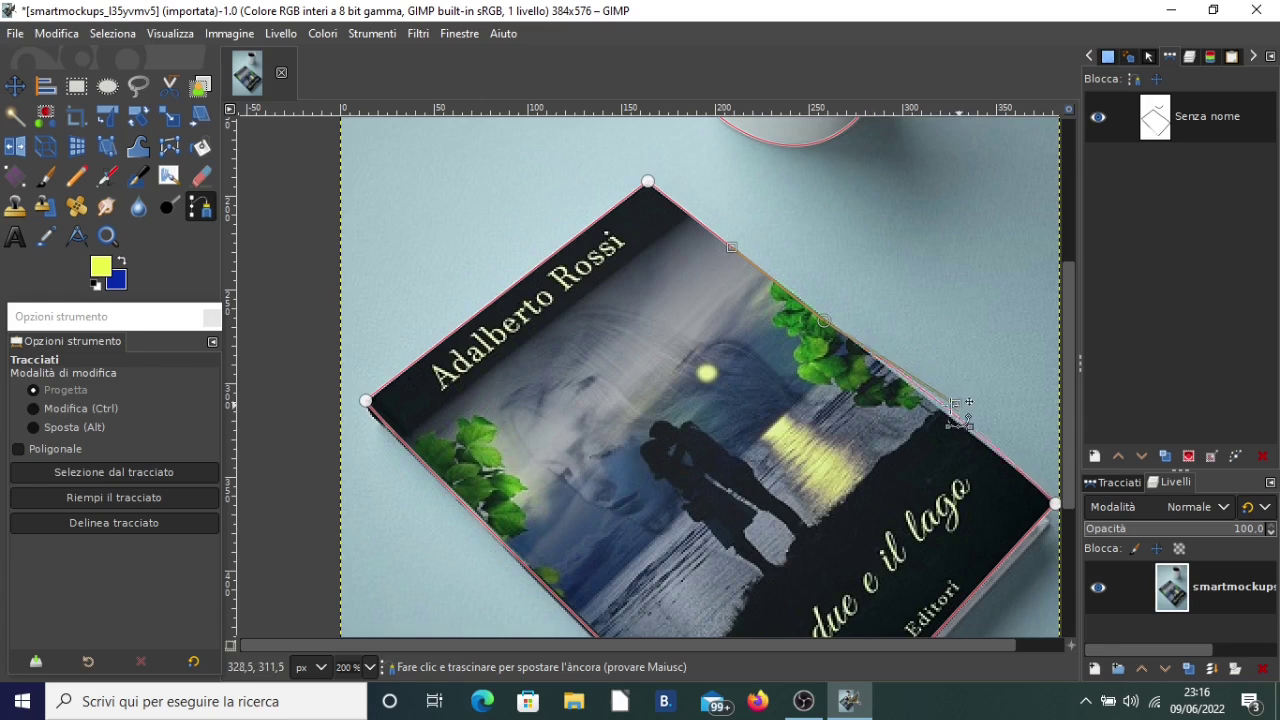
left_click_drag(893, 305, 945, 407)
mouse_move(732, 247)
left_mouse_down()
mouse_move(778, 228)
mouse_move(886, 240)
left_mouse_up()
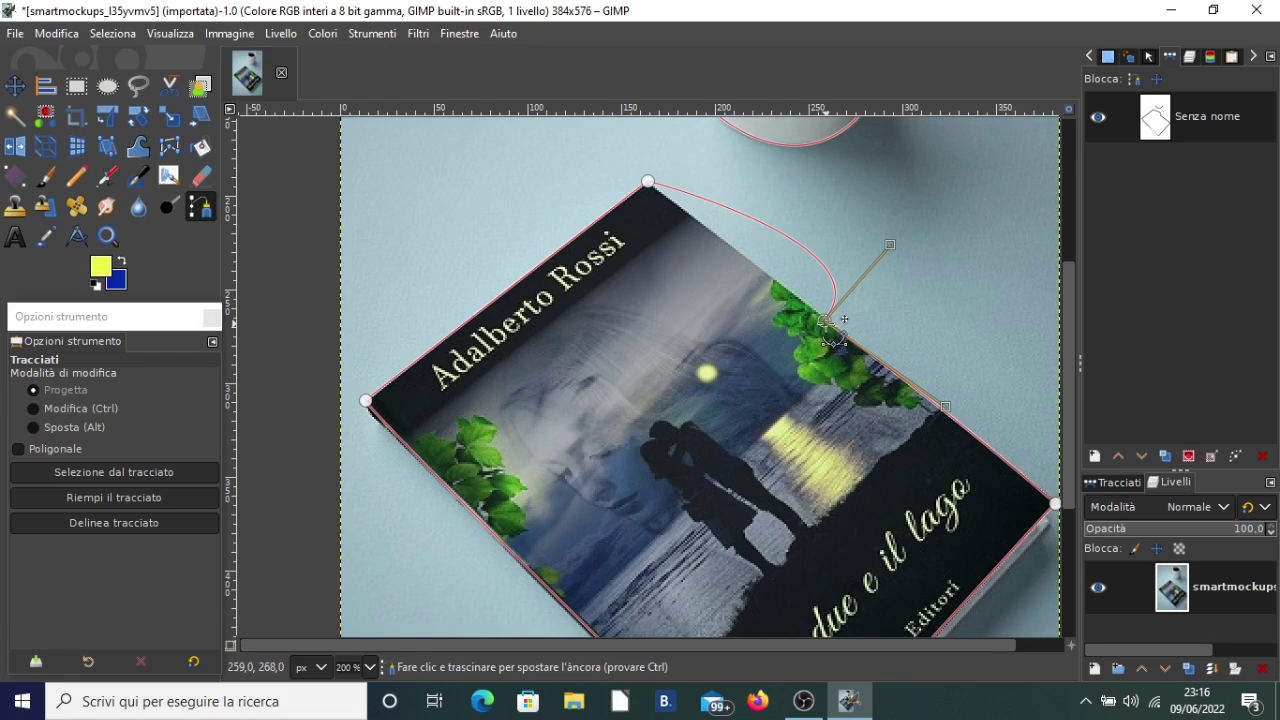
left_click(824, 321, "ctrl+shift")
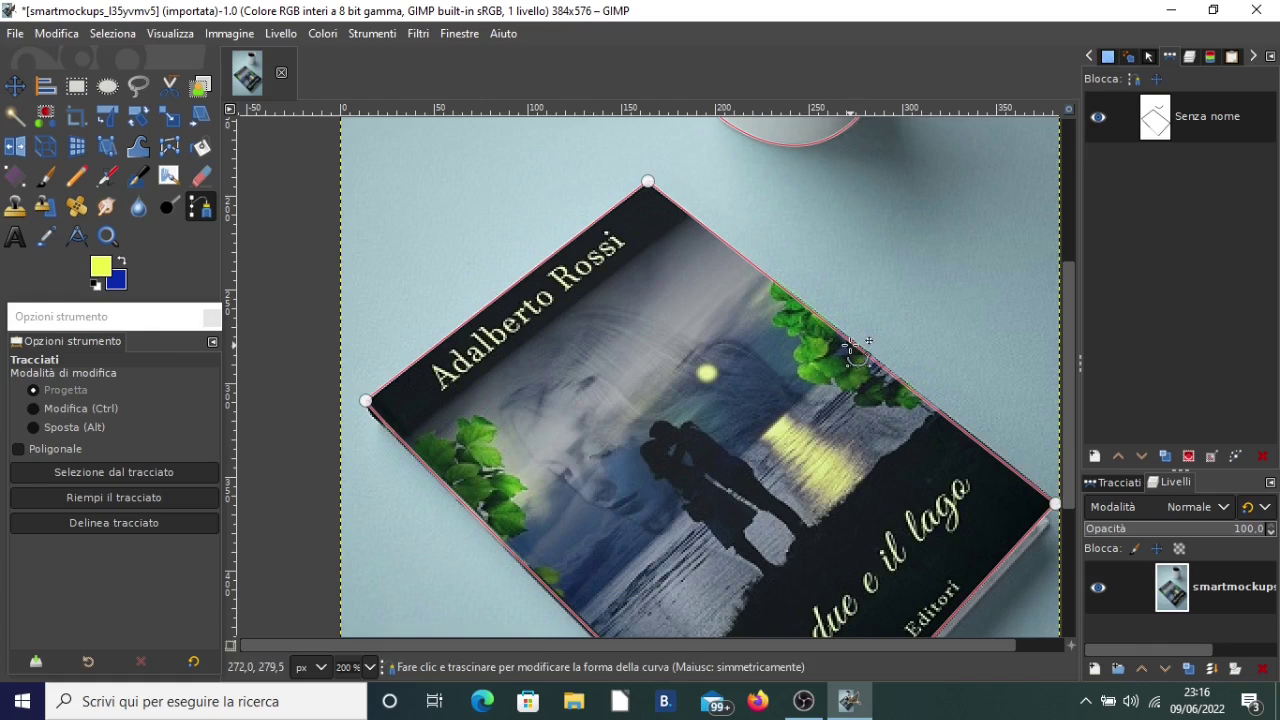
- In Move mode, shift the book path up and left, viewing the image at 100%
left_click(76, 432)
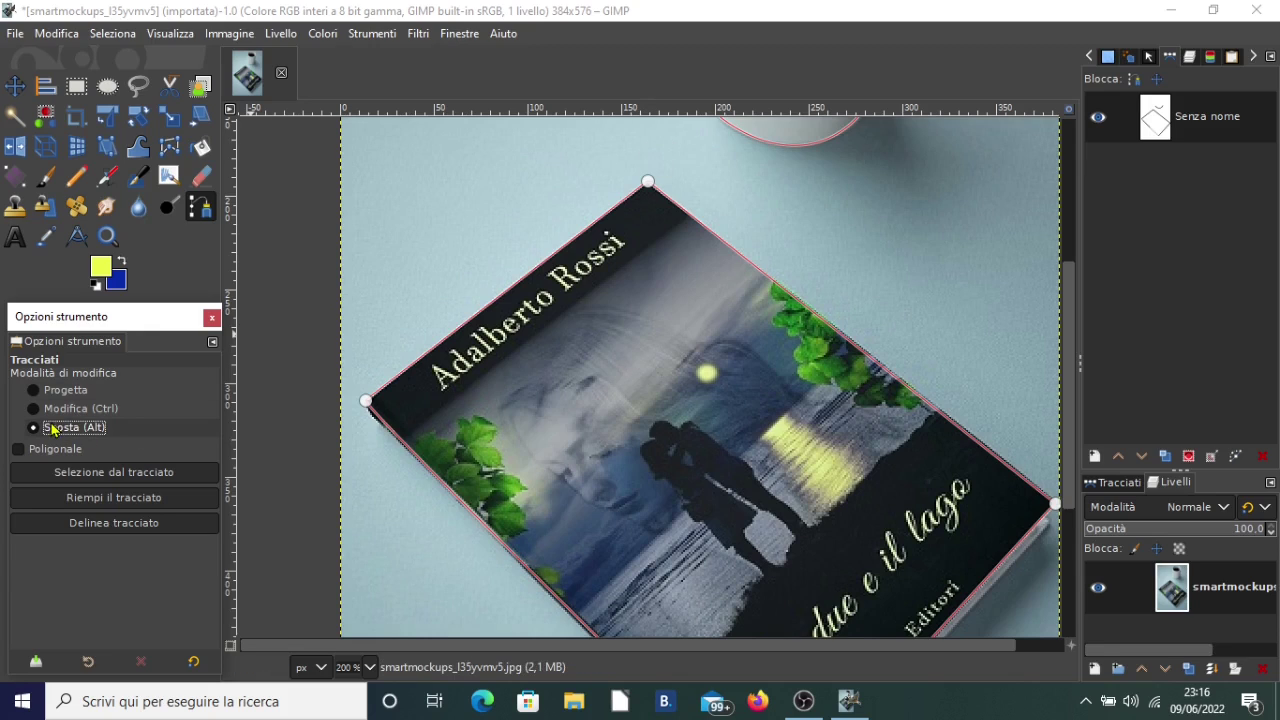
left_click(55, 390)
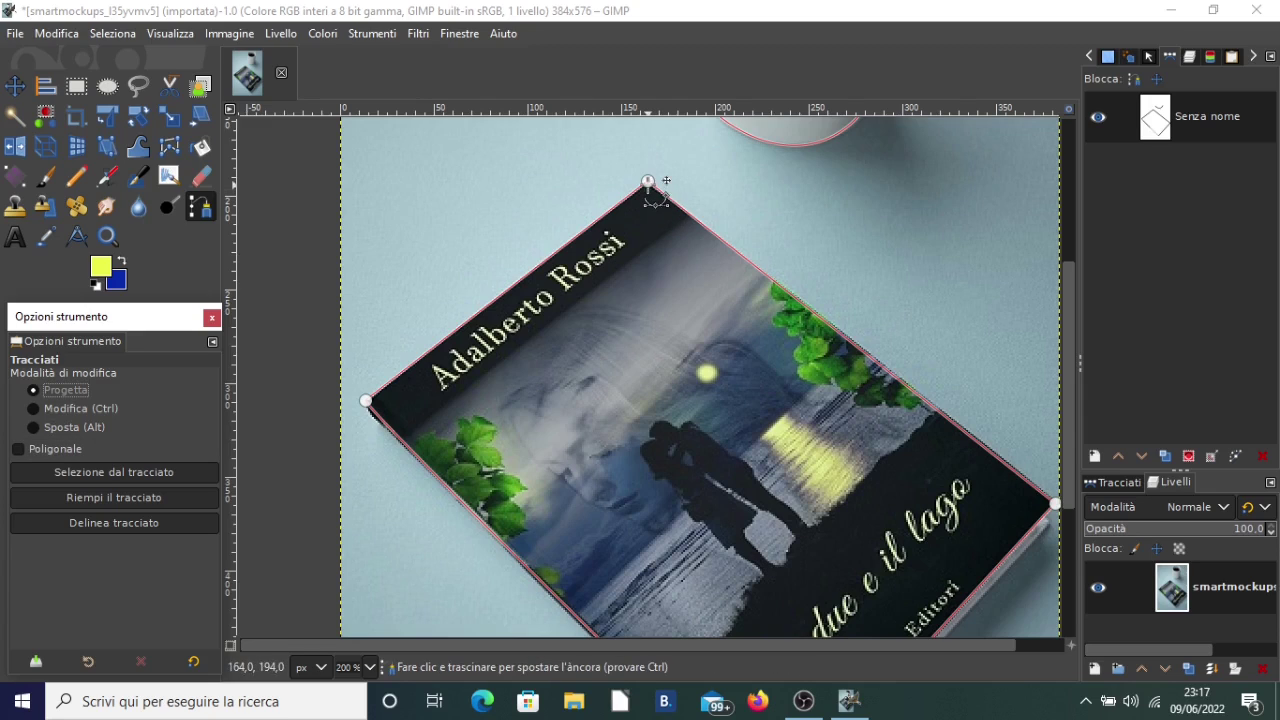
left_click(138, 430)
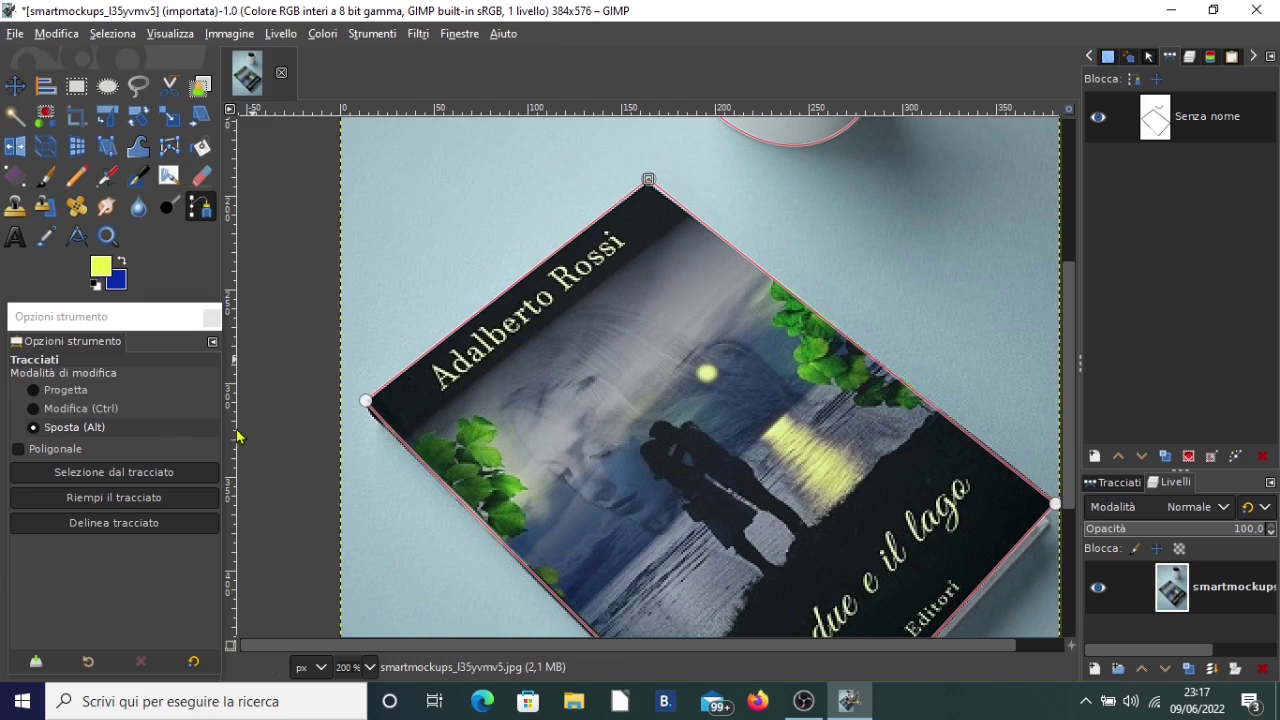
left_click_drag(695, 426, 697, 387)
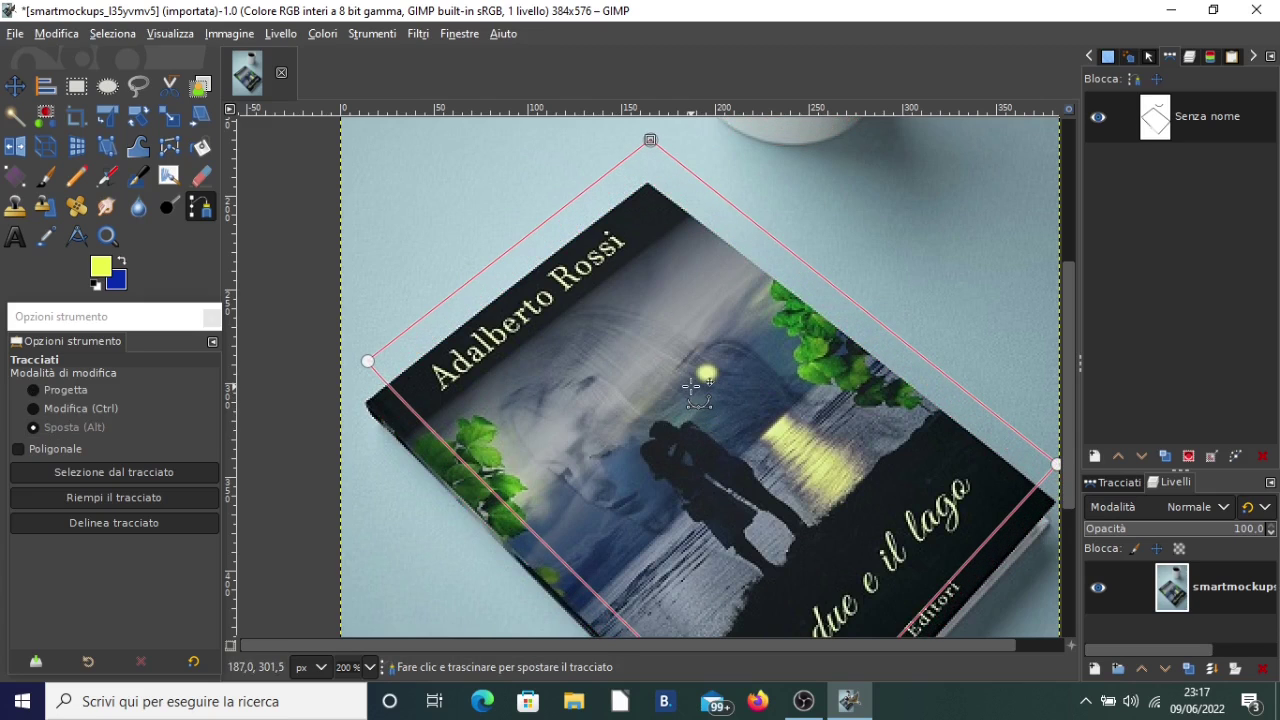
key("1")
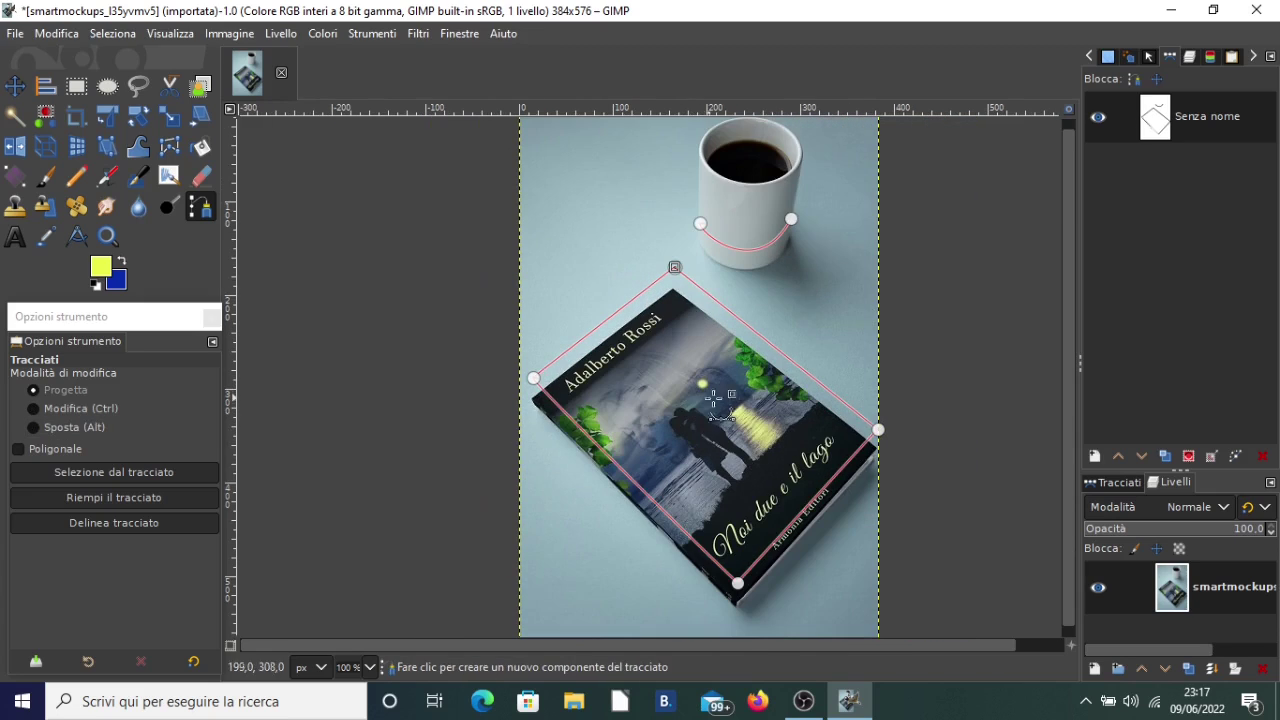
mouse_move(721, 387)
left_mouse_down()
mouse_move(703, 358)
mouse_move(723, 362)
mouse_move(726, 385)
mouse_move(721, 374)
left_mouse_up()
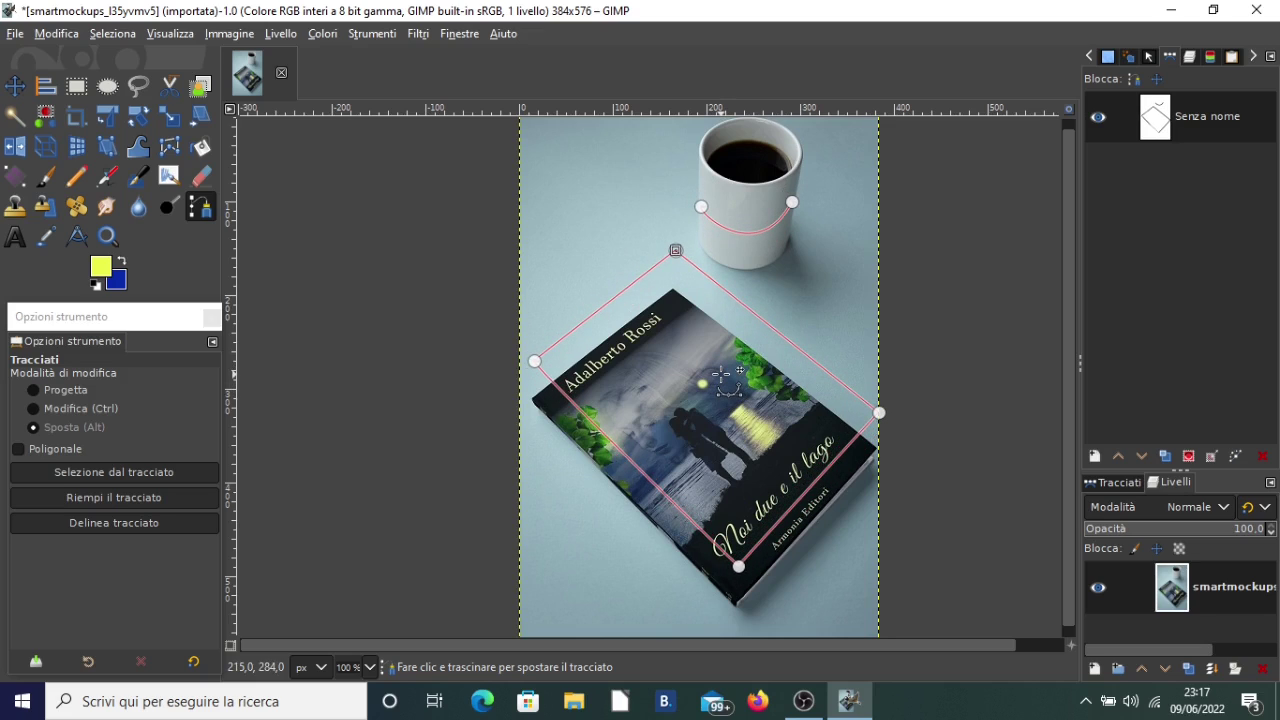
- Rename the Senza nome path to 'primi tracciati' in the Paths dialog
double_click(1188, 119)
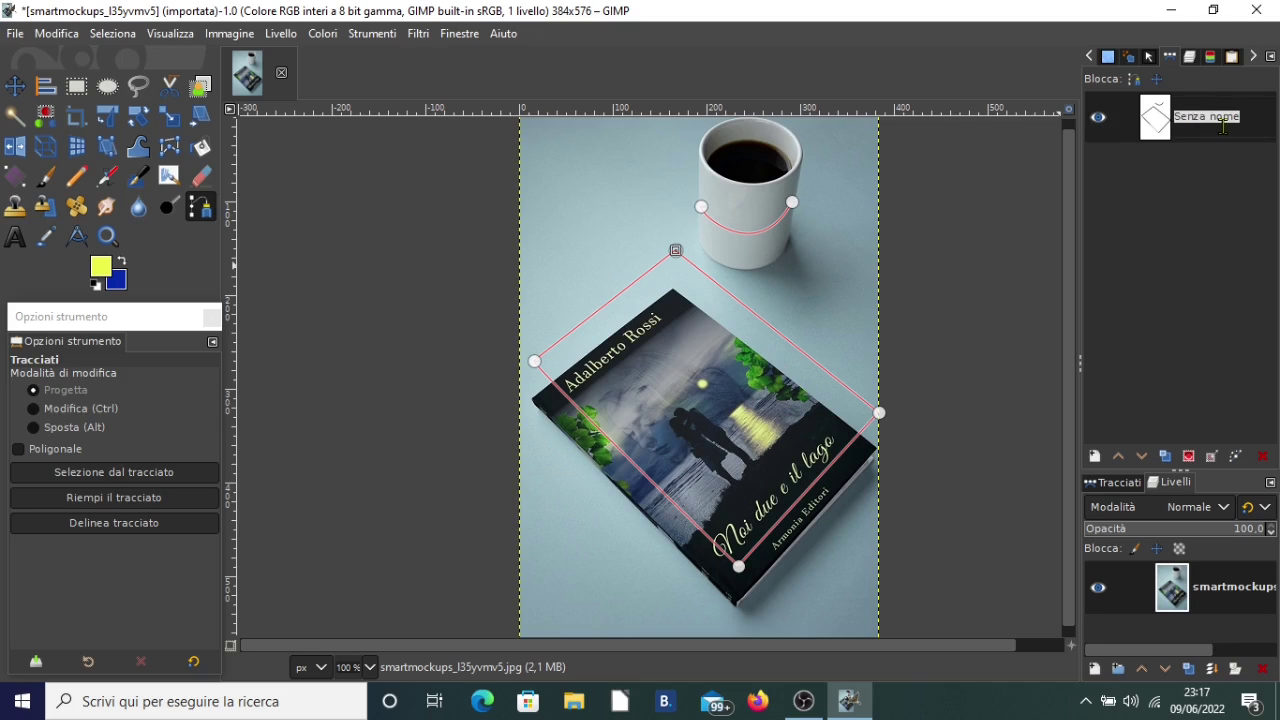
type("1")
type("primi tracciati")
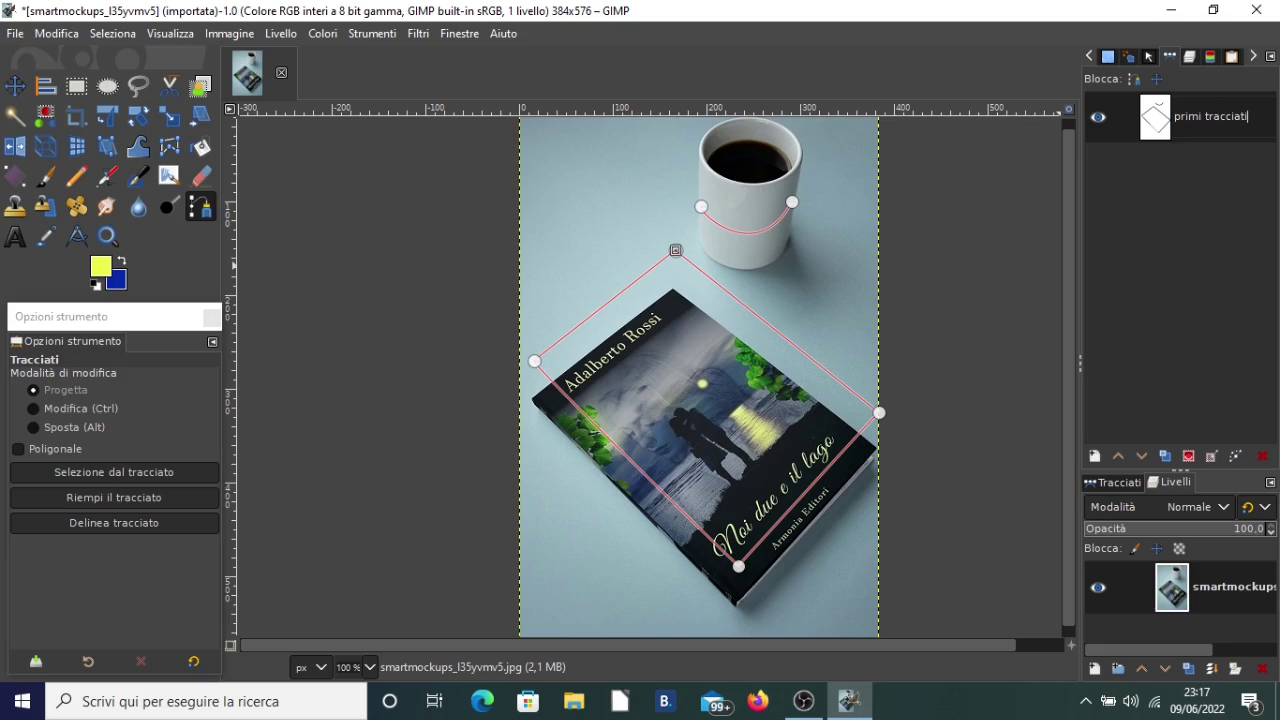
key("Return")
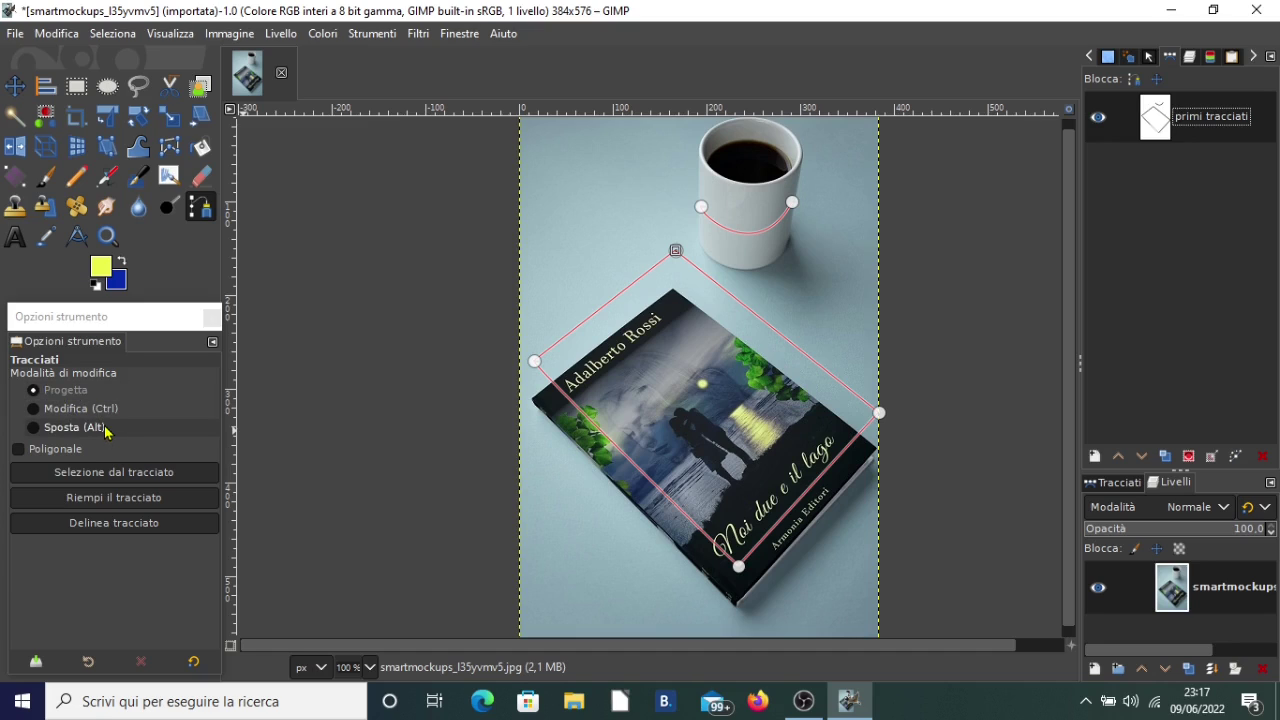
- Add a closed polygonal shape left of the cup, then move the path back onto the book
left_click(17, 451)
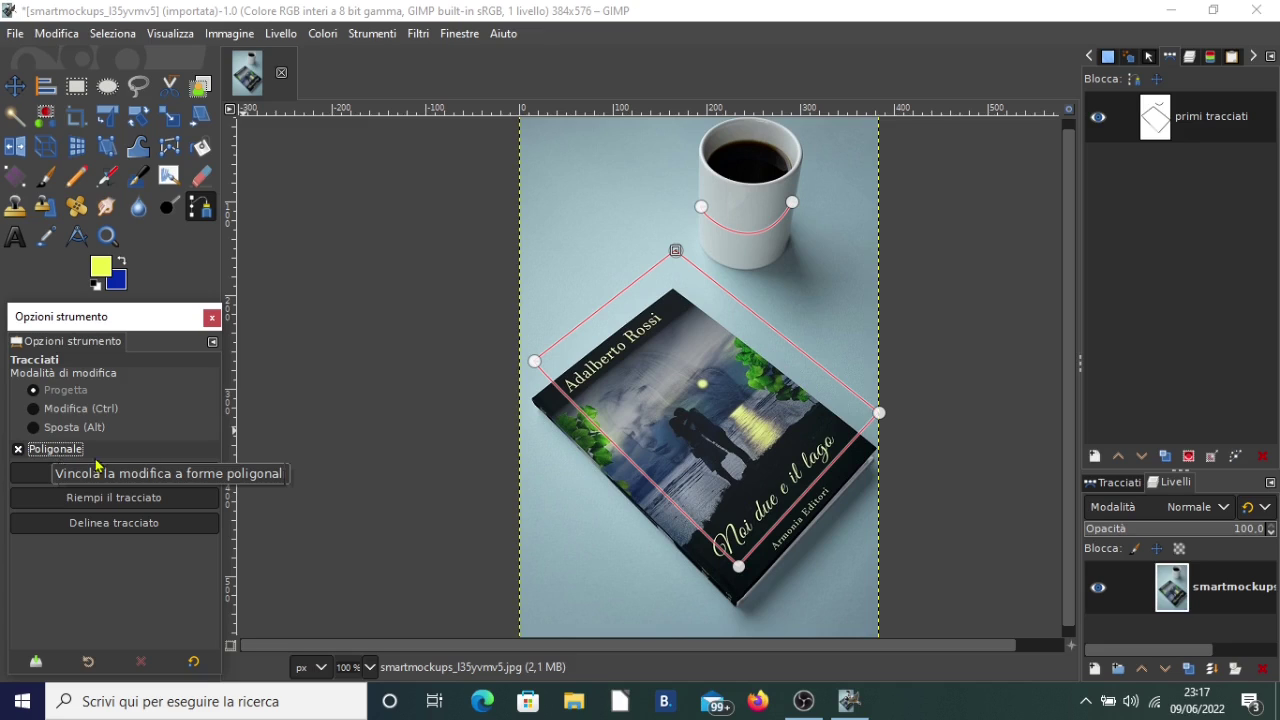
left_click(579, 221)
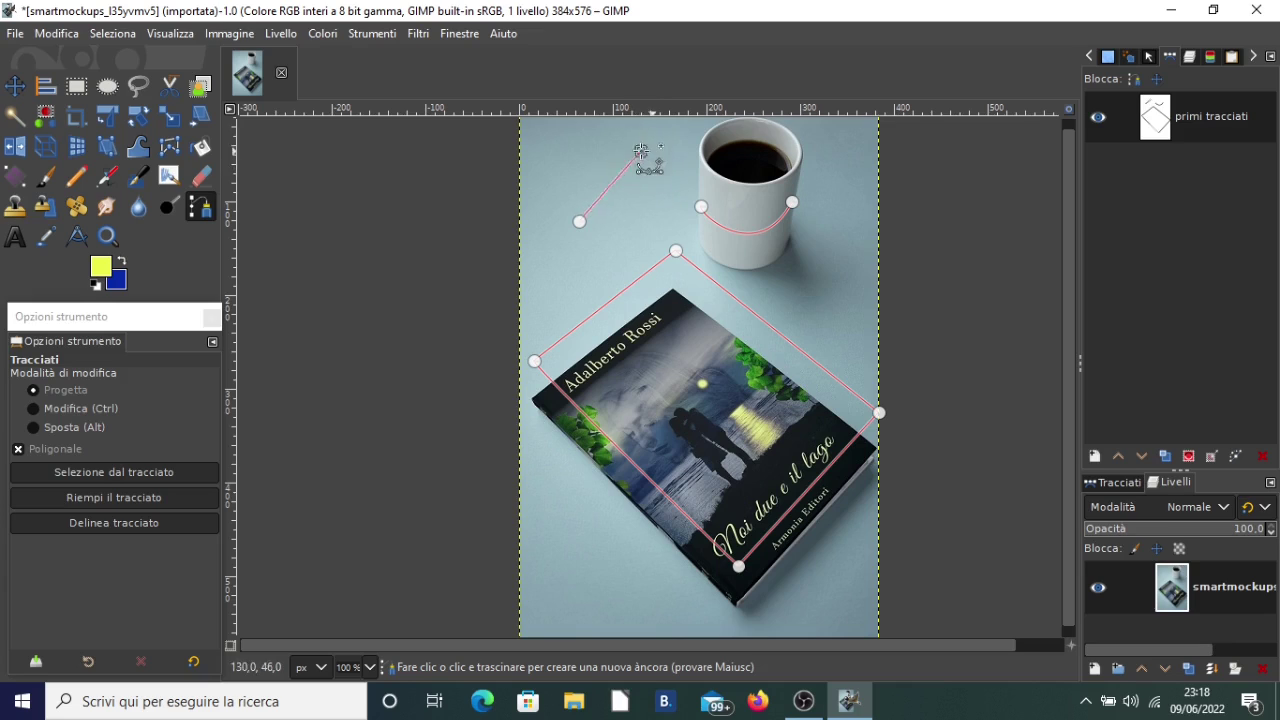
left_click(643, 154)
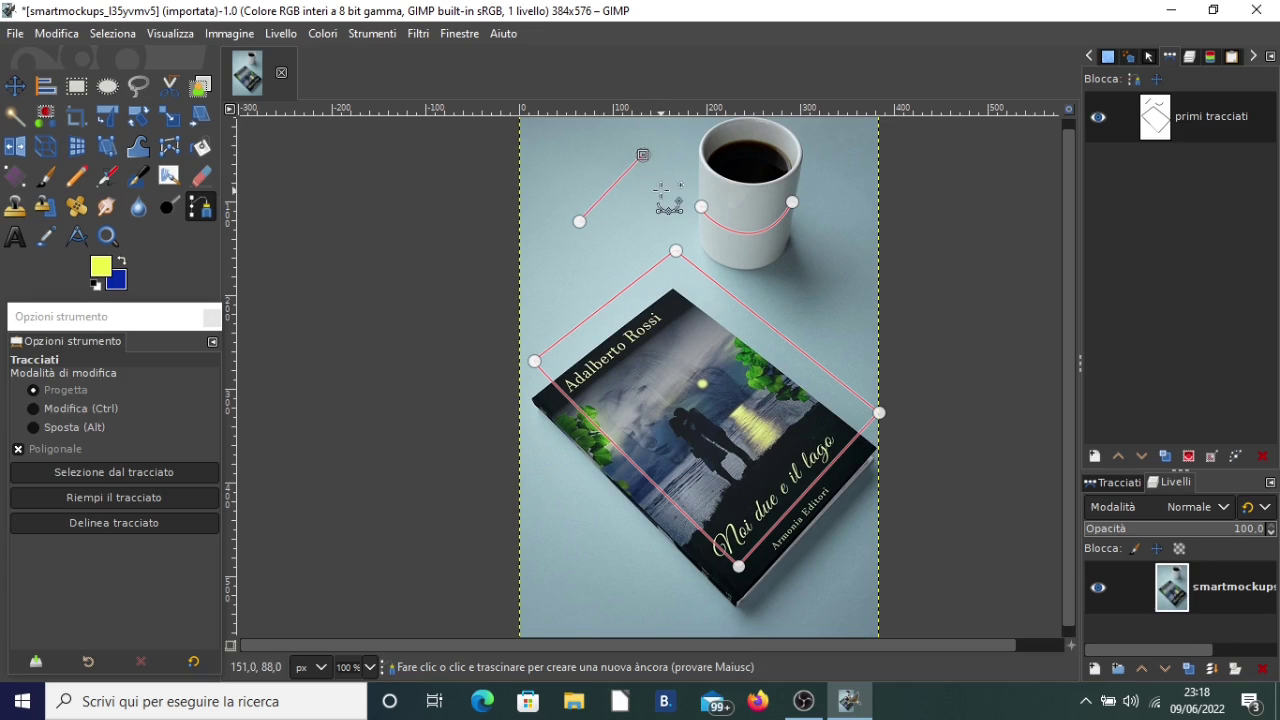
left_click(662, 191)
left_click(642, 208)
left_click(616, 230)
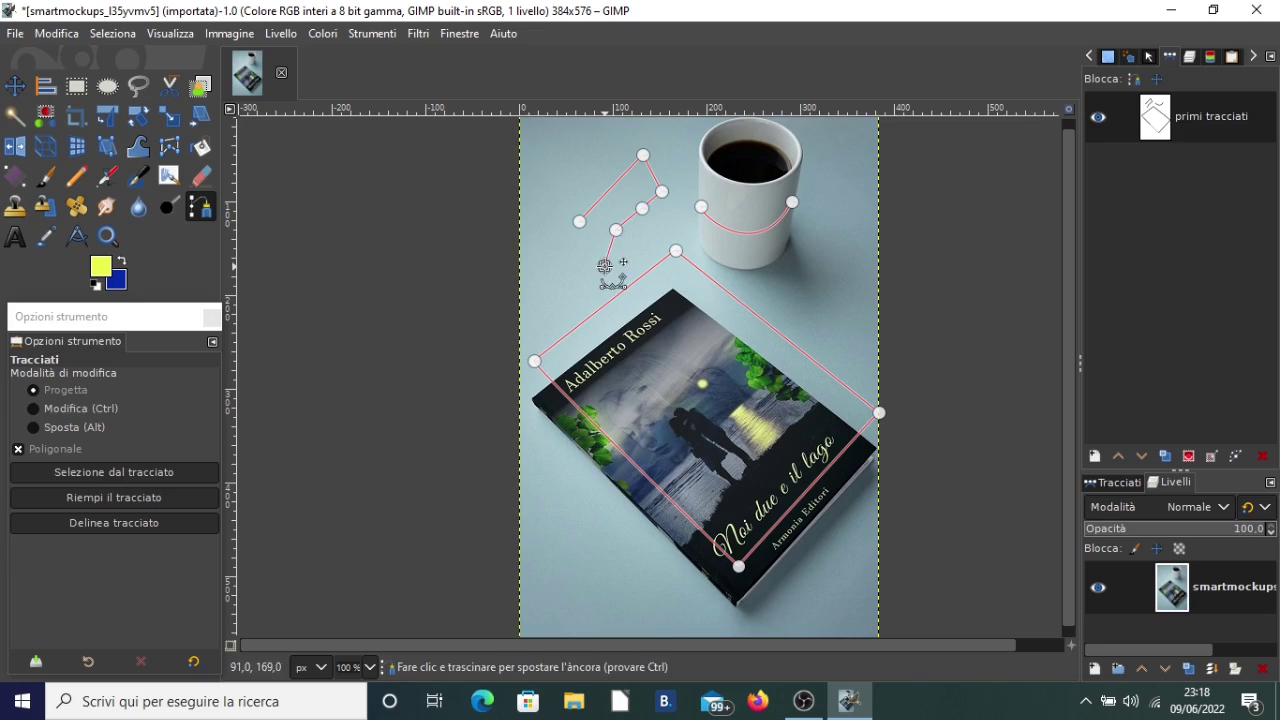
left_click(579, 221, "ctrl")
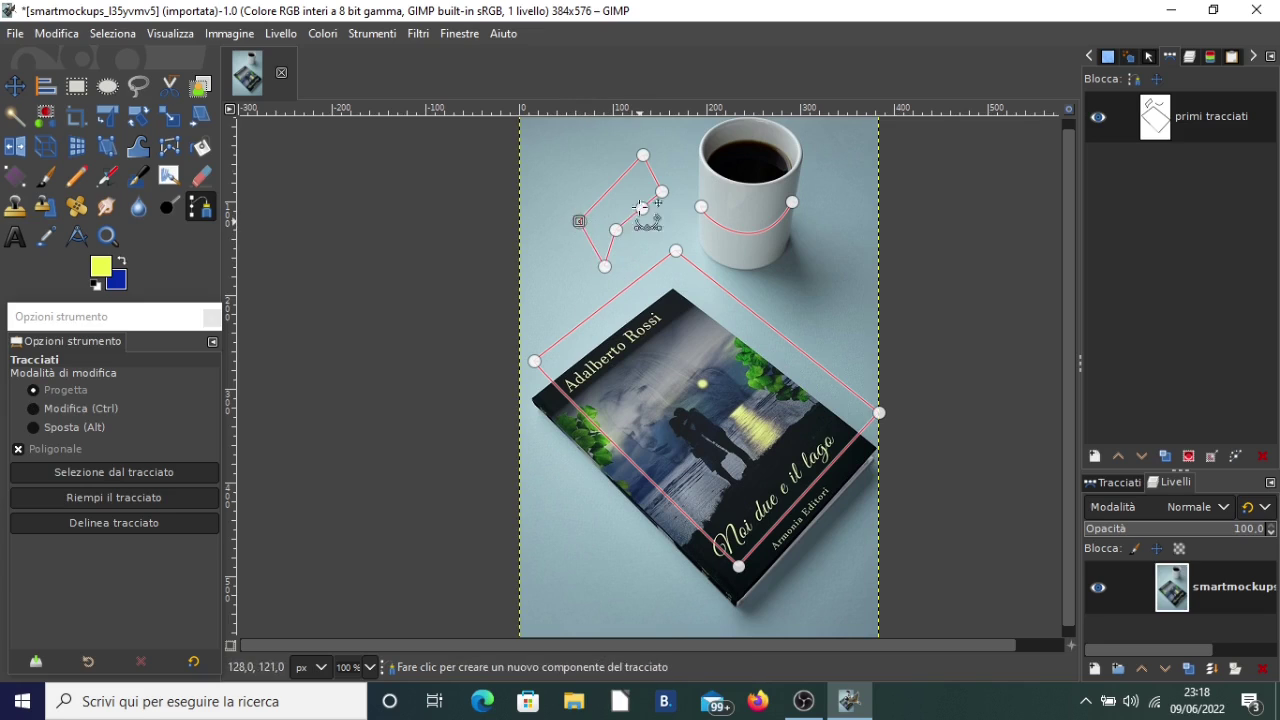
left_click(17, 450)
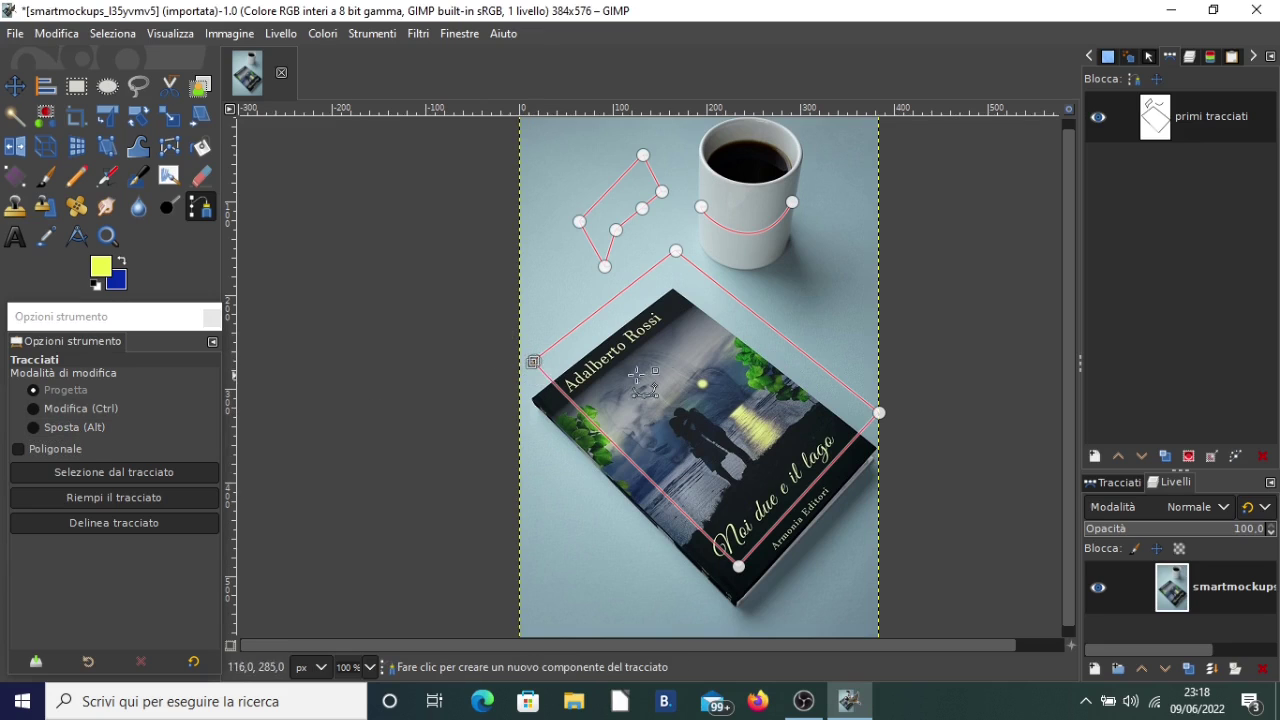
left_click_drag(662, 364, 655, 401)
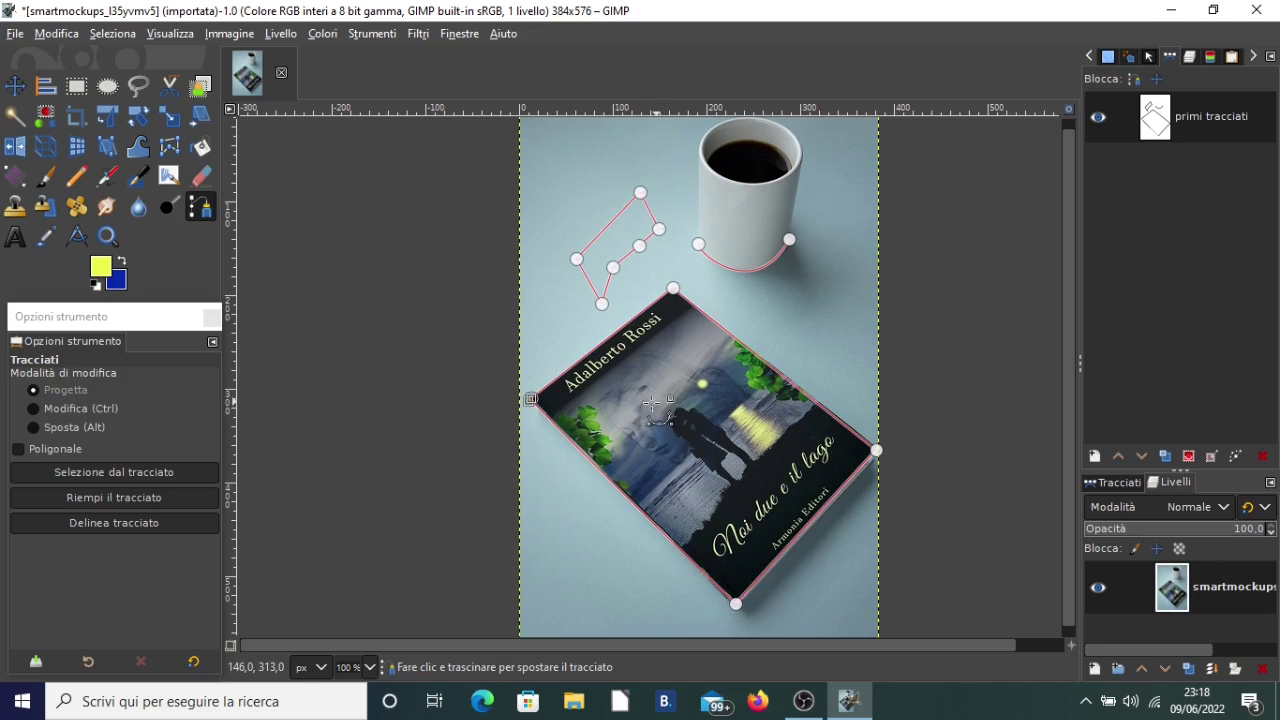
- Convert the primi tracciati path into a selection and zoom to 150%
left_click(103, 472)
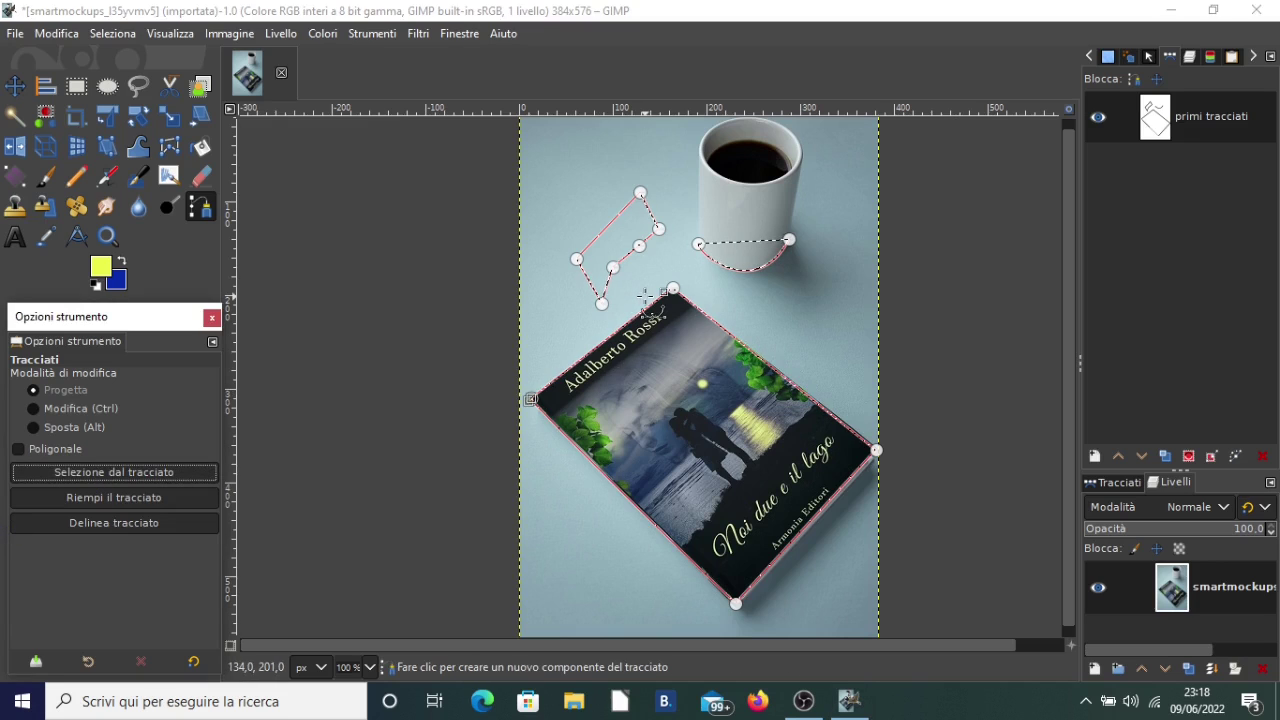
scroll(645, 295, "up", 1)
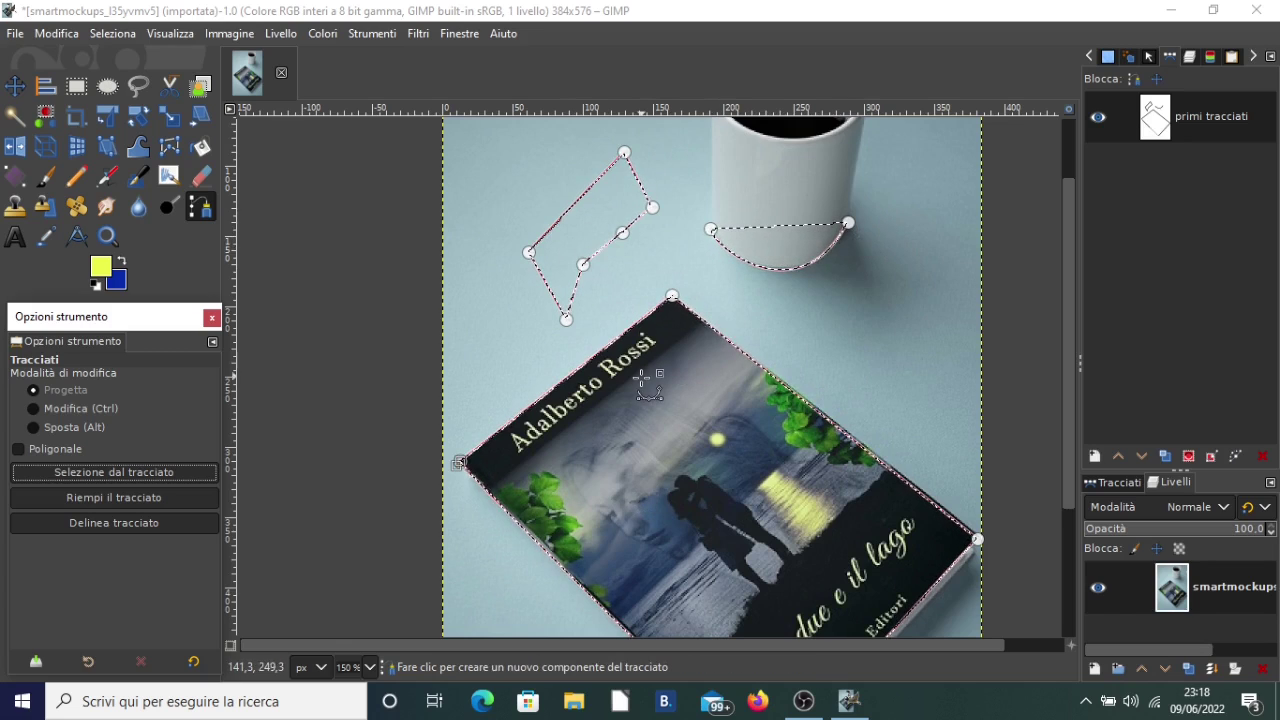
scroll(648, 383, "down", 2)
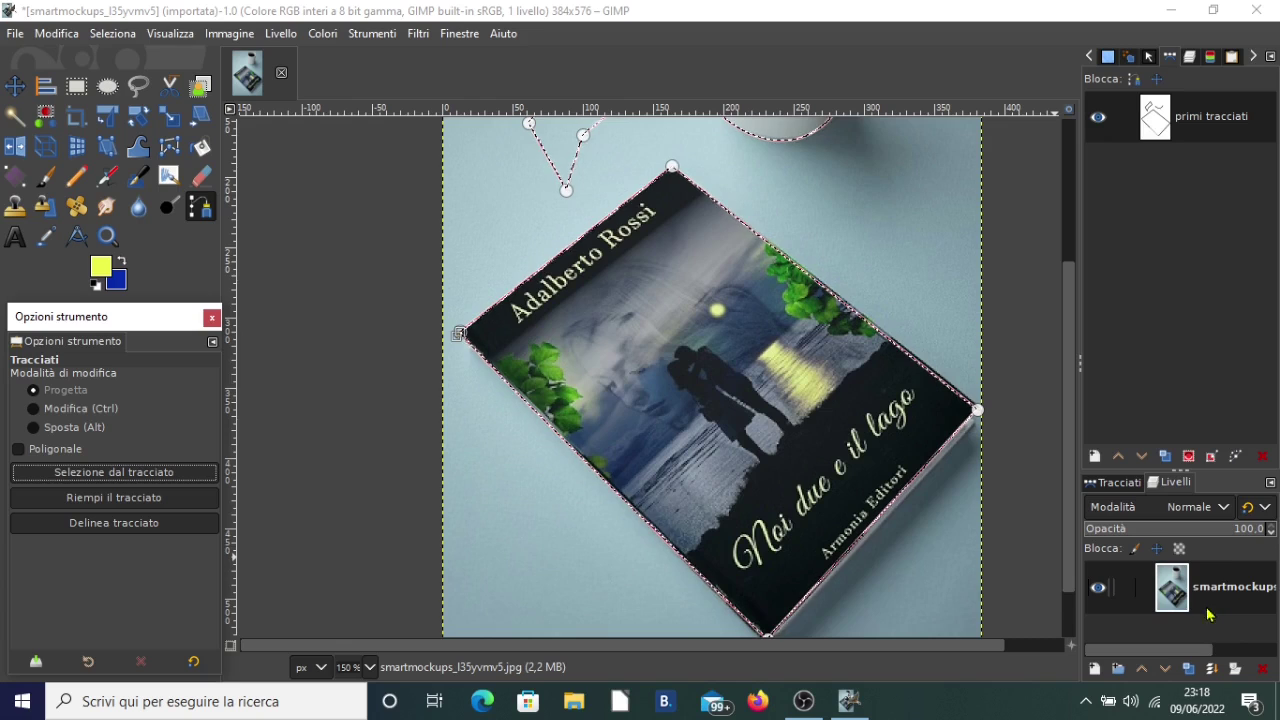
- Duplicate the photo layer and add an alpha channel to the layer copy
left_click(1188, 668)
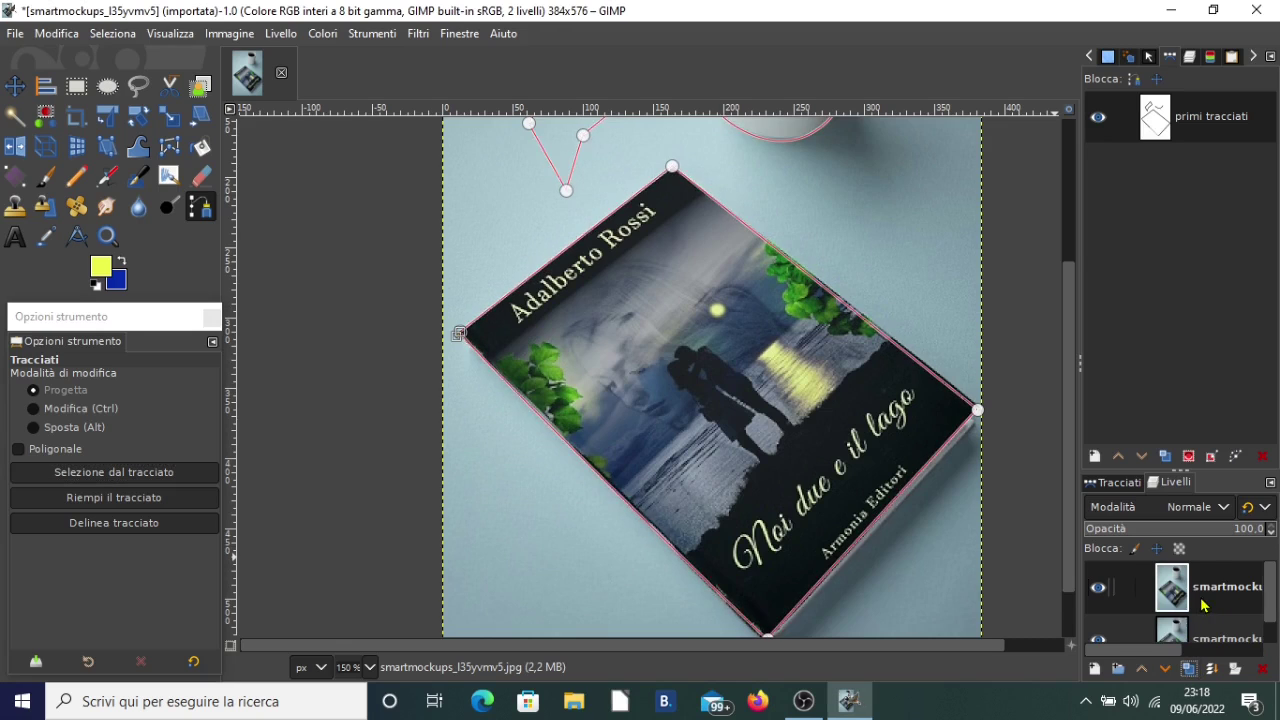
left_click_drag(1270, 588, 1258, 598)
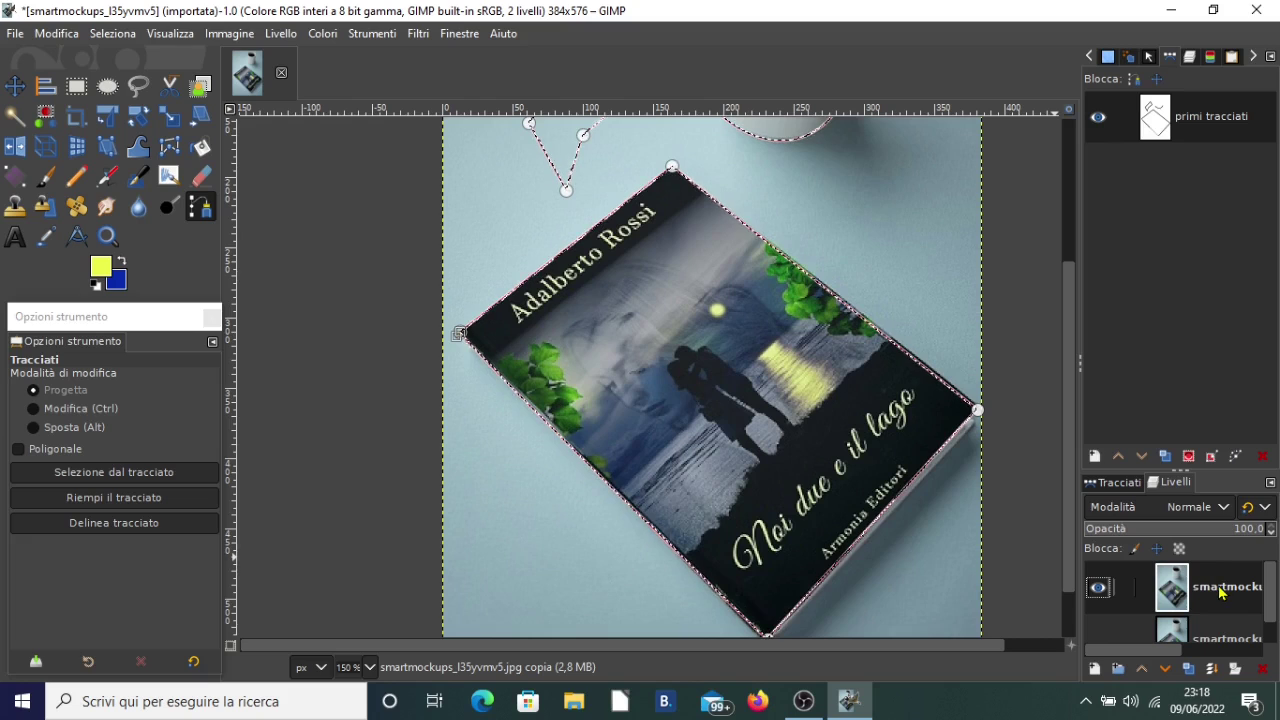
right_click(1220, 592)
left_click(1100, 542)
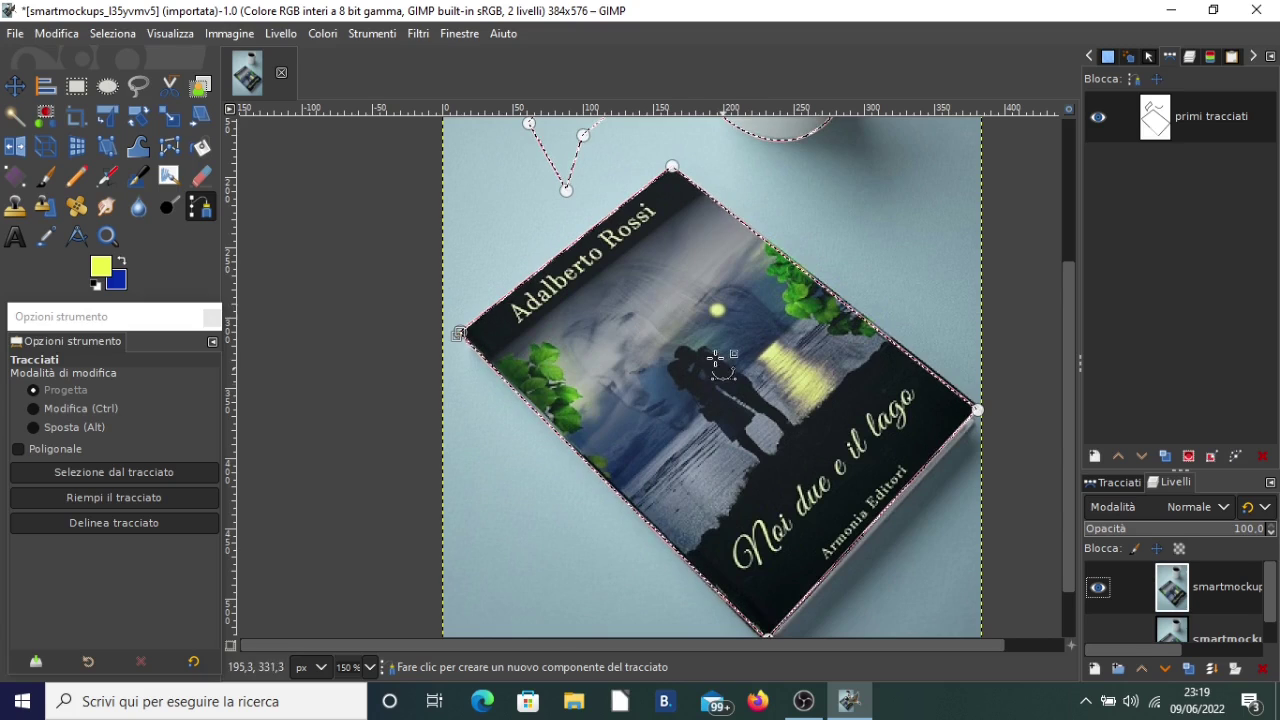
scroll(704, 355, "up", 5)
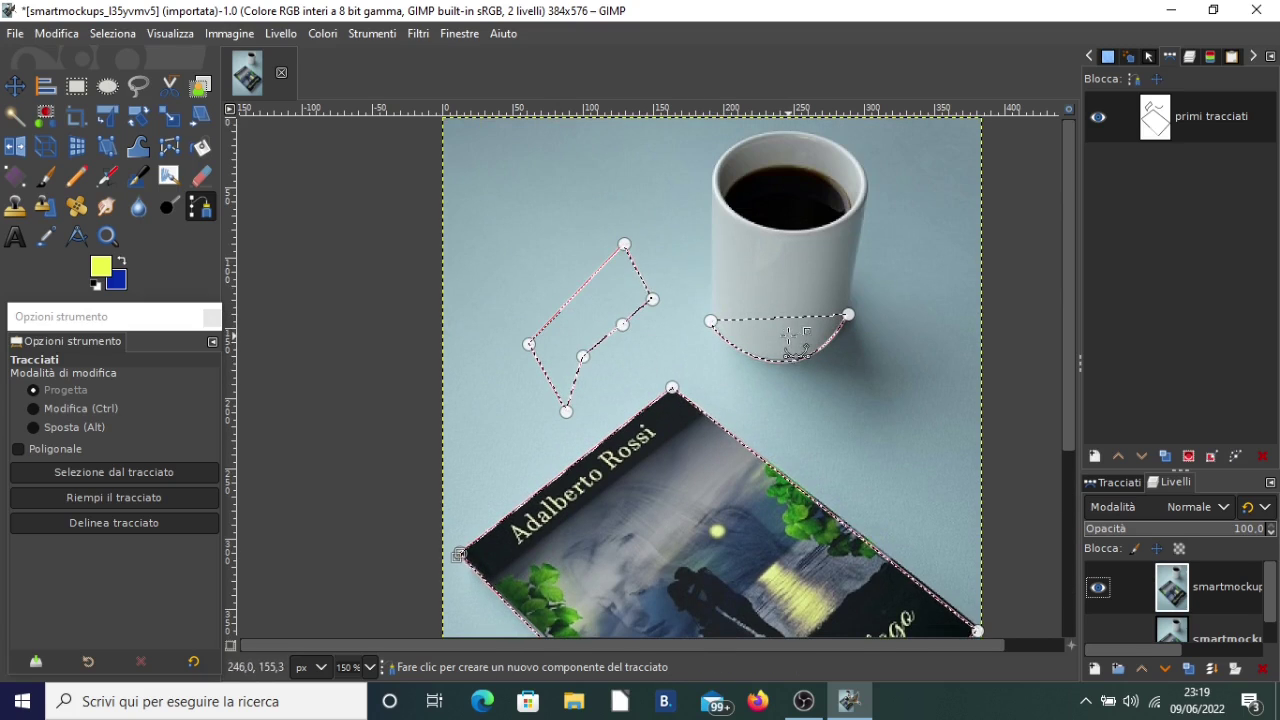
scroll(600, 300, "down", 3)
- Invert the selection, delete the background outside the path shapes, then undo the deletion
left_click(114, 34)
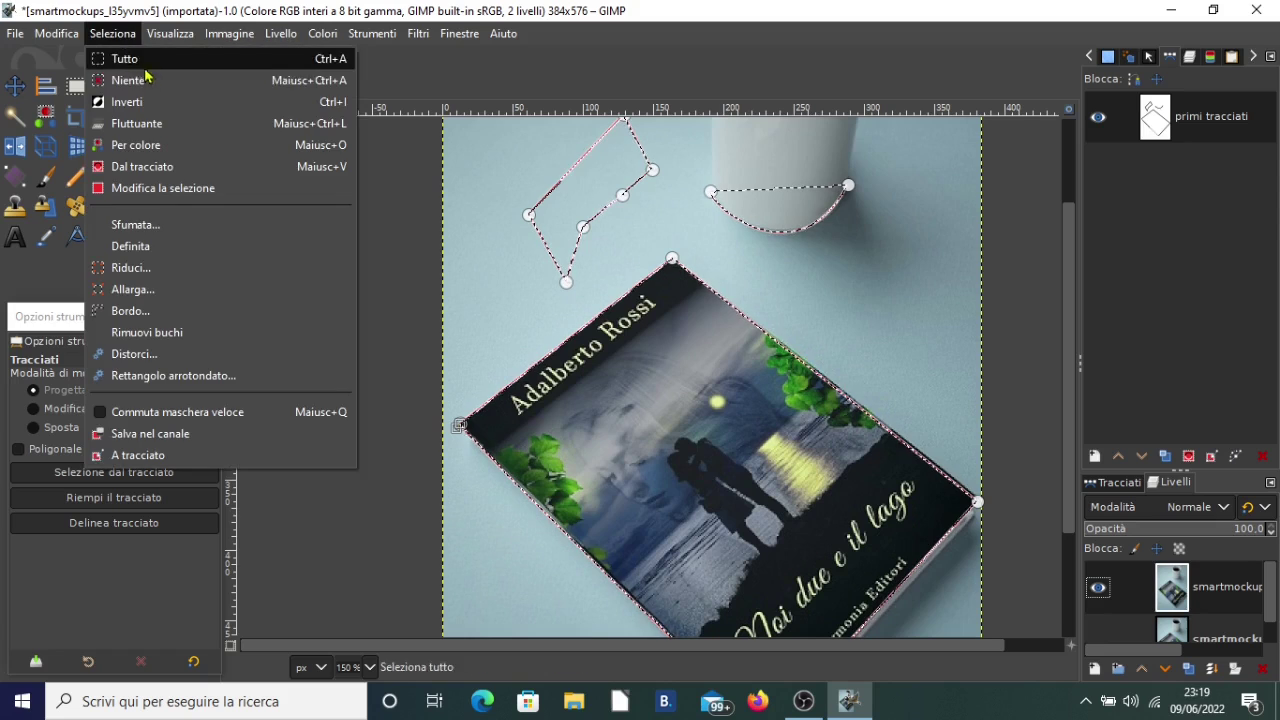
left_click(155, 102)
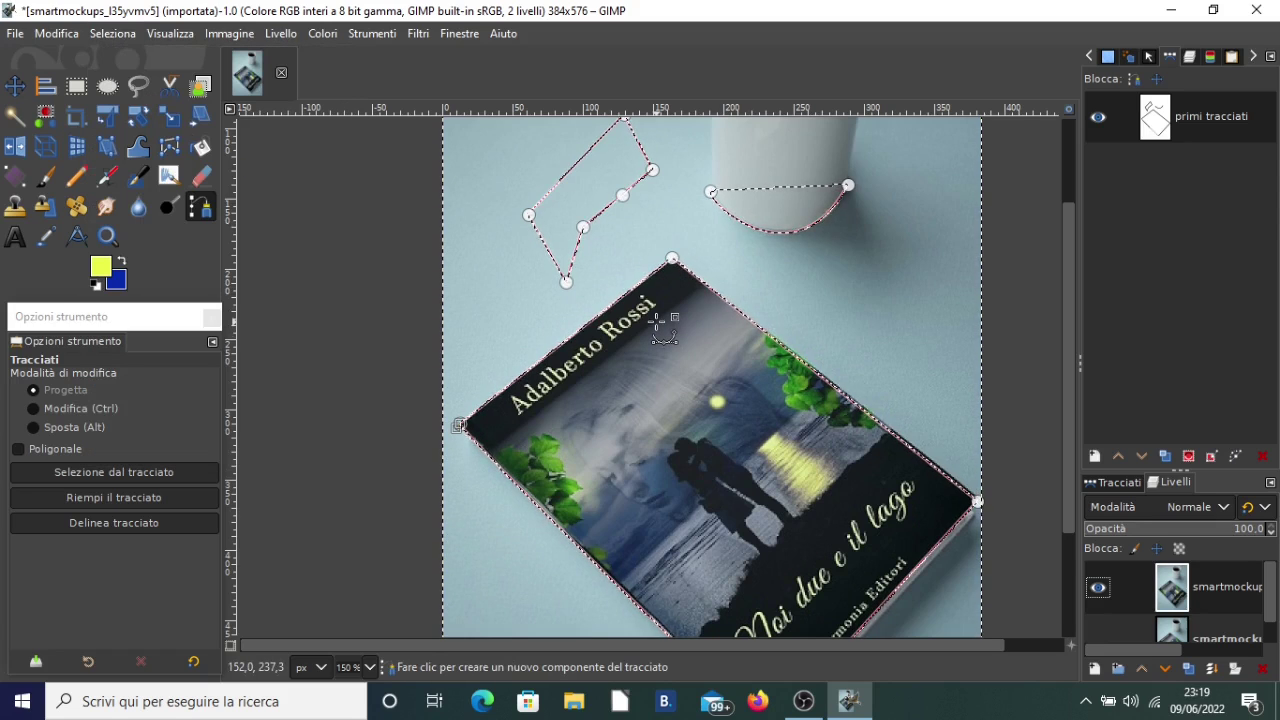
key("Delete")
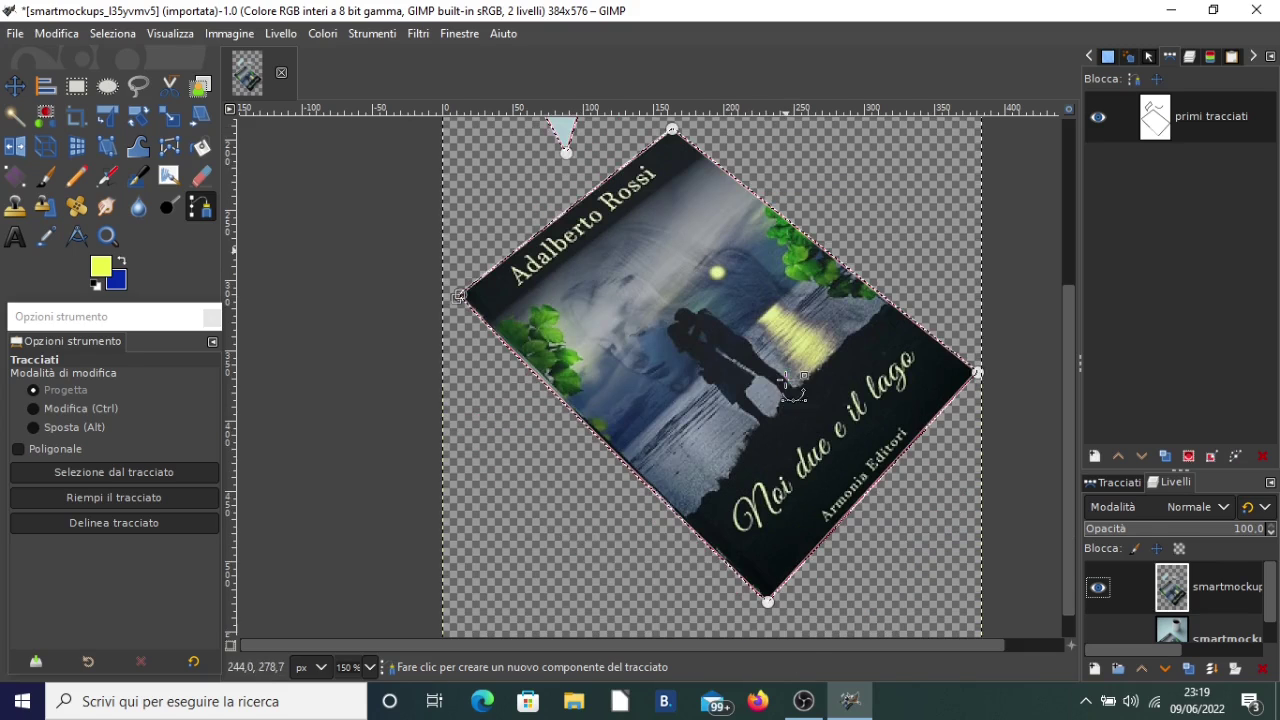
scroll(650, 168, "down", 3)
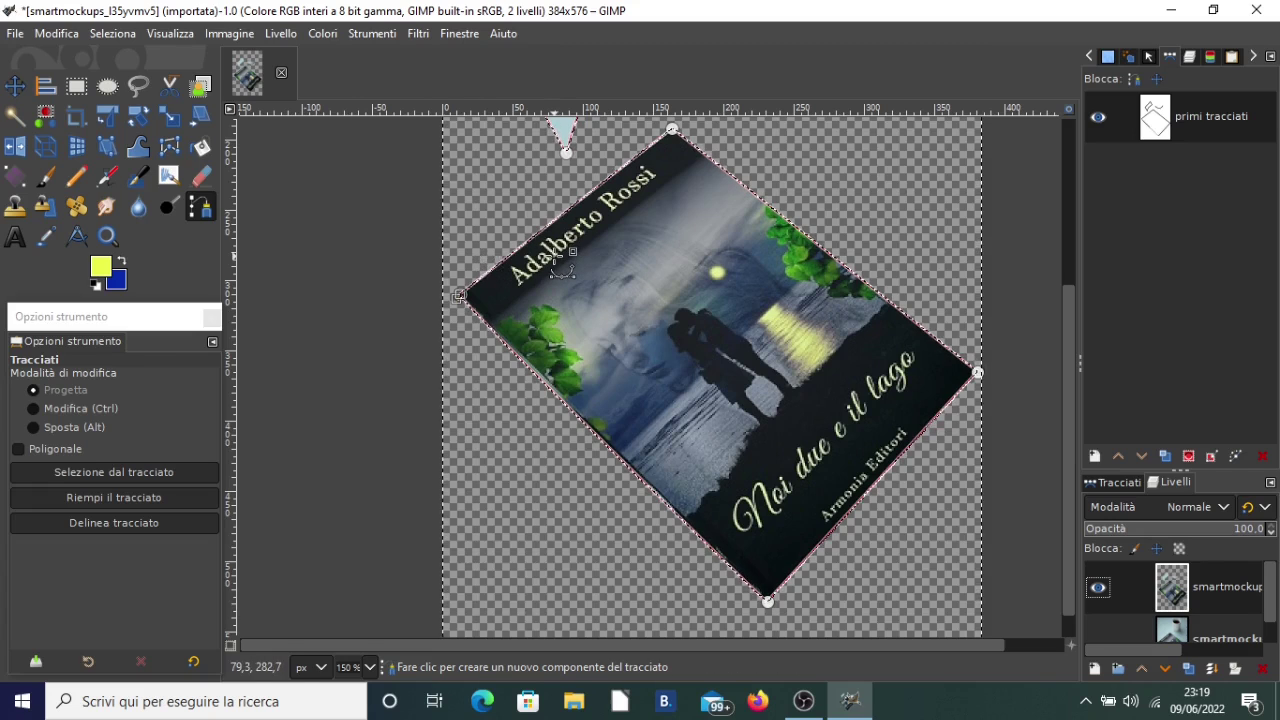
key("ctrl+z")
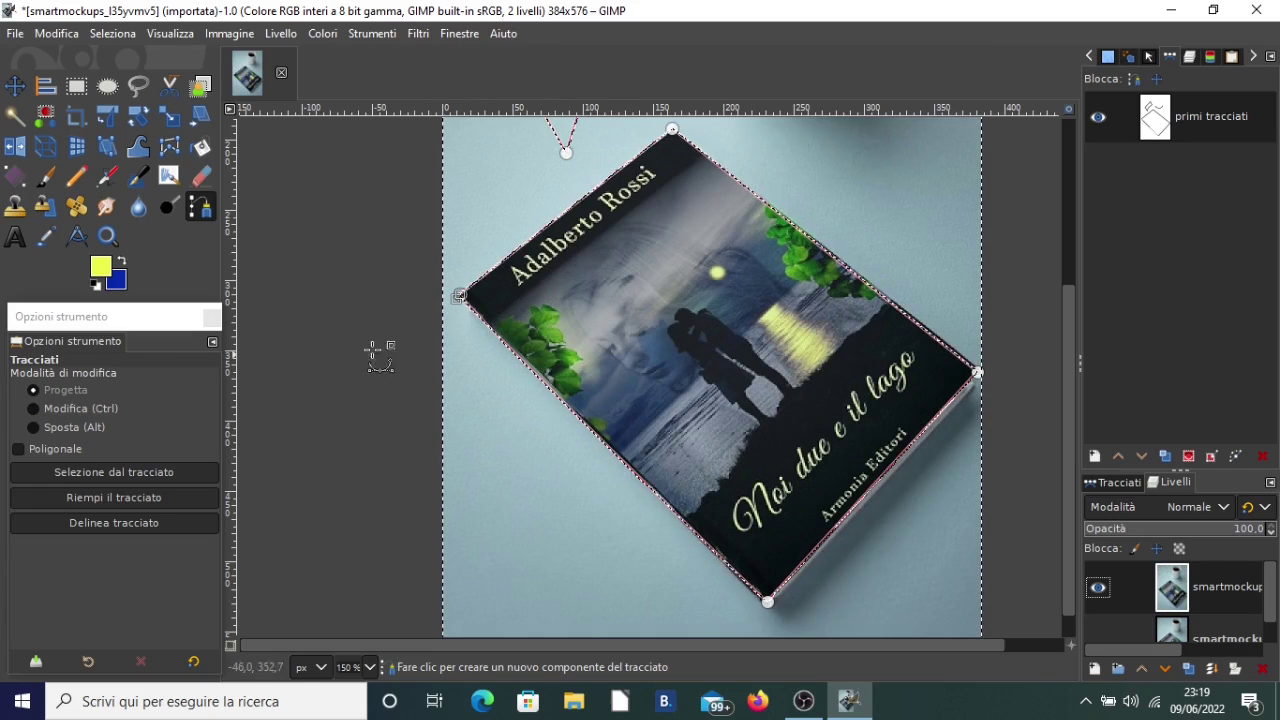
- Select none, fill the book path with solid yellow, then undo the fill
left_click(113, 33)
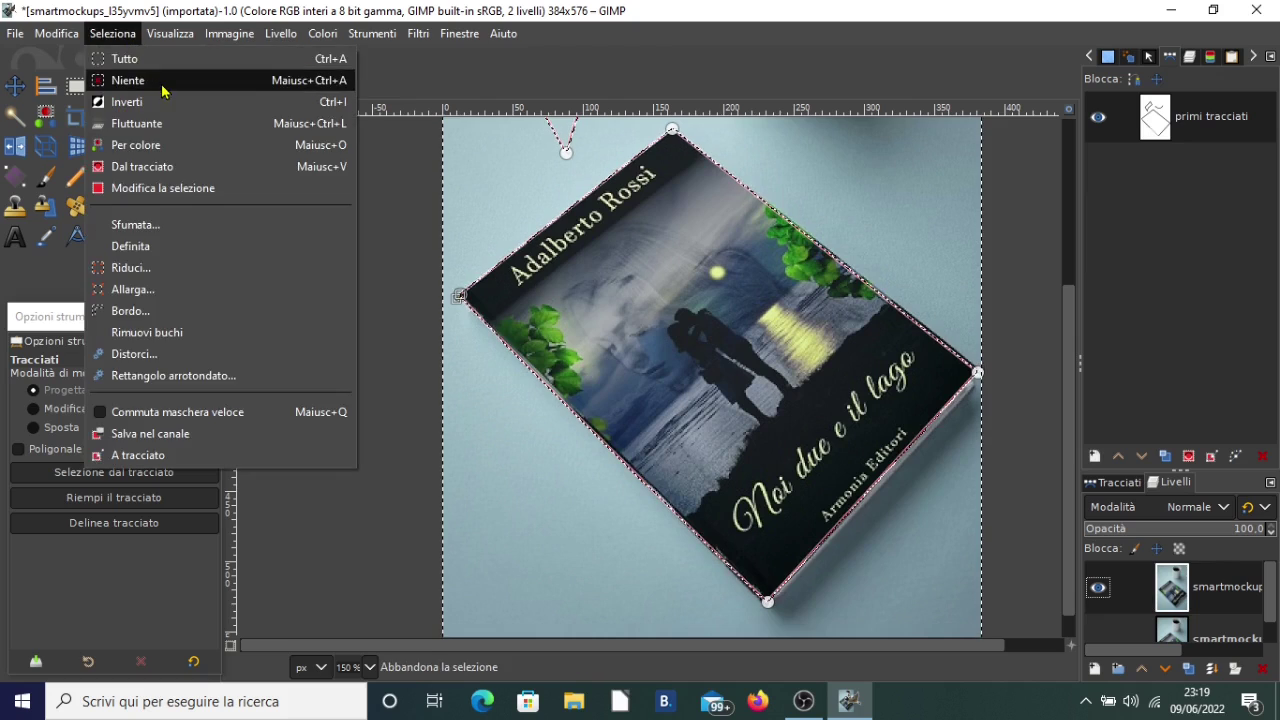
left_click(162, 86)
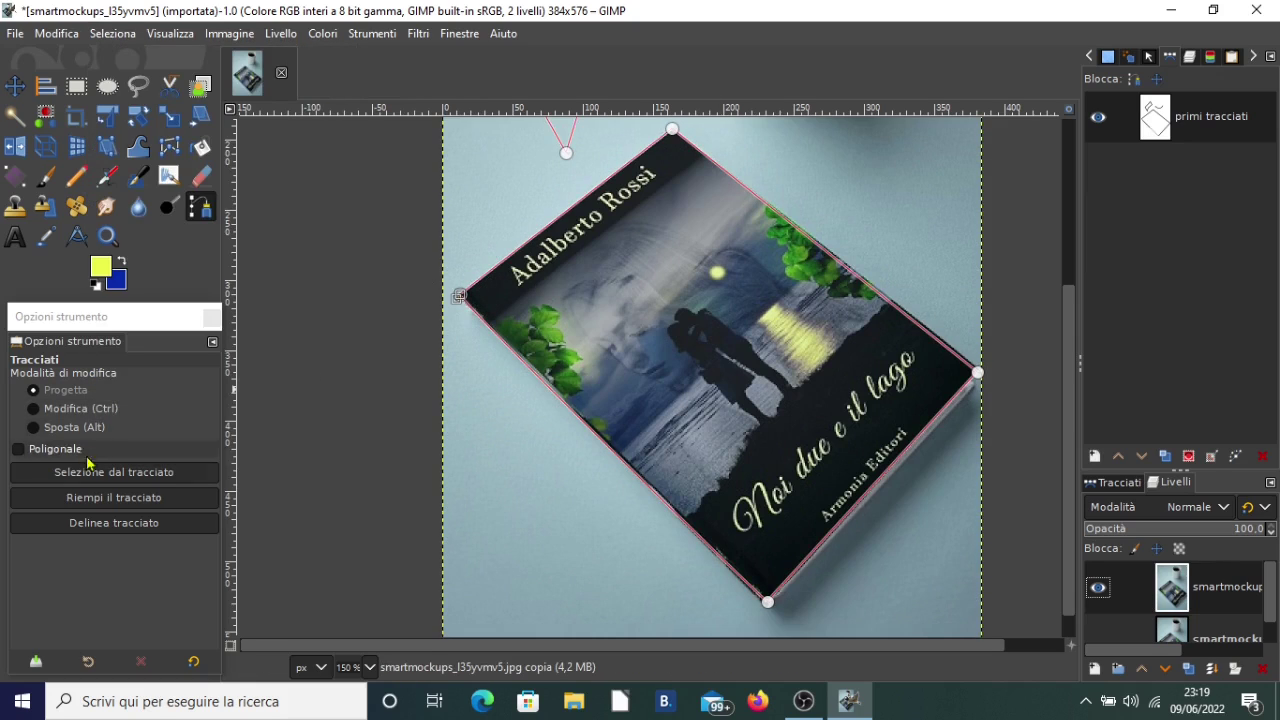
left_click(135, 498)
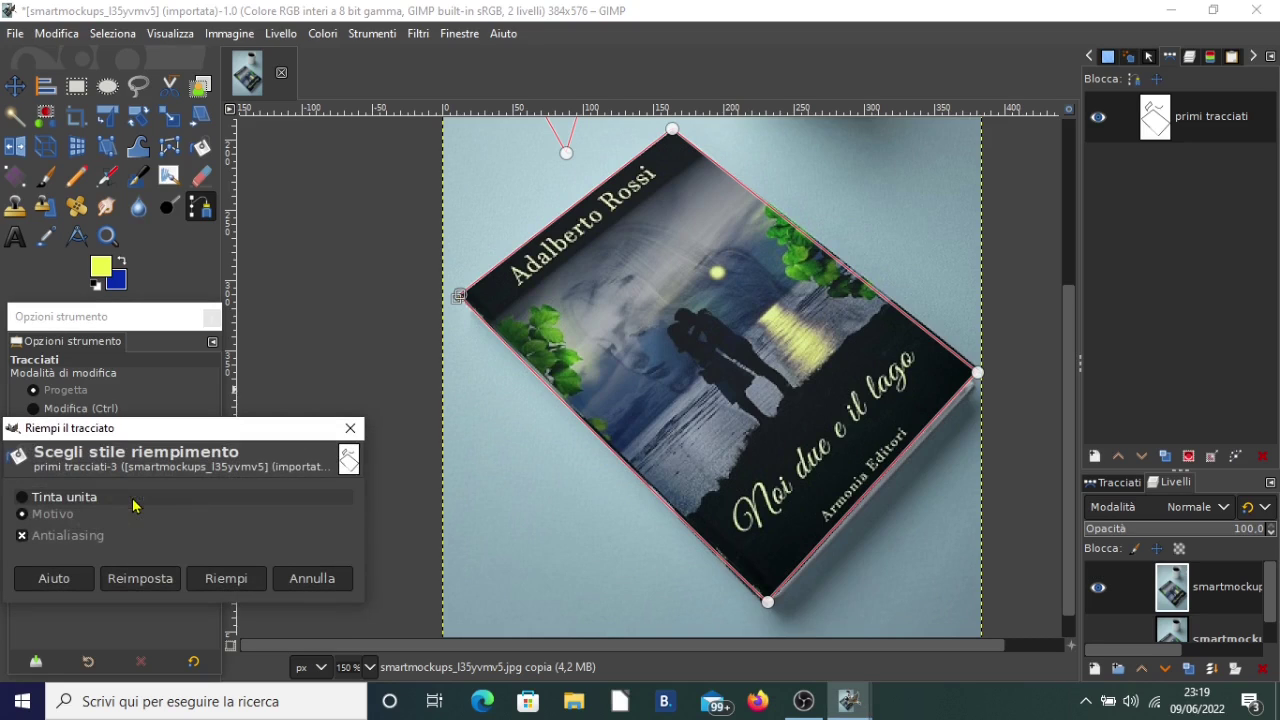
left_click(57, 498)
left_click(224, 578)
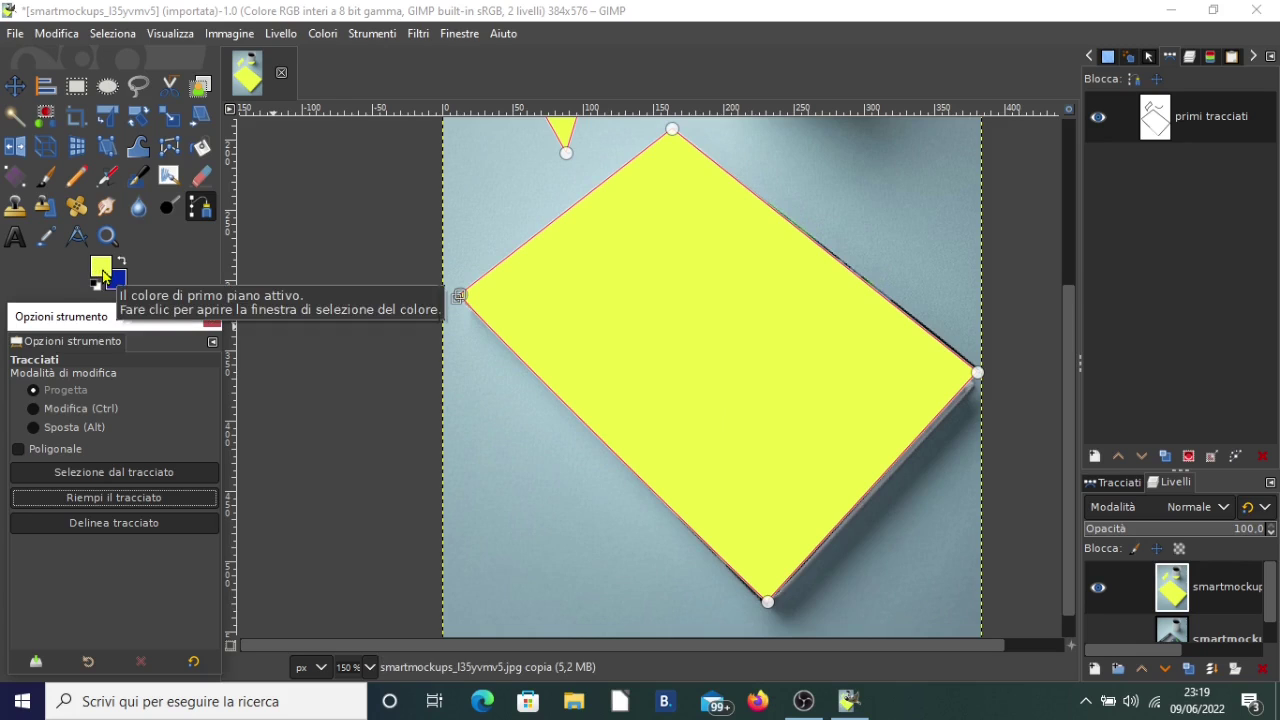
left_click(103, 276)
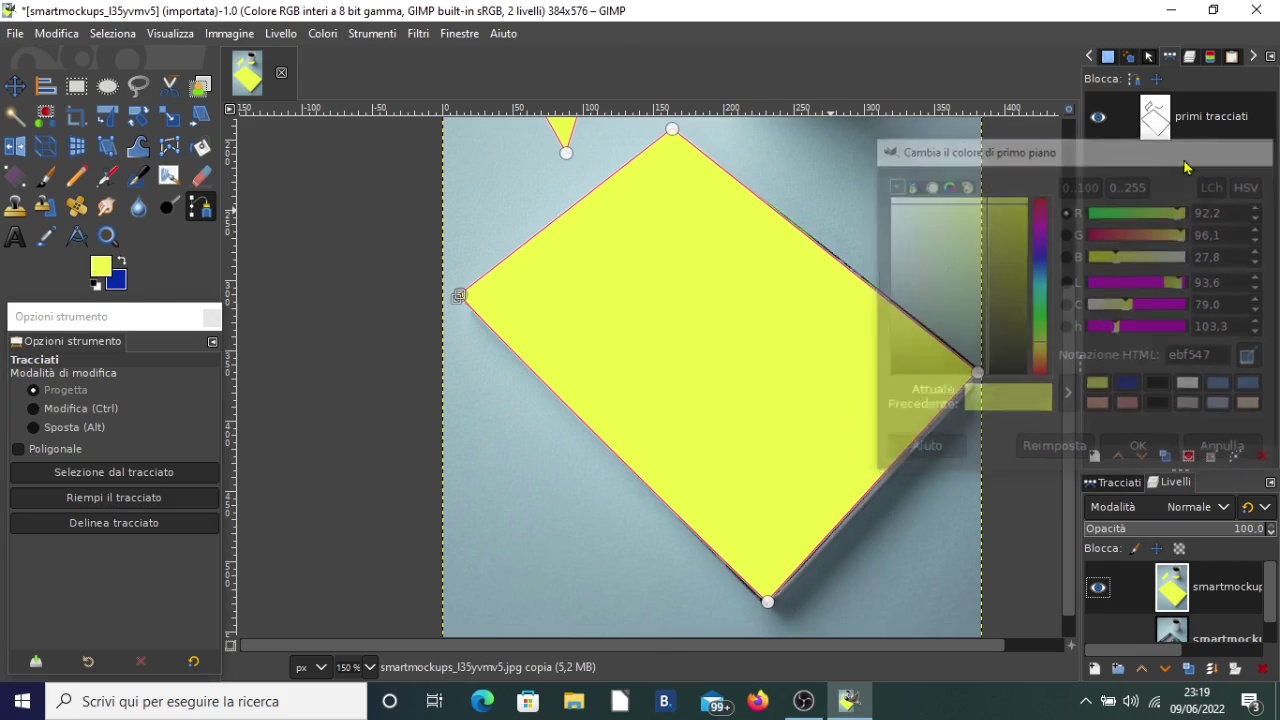
key("ctrl+z")
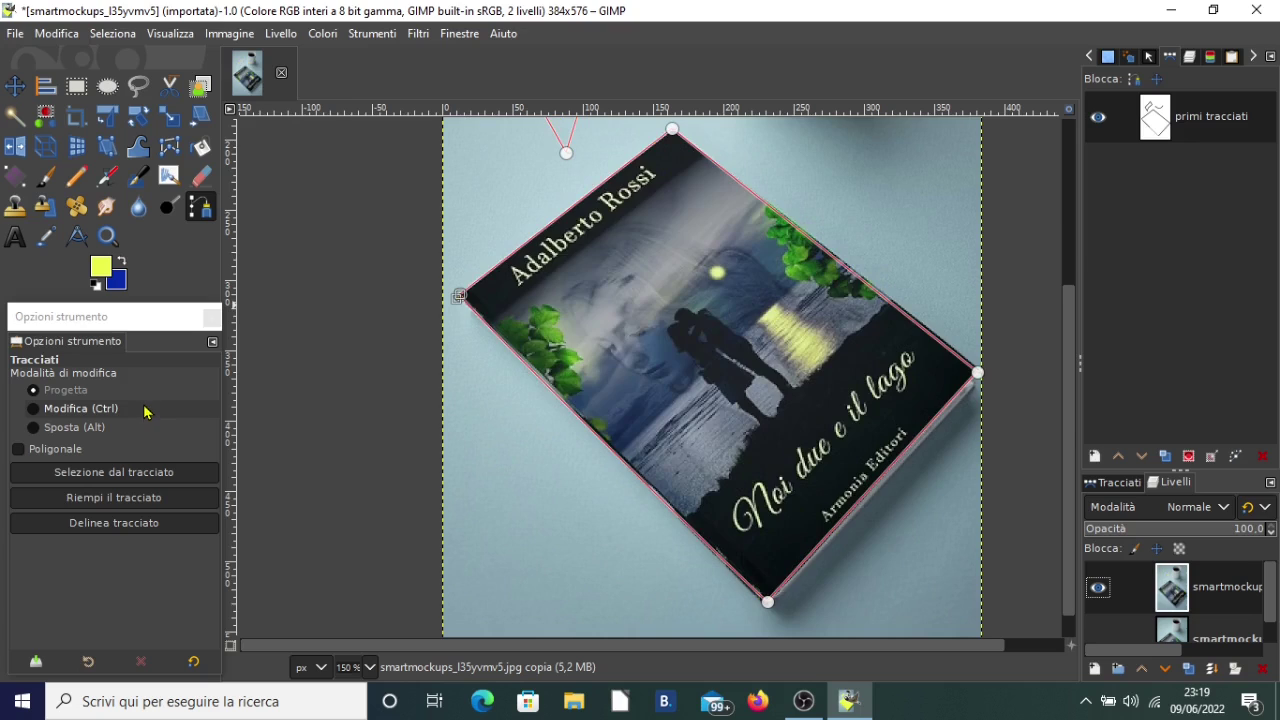
- Fill the book path with the recessed bubble pattern, then dismiss the reopened fill options
left_click(124, 500)
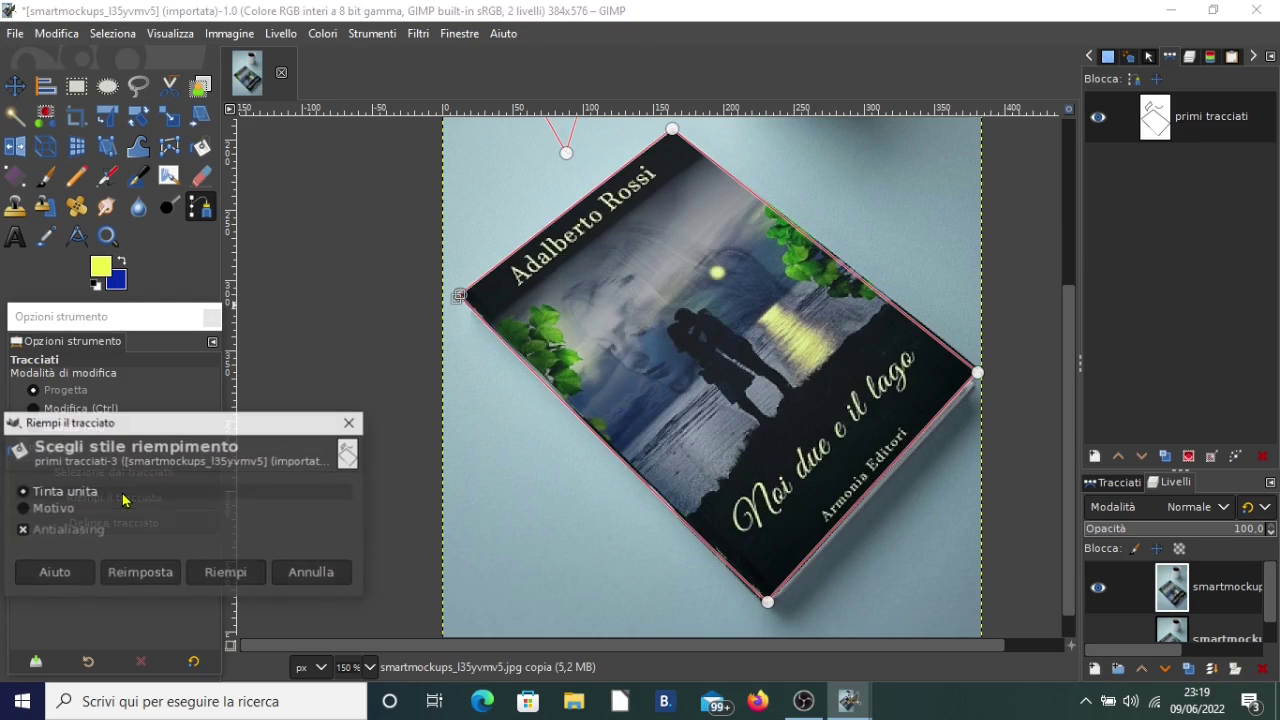
left_click(34, 510)
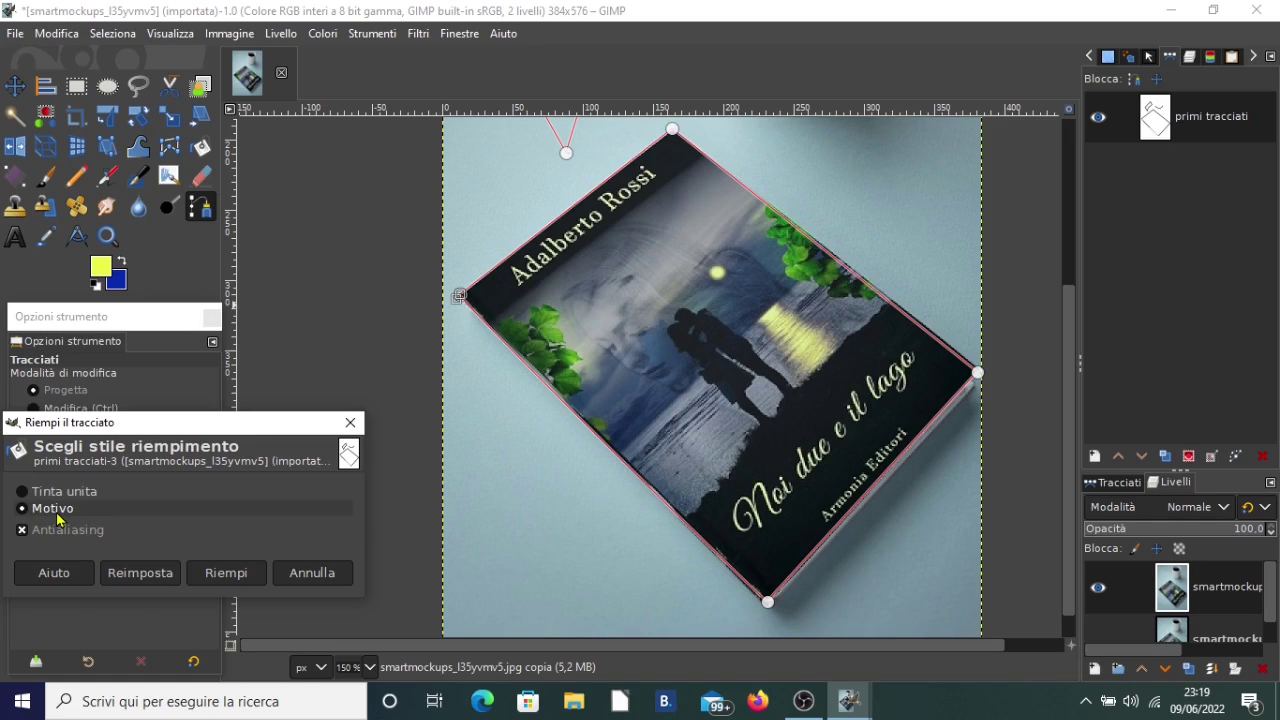
left_click(1109, 62)
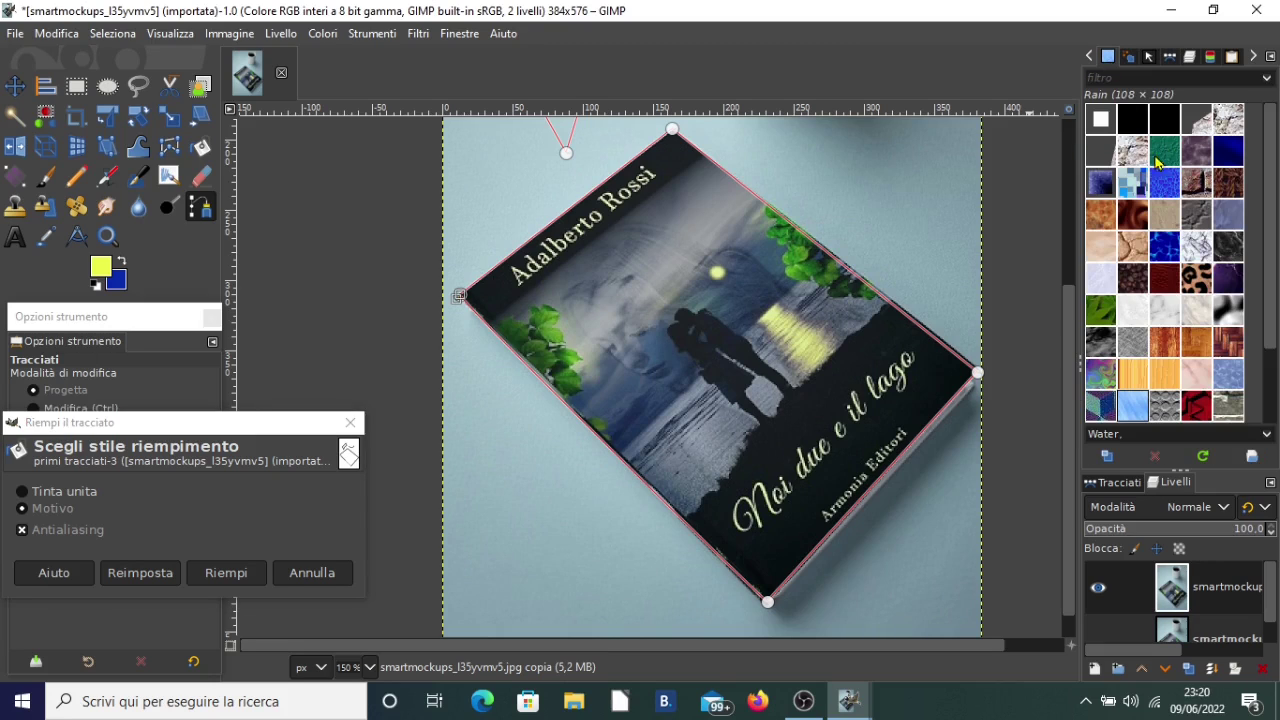
left_click(1133, 155)
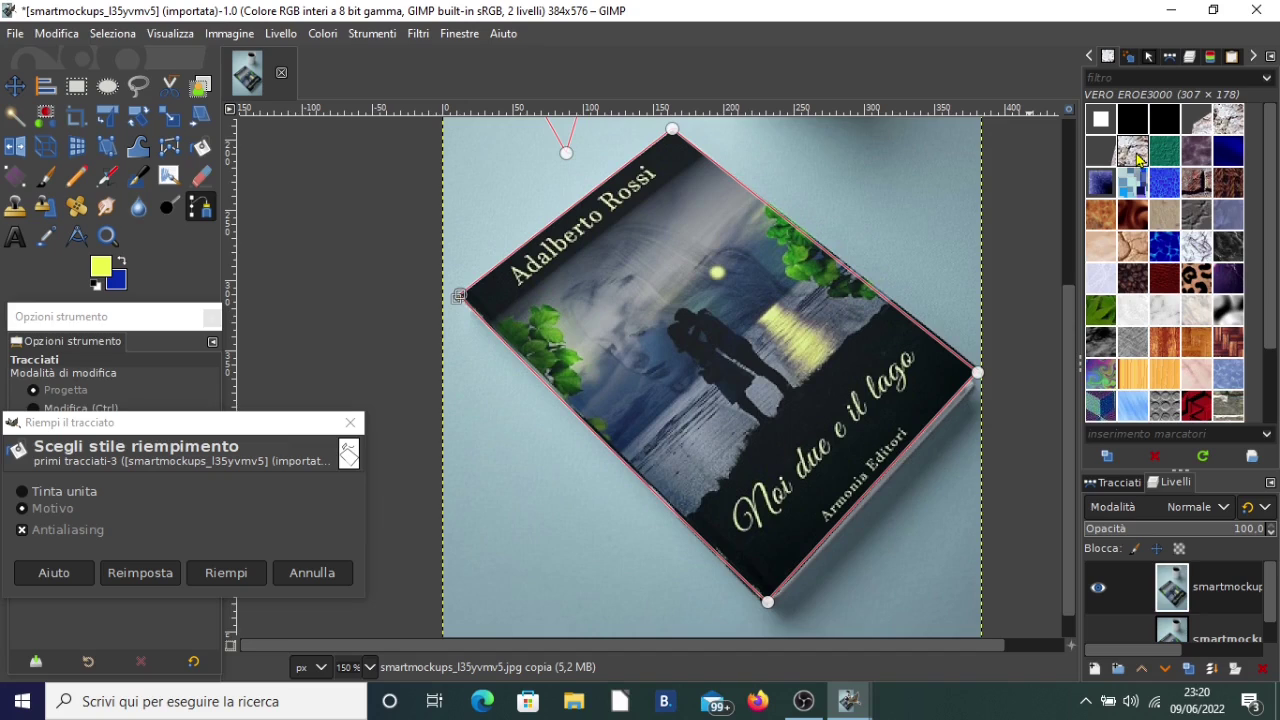
left_click(1176, 411)
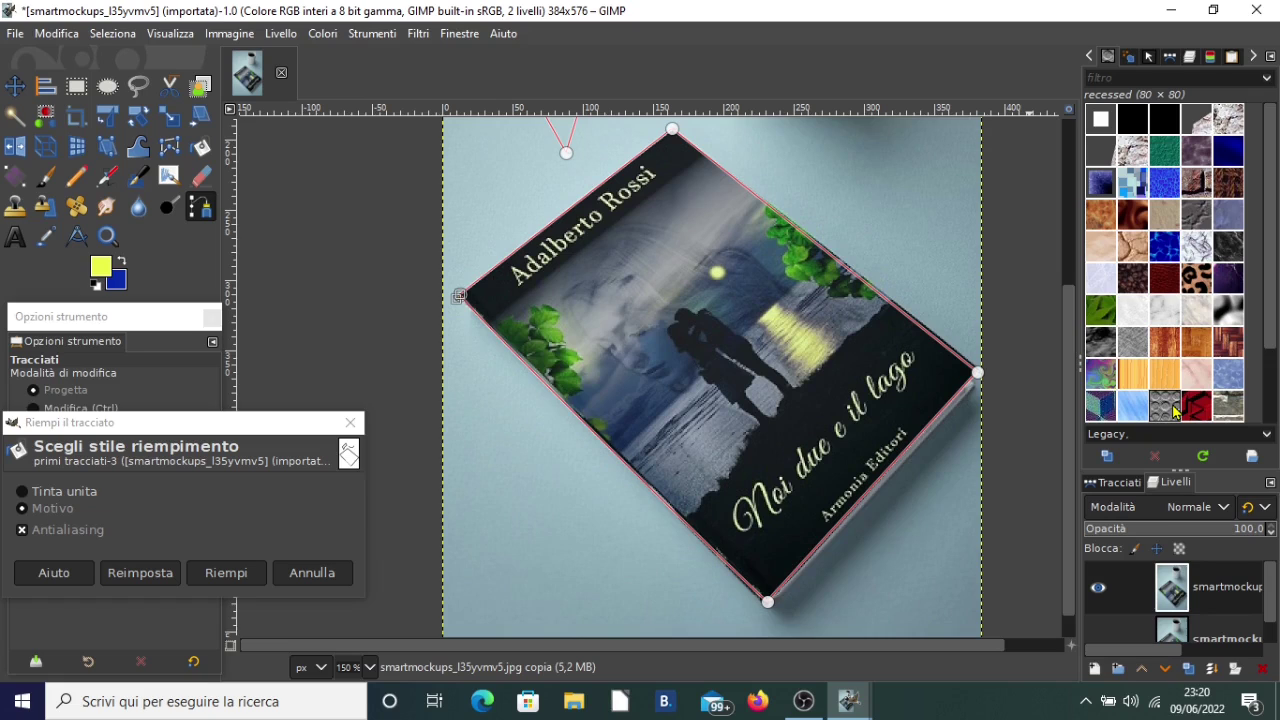
left_click(228, 575)
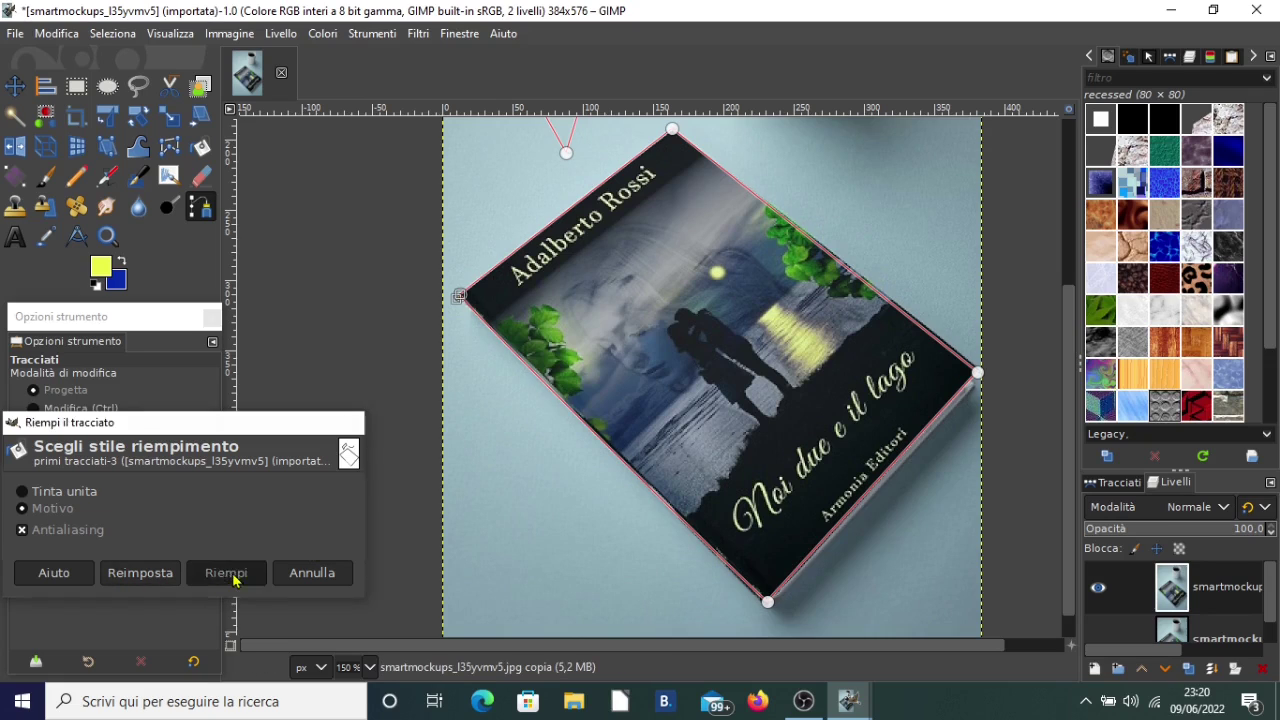
scroll(816, 273, "up", 3)
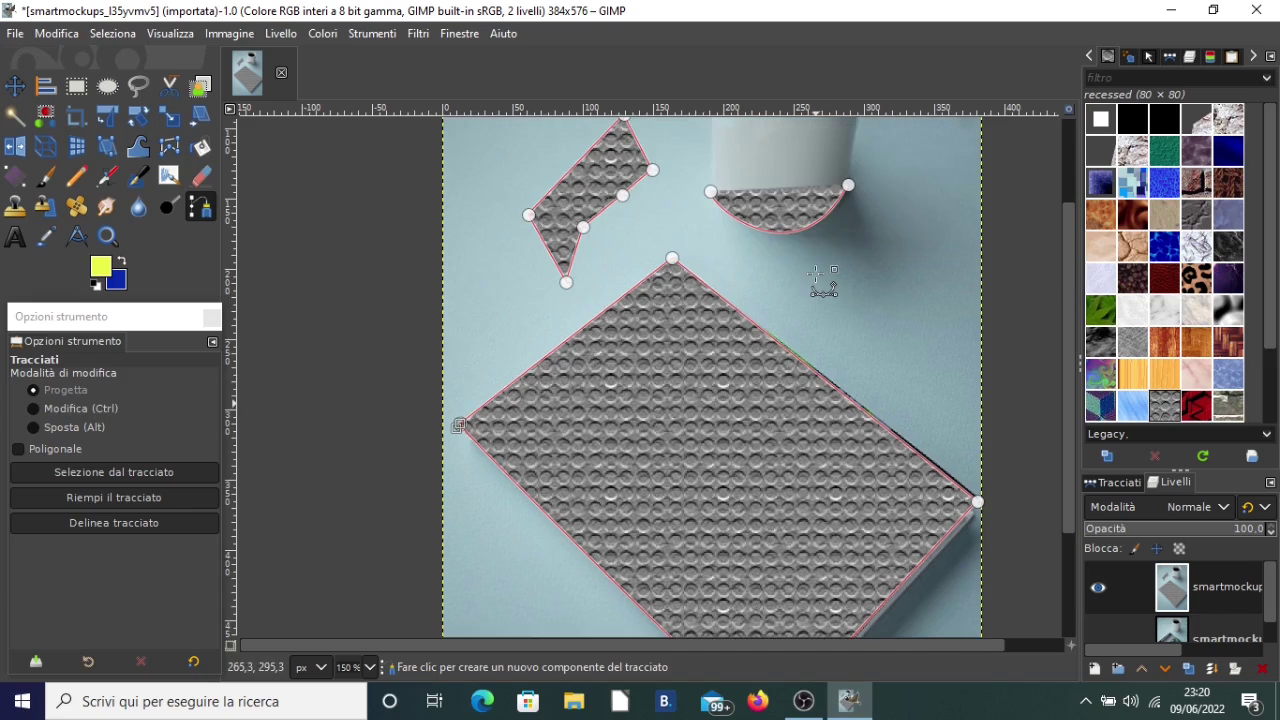
scroll(816, 273, "down", 3)
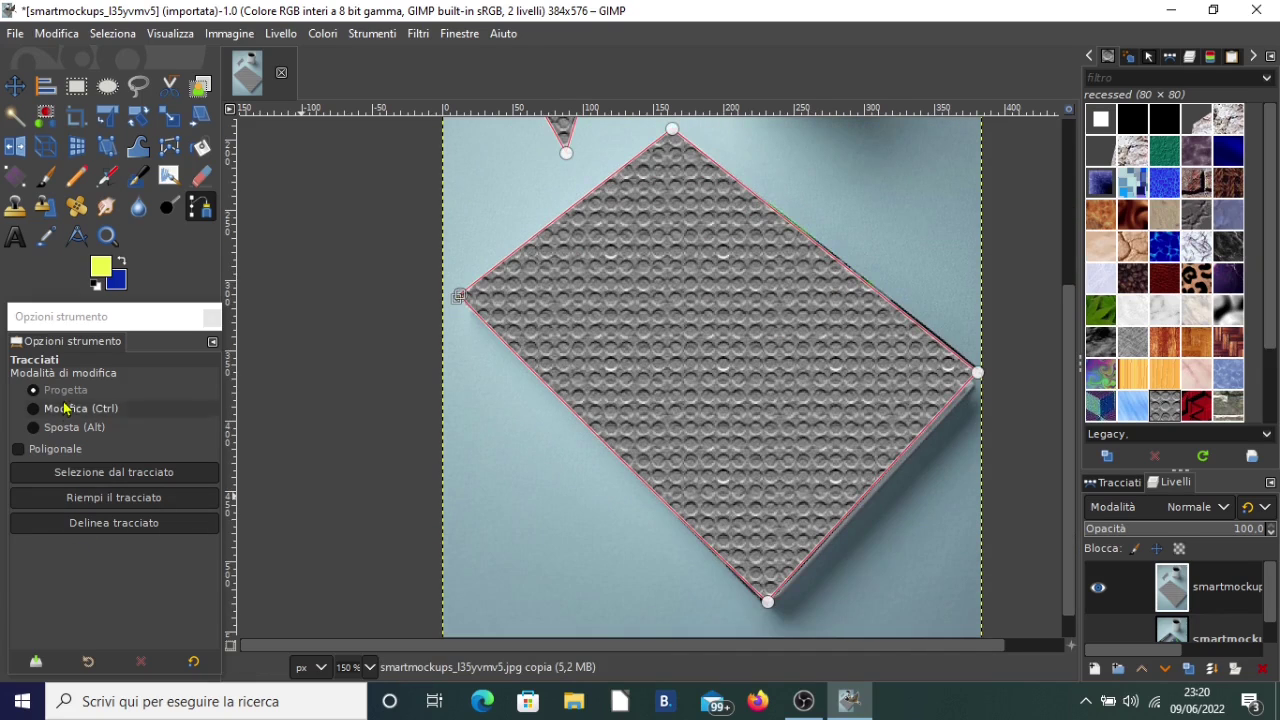
left_click(97, 498)
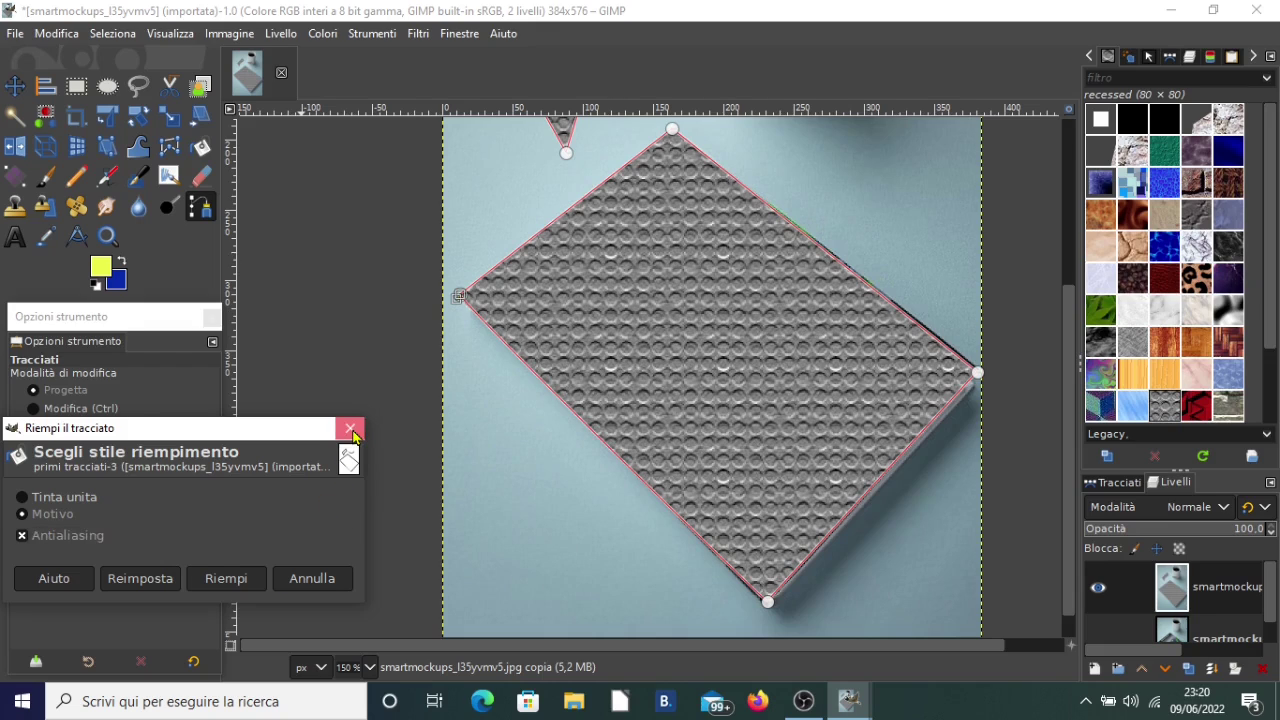
left_click(350, 429)
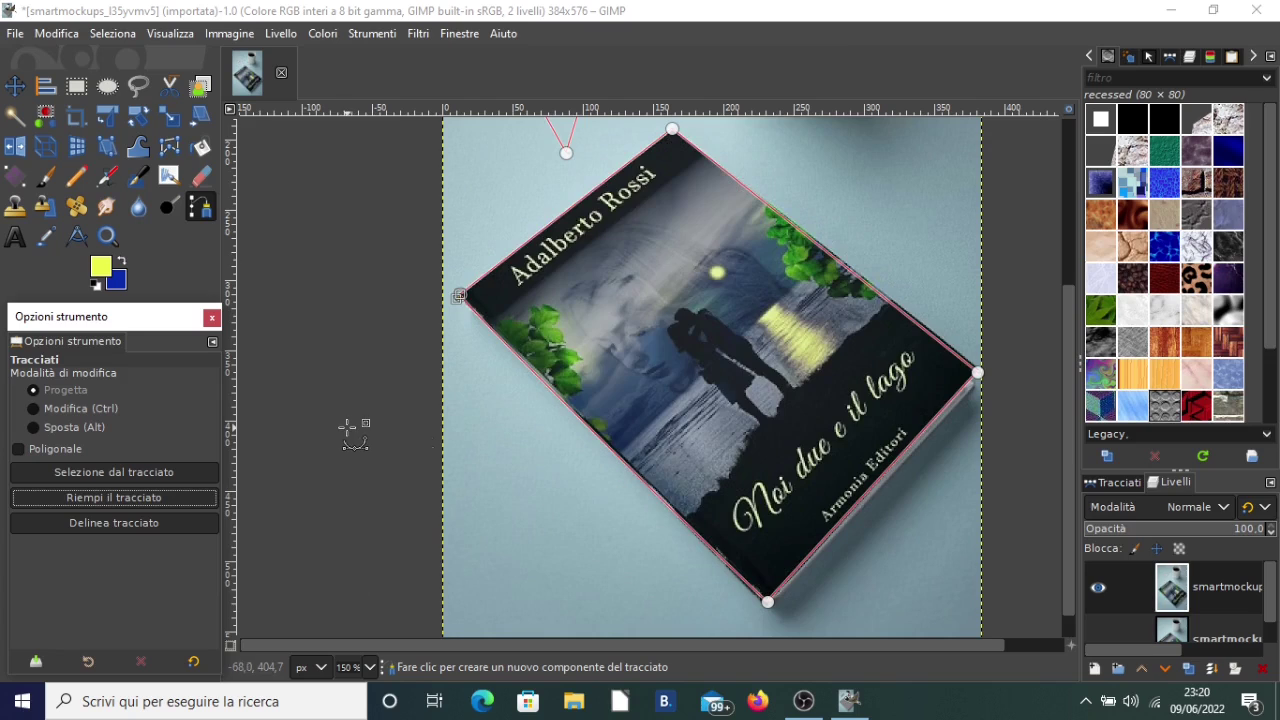
- Make the primi tracciati path active and set Stroke Path to a solid-colour line
left_click(1172, 57)
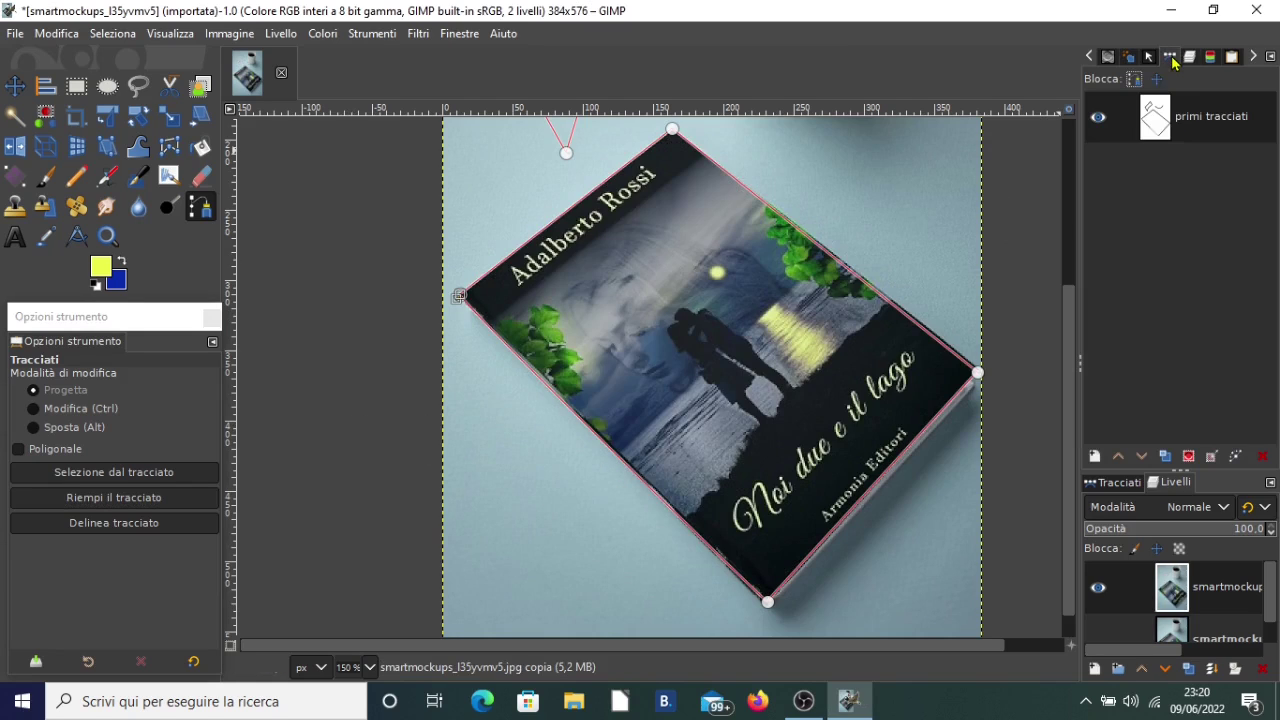
left_click(1100, 118)
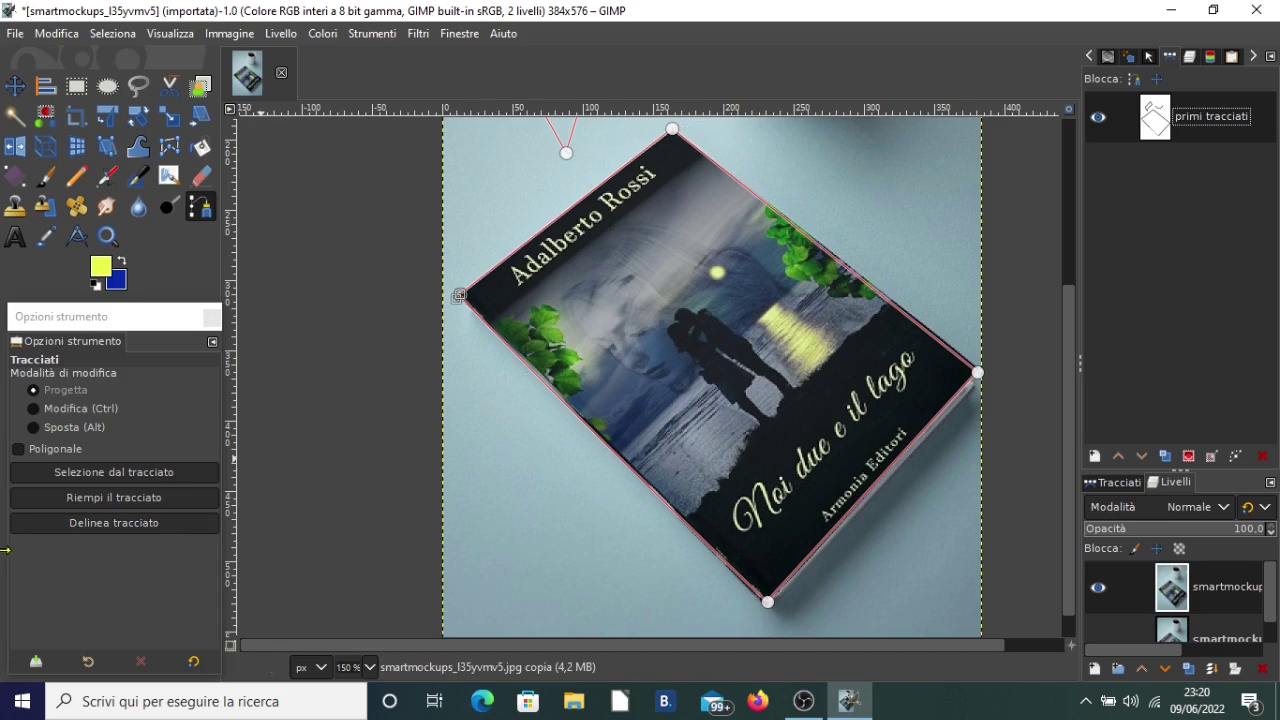
left_click(94, 523)
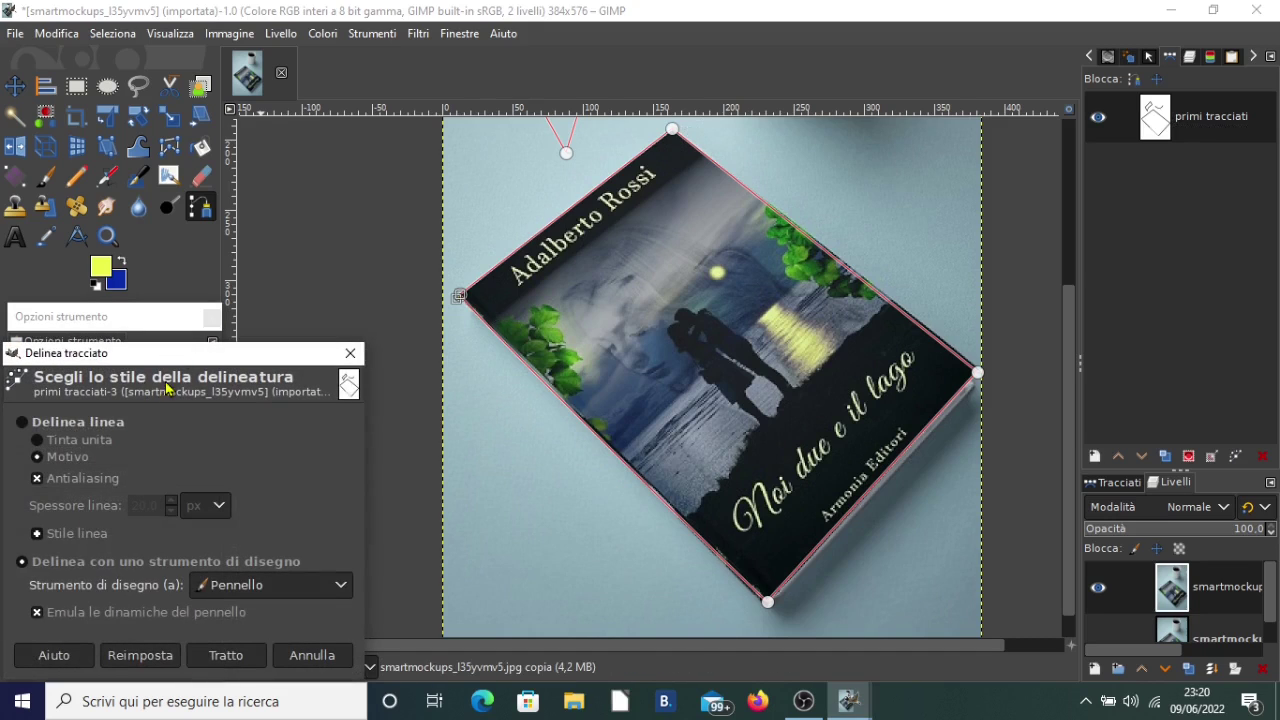
left_click_drag(160, 353, 188, 311)
left_click(50, 380)
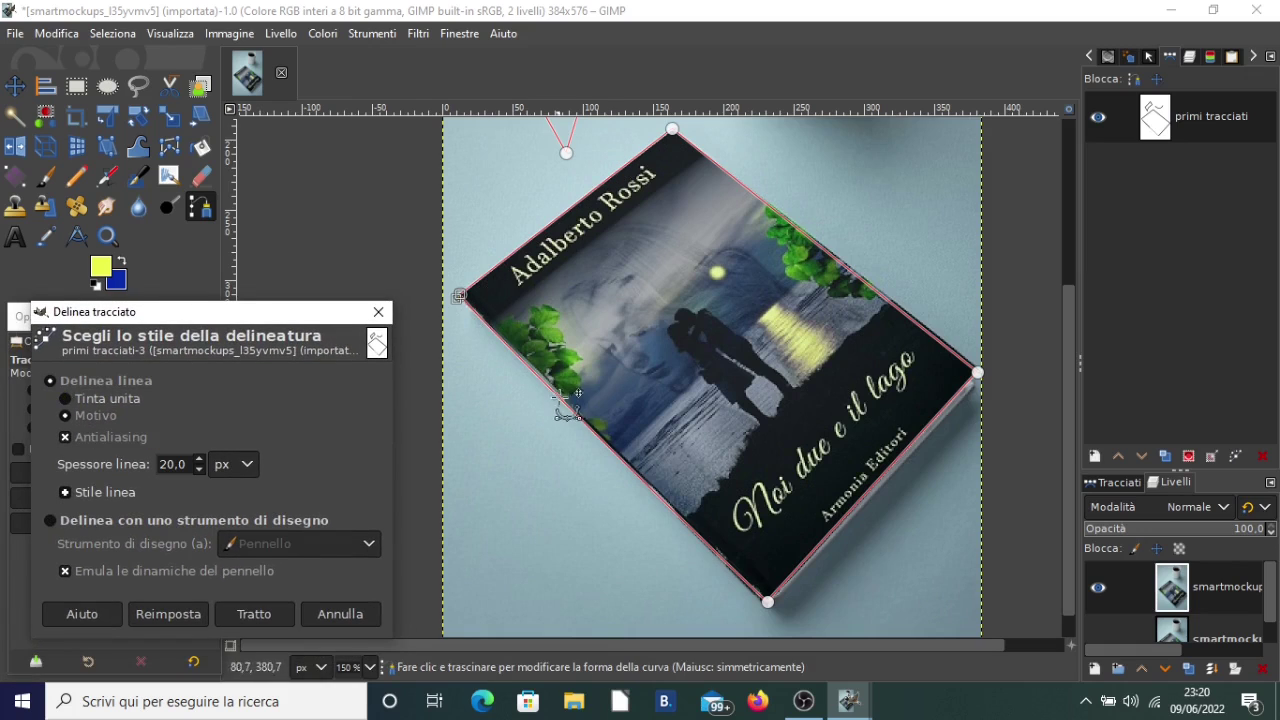
left_click(100, 398)
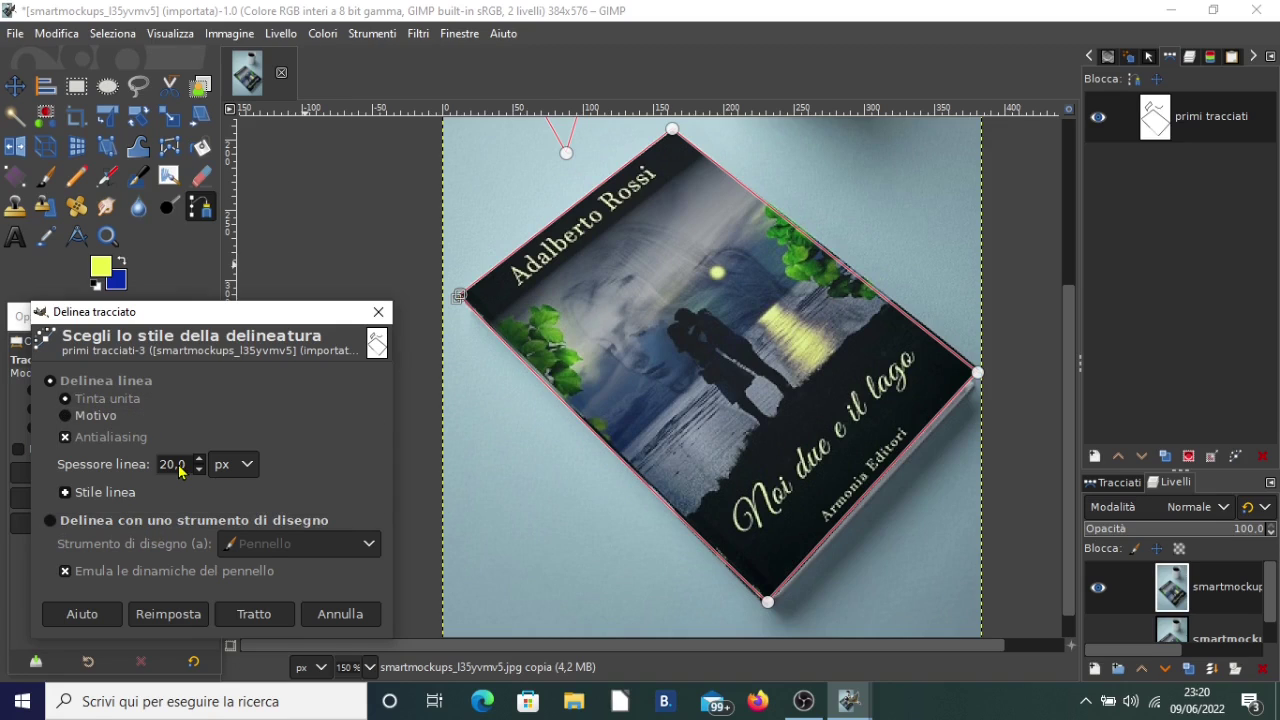
left_click_drag(198, 318, 198, 272)
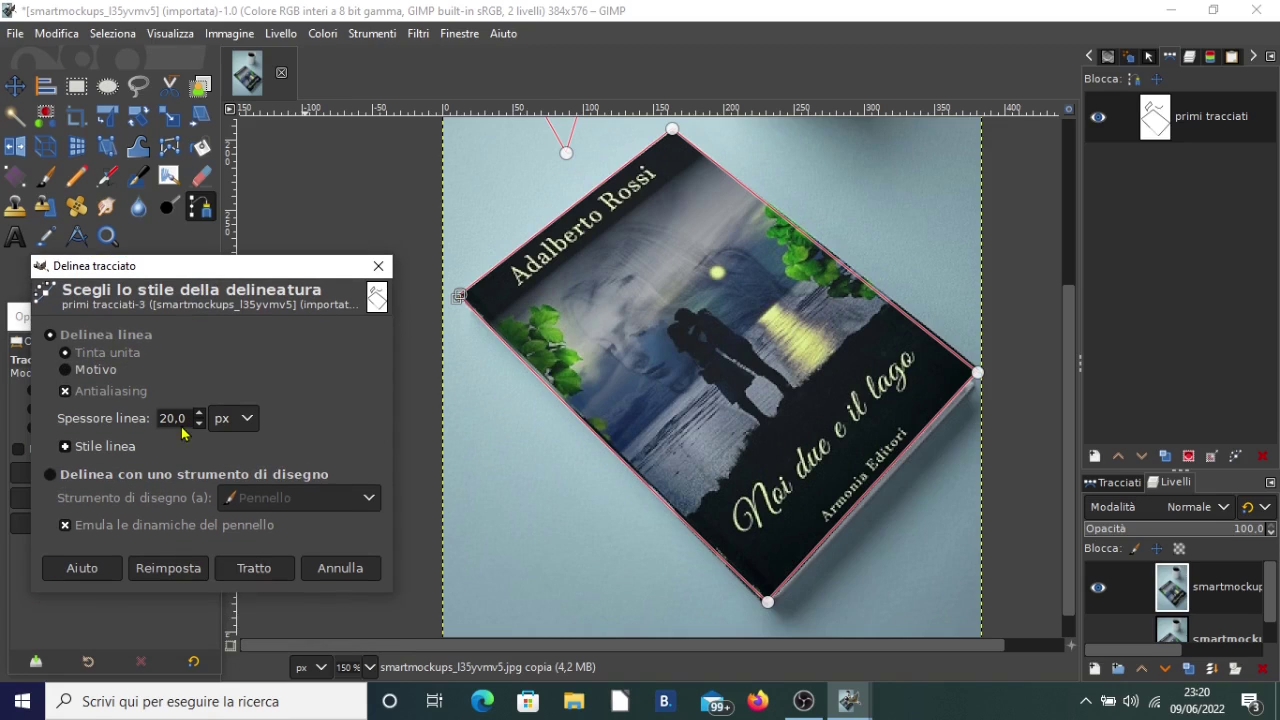
- Stroke the path with a 15 px line using the Puntinatura dotted dash preset
left_click_drag(187, 425, 115, 420)
type("15")
left_click(245, 419)
left_click(303, 463)
left_click(66, 447)
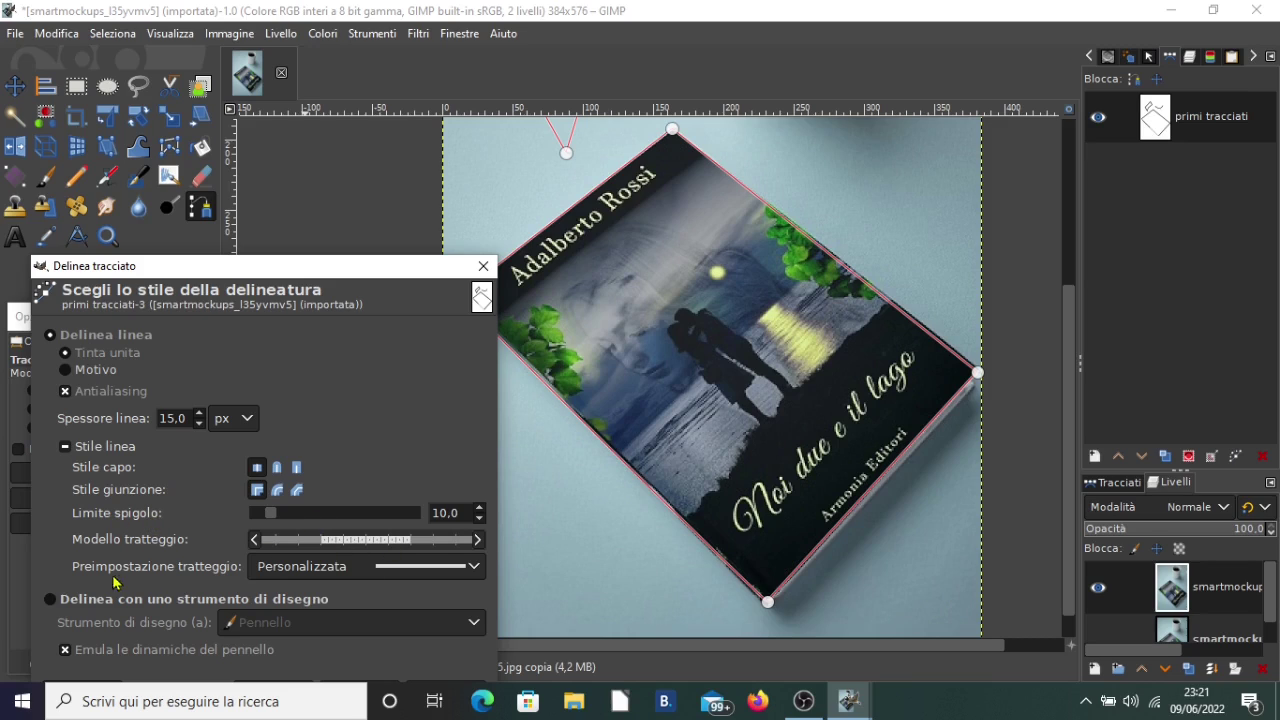
left_click(416, 570)
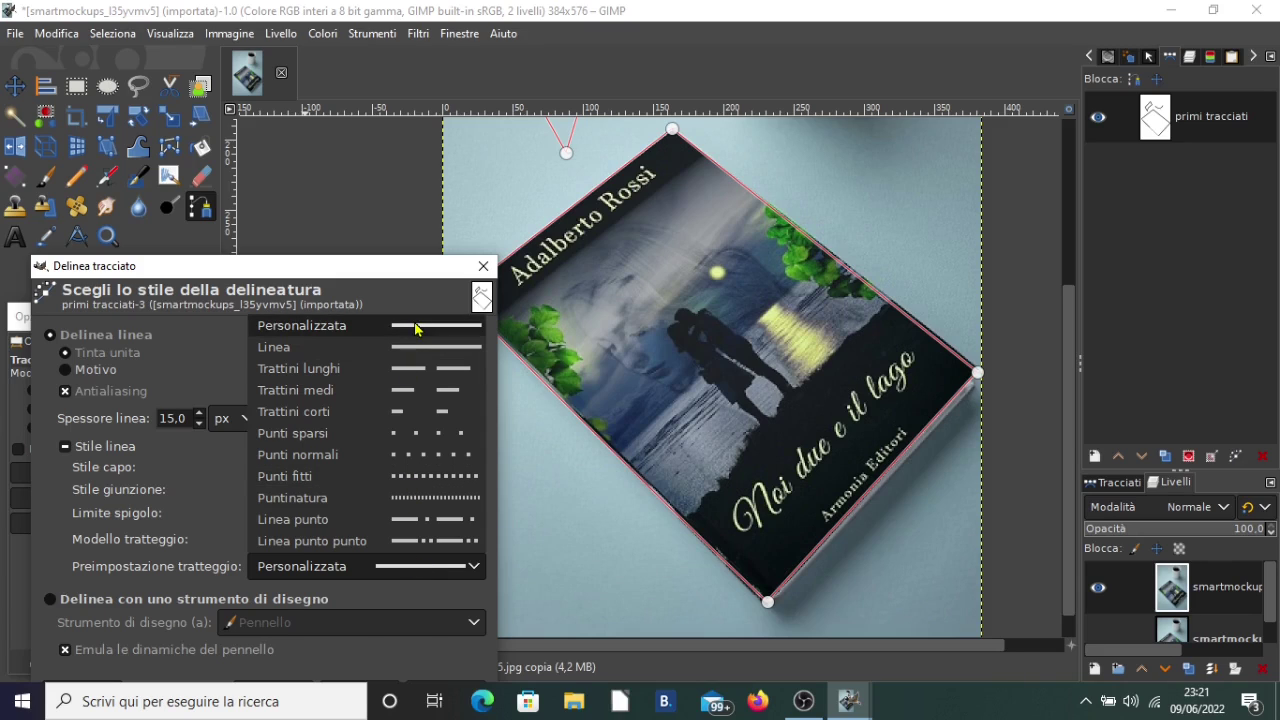
left_click(426, 499)
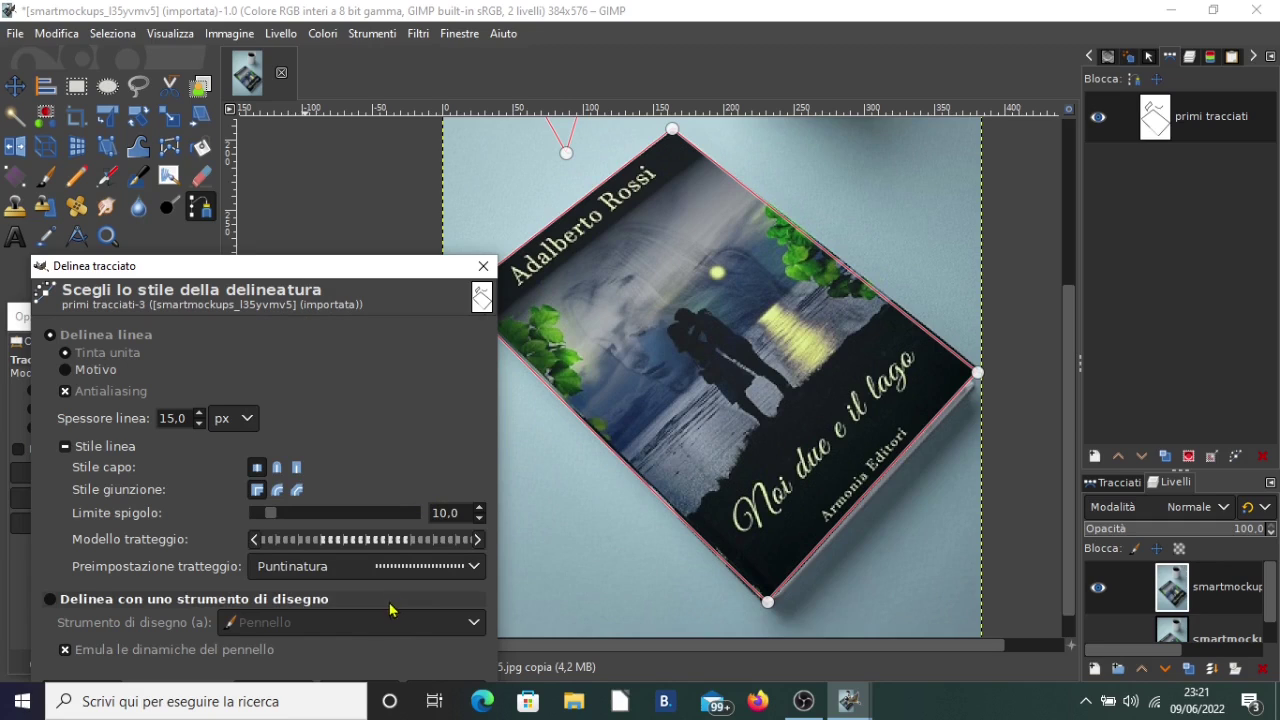
left_click_drag(340, 275, 343, 187)
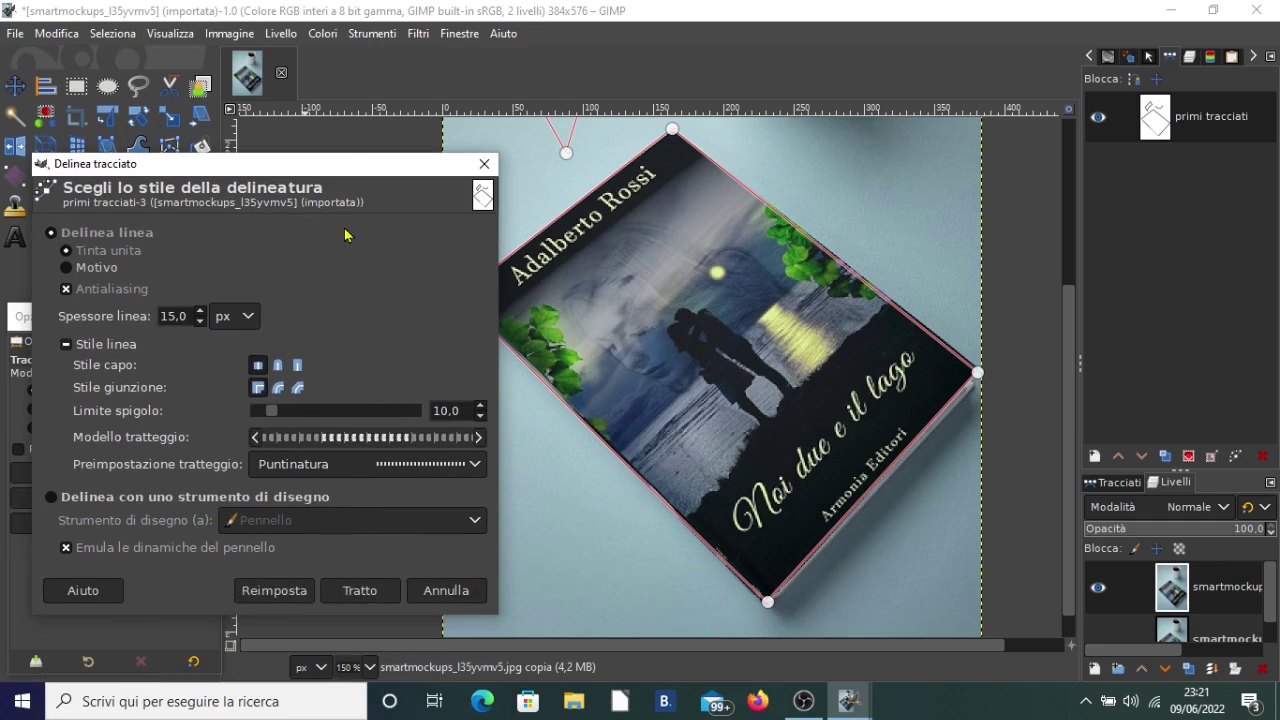
left_click(360, 592)
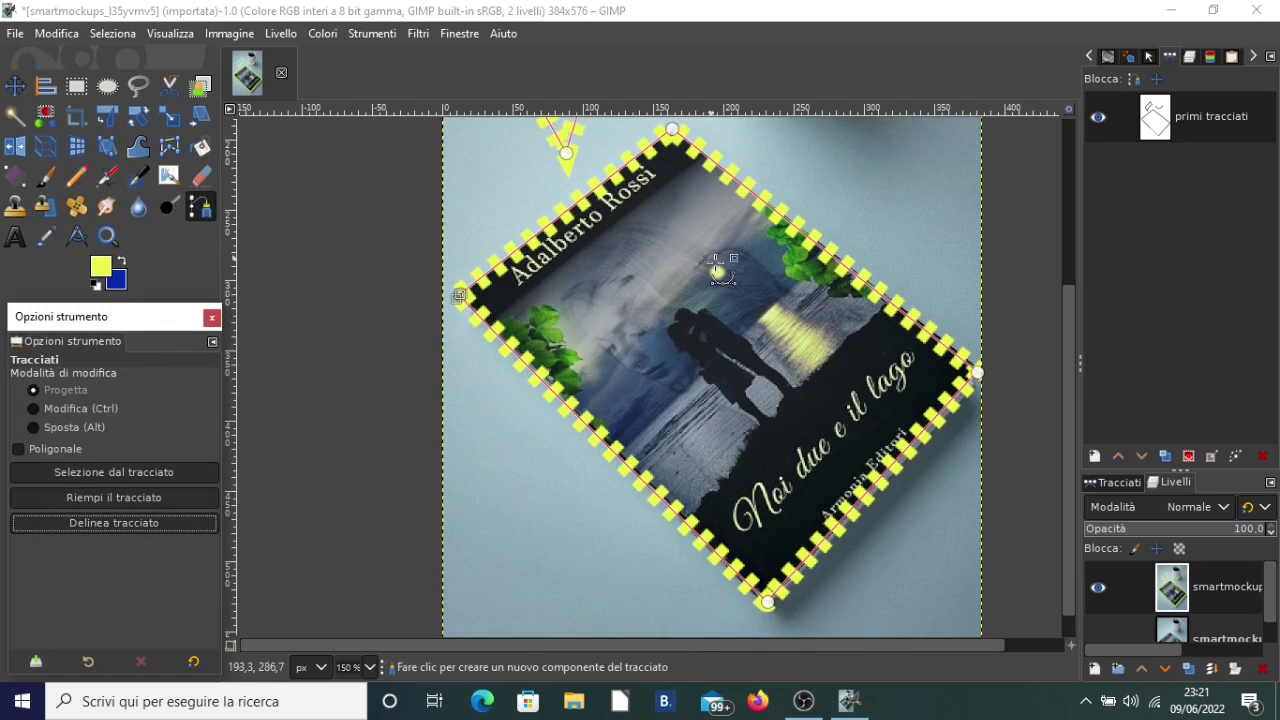
- Undo the dotted stroke and restroke the paths with a pattern instead
scroll(720, 274, "up", 5)
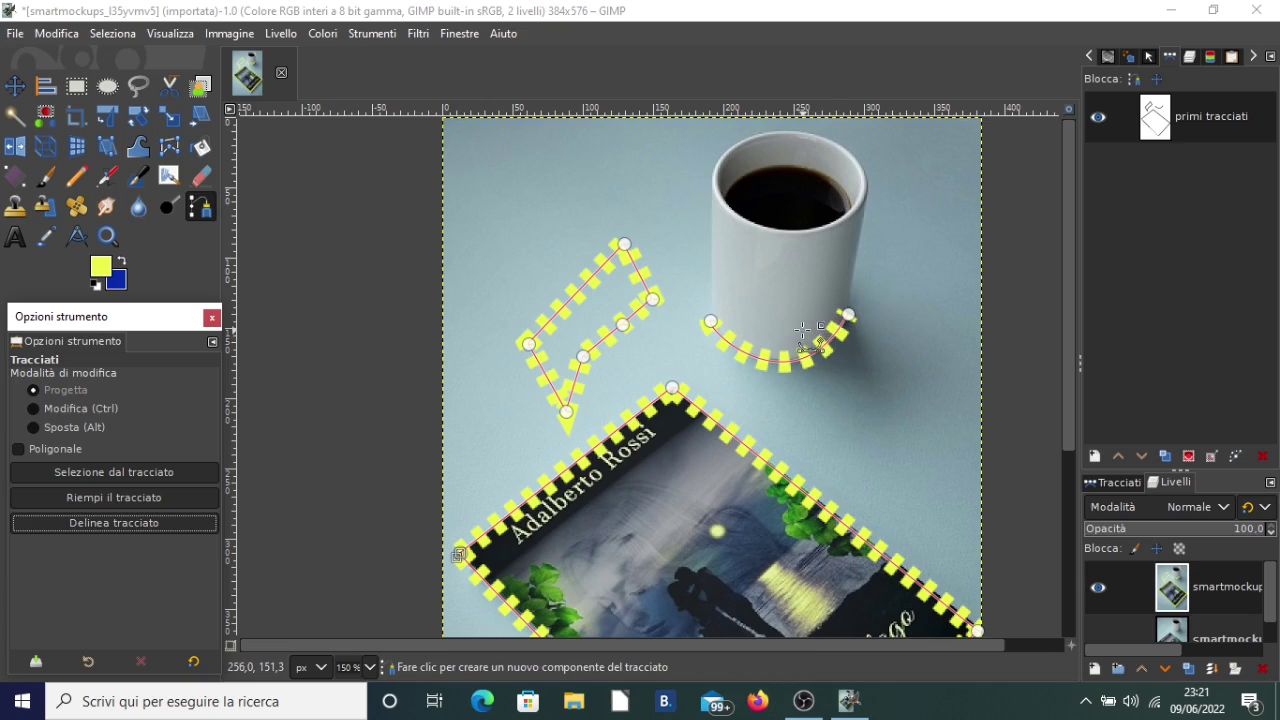
key("ctrl+z")
left_click(130, 522)
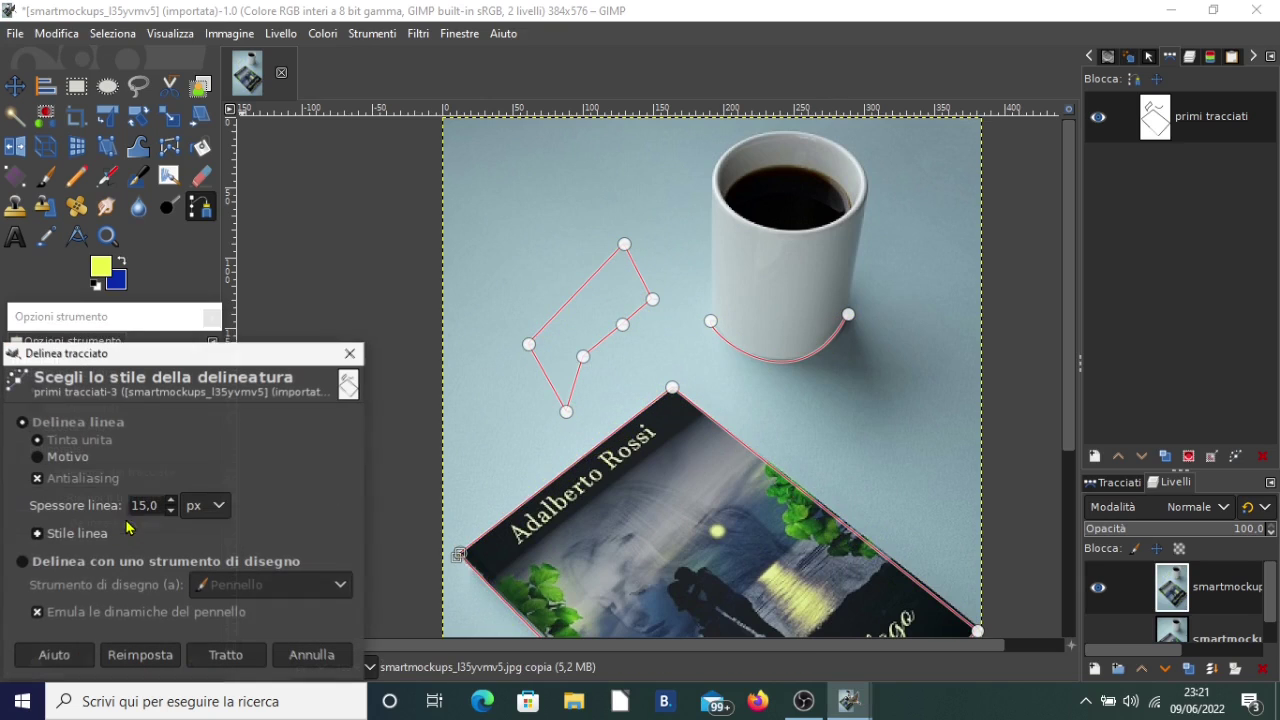
left_click(62, 458)
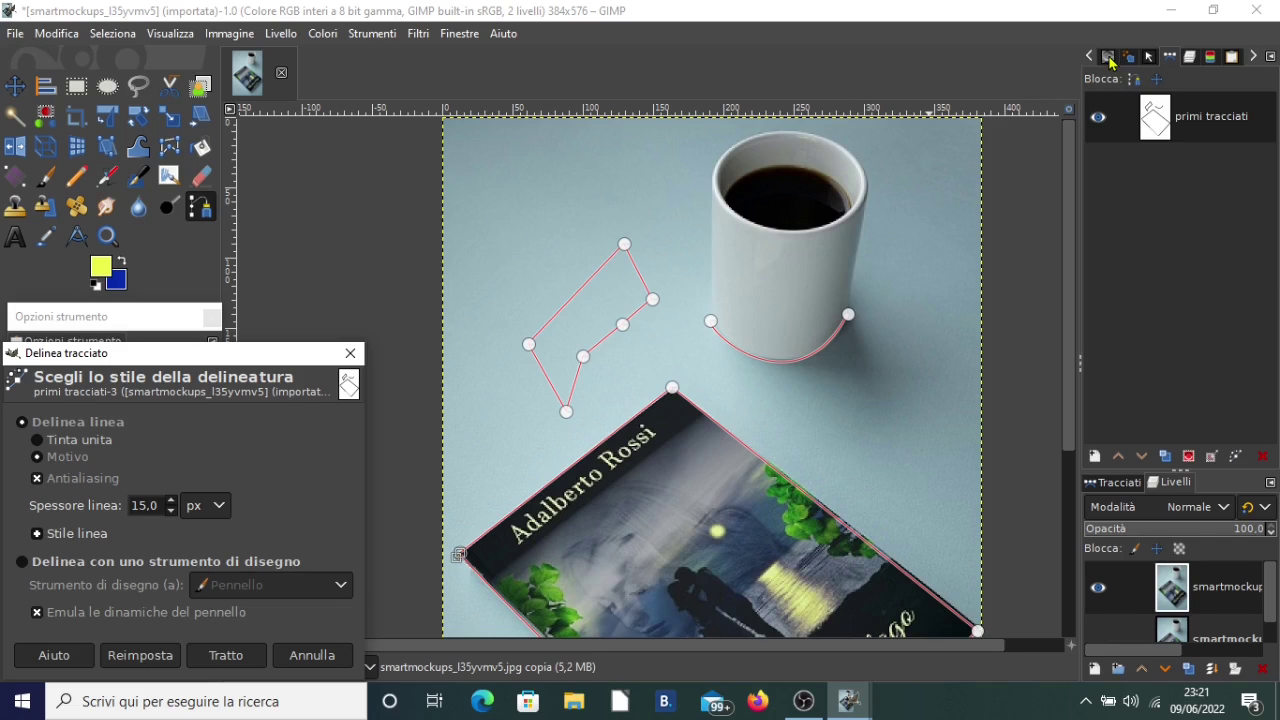
left_click_drag(178, 363, 188, 289)
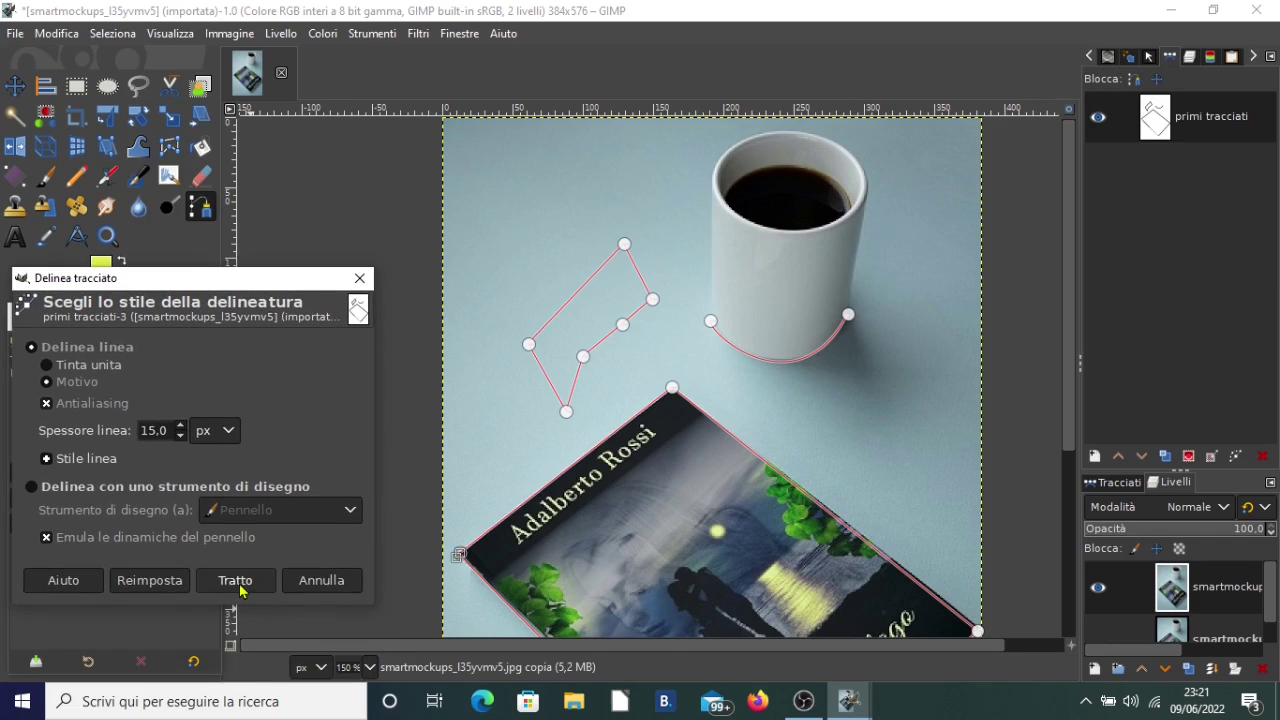
left_click(234, 581)
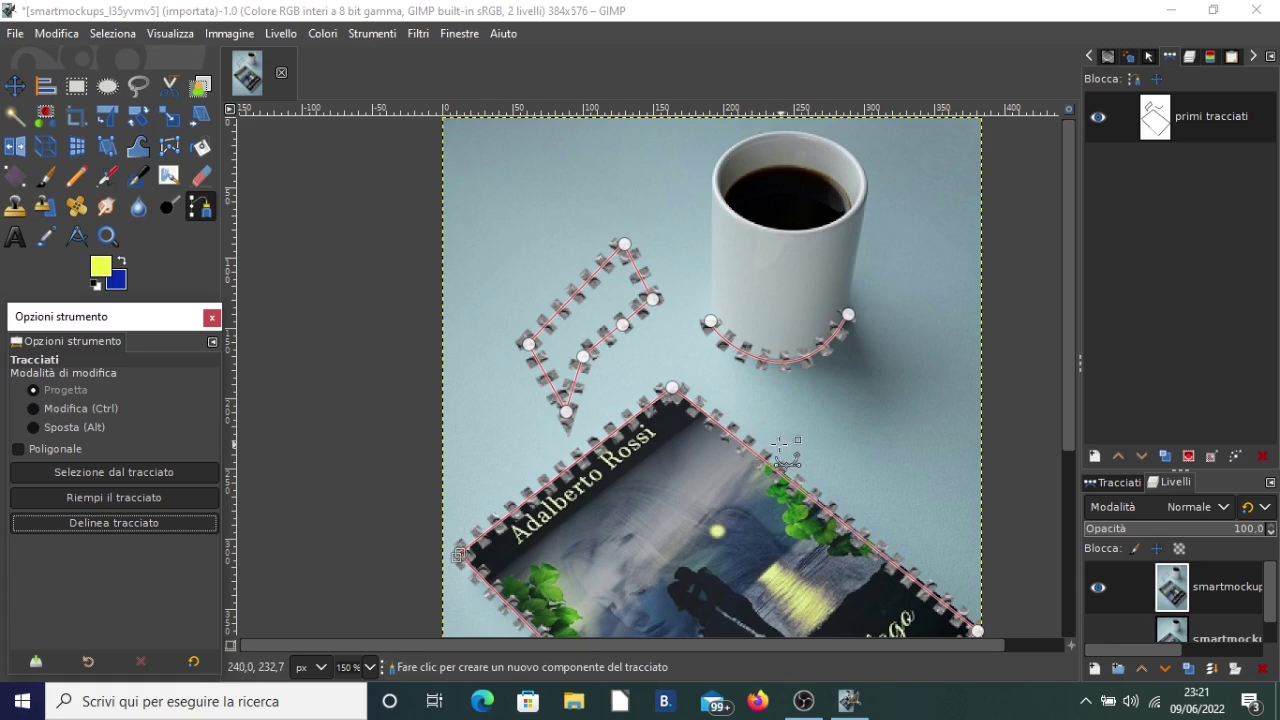
- Undo the pattern stroke and reopen Stroke Path with Line Style options expanded
key("ctrl+z")
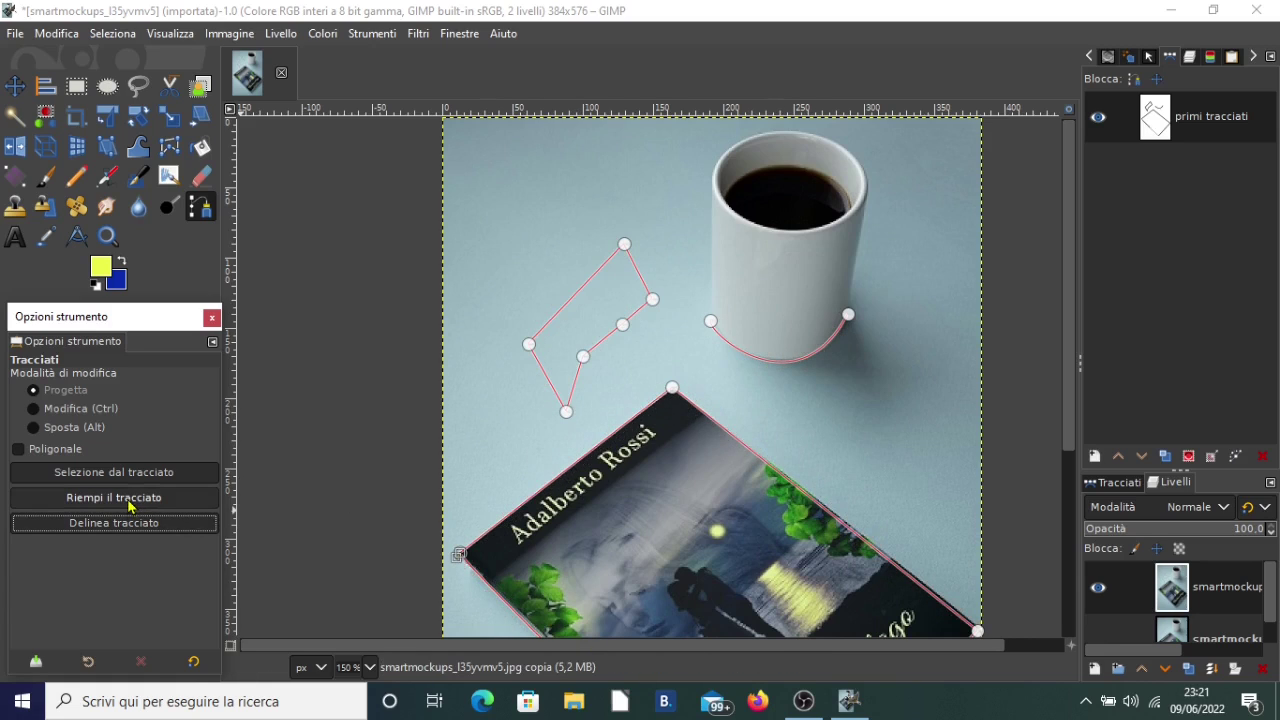
left_click(130, 522)
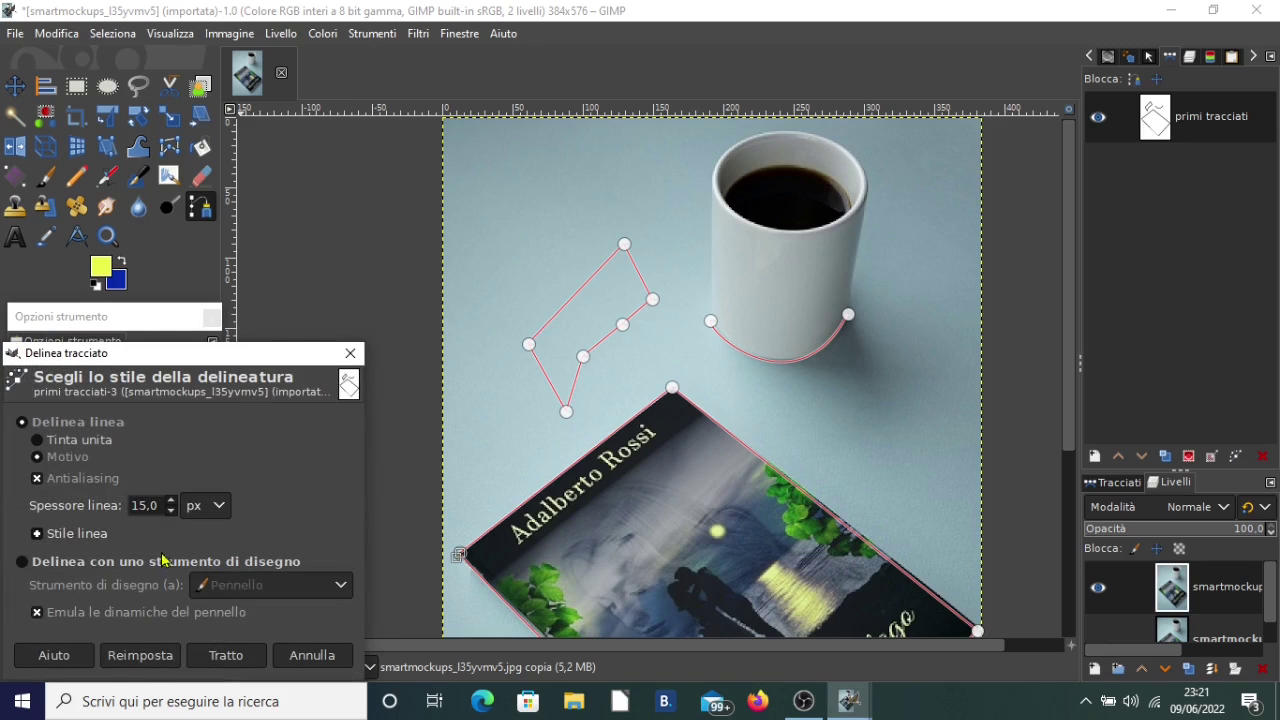
left_click(44, 536)
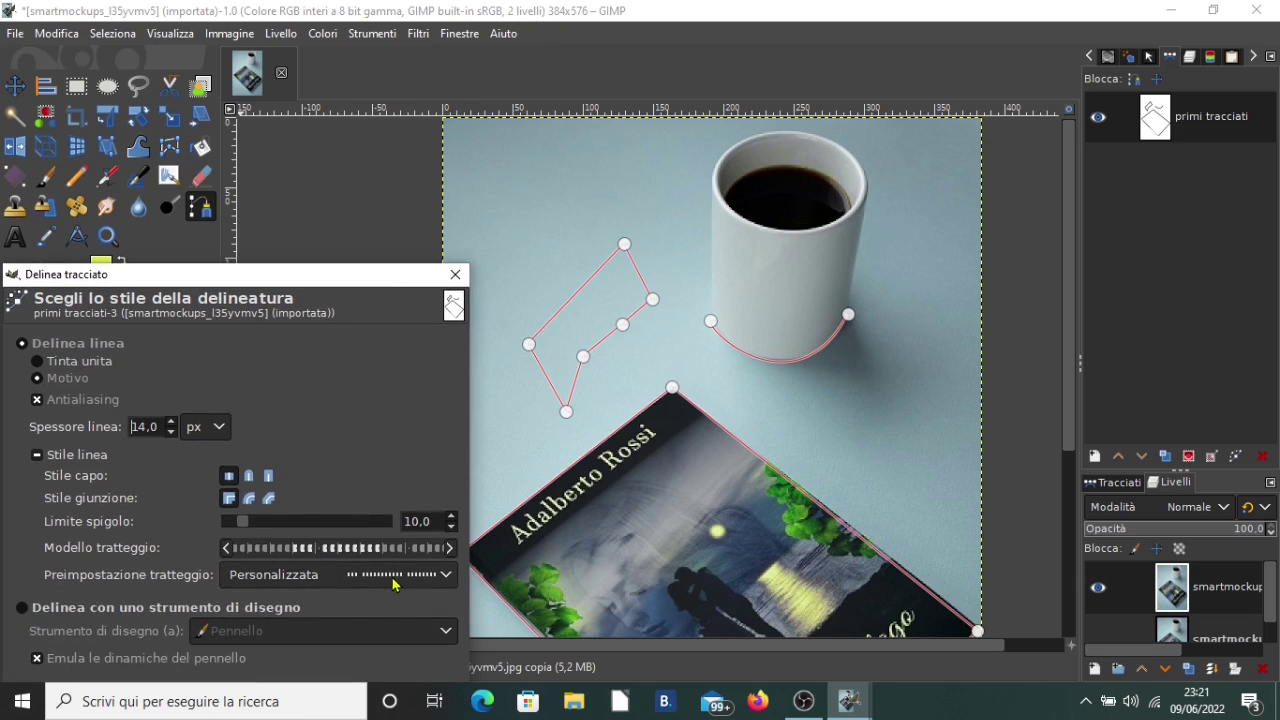
- Stroke the paths with the pattern using the solid Linea dash preset
left_click(398, 576)
left_click(355, 357)
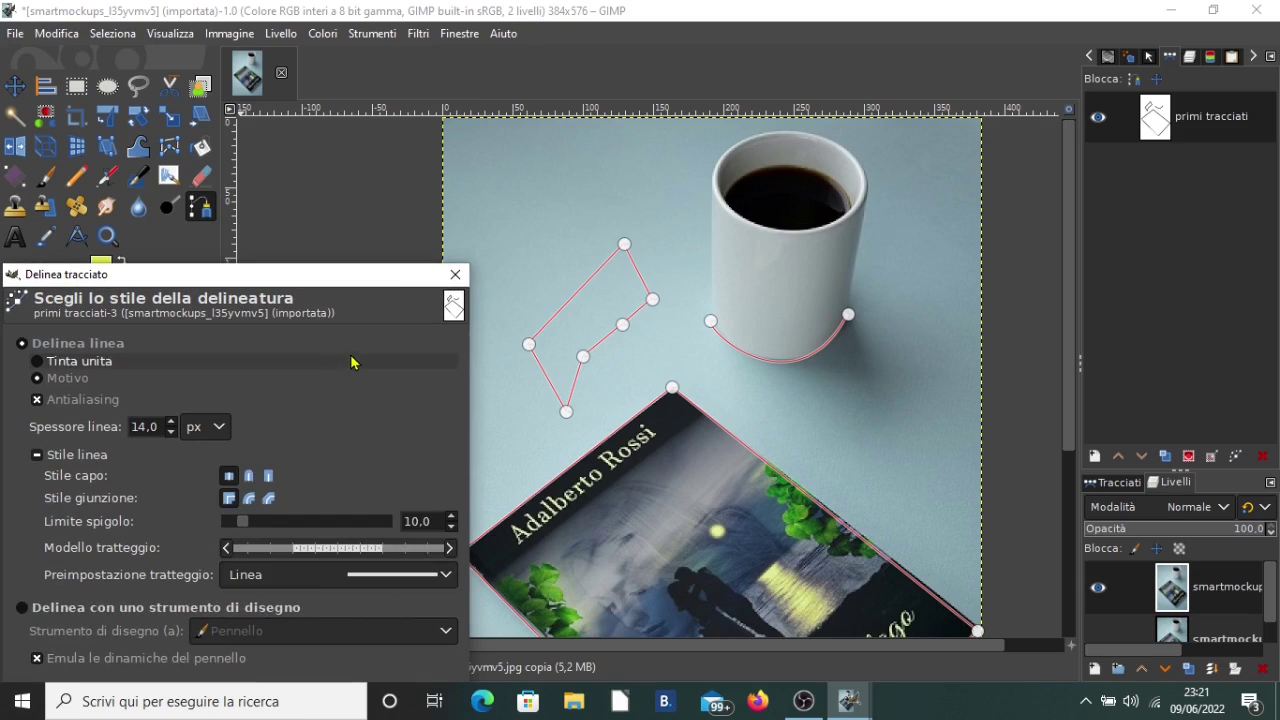
left_click_drag(347, 281, 345, 211)
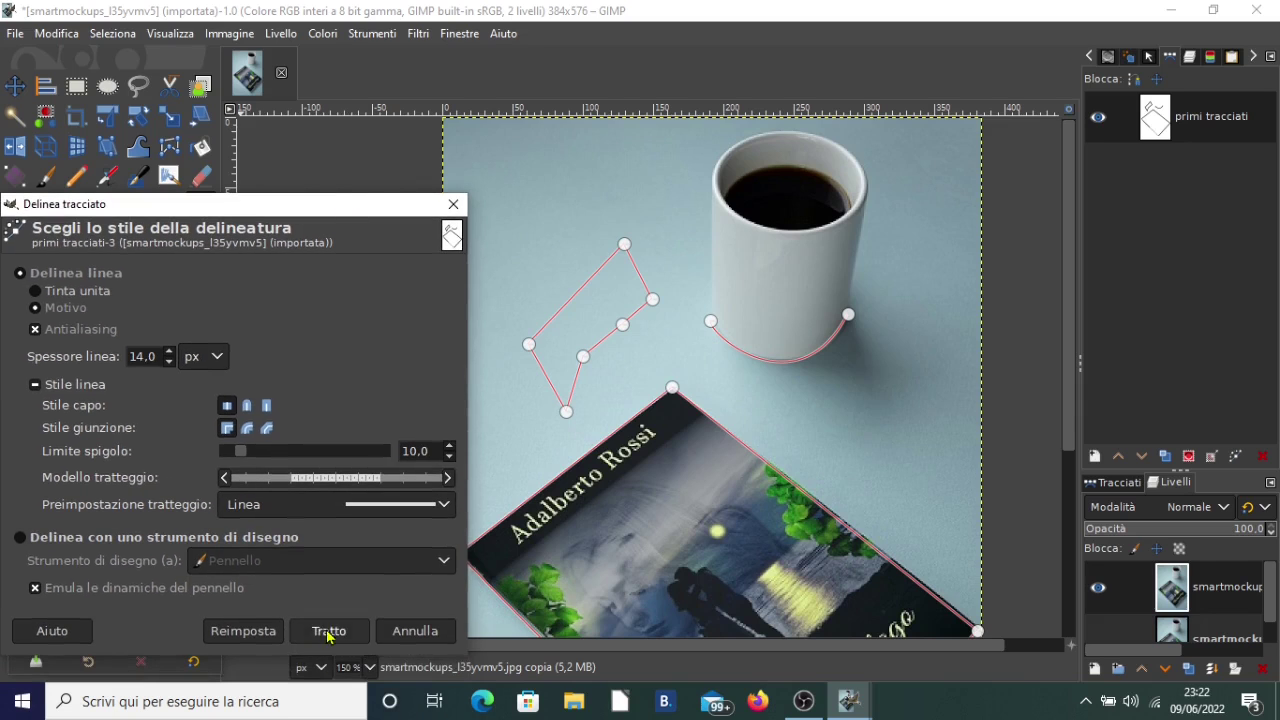
left_click(329, 626)
scroll(593, 437, "down", 5)
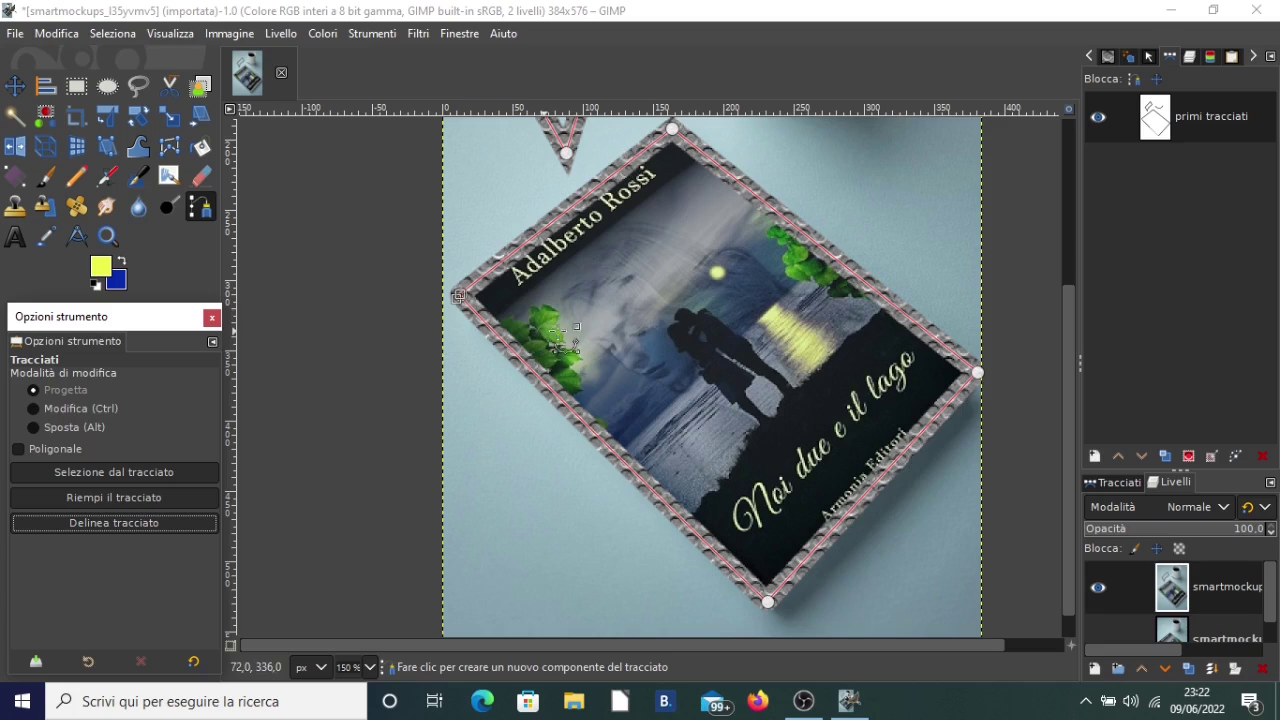
- Hide the primi tracciati path outlines in the Paths dock
left_click(1097, 118)
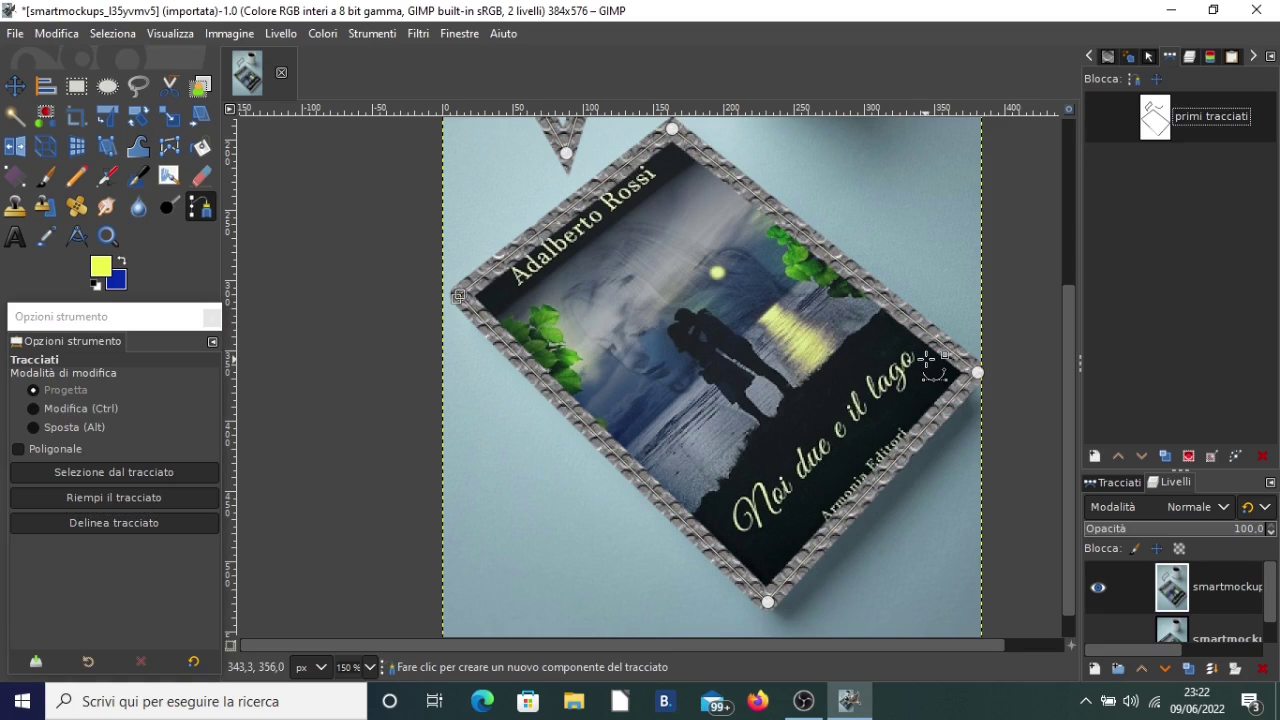
left_click(1097, 117)
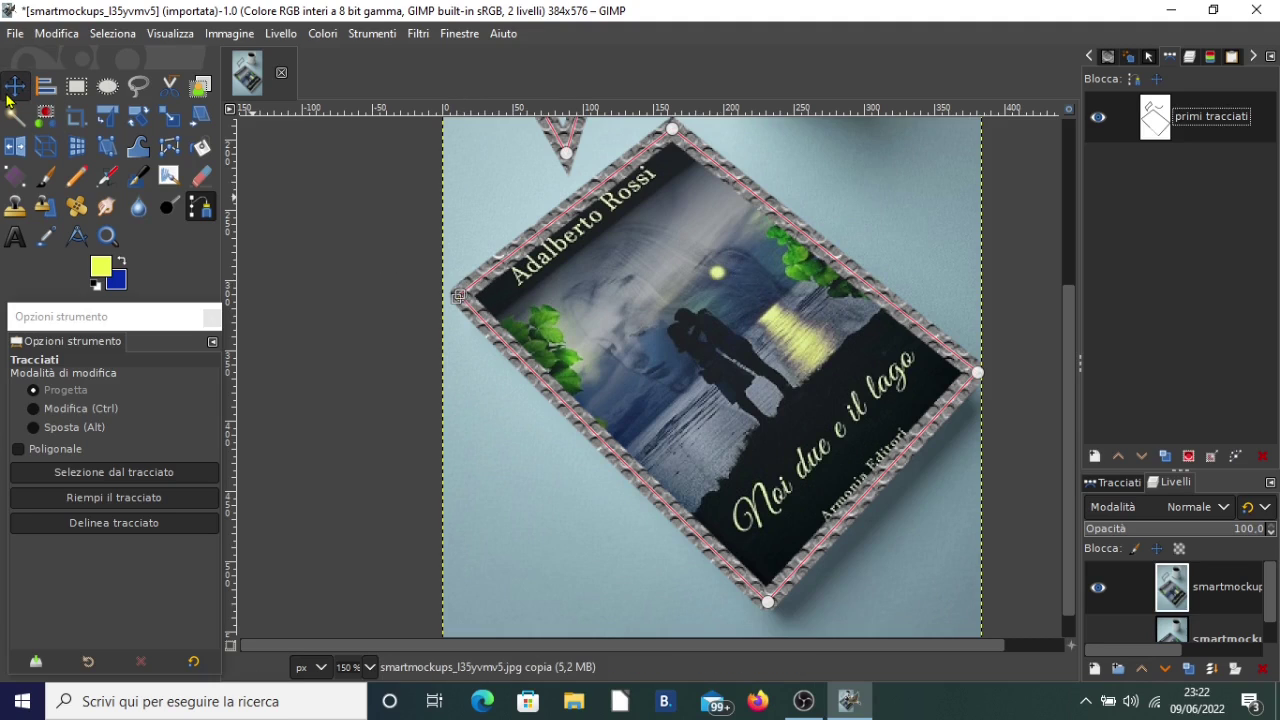
left_click(1097, 117)
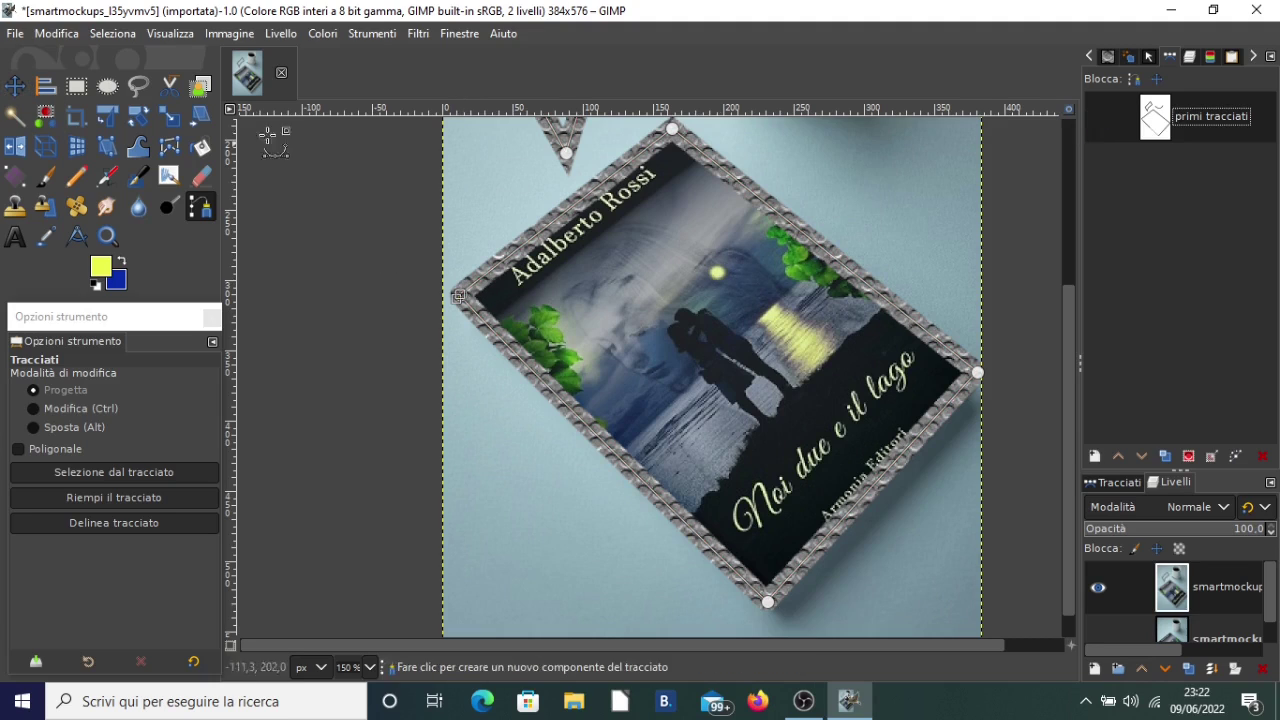
left_click(17, 88)
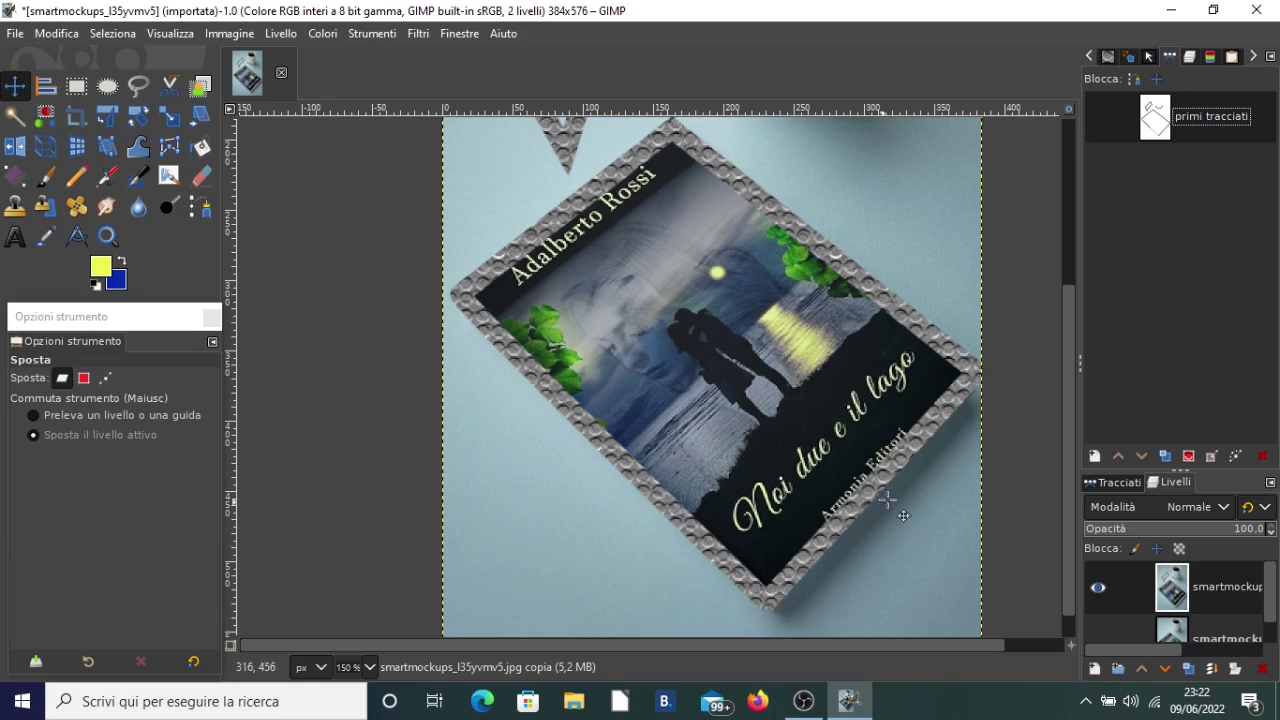
- Show the primi tracciati path again and make it editable with the Paths tool
left_click(1097, 117)
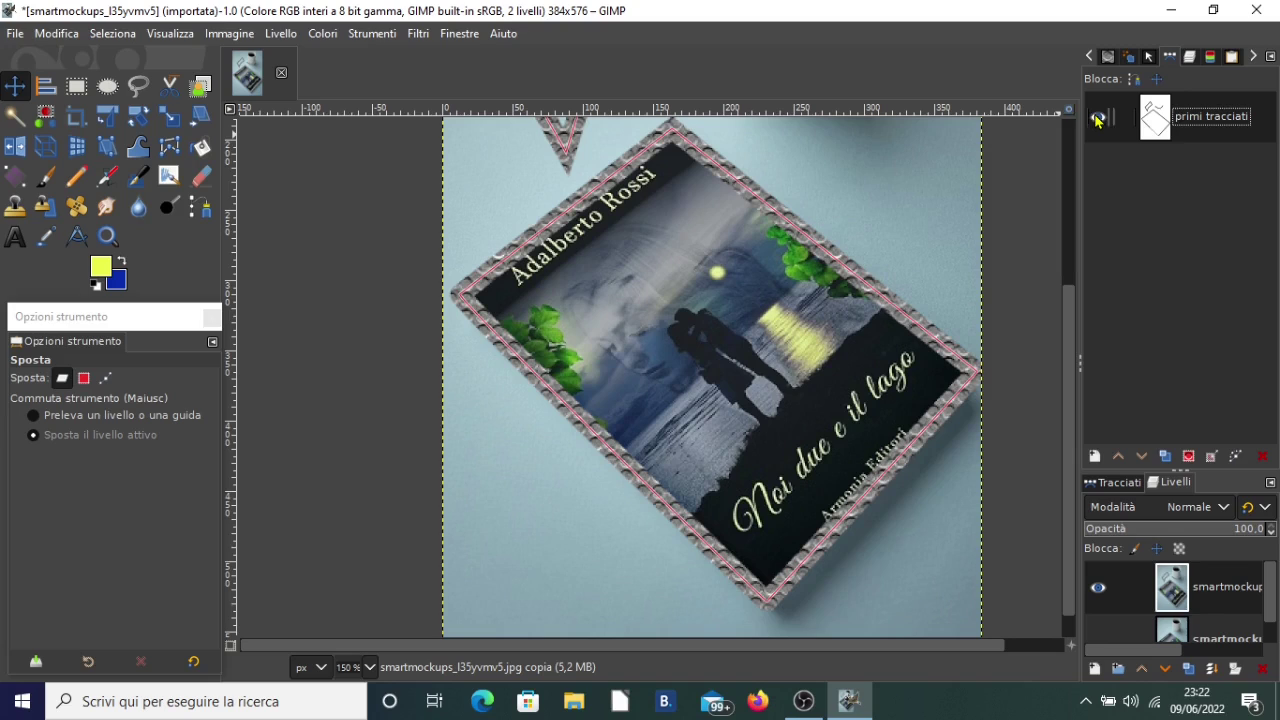
left_click(200, 209)
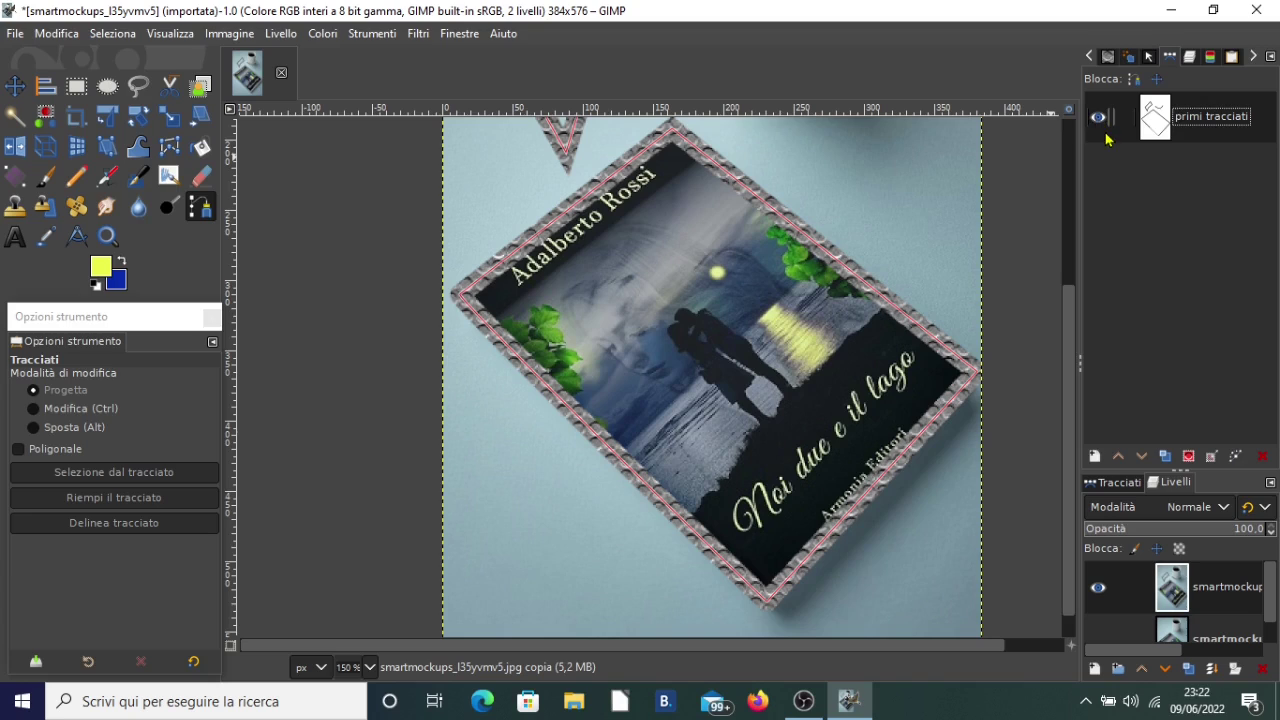
left_click(110, 528)
left_click(622, 458)
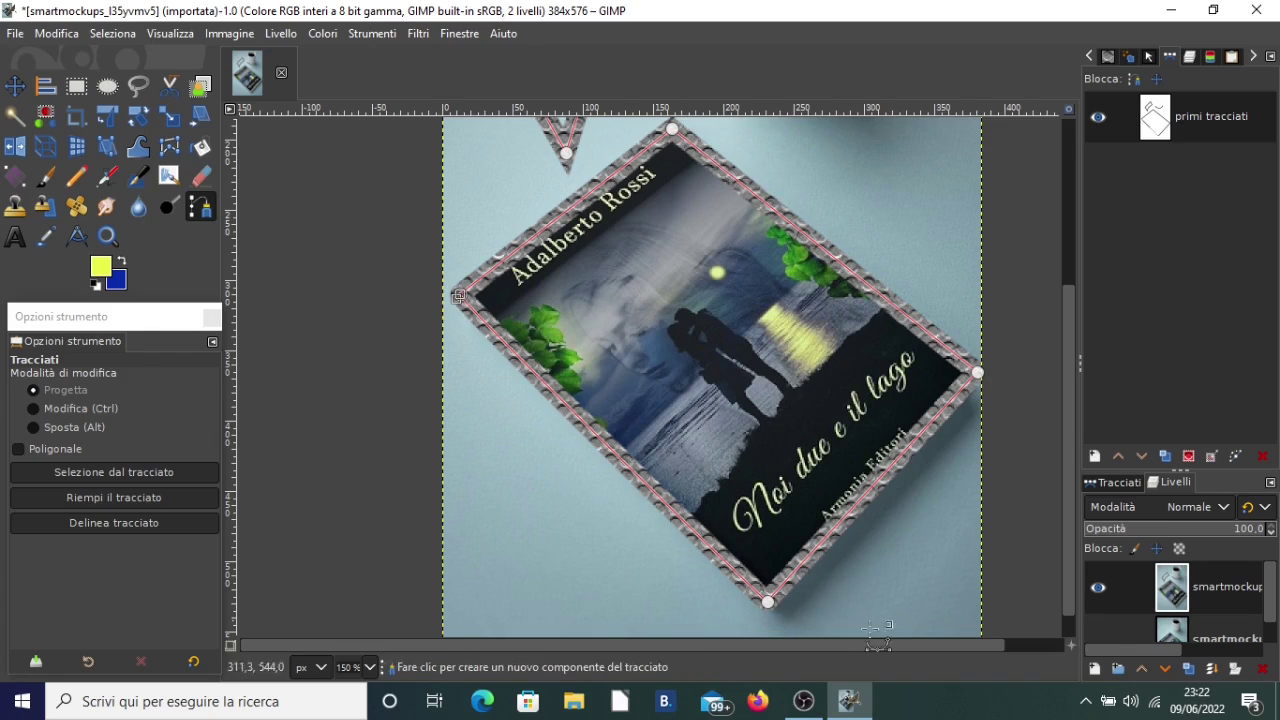
- Choose stroking with the Paintbrush paint tool, then close Stroke Path without stroking
left_click(126, 523)
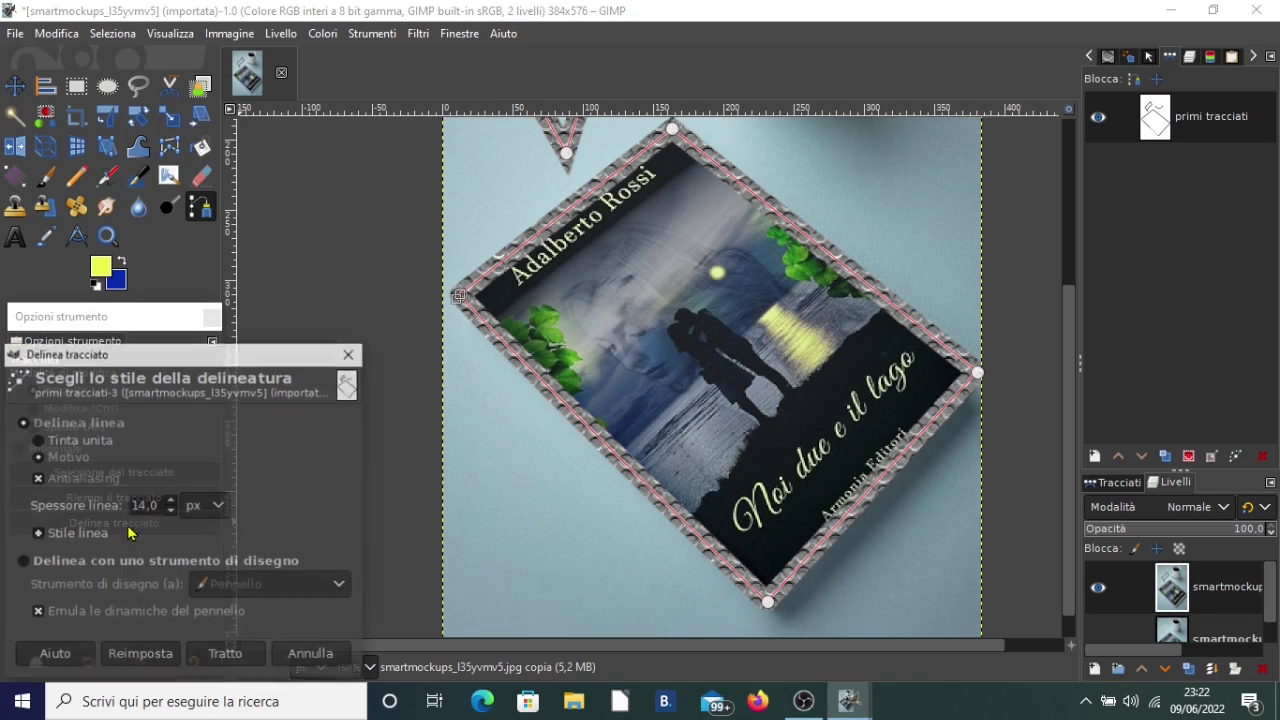
left_click_drag(220, 352, 224, 243)
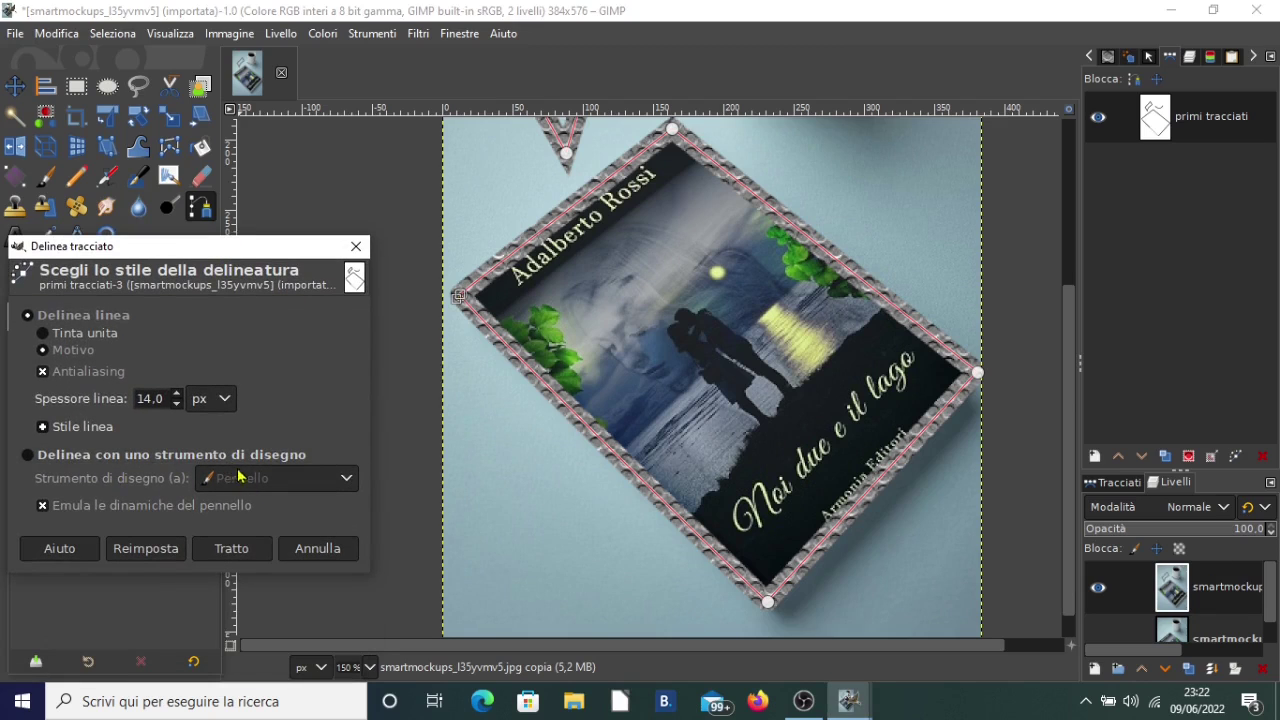
left_click(28, 455)
left_click(288, 478)
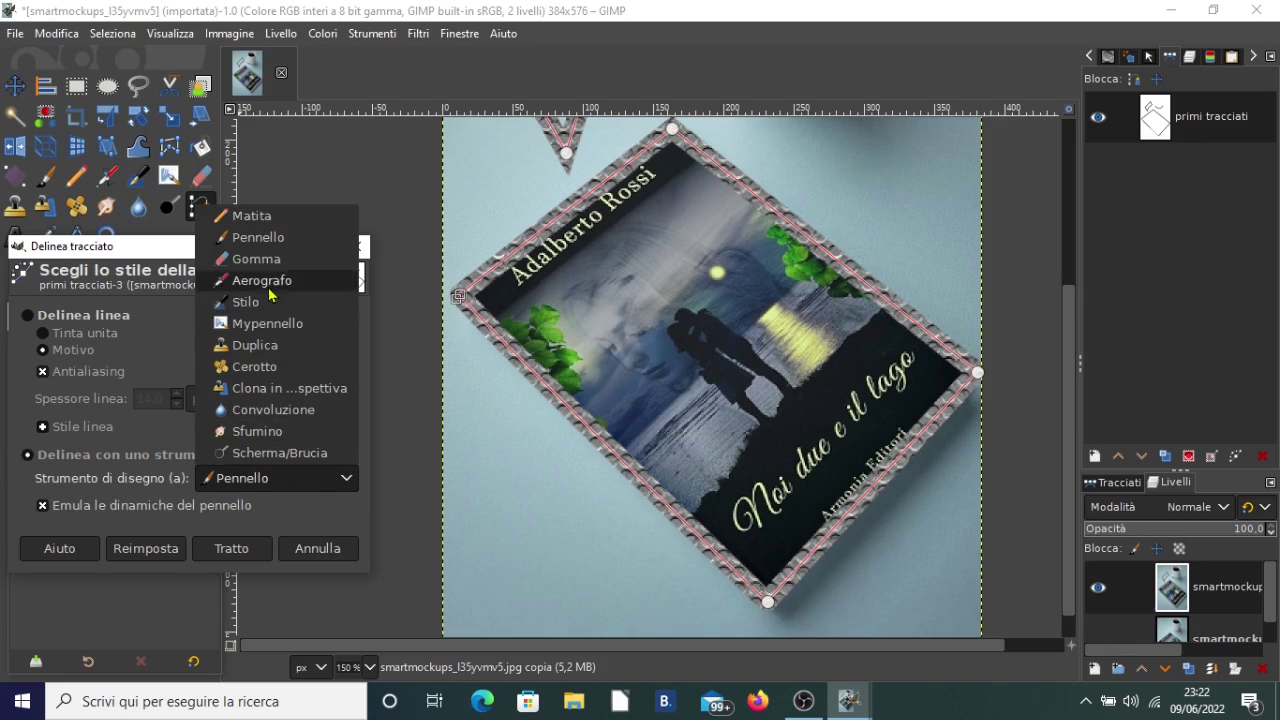
left_click(258, 237)
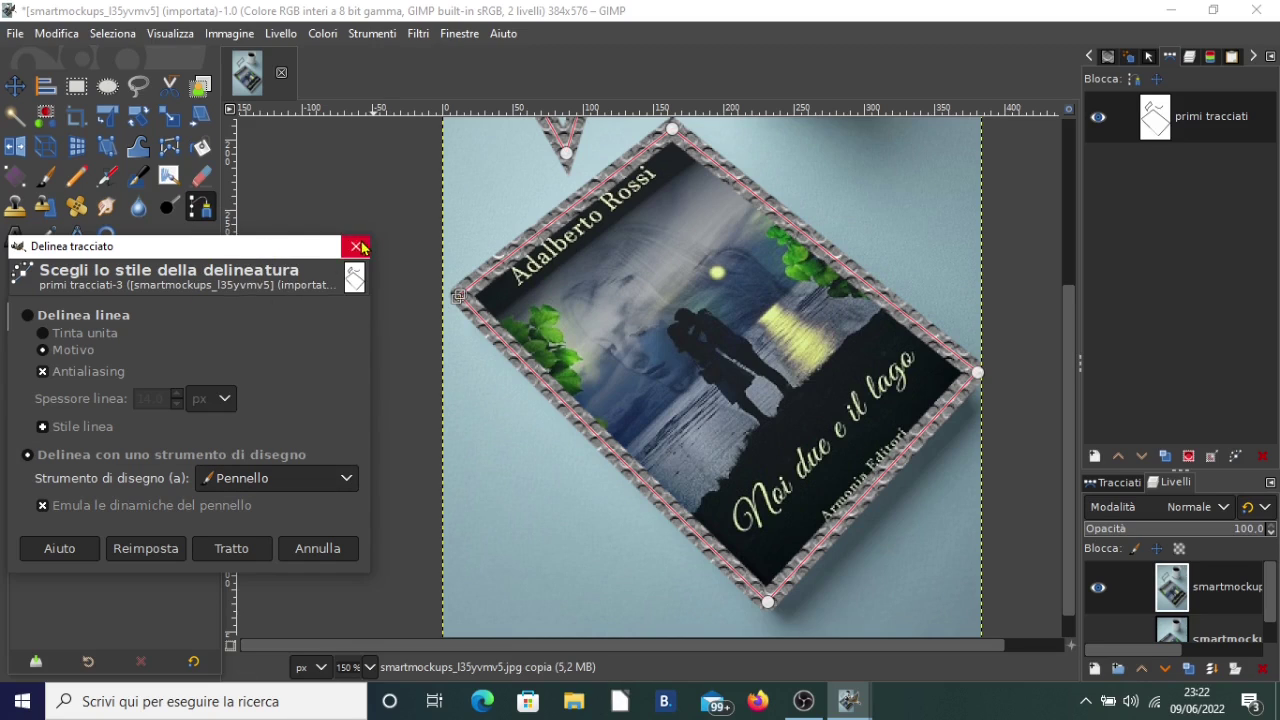
left_click(356, 246)
- Set the paintbrush size to 105 and the foreground colour to dark blue
key("p")
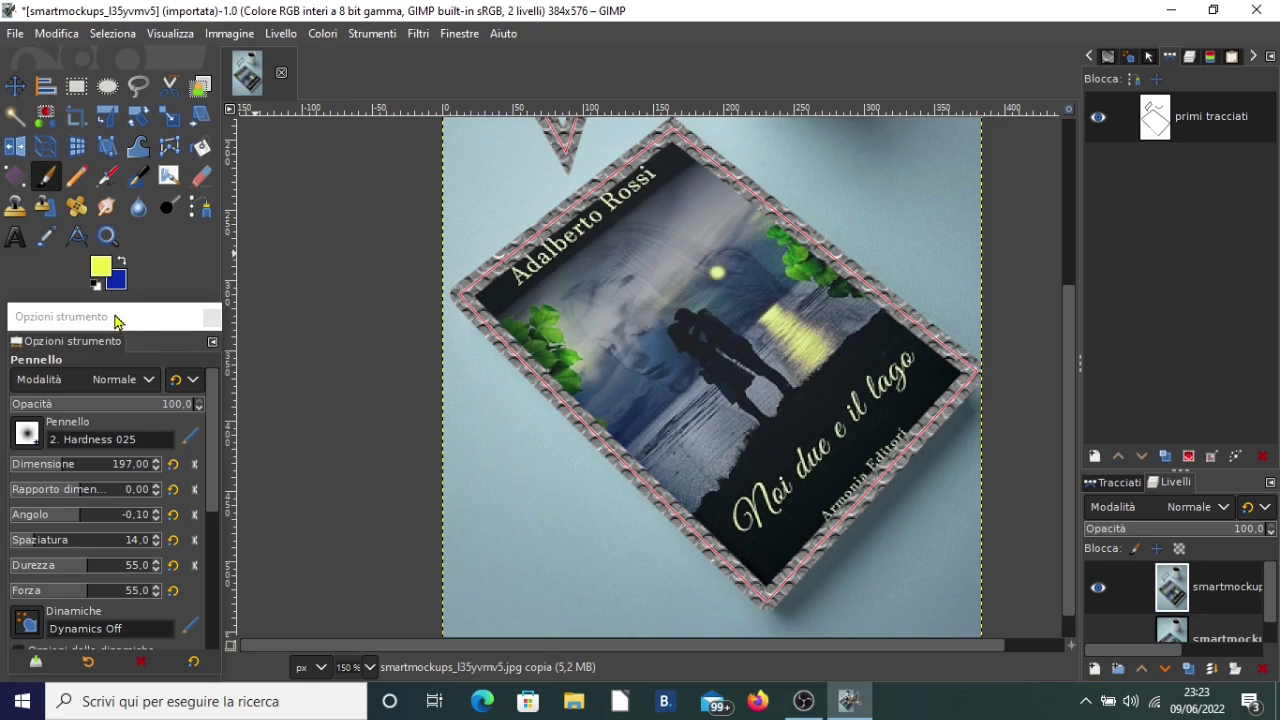
left_click(88, 468)
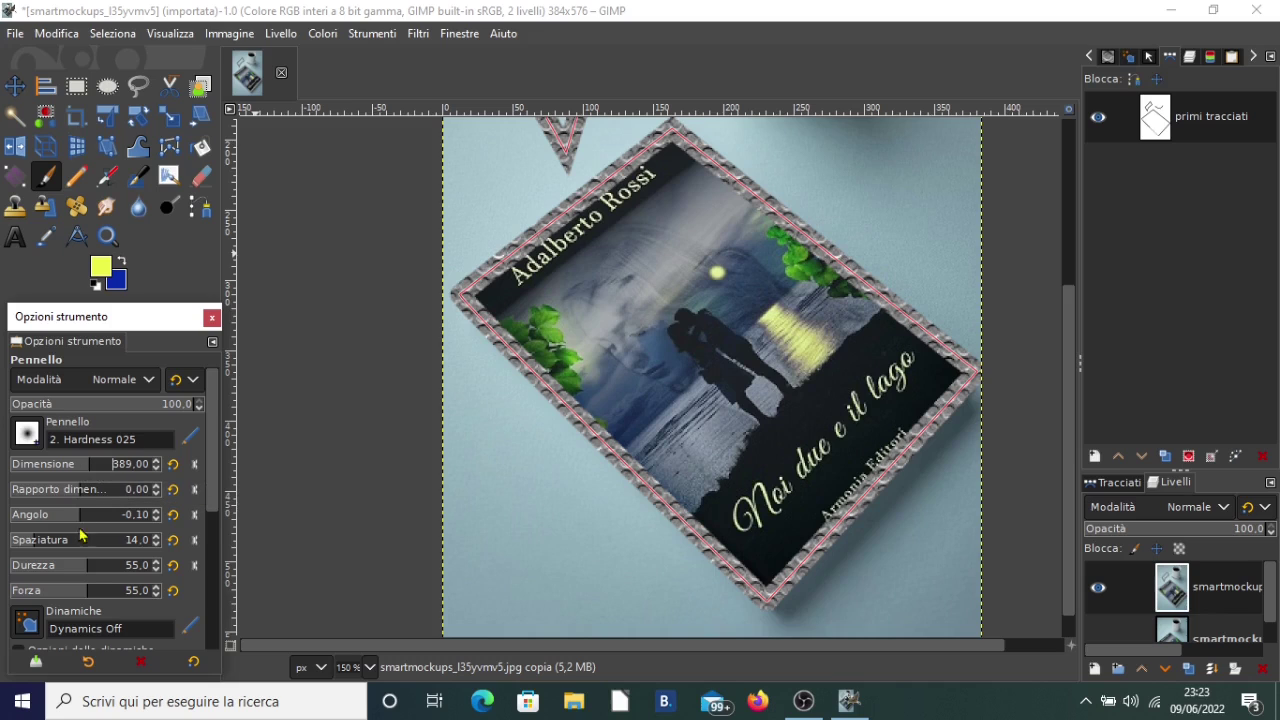
left_click(105, 273)
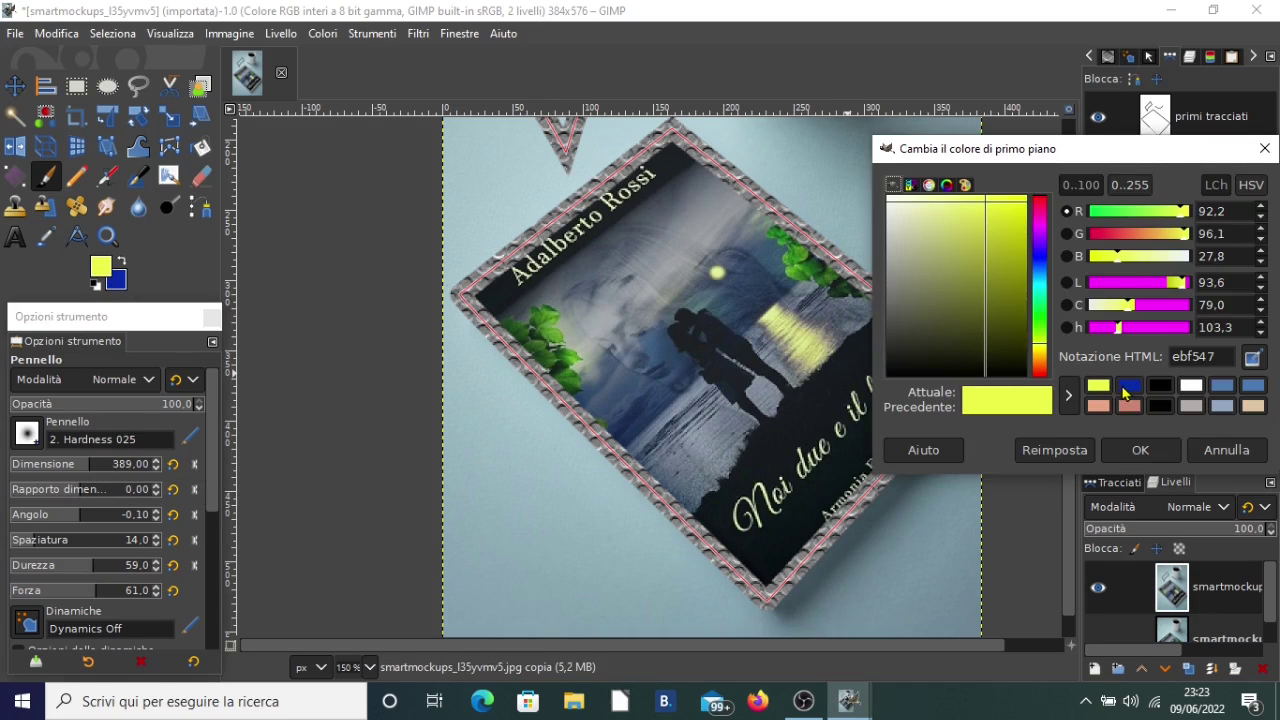
left_click(1126, 386)
left_click(1140, 450)
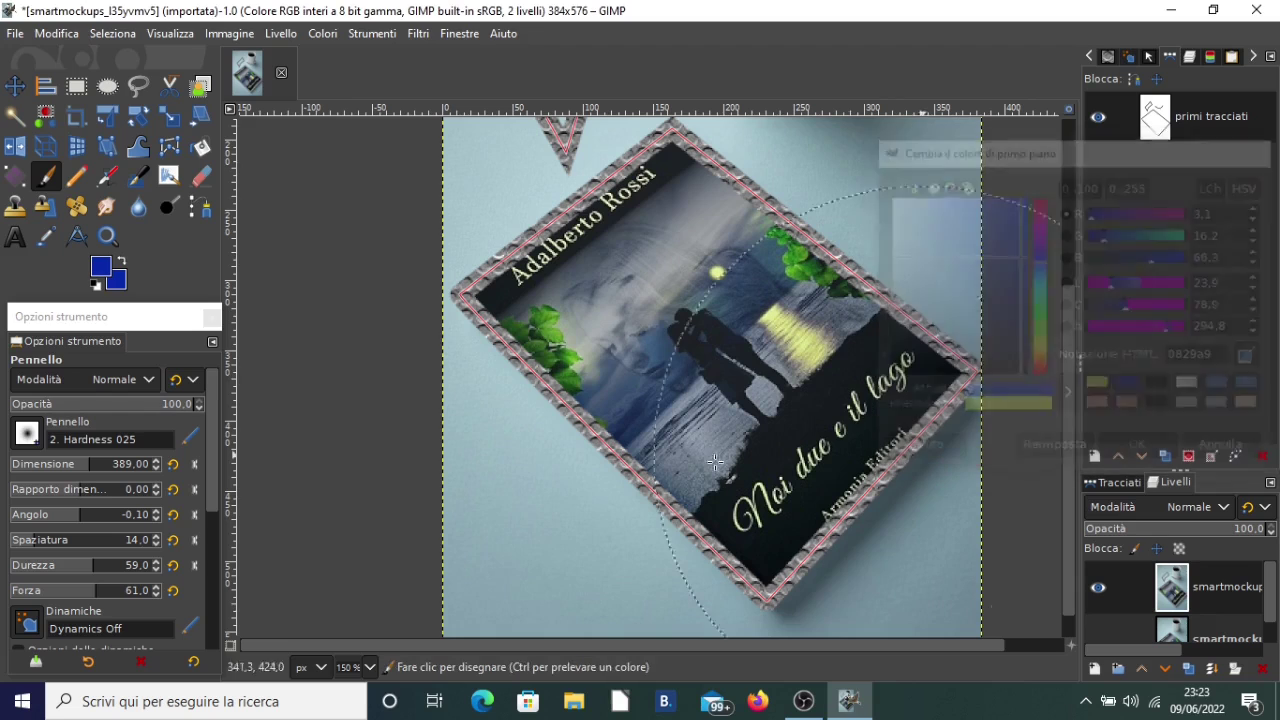
left_click(58, 466)
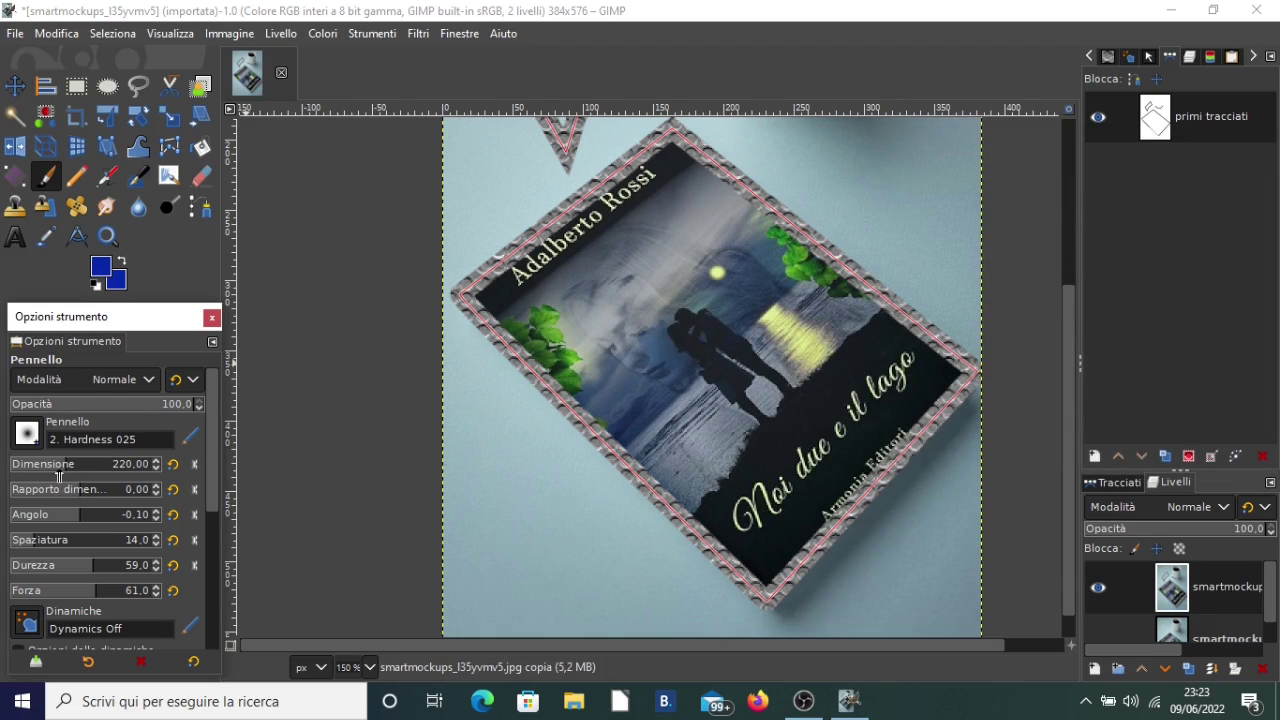
left_click(45, 466)
left_click(201, 207)
- Re-stroke the primi tracciati path around the book cover, then scroll down to inspect the outline
left_click(458, 295)
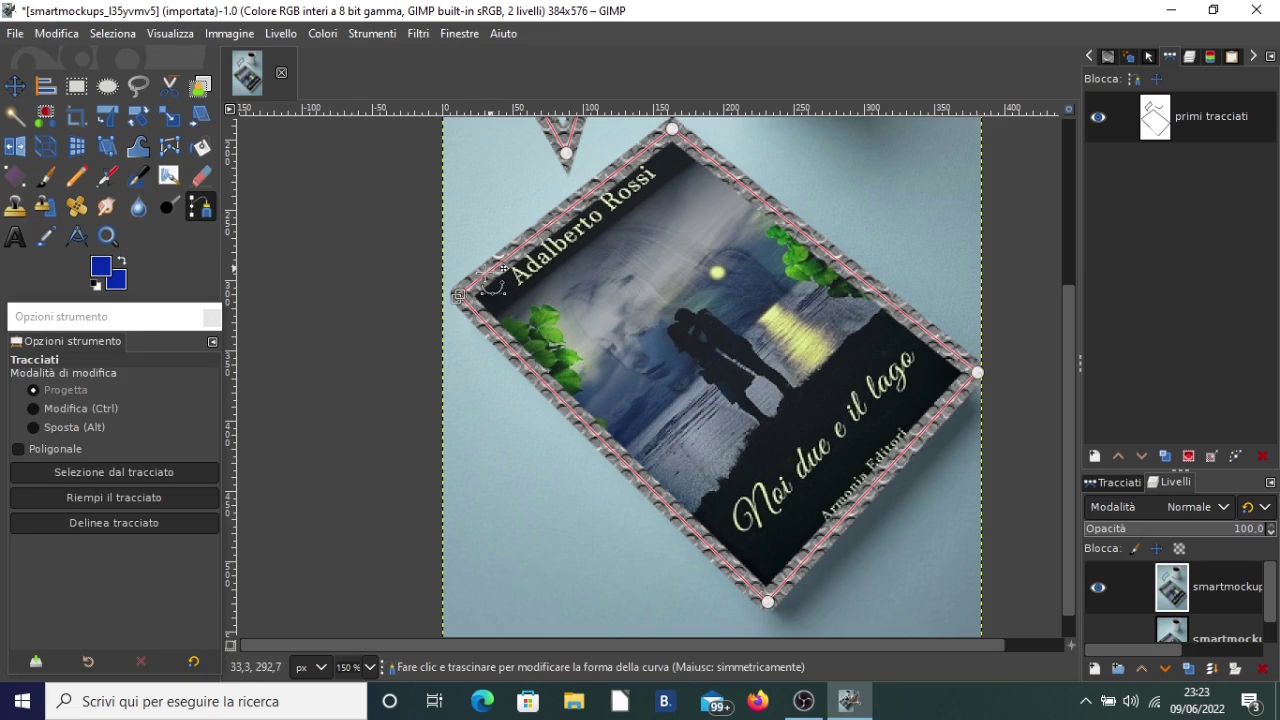
left_click(92, 523)
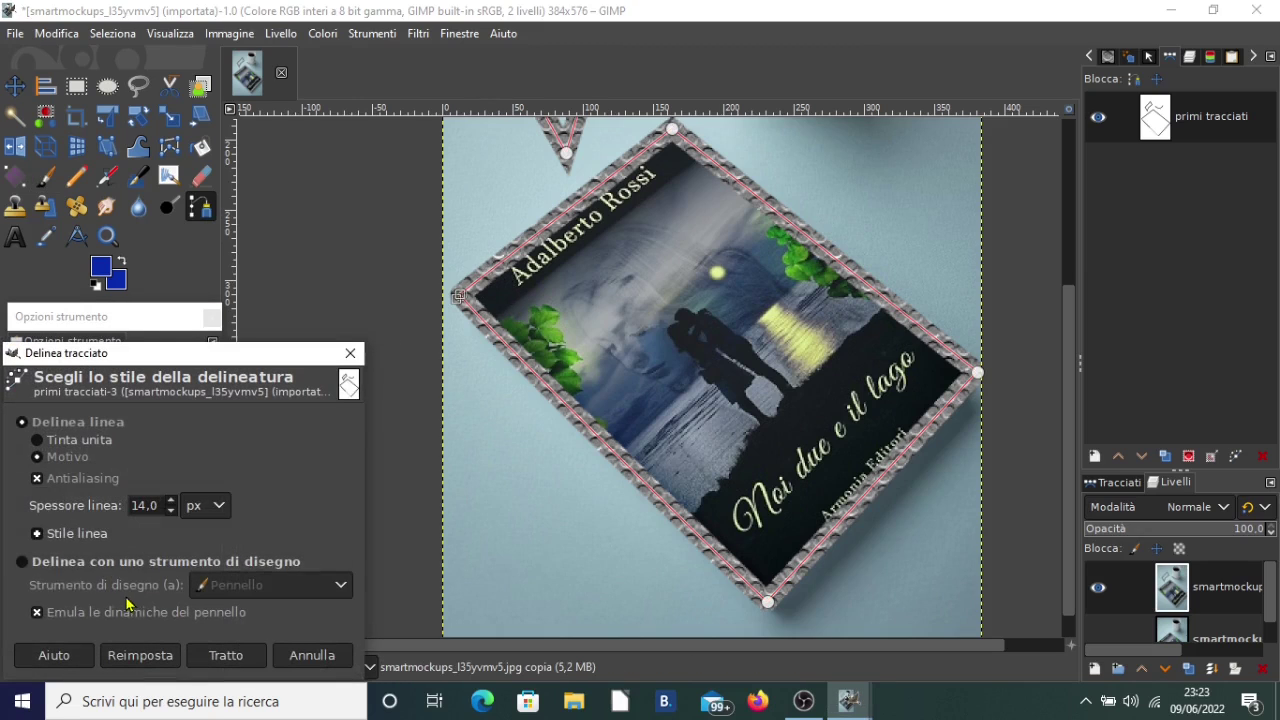
left_click(60, 562)
left_click(224, 655)
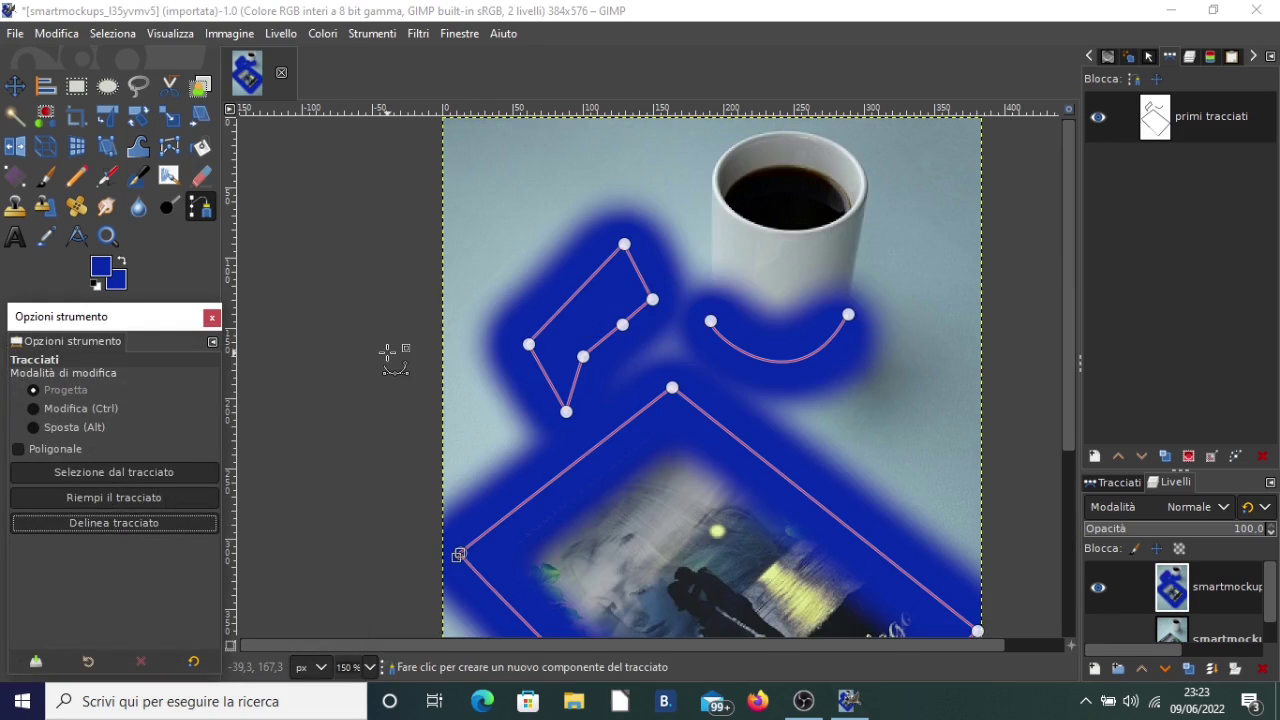
scroll(480, 345, "down", 5)
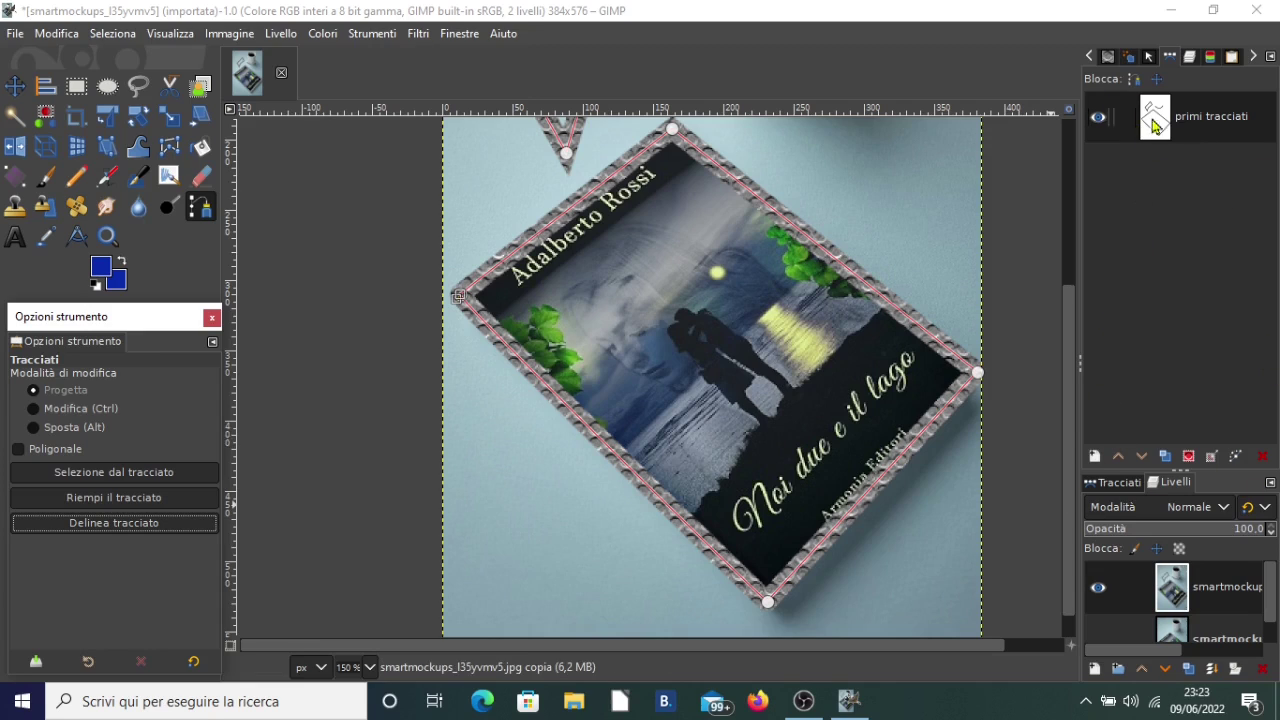
- Add a new empty path, name it Tracciato 2 and make it the active path
left_click(1096, 455)
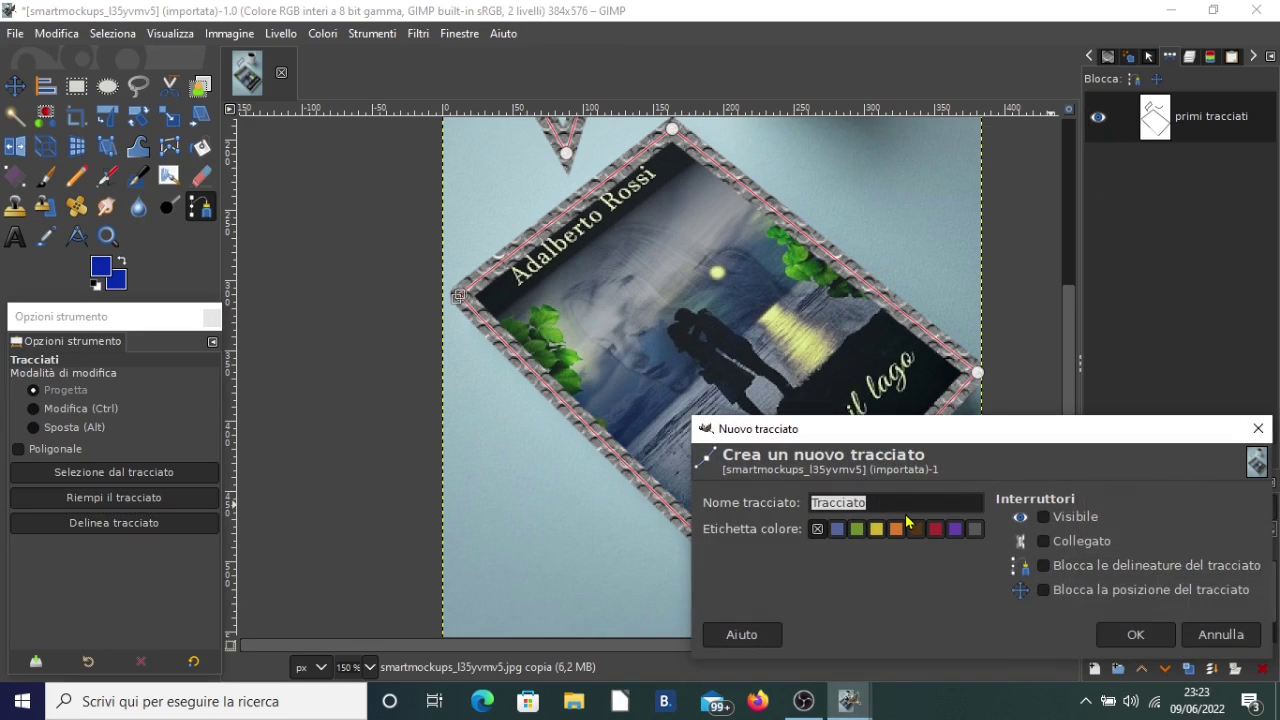
left_click(905, 512)
type("2")
key("Return")
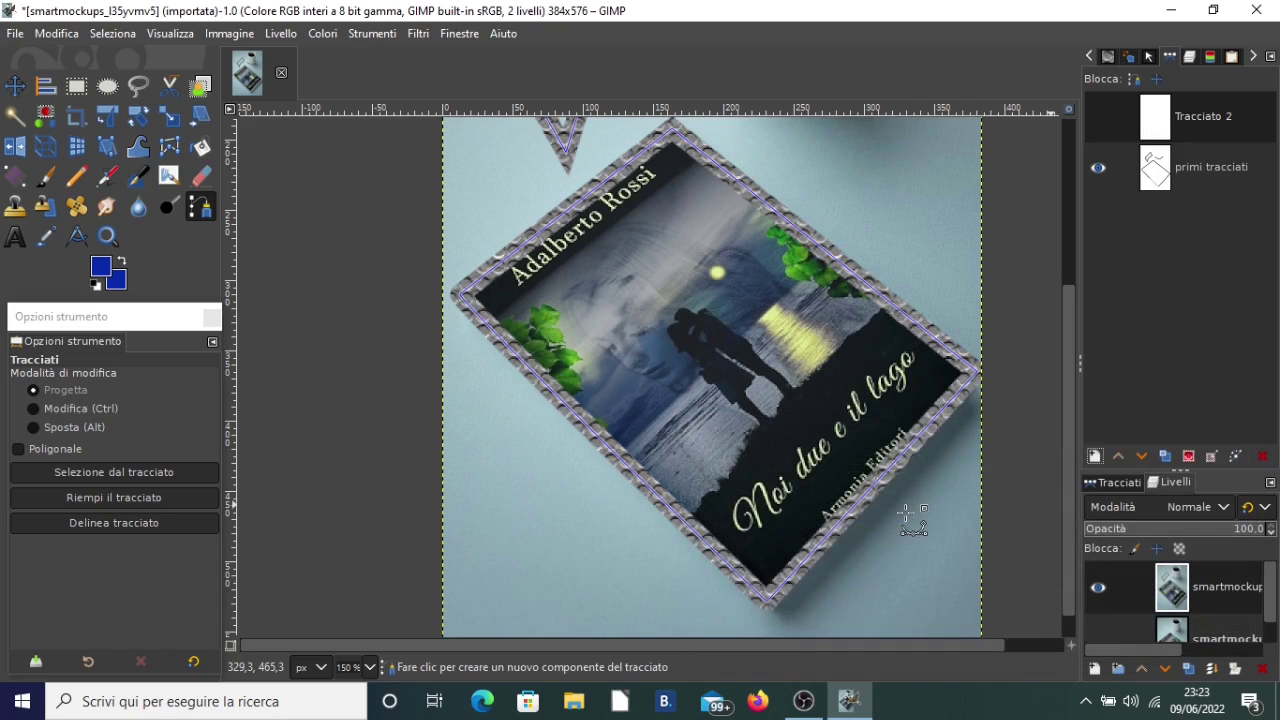
left_click(1196, 122)
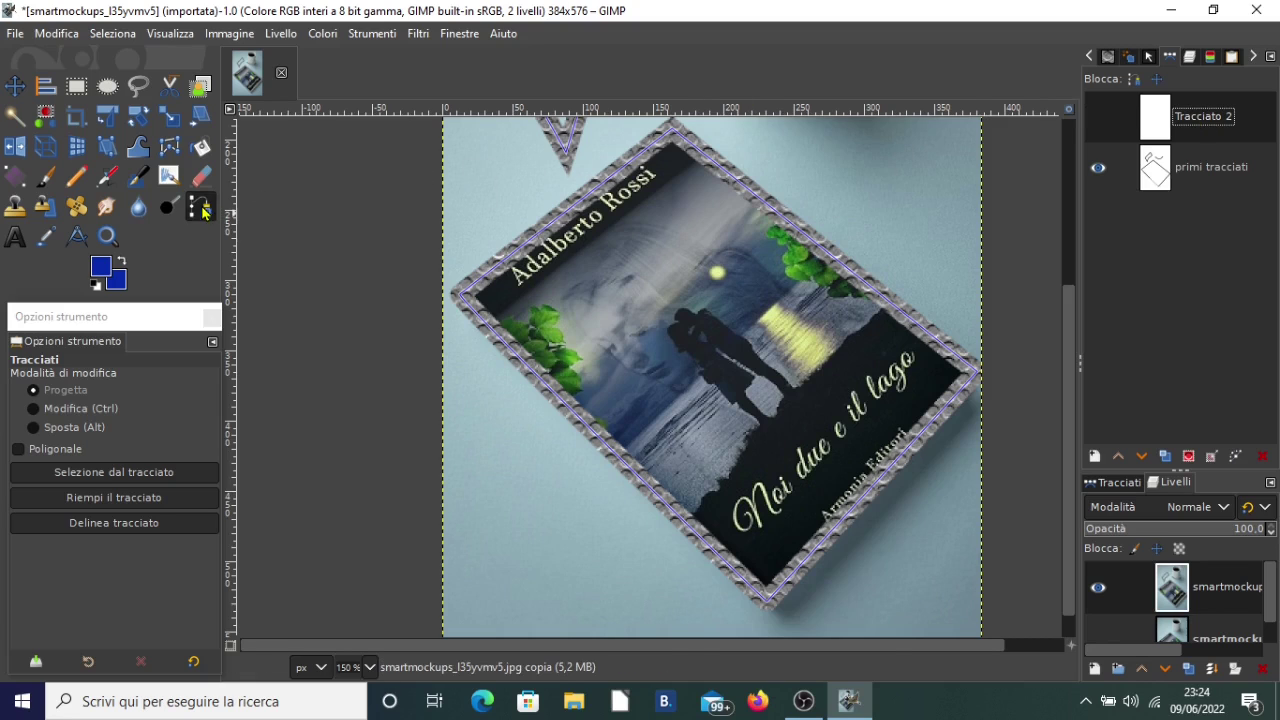
scroll(607, 222, "up", 5)
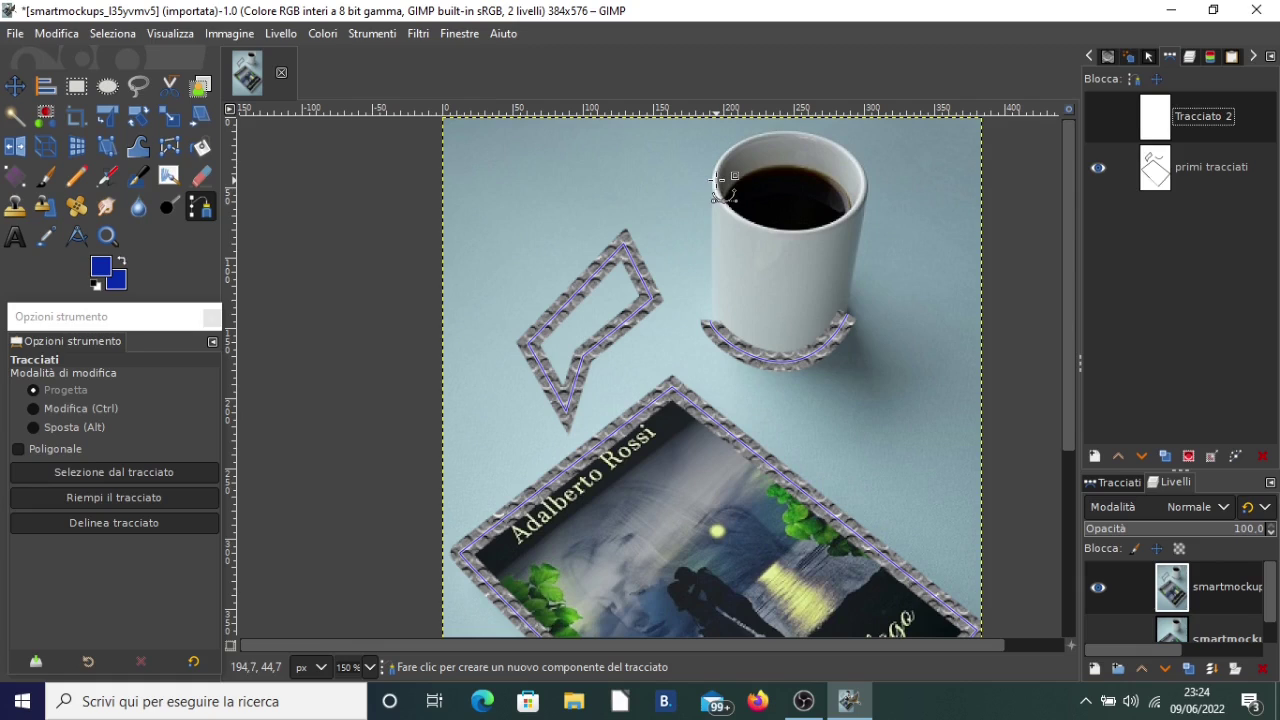
- Draw a closed three-corner triangle path in the image's upper-left corner
left_click(535, 138)
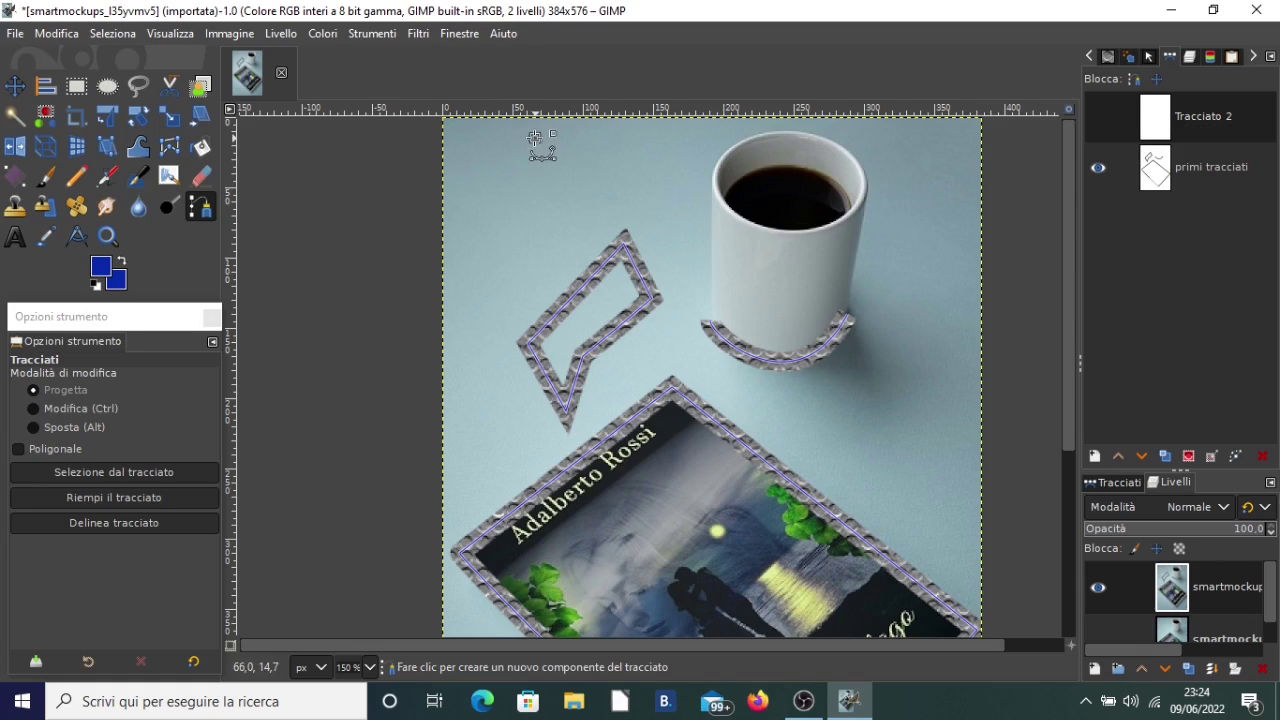
left_click(479, 244)
left_click(604, 216)
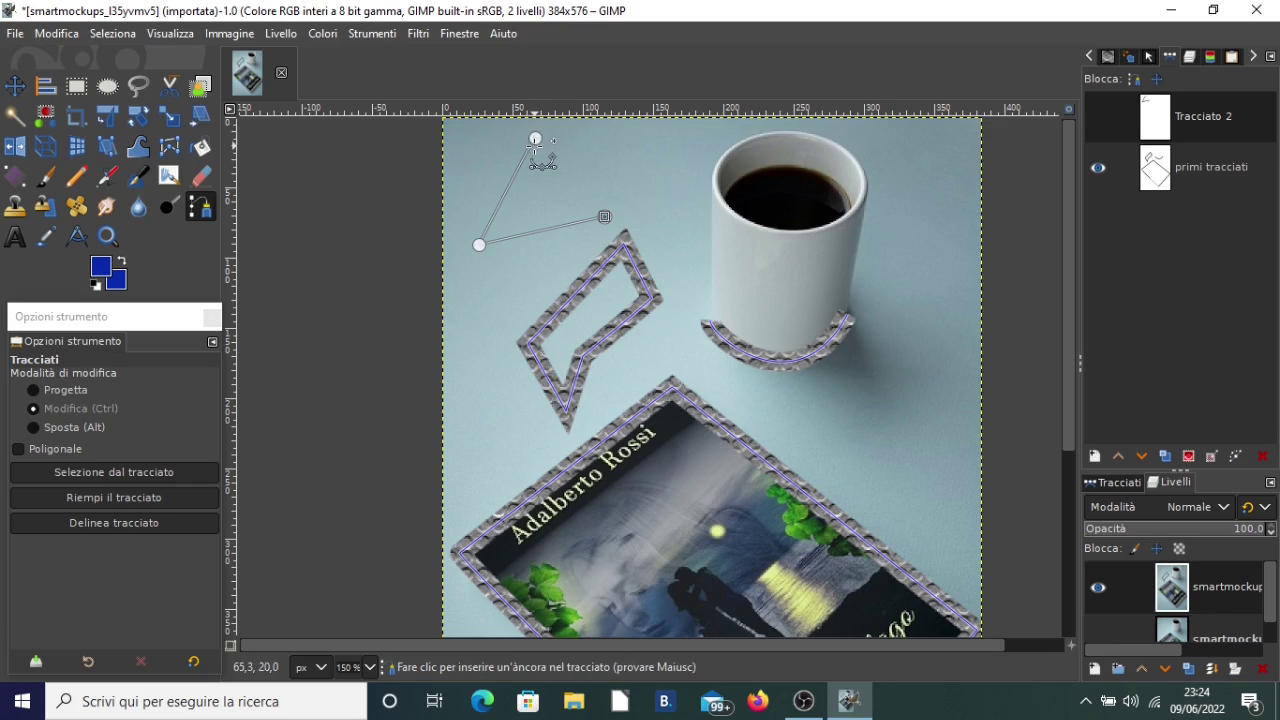
left_click(535, 137, "ctrl")
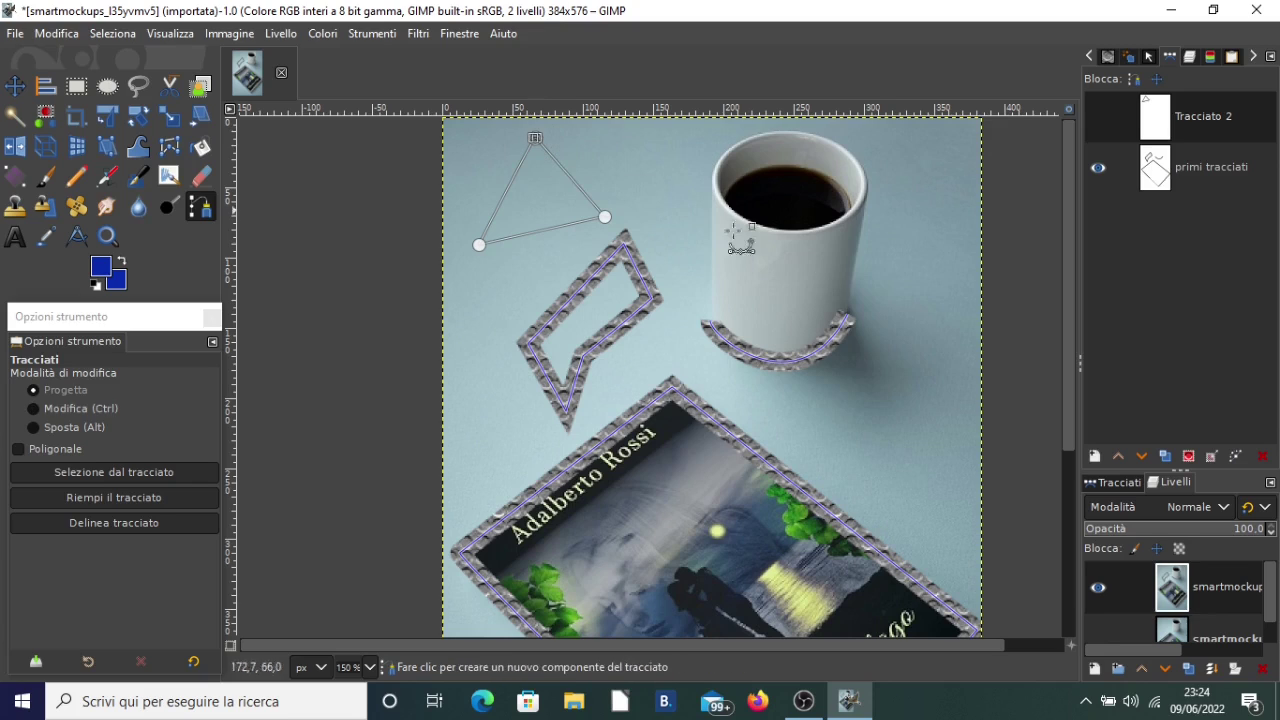
- Toggle the triangle path's visibility off and back on, leaving it shown
left_click(1099, 118)
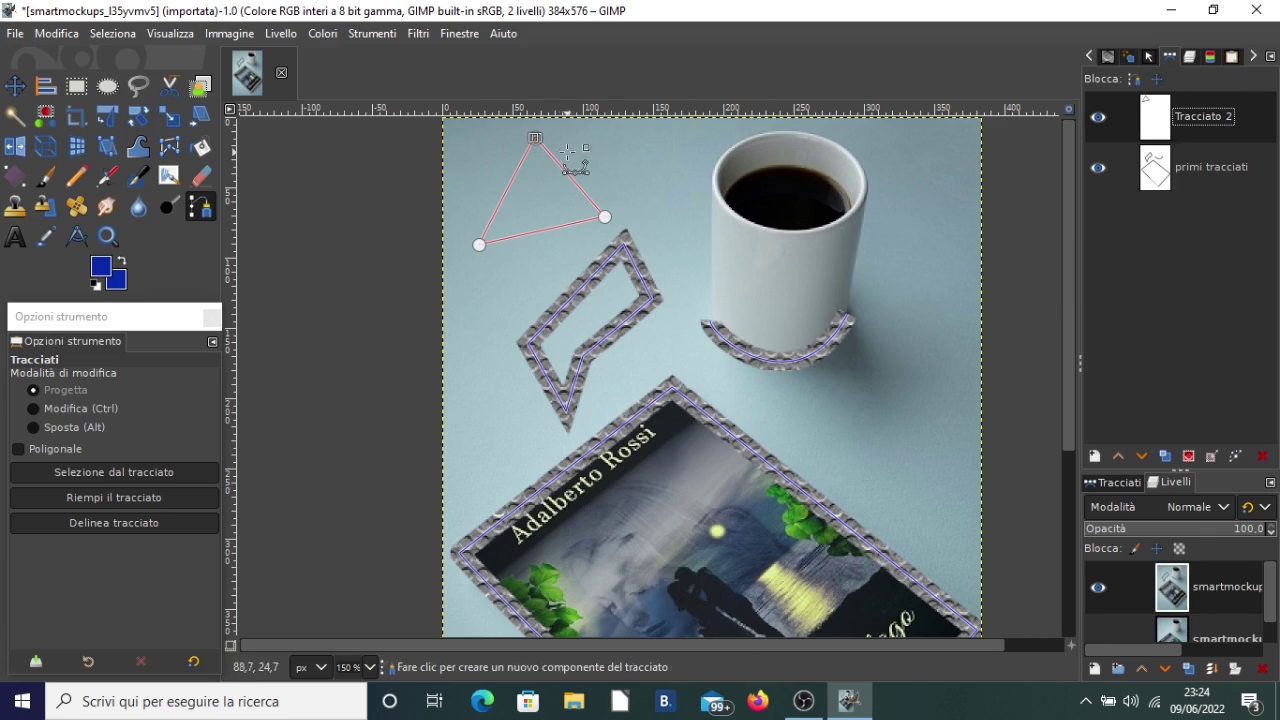
left_click(1098, 117)
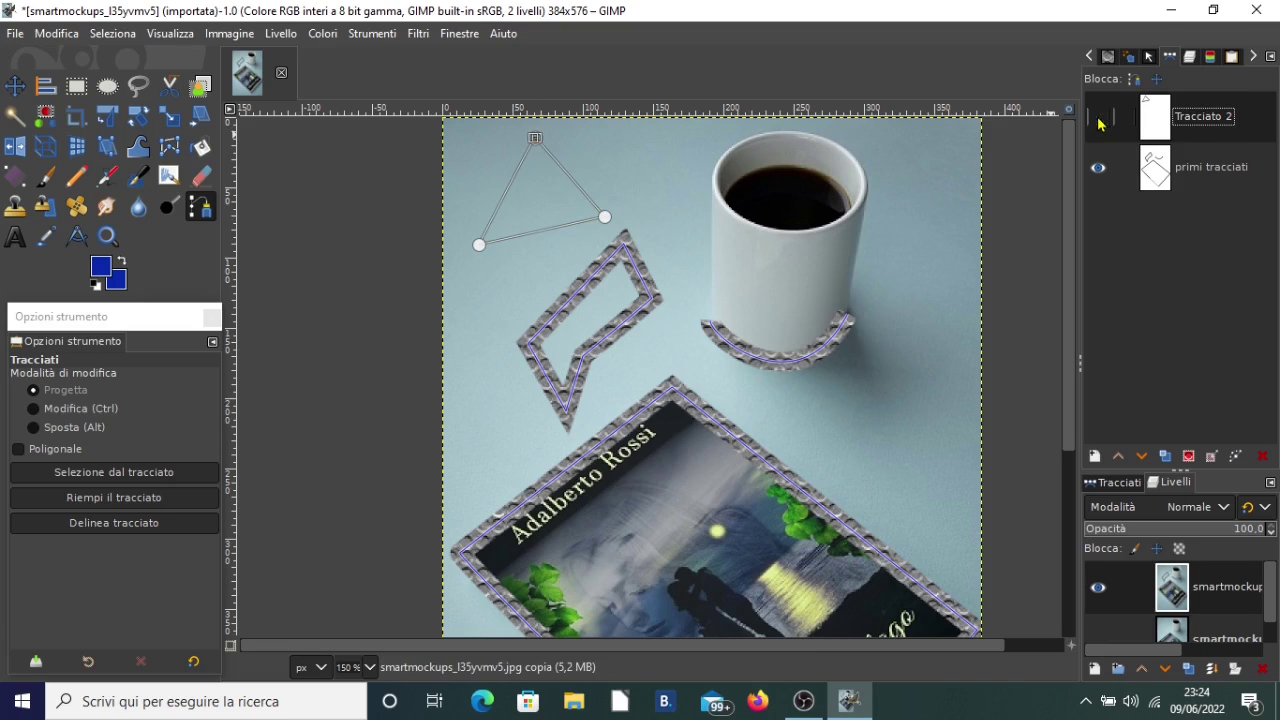
scroll(655, 335, "up", 3, "ctrl")
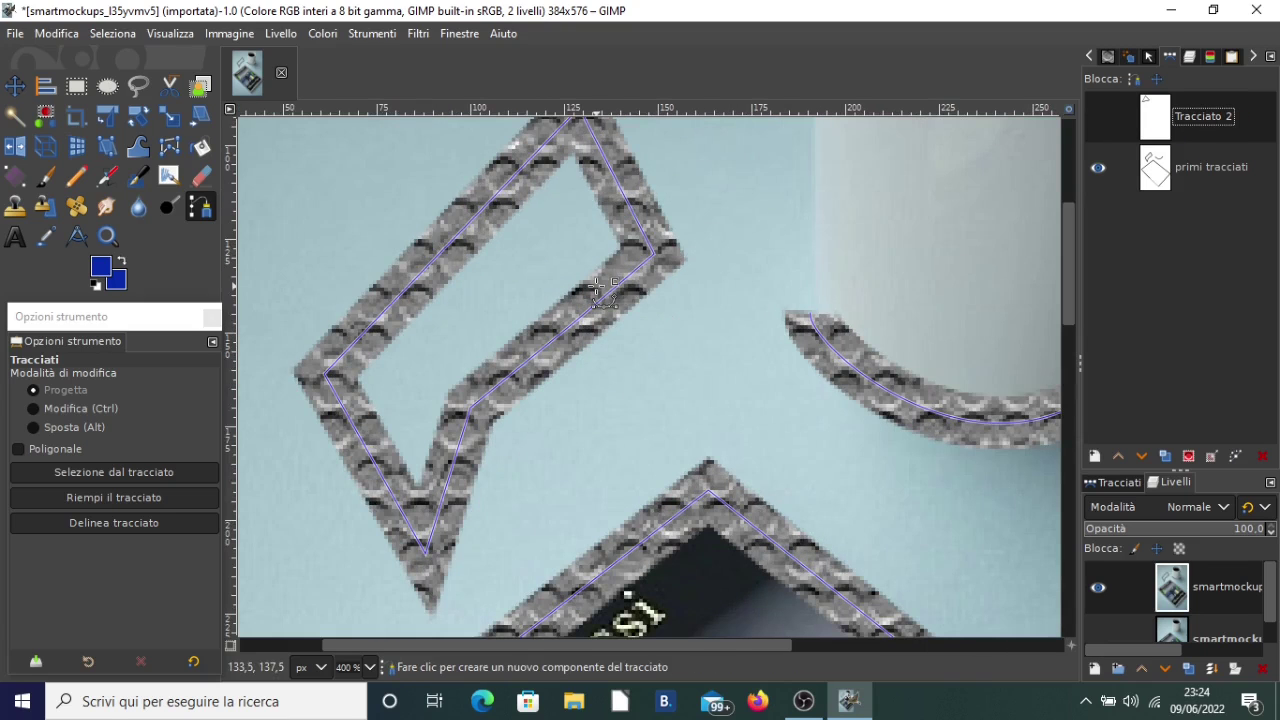
scroll(597, 289, "down", 1, "ctrl")
scroll(597, 289, "down", 2, "ctrl")
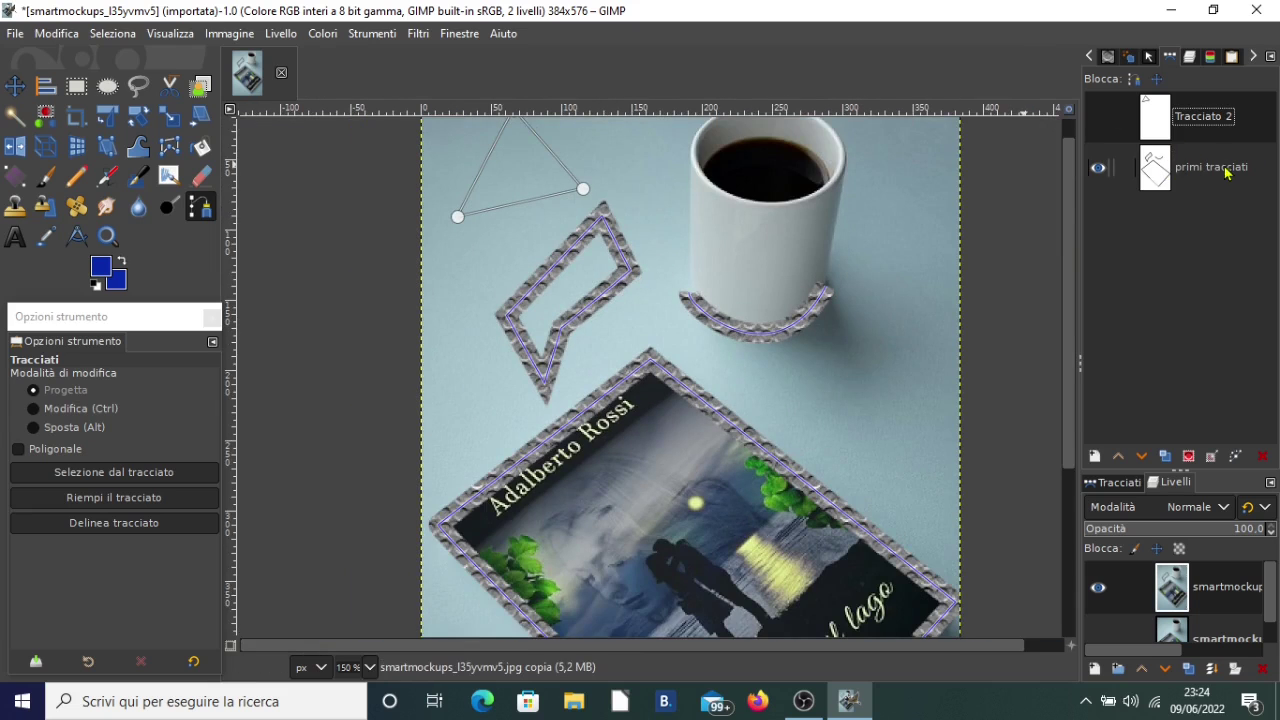
left_click(1108, 121)
scroll(663, 194, "up", 1)
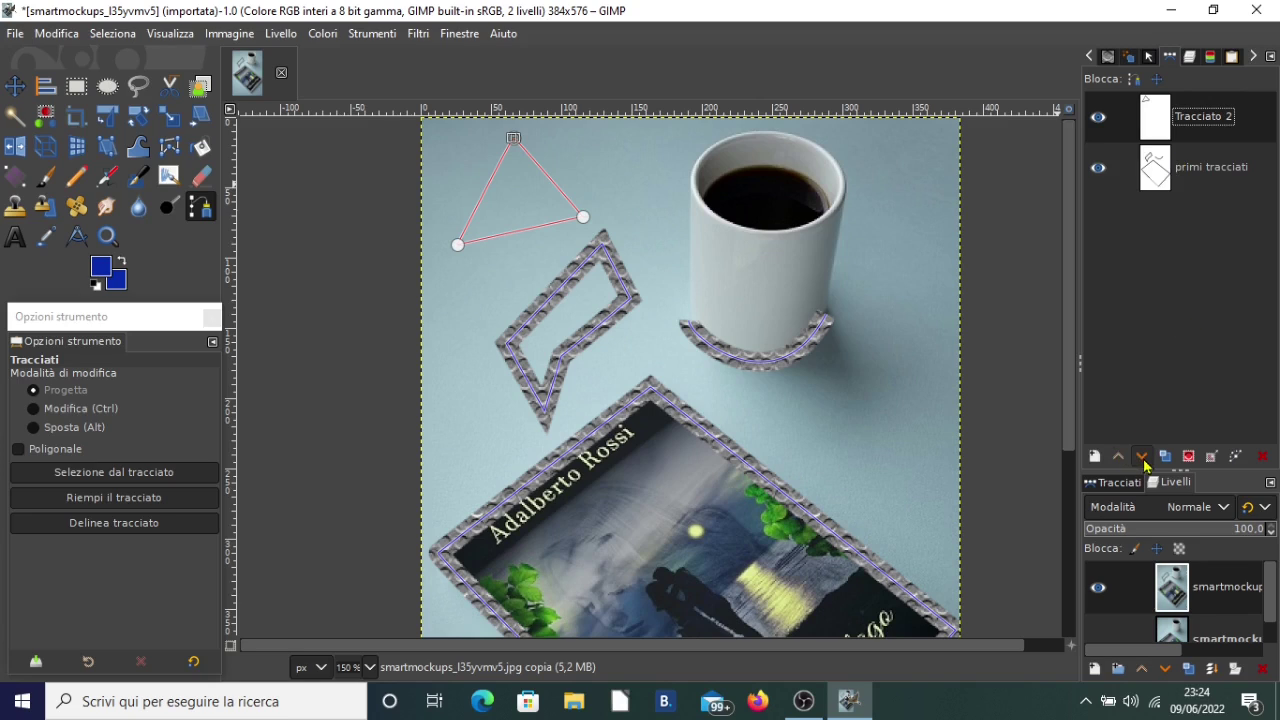
- Lower Tracciato 2 beneath primi tracciati in the Paths list
left_click(1142, 456)
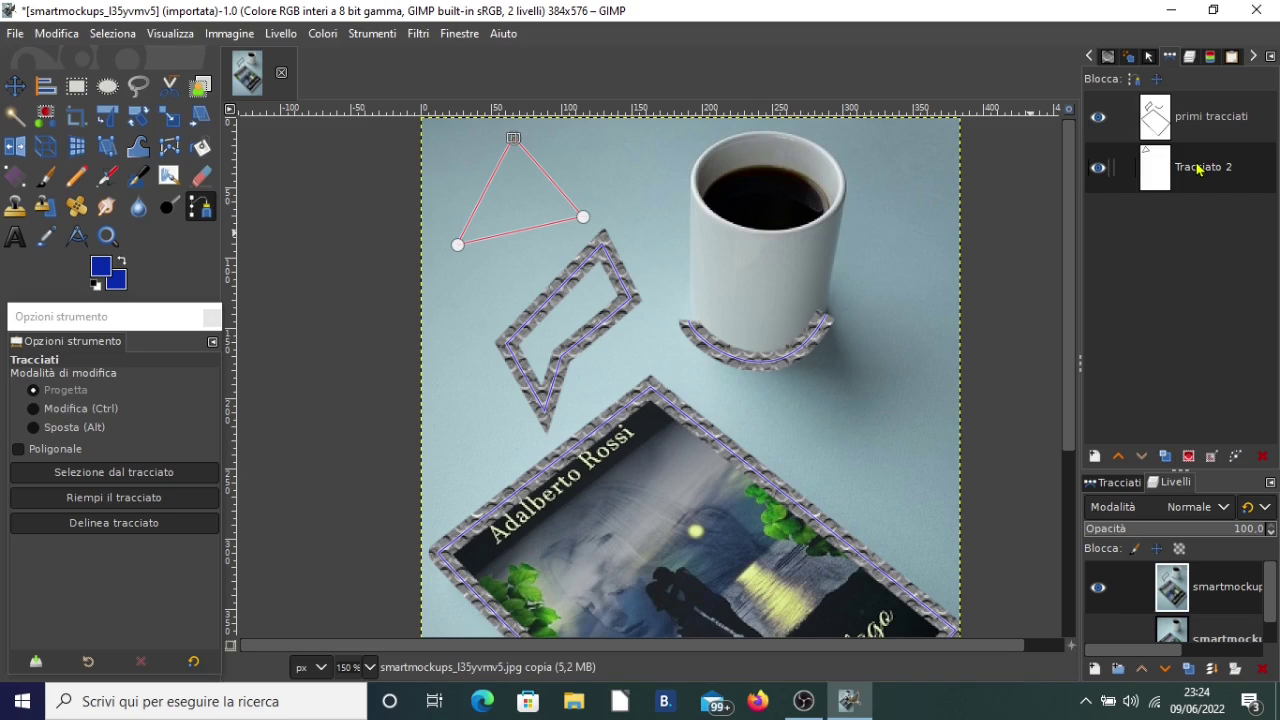
- Duplicate the triangle path and drag the copy right so it overlaps the original
left_click(1166, 456)
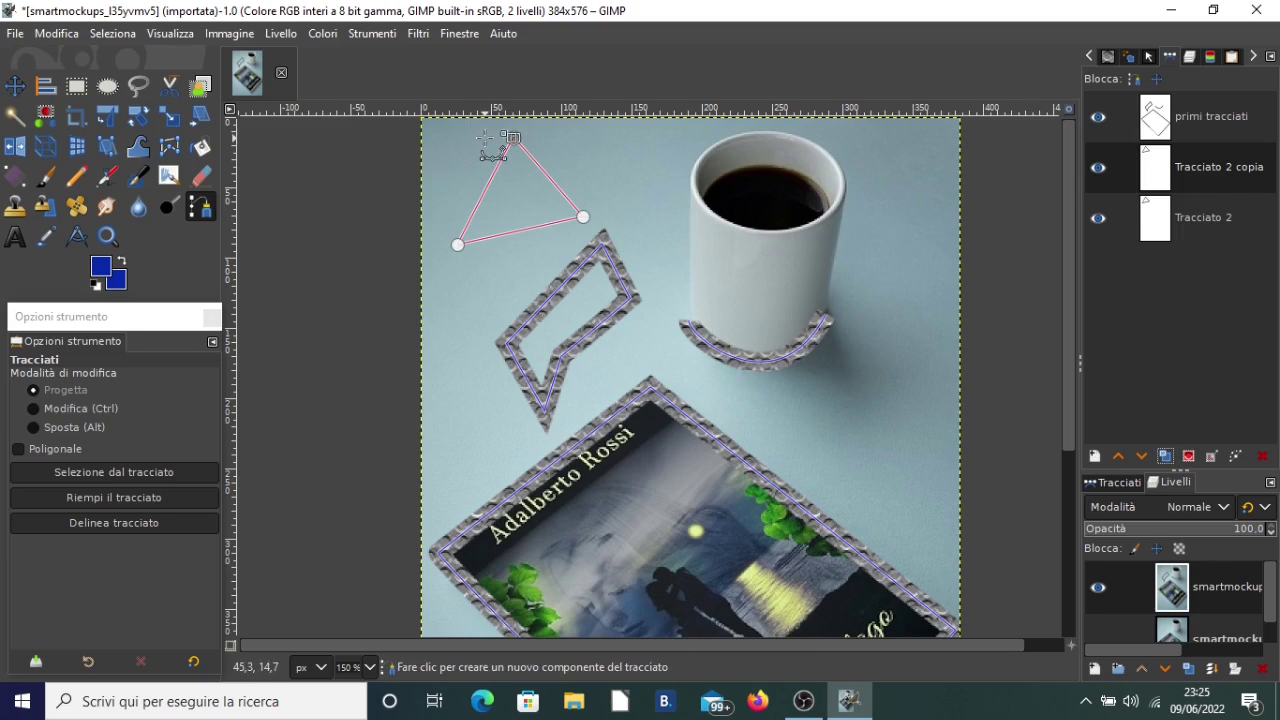
left_click(80, 428)
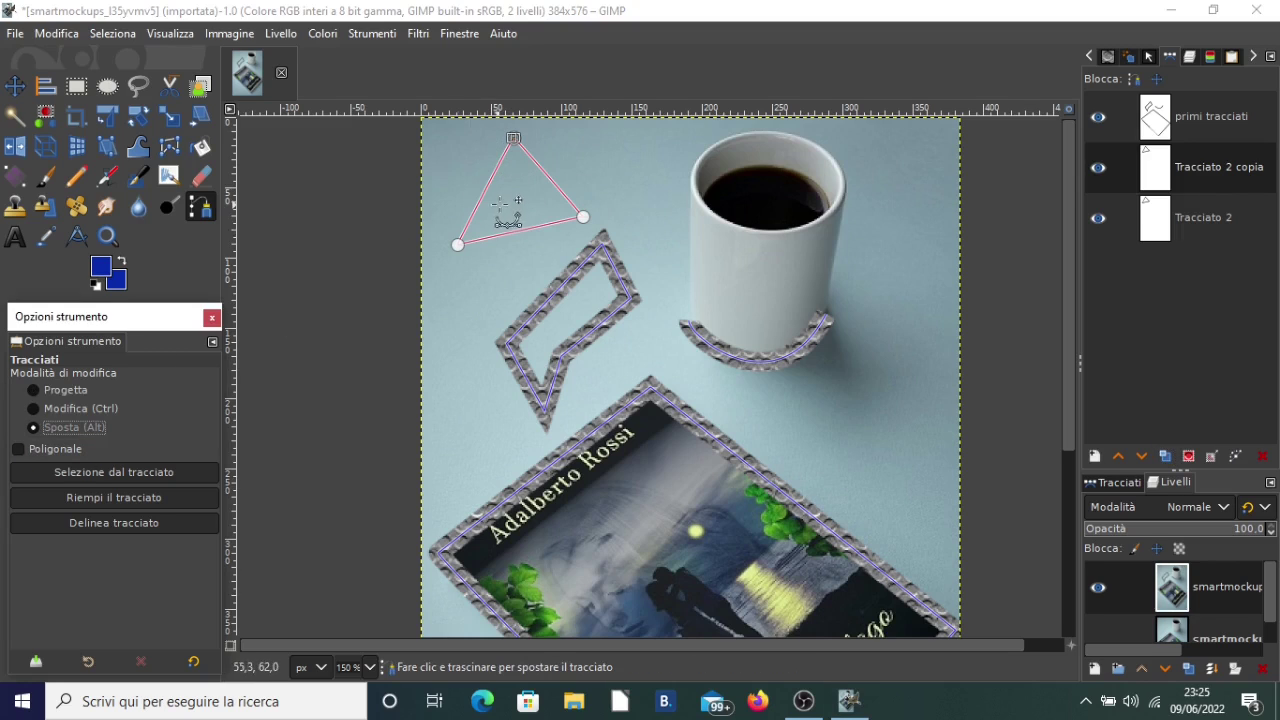
mouse_move(514, 200)
left_mouse_down()
mouse_move(588, 220)
mouse_move(577, 198)
left_mouse_up()
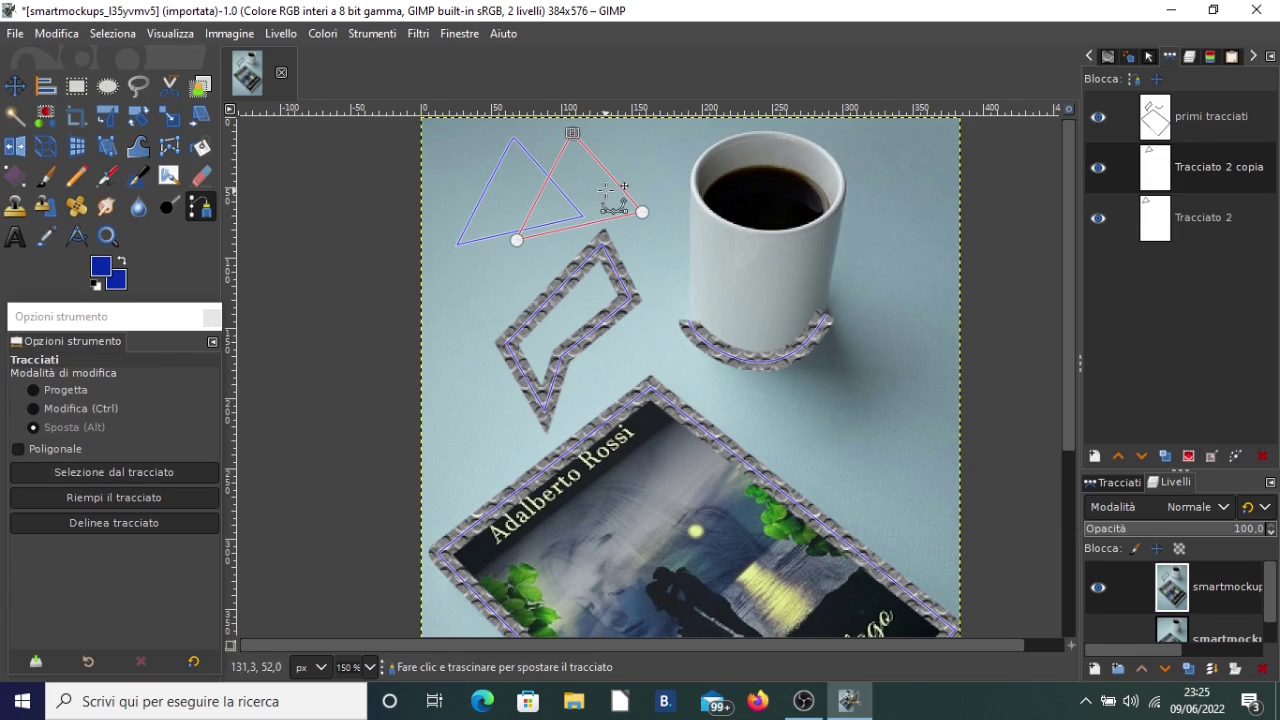
- Test filling the copied triangle's selection with blue, then undo it and clear the selection
left_click(1189, 456)
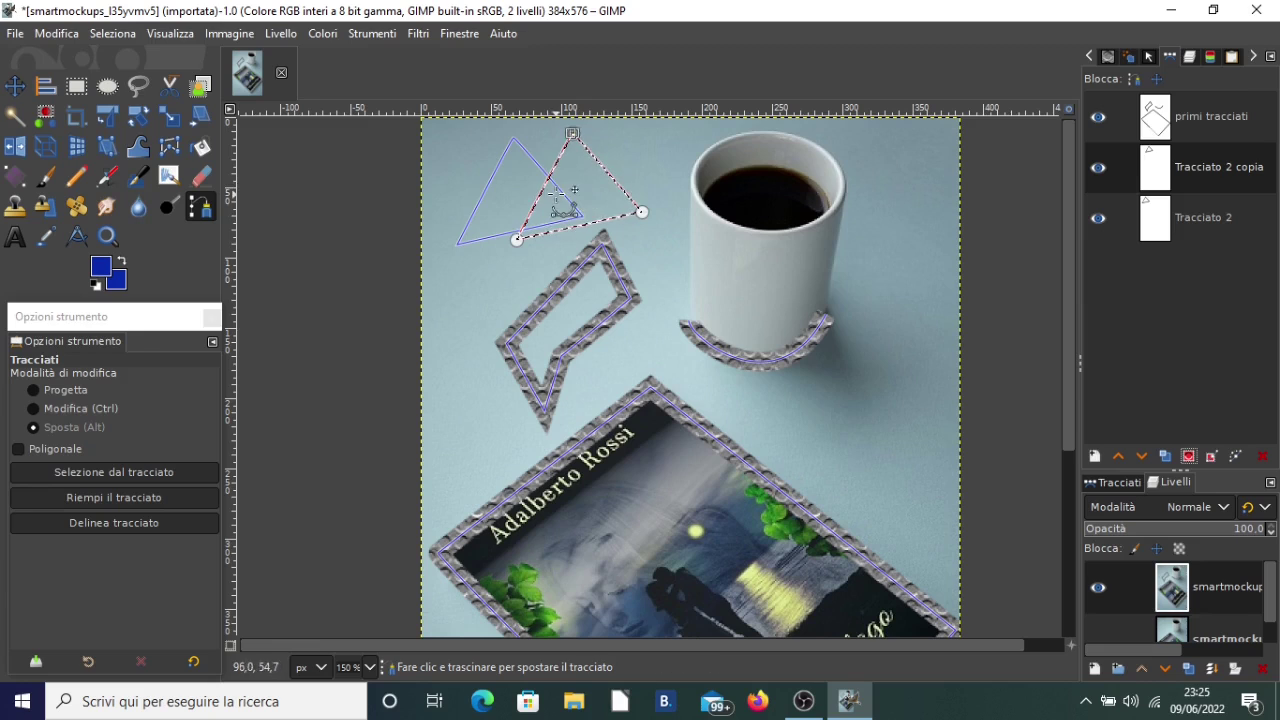
mouse_move(102, 268)
left_mouse_down()
mouse_move(585, 180)
mouse_move(588, 196)
left_mouse_up()
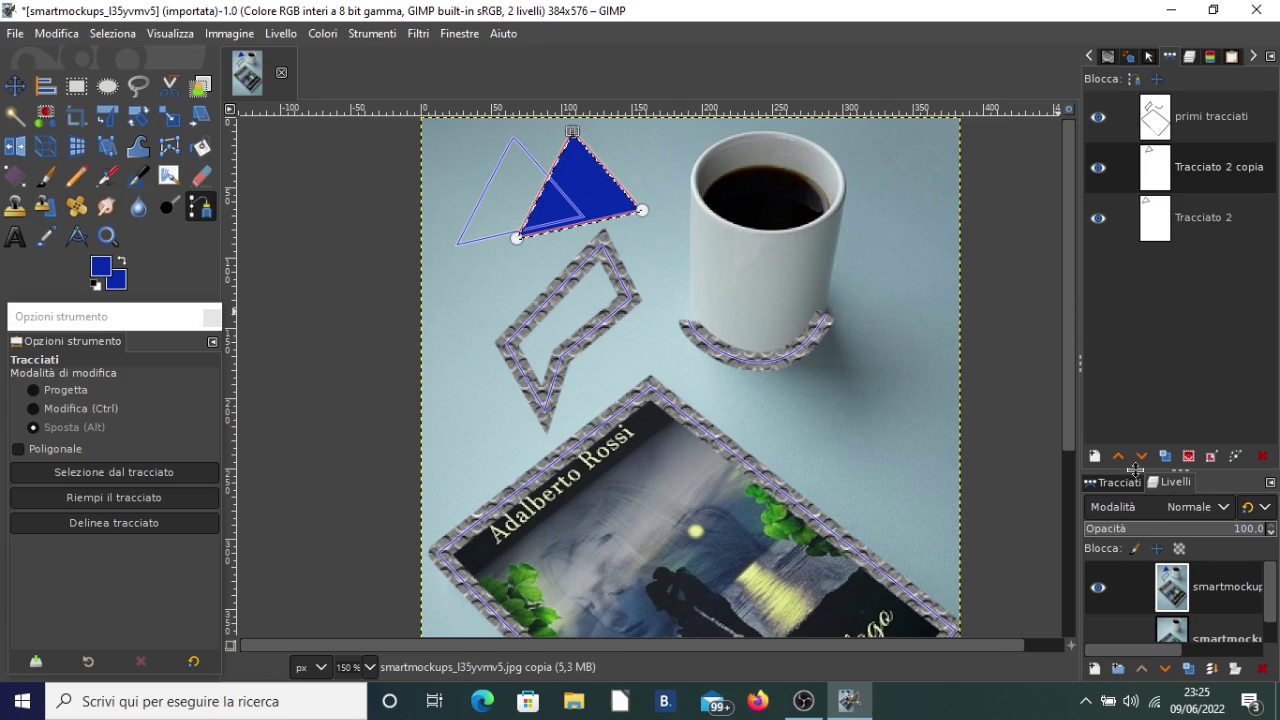
key("ctrl+z")
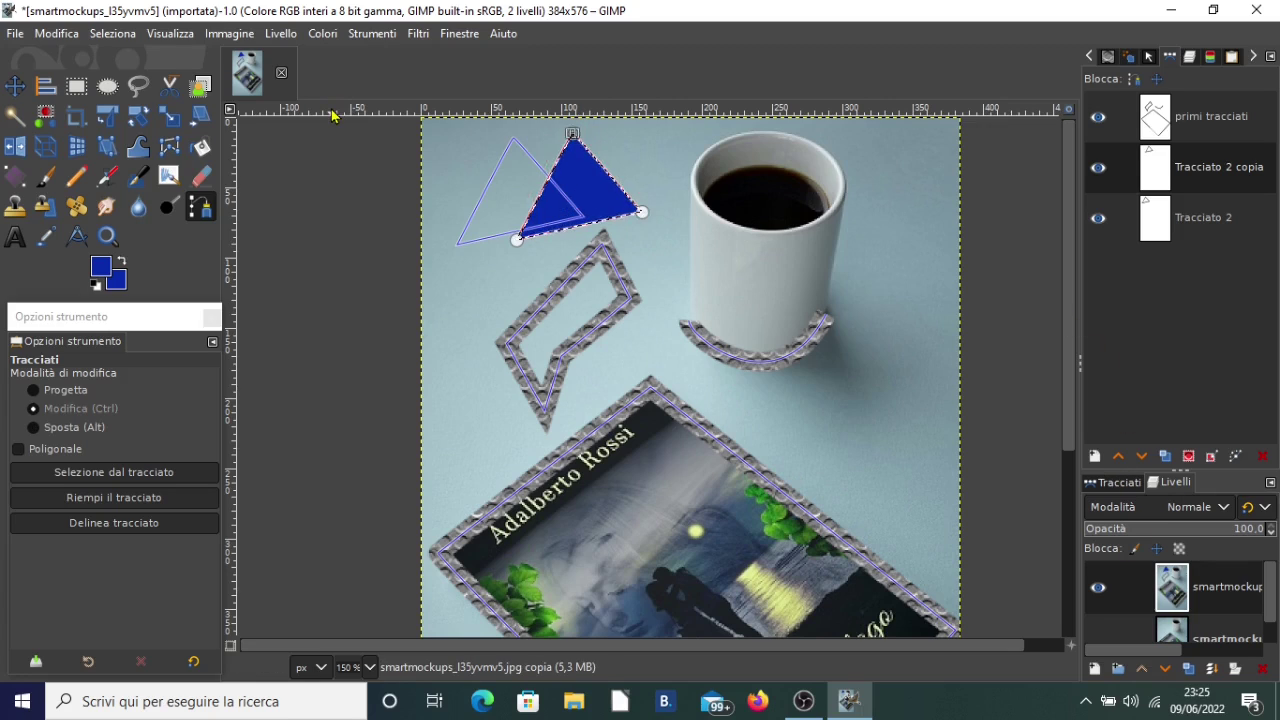
key("ctrl+z")
left_click(115, 33)
left_click(128, 80)
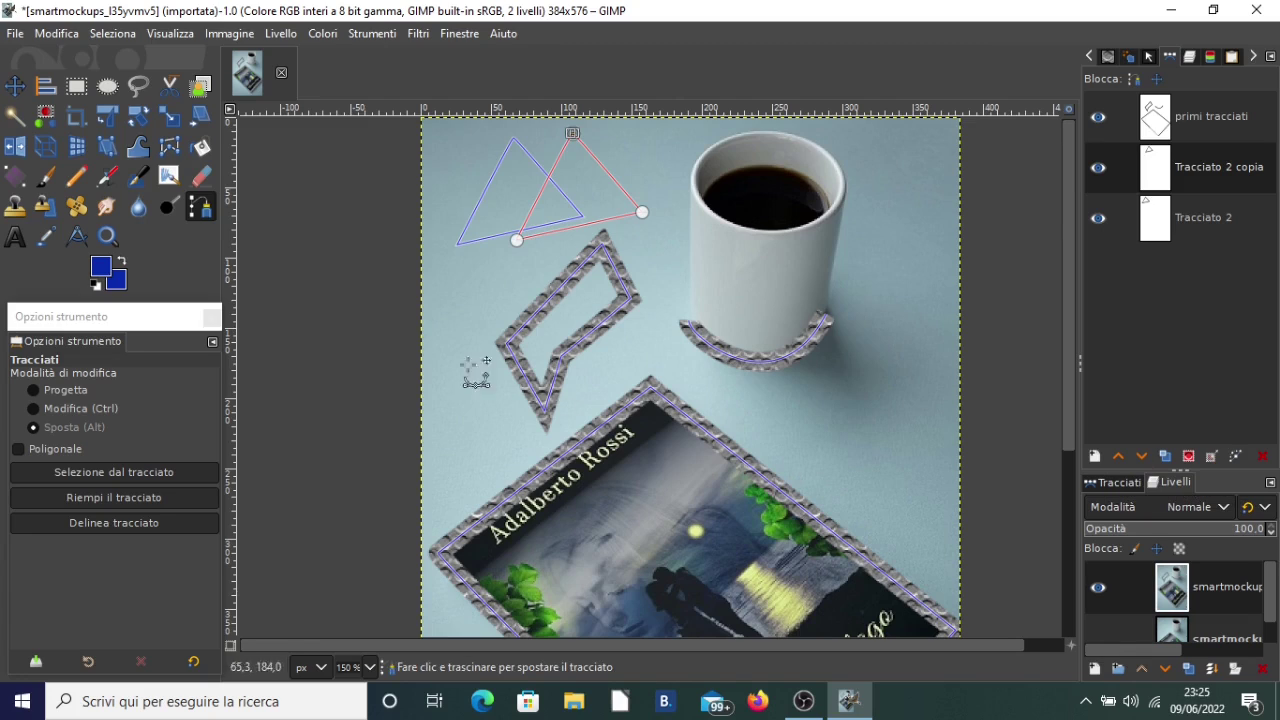
- Zoom in on the cup and fit a 106×75 px elliptical selection over its rim
left_click(107, 87)
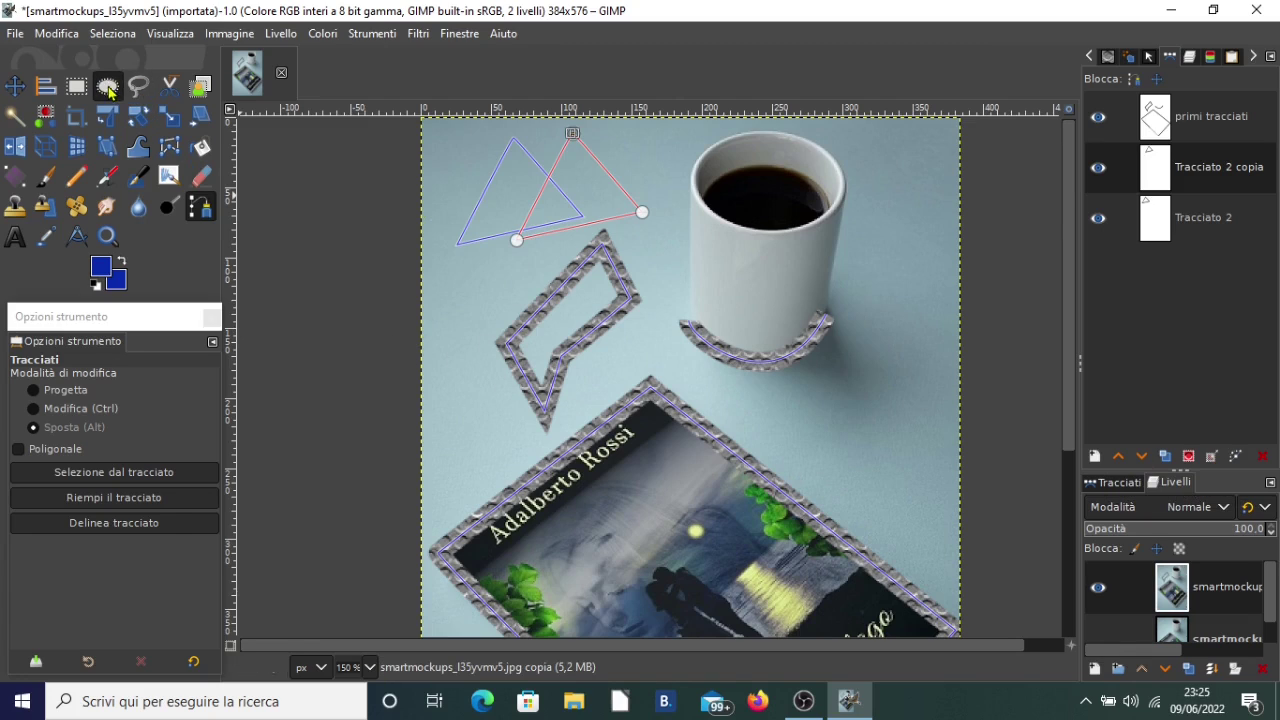
scroll(800, 180, "up", 1)
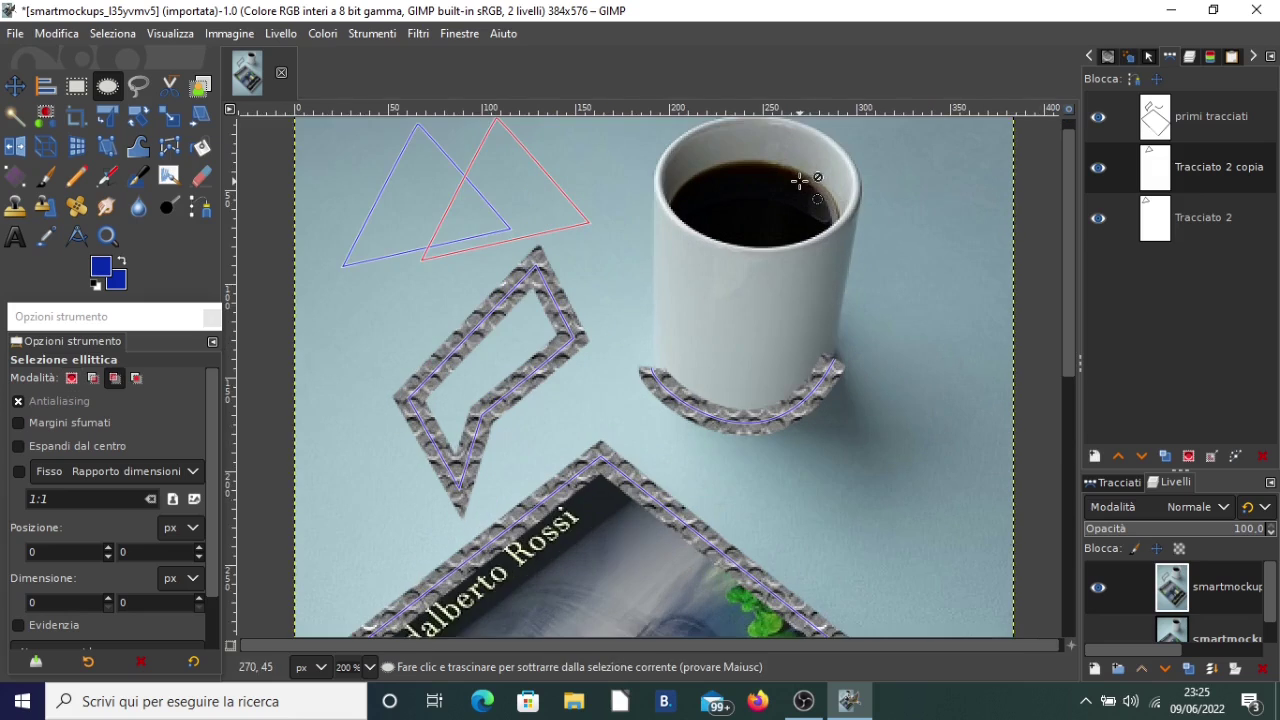
scroll(800, 180, "up", 1)
scroll(800, 180, "up", 1)
scroll(800, 180, "up", 2)
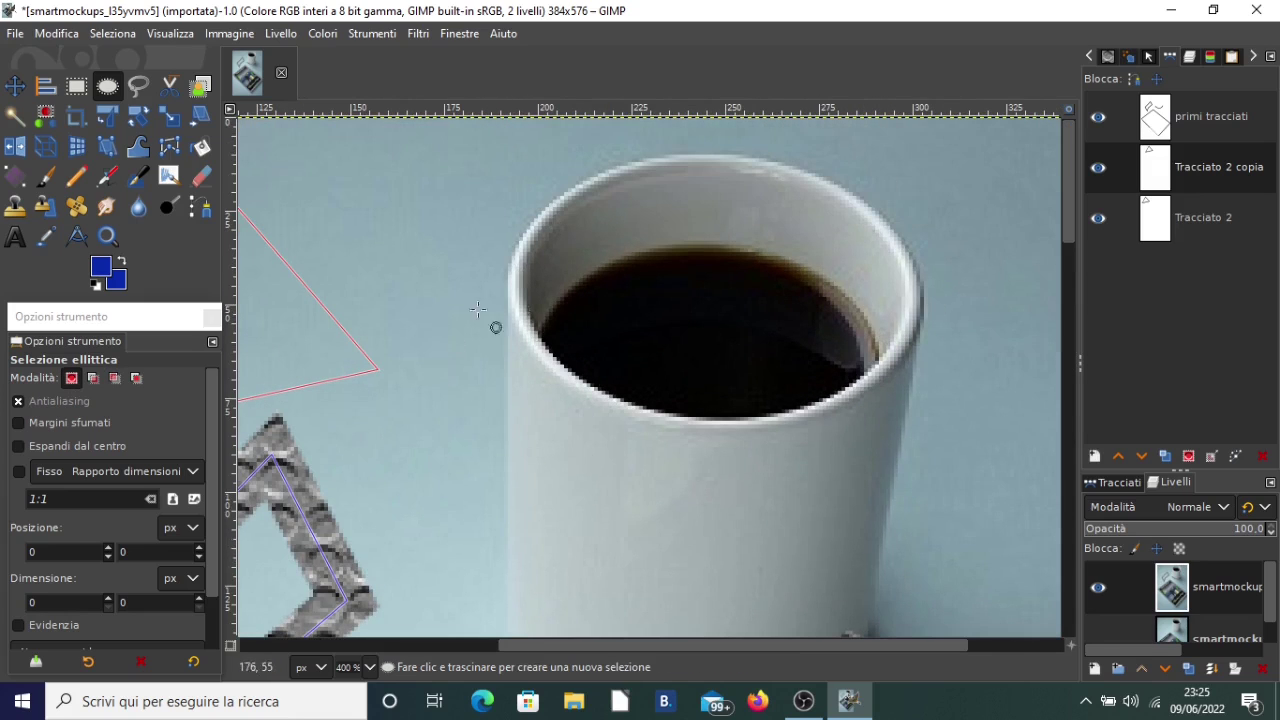
mouse_move(515, 279)
left_mouse_down()
mouse_move(560, 281)
mouse_move(900, 170)
left_mouse_up()
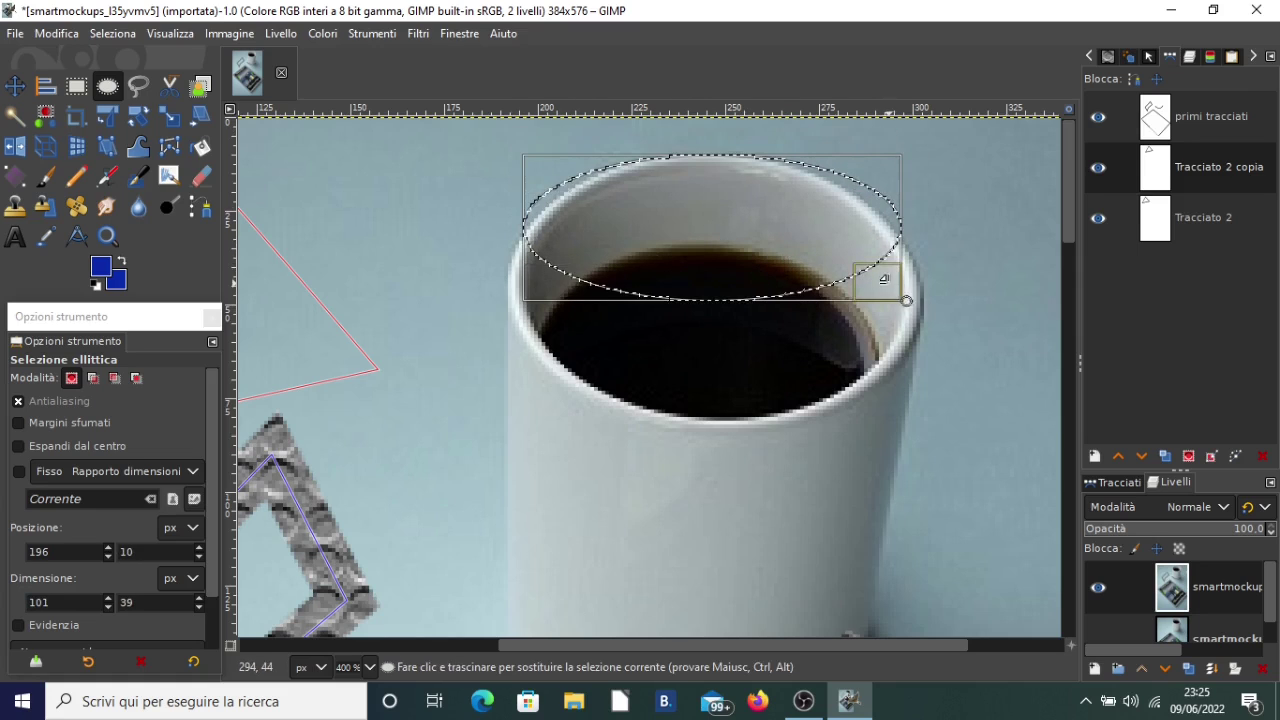
mouse_move(886, 277)
left_mouse_down()
mouse_move(926, 414)
mouse_move(917, 437)
mouse_move(876, 414)
left_mouse_up()
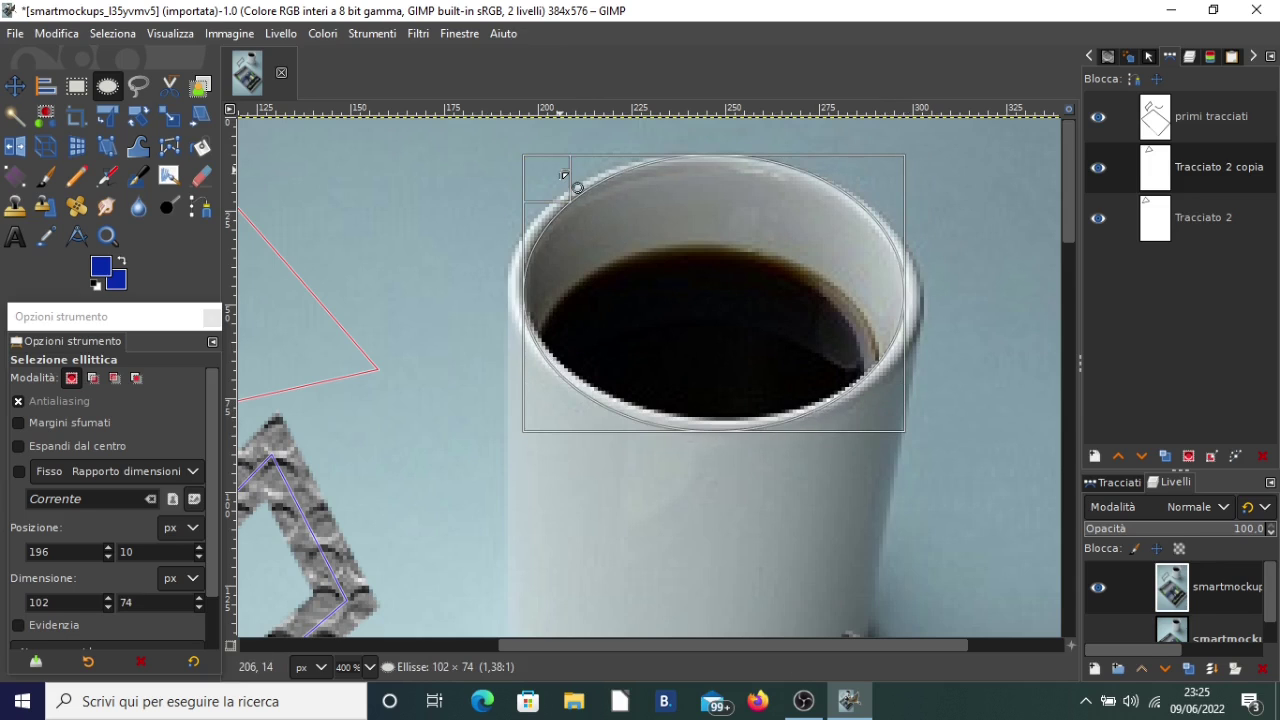
left_click_drag(571, 177, 563, 173)
left_click_drag(645, 230, 643, 229)
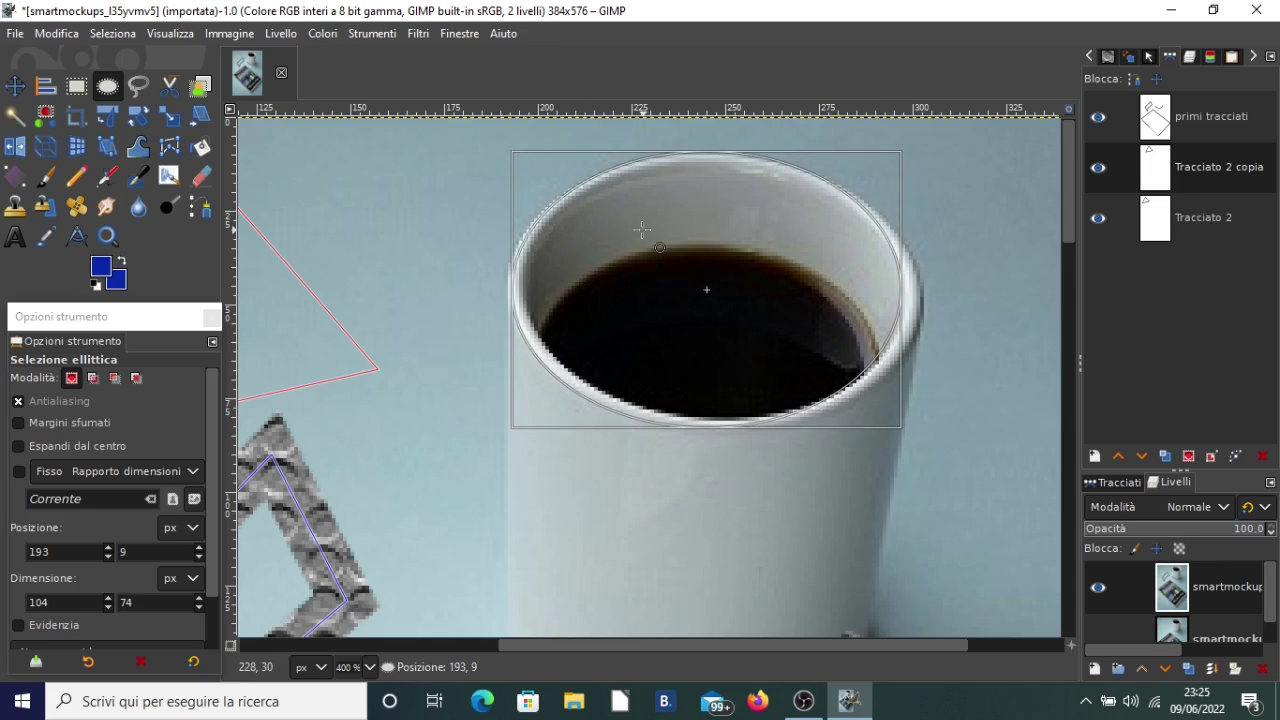
left_click_drag(877, 414, 907, 436)
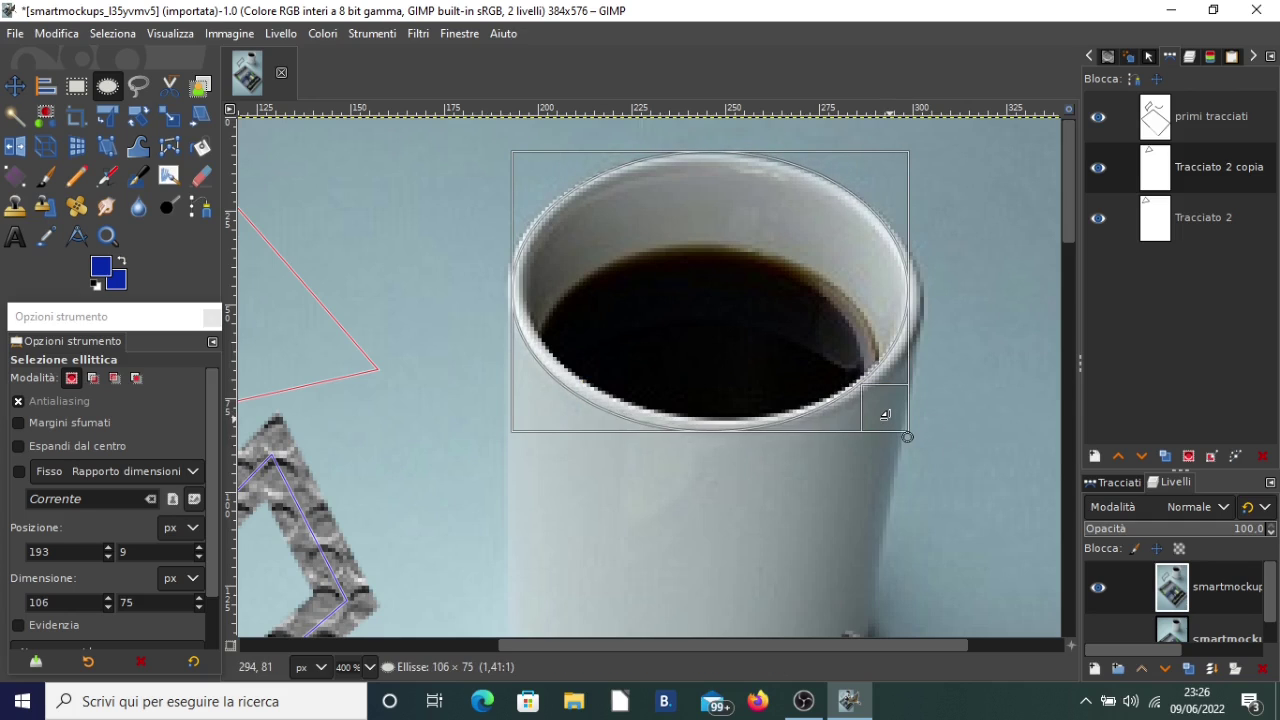
- Convert the ellipse selection to the Selezione path, show it, and clear the selection
left_click(1212, 457)
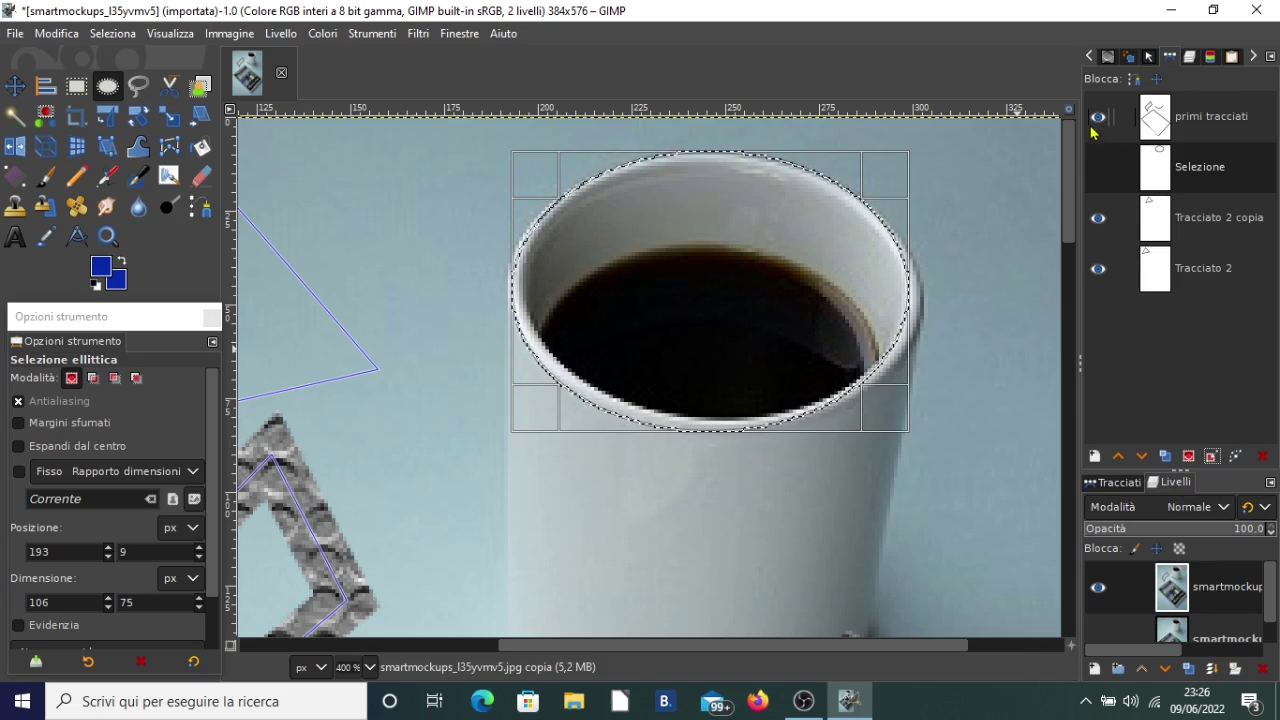
left_click(1098, 167)
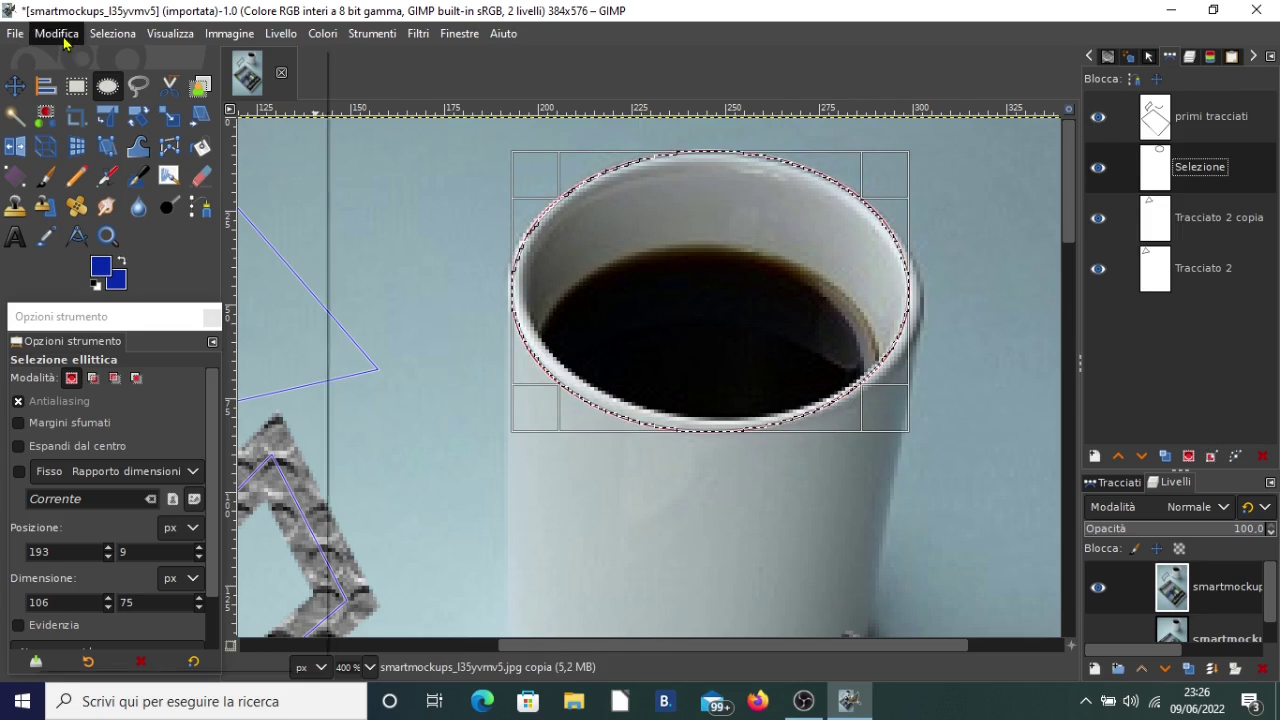
left_click(112, 36)
left_click(125, 80)
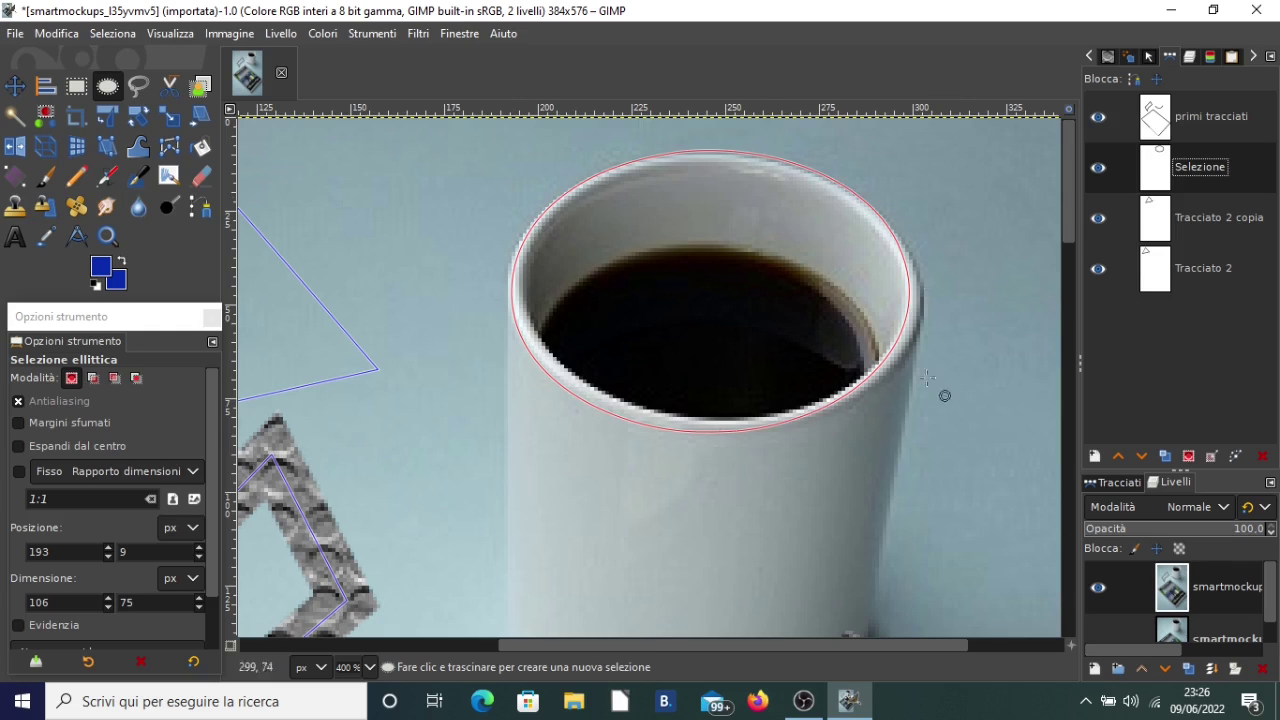
- Hide primi tracciati and both triangle paths, then activate the ellipse path with the Paths tool
left_click(1098, 118)
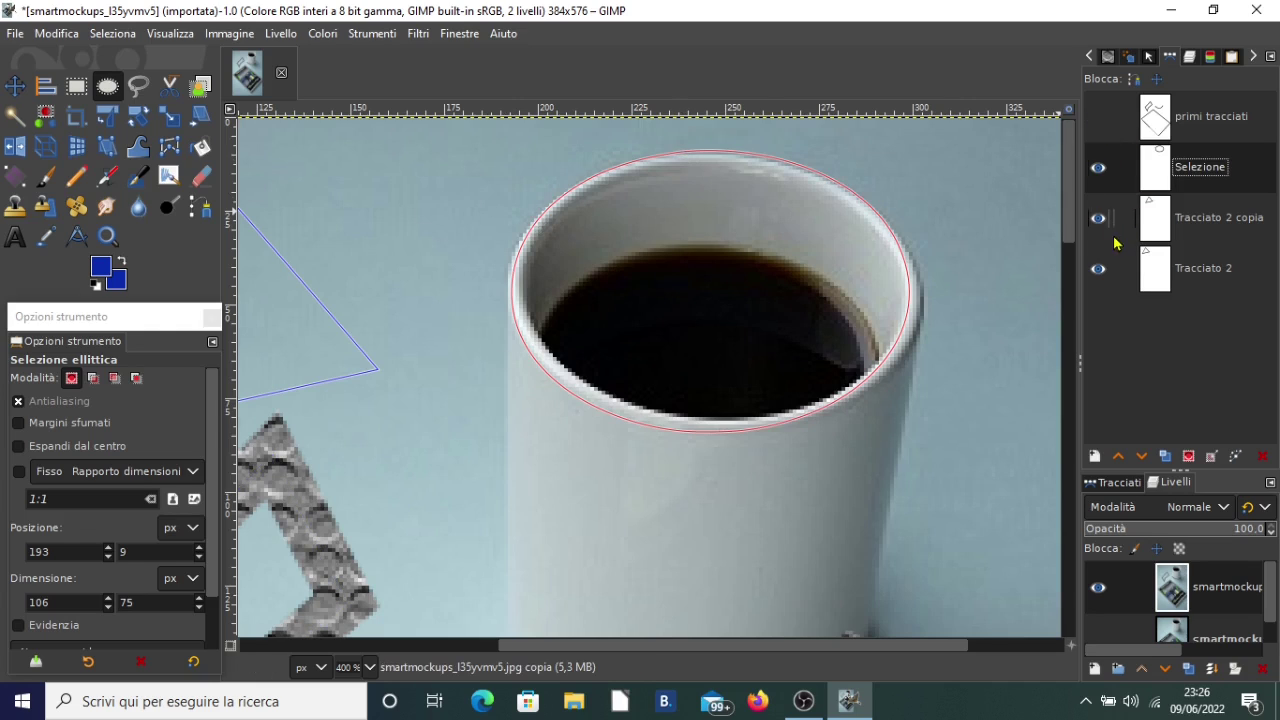
left_click(1097, 222)
left_click(1104, 270)
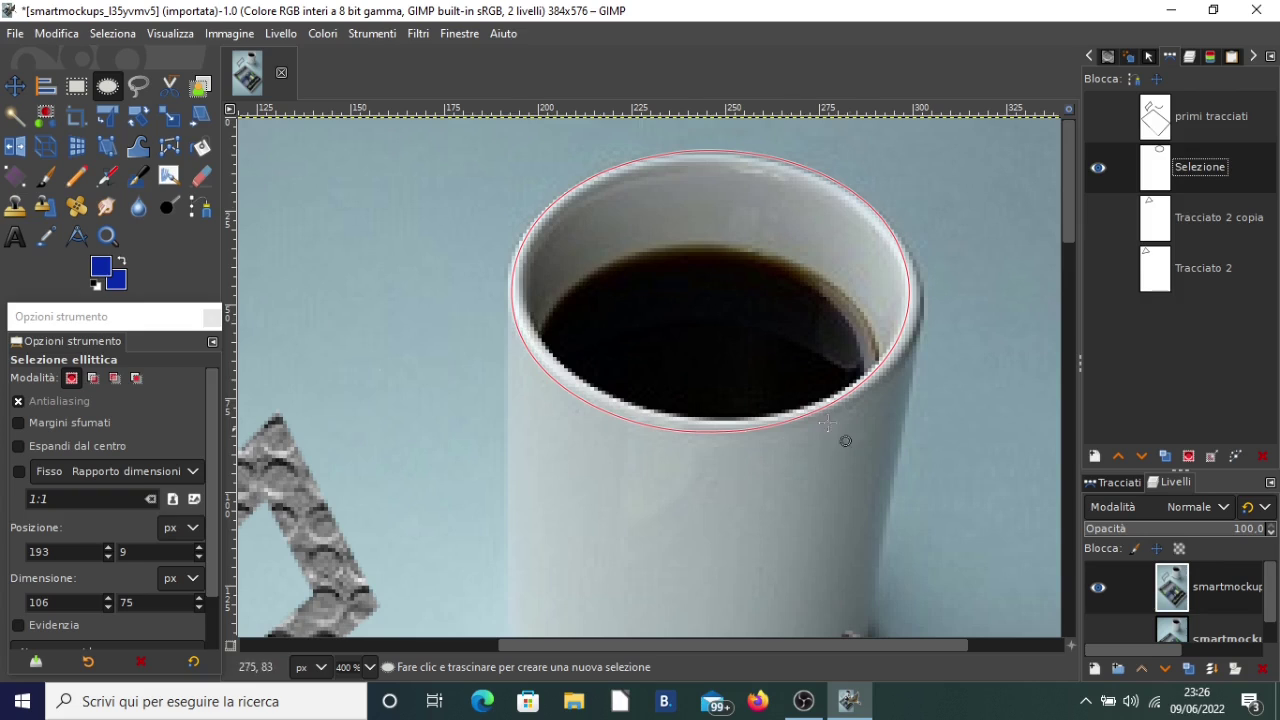
left_click(201, 207)
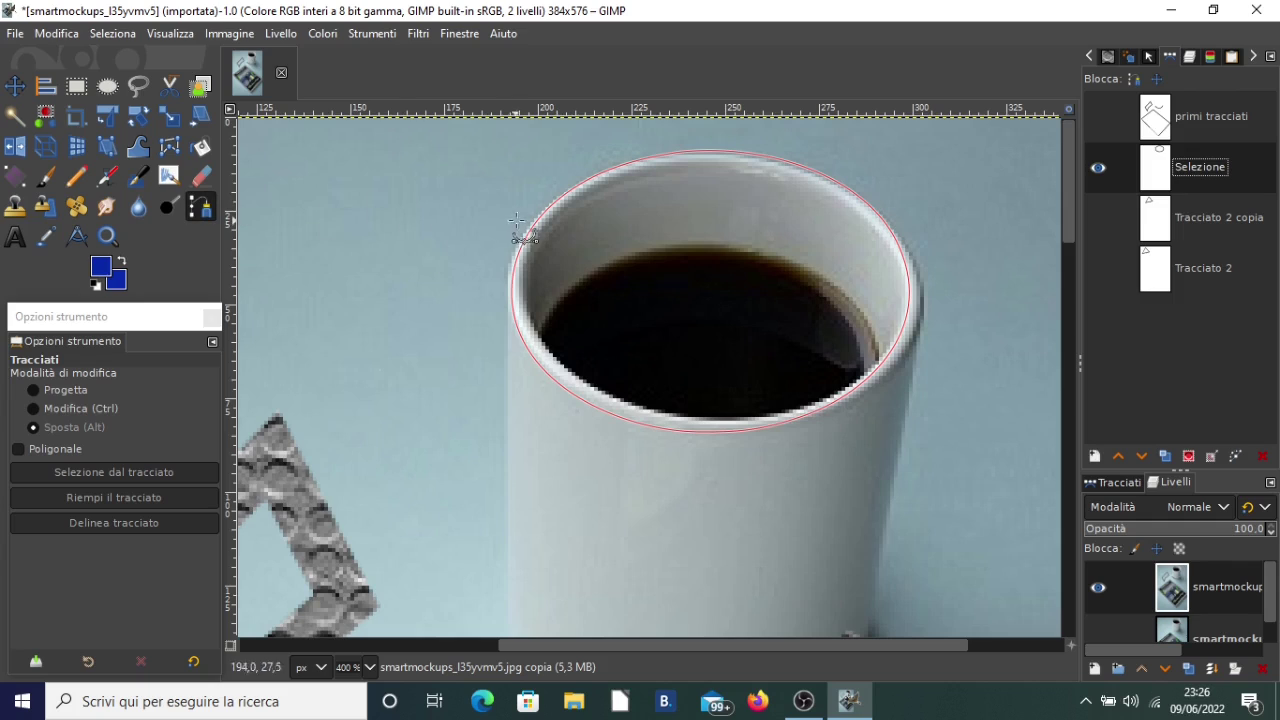
left_click(530, 340, "alt")
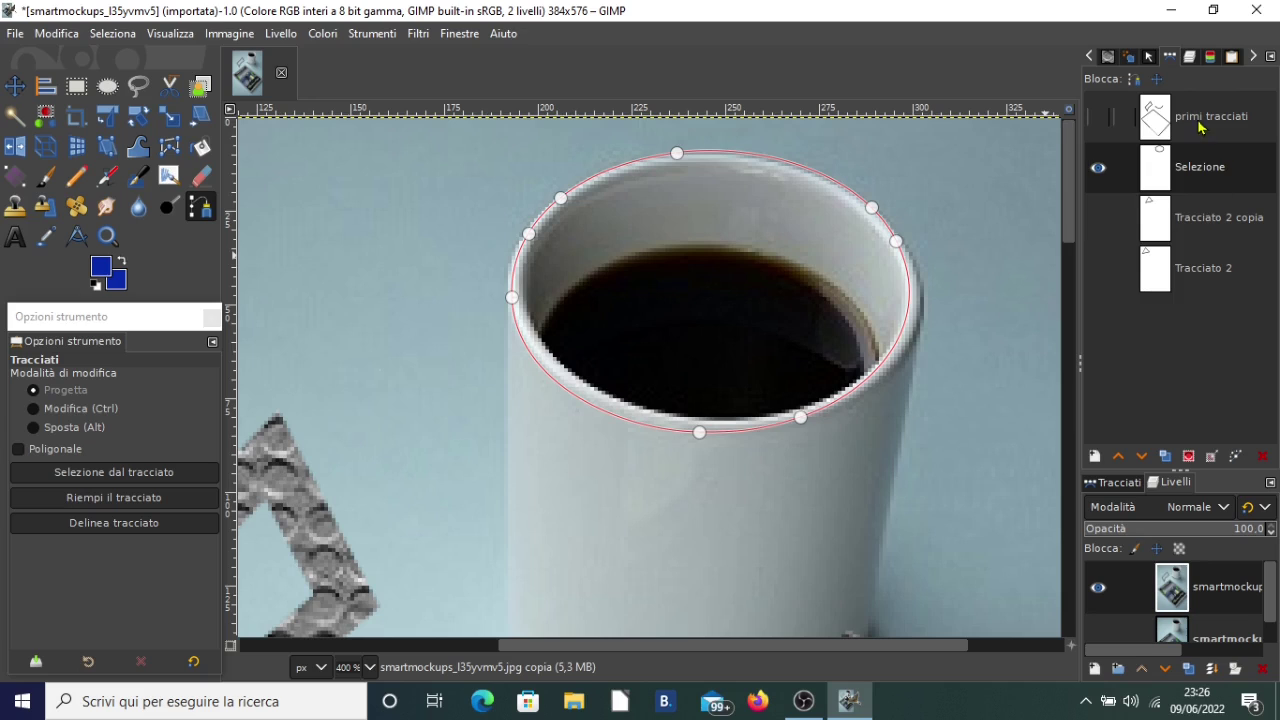
- Cancel the Stroke Path dialog and delete primi tracciati, Tracciato 2 copia and Tracciato 2
left_click(1236, 457)
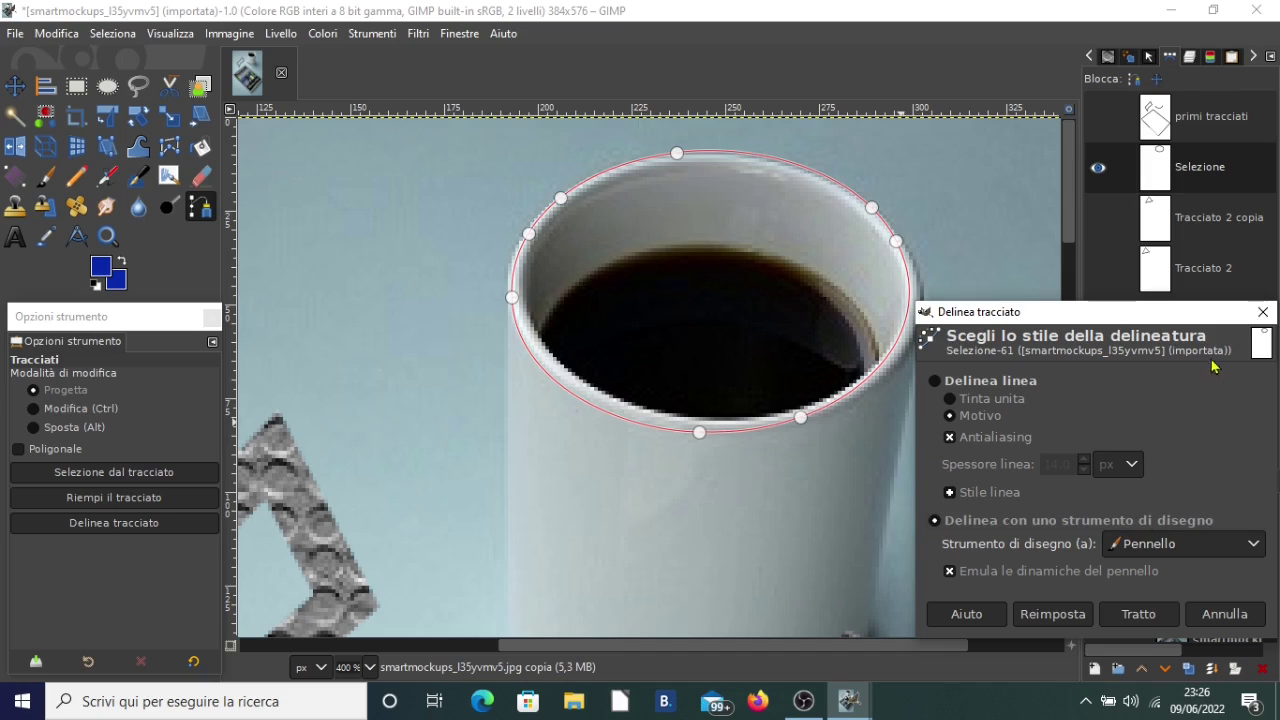
left_click(1263, 311)
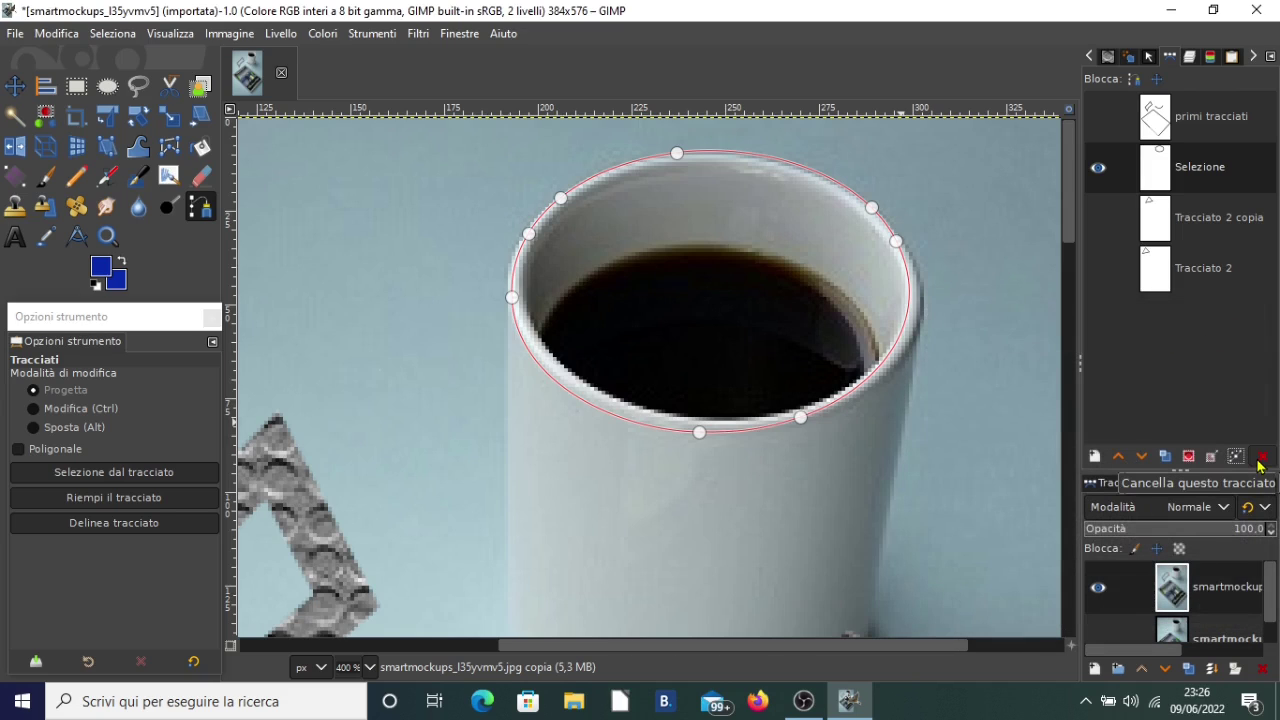
left_click(1207, 121)
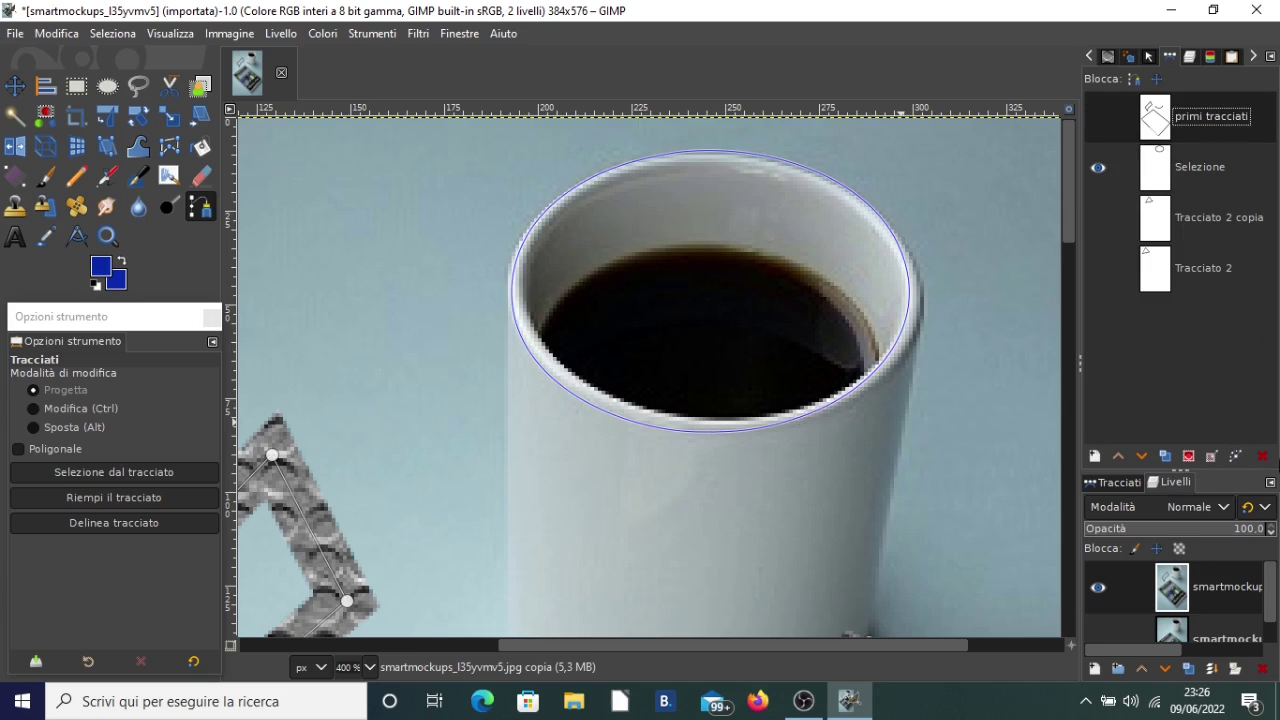
left_click(1262, 456)
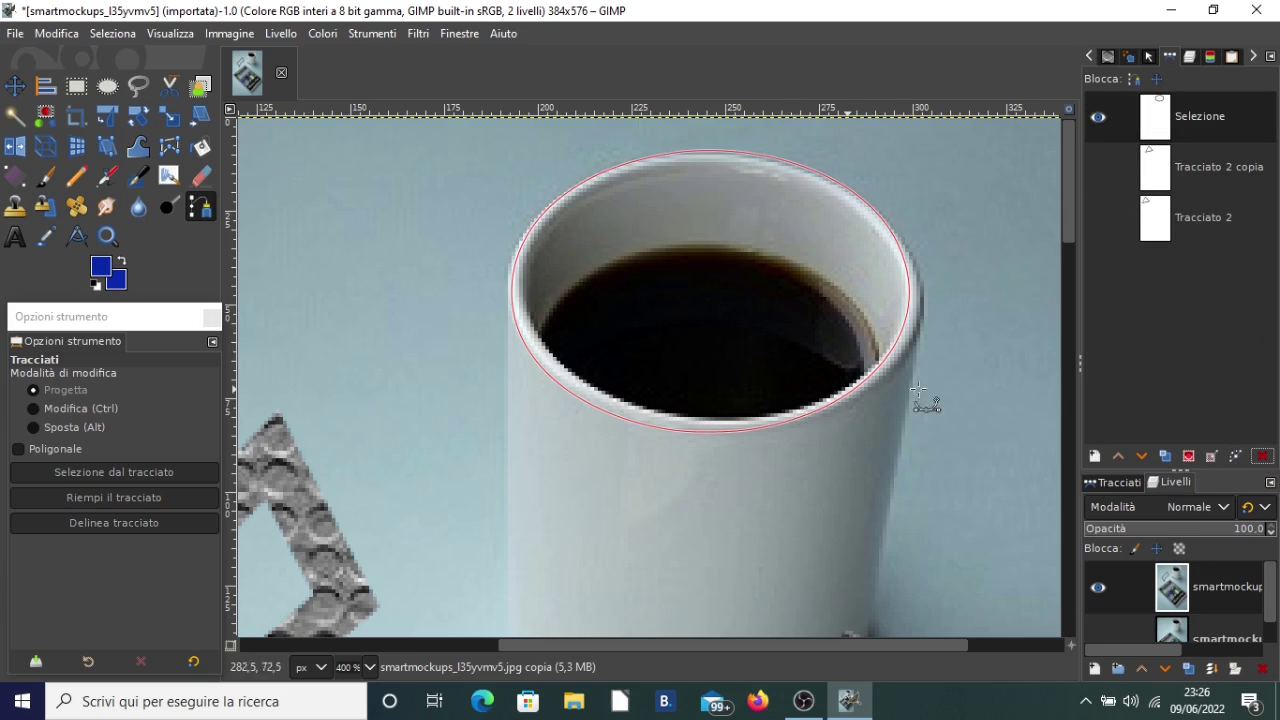
left_click(1218, 180)
left_click(1262, 456)
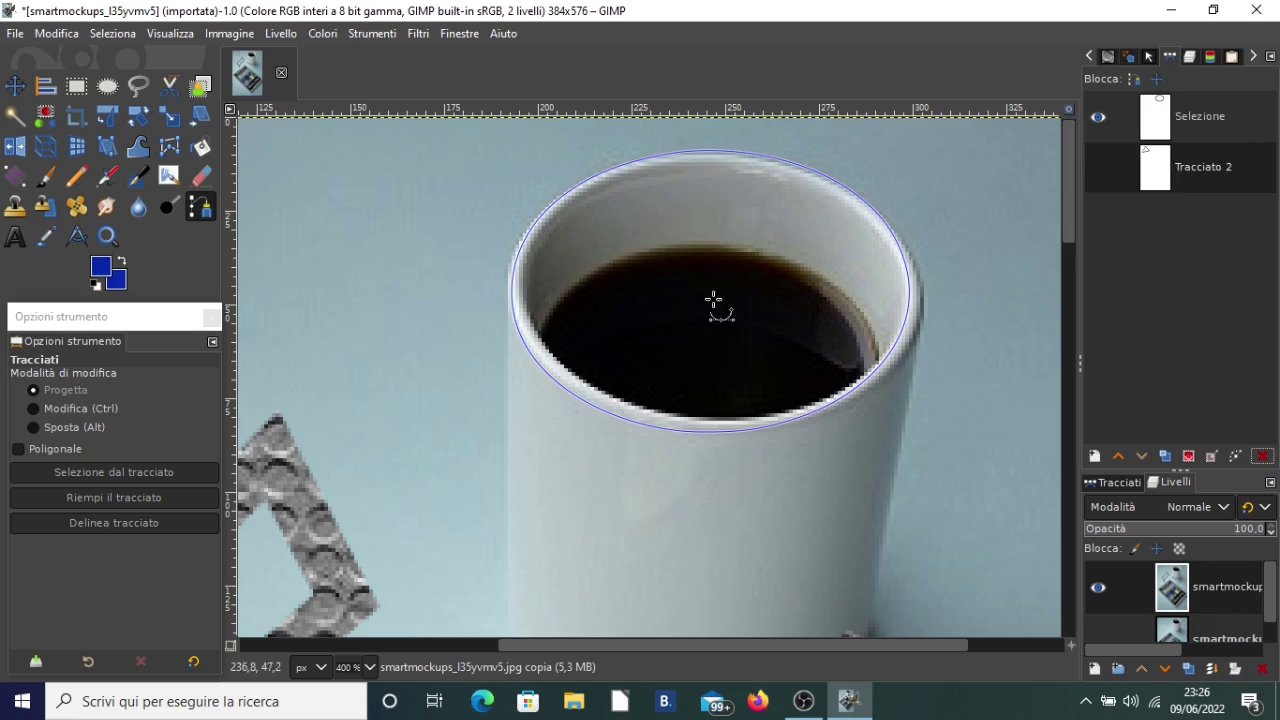
left_click(1262, 456)
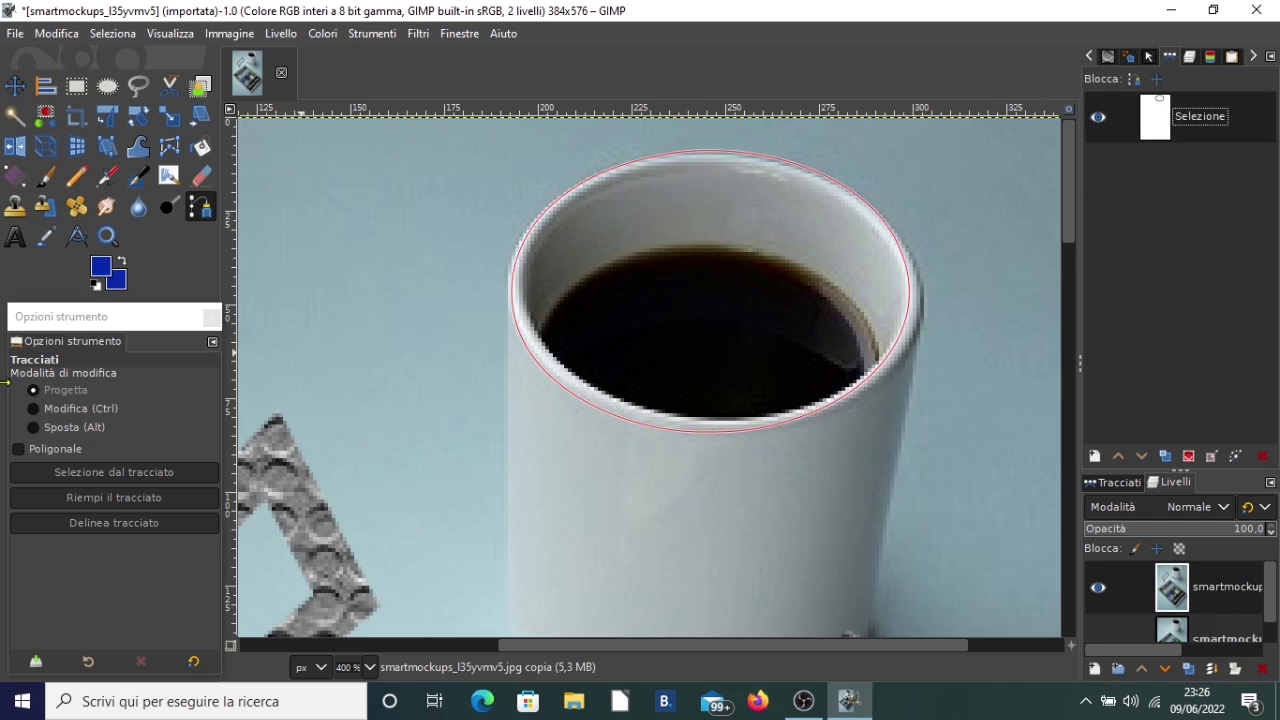
- Activate the Selezione ellipse path on the canvas to show its anchors
left_click(585, 204)
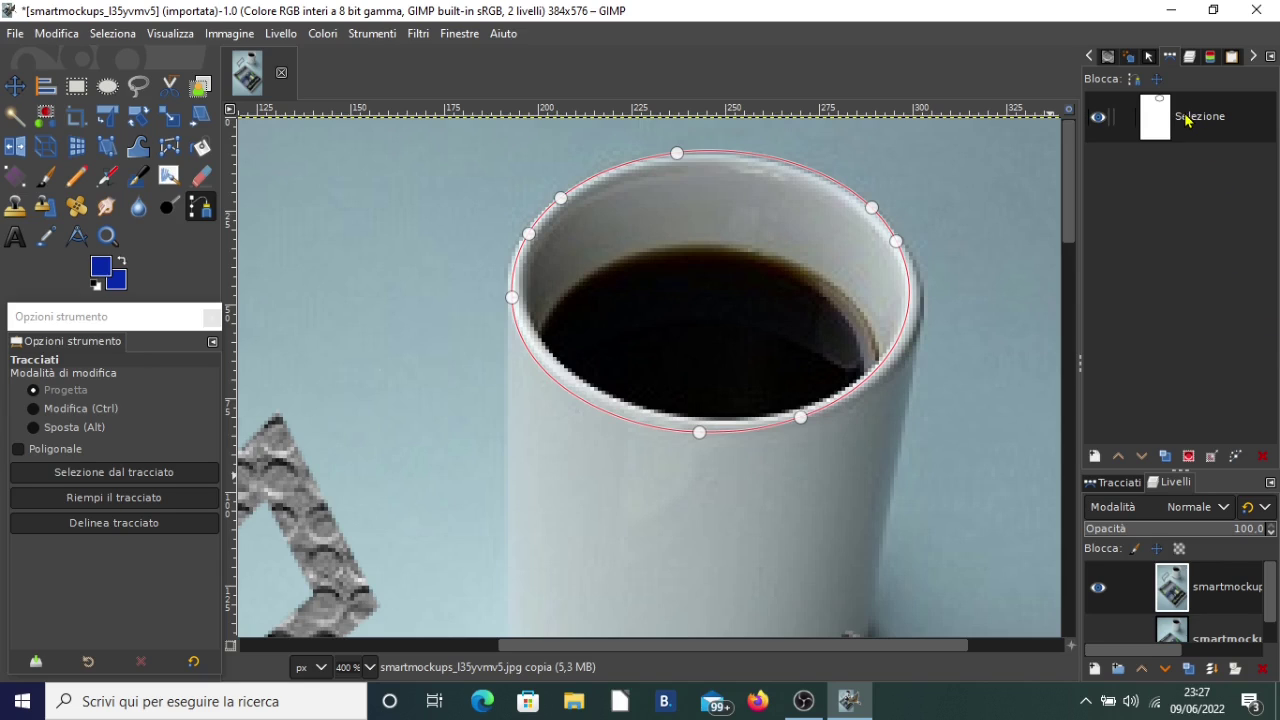
- Create a new 384×576 image
left_click(12, 35)
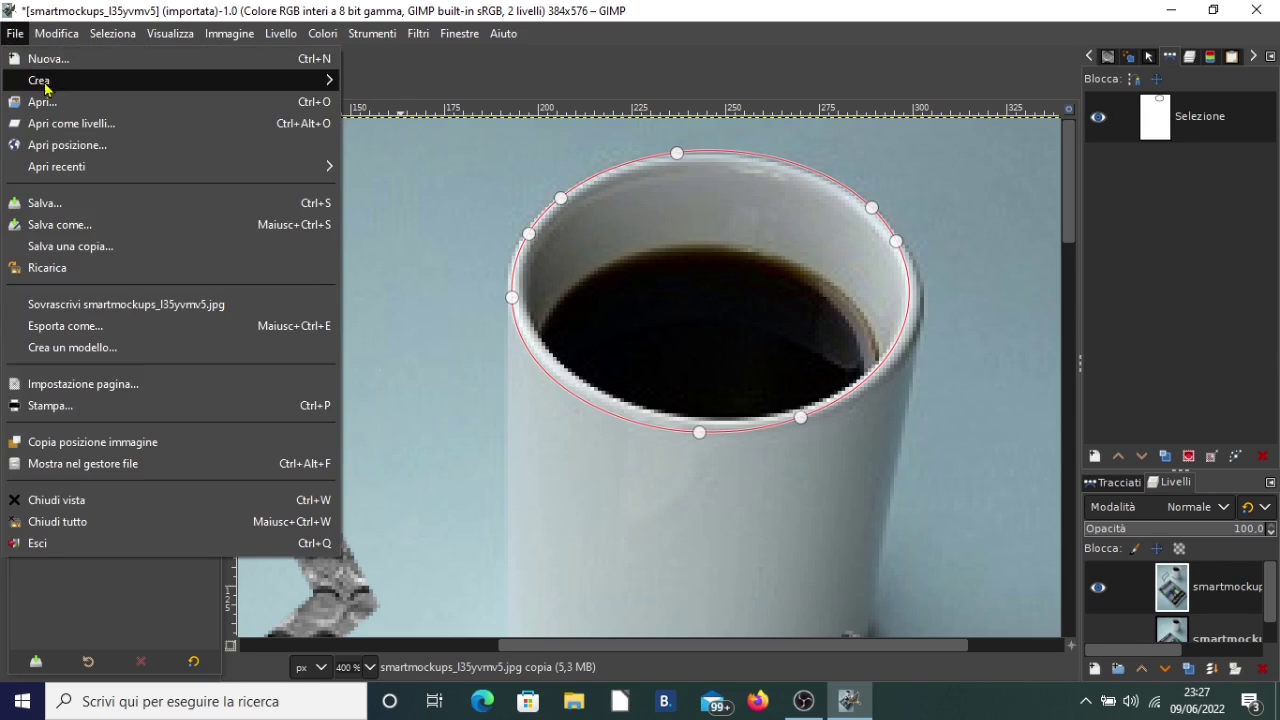
left_click(25, 58)
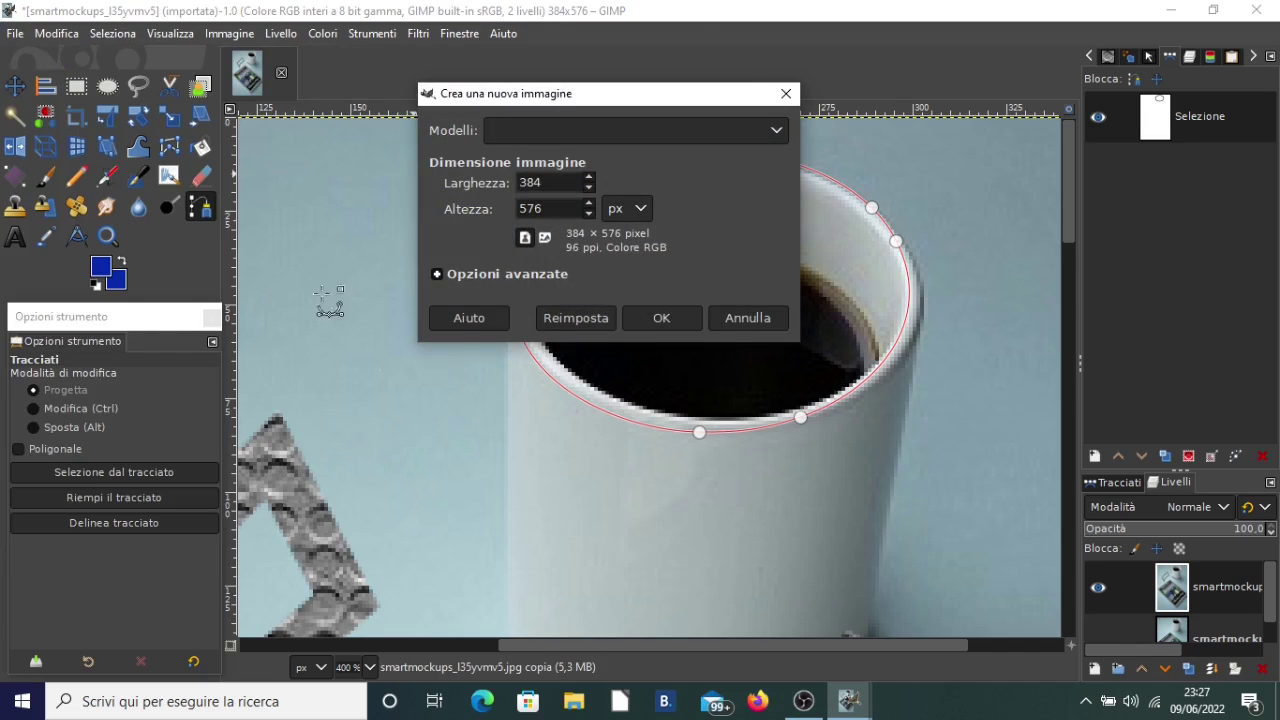
left_click(662, 318)
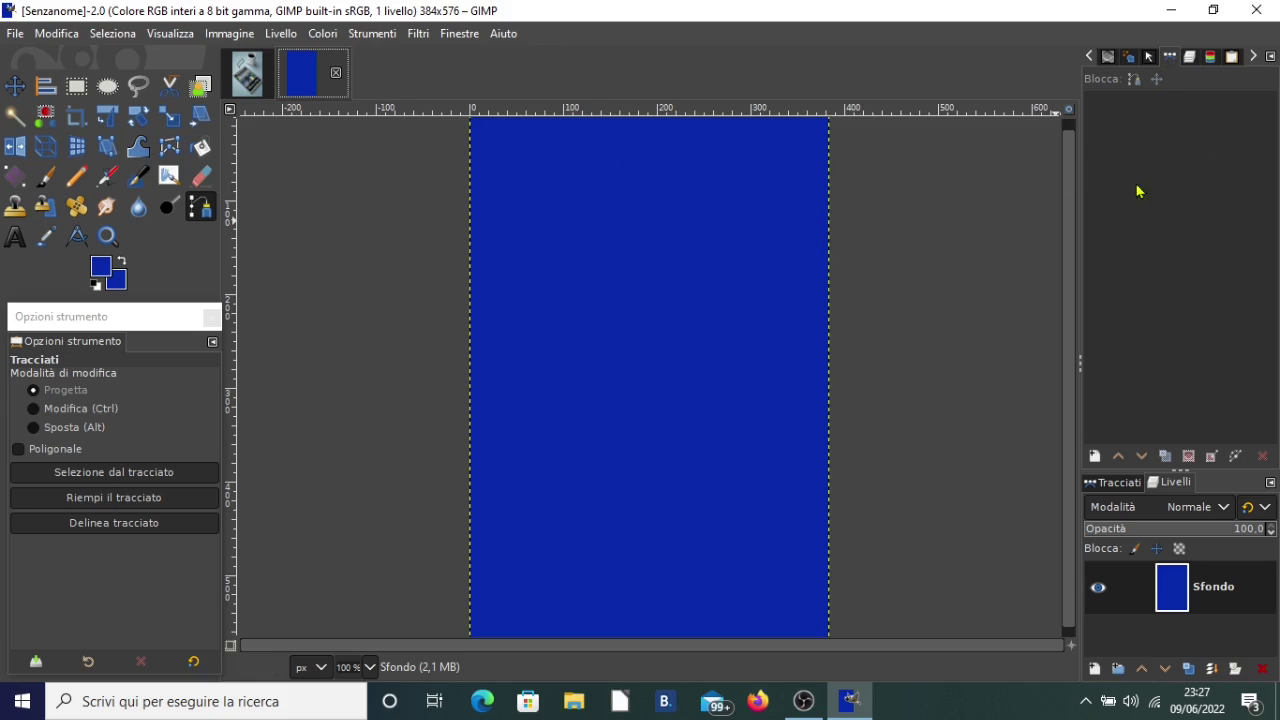
- Copy the mug image's Selezione path and open the new image's Paths context menu
left_click(260, 73)
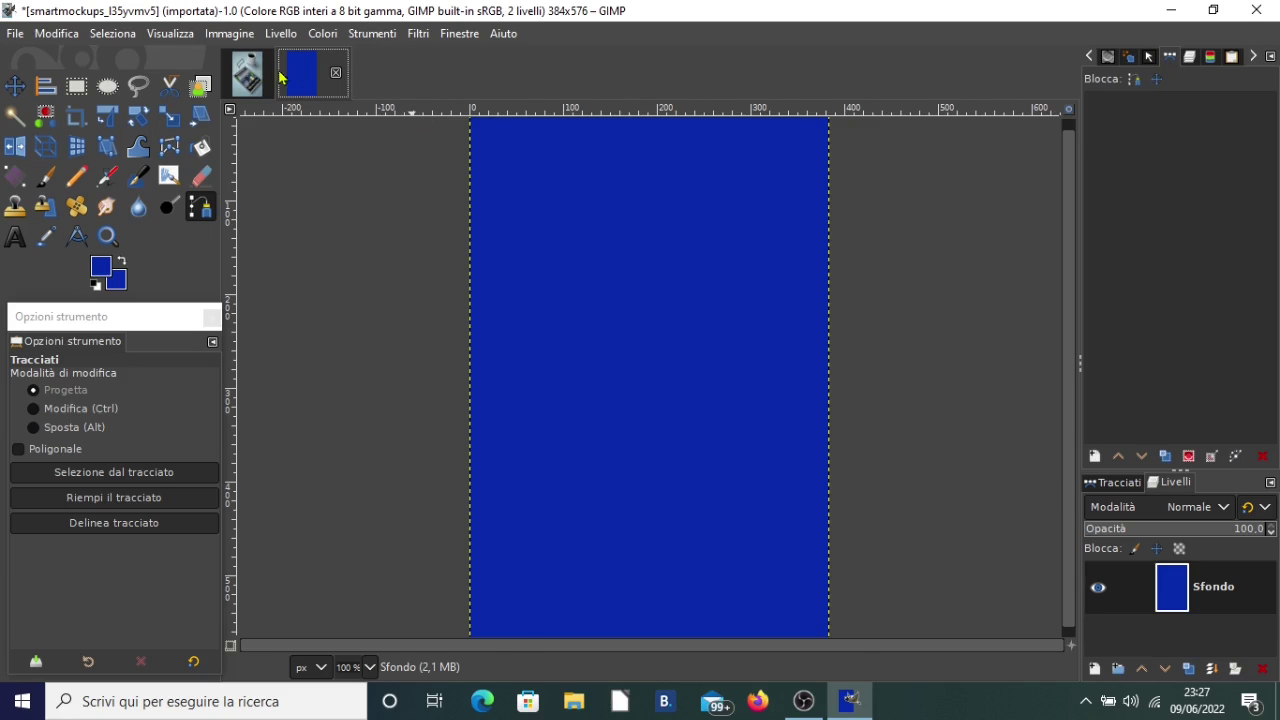
right_click(1198, 118)
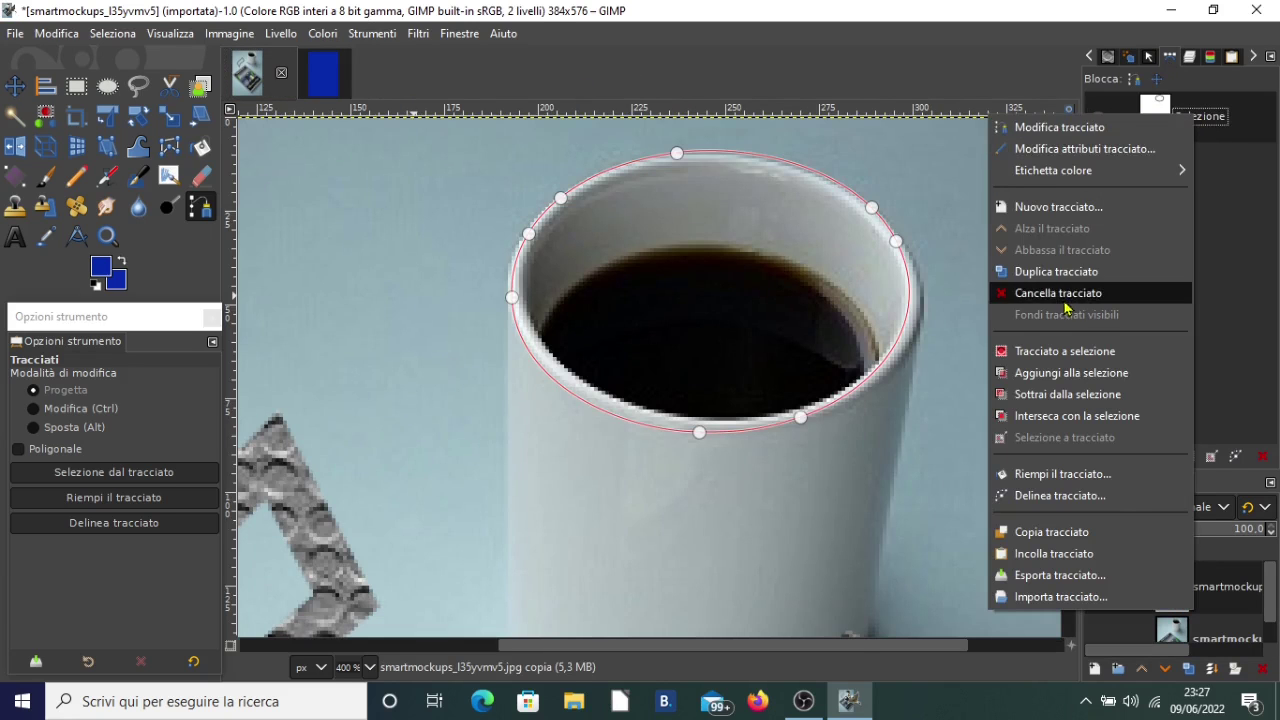
left_click(326, 82)
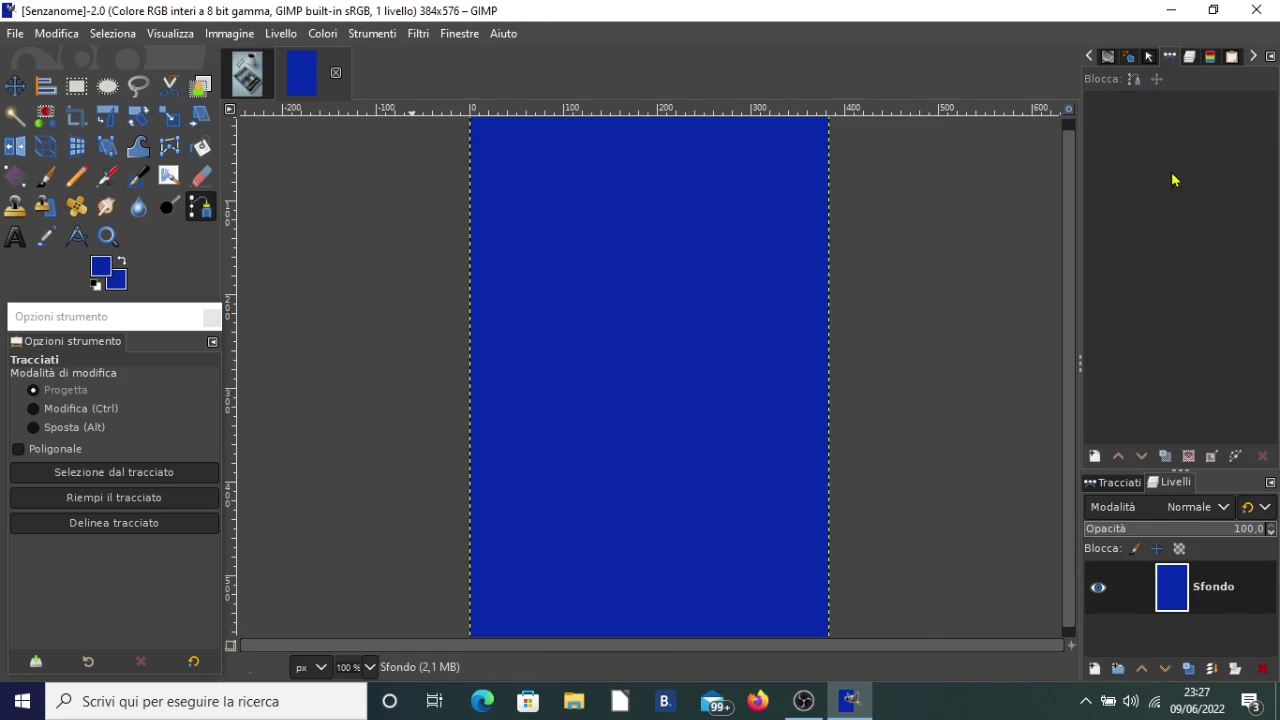
right_click(1140, 166)
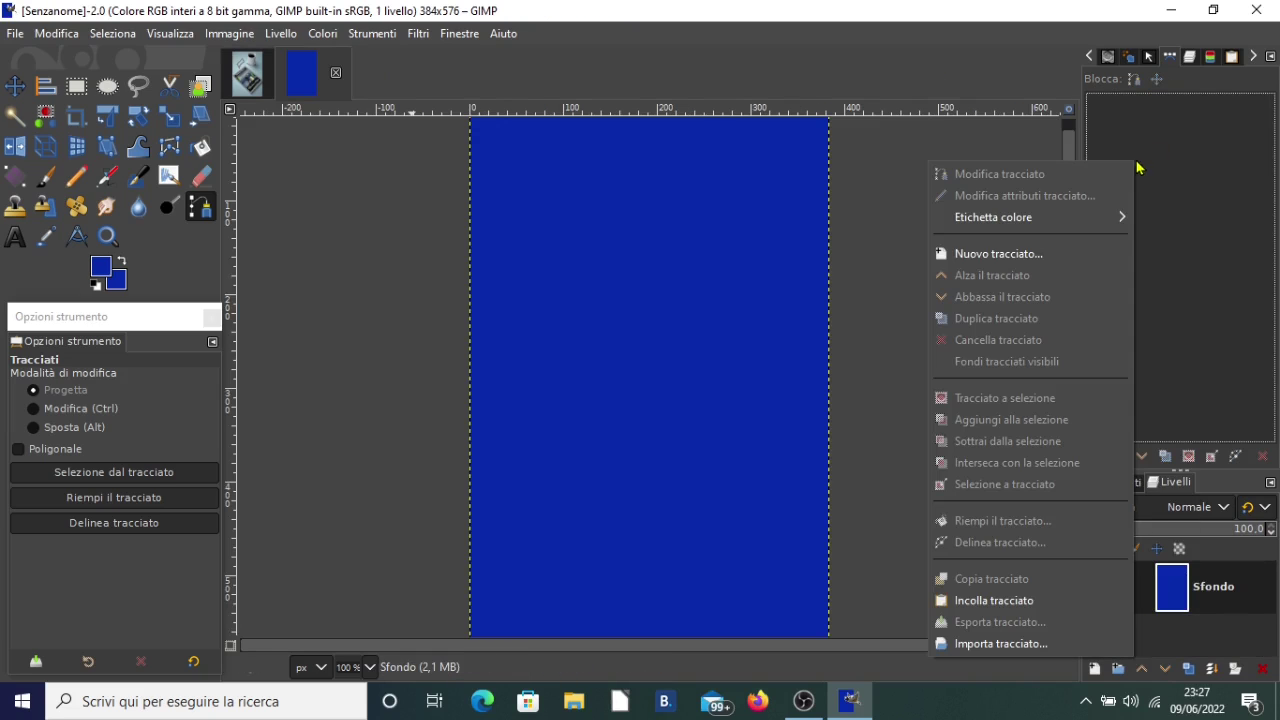
- Paste the Selezione ellipse path into the blue image and show its outline near the top
left_click(993, 600)
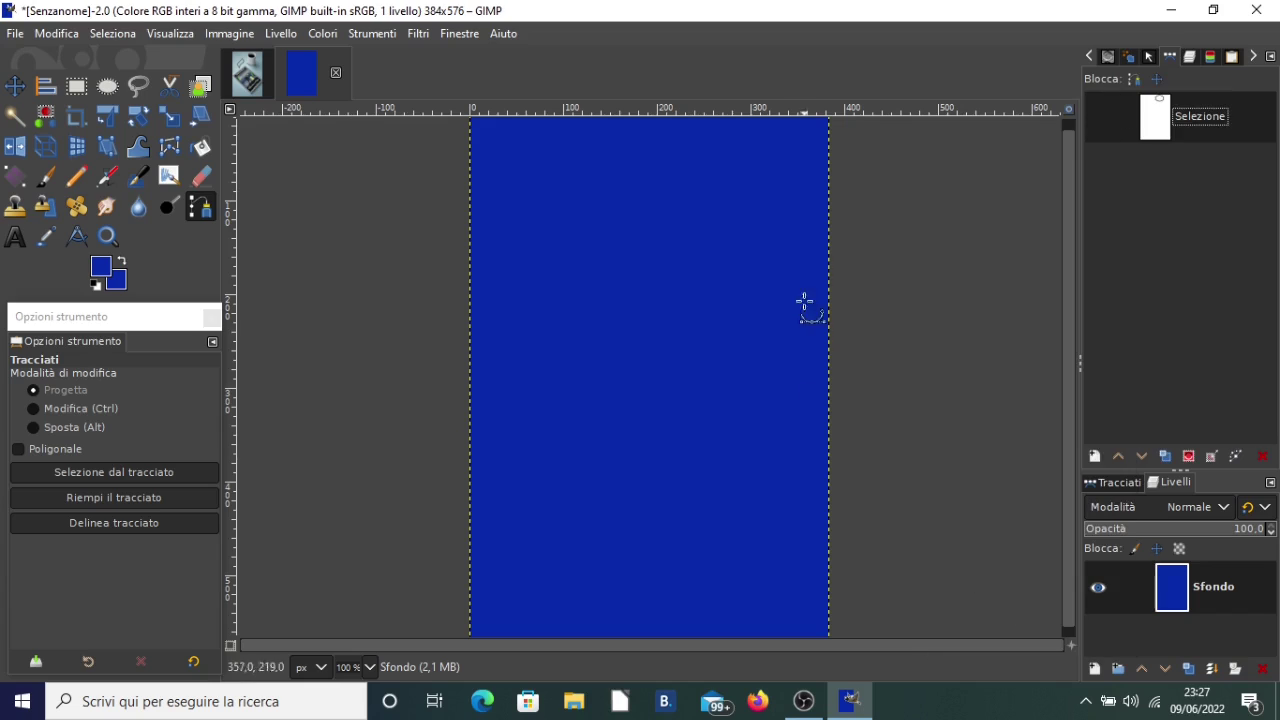
left_click(1100, 118)
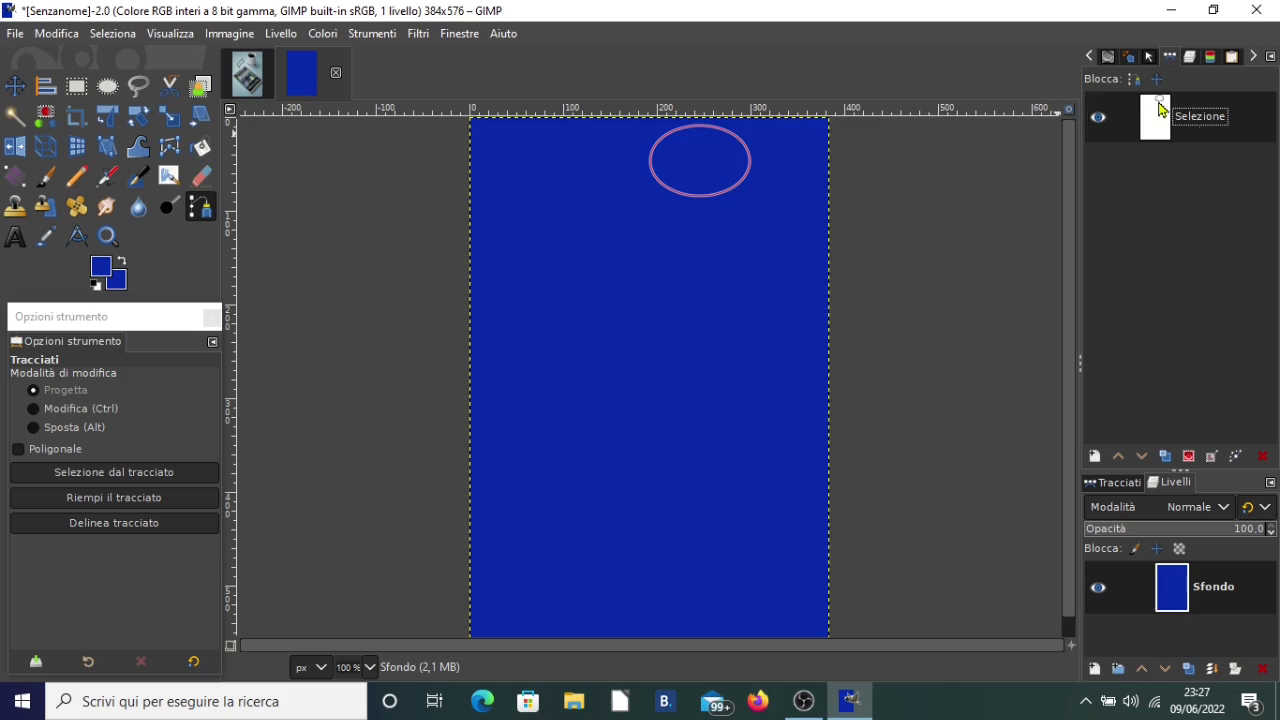
right_click(1201, 119)
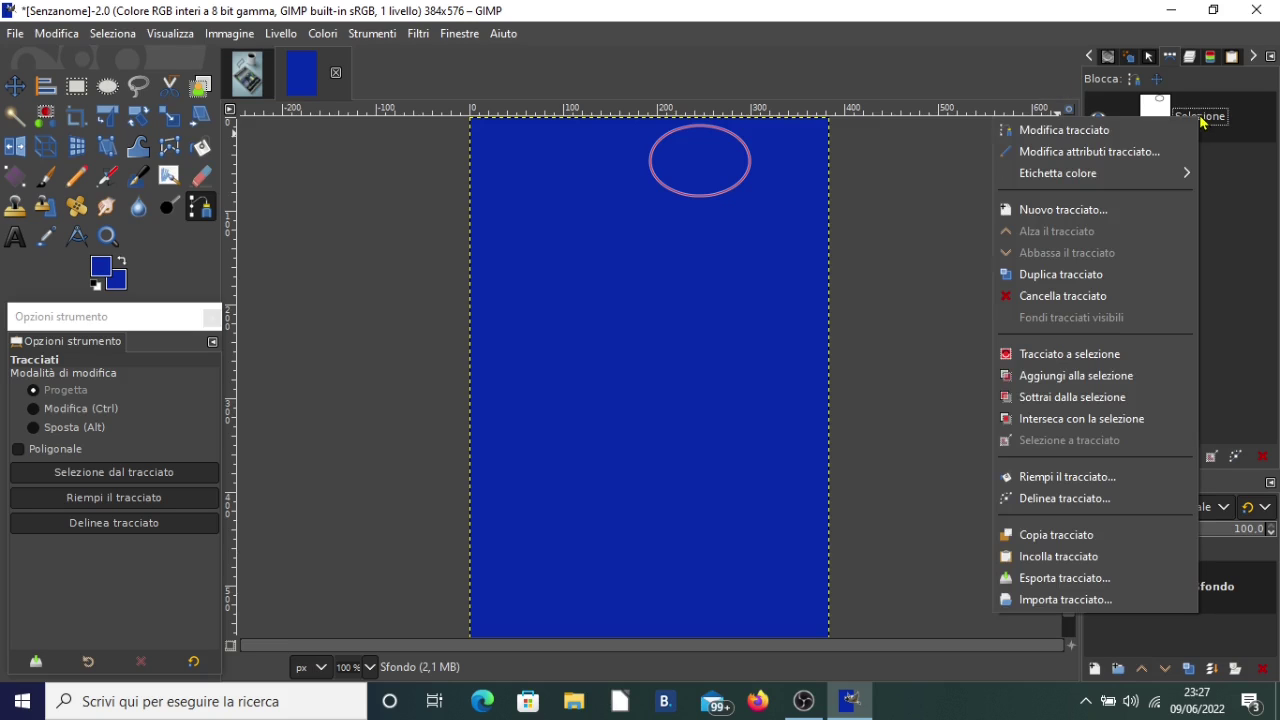
left_click(1060, 578)
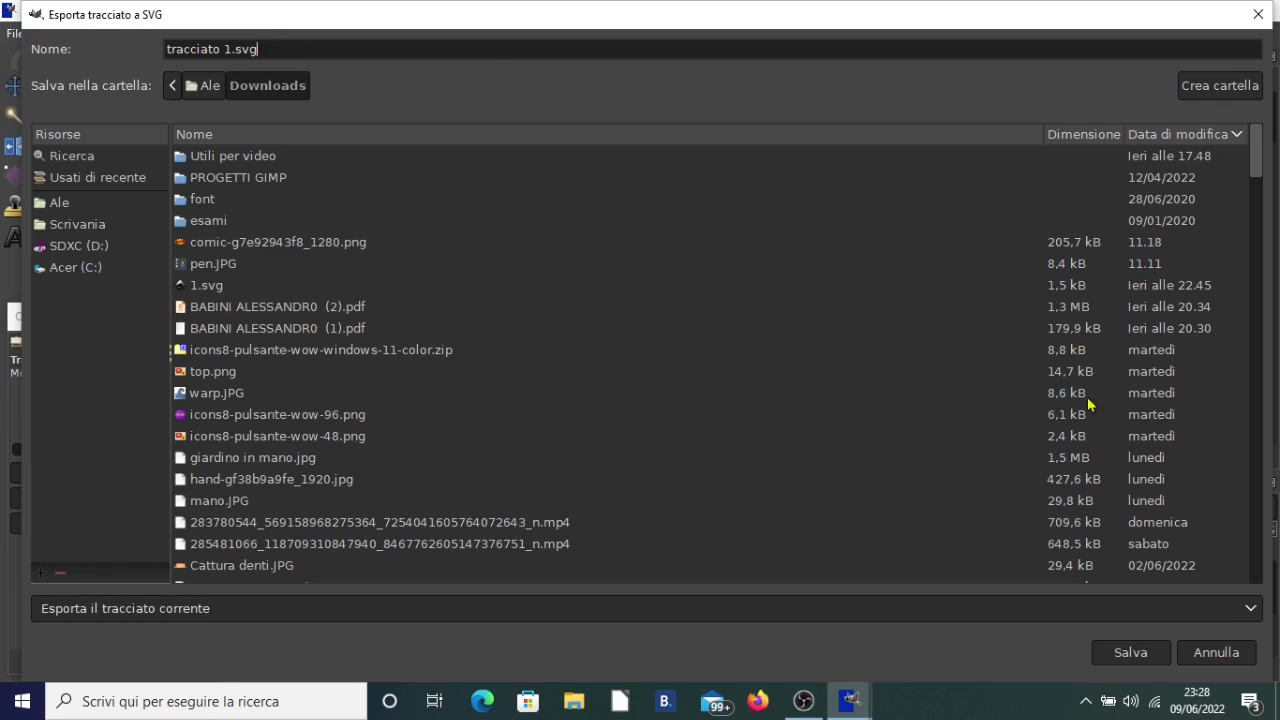
left_click(1259, 14)
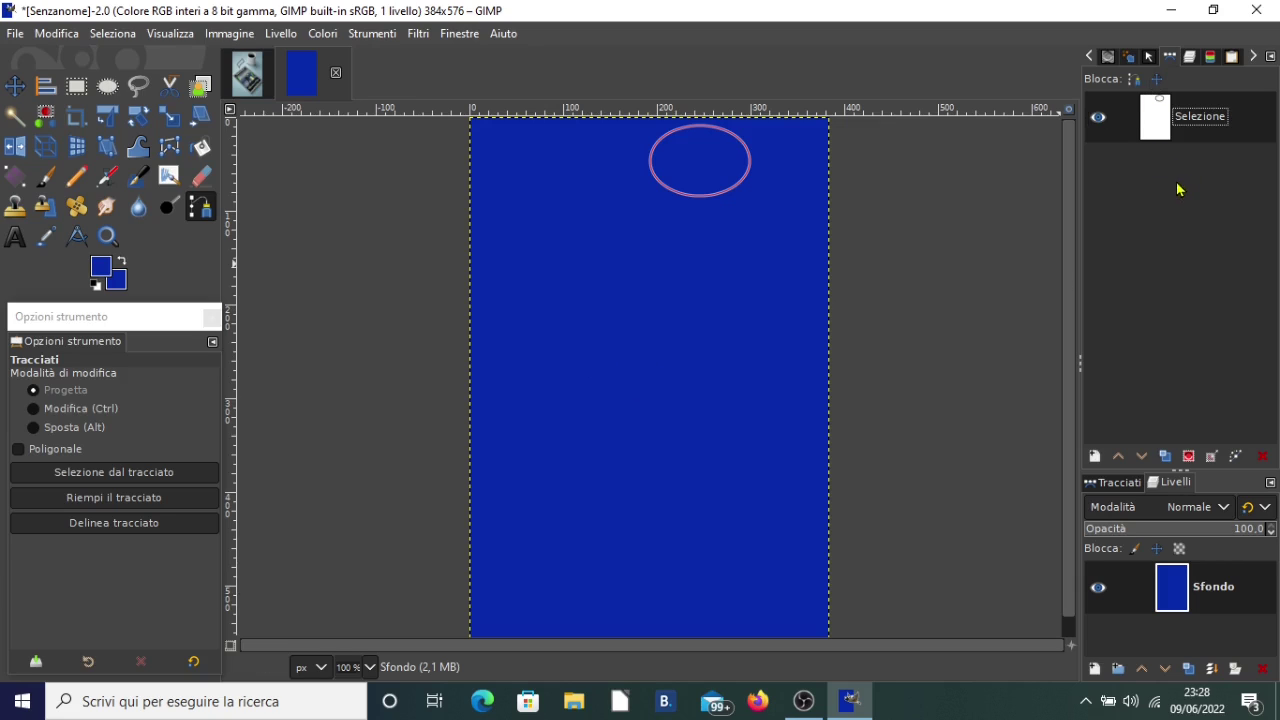
- Import the 1.svg path, then delete the stray 'Senza nome #1' path, keeping only Selezione
right_click(1145, 193)
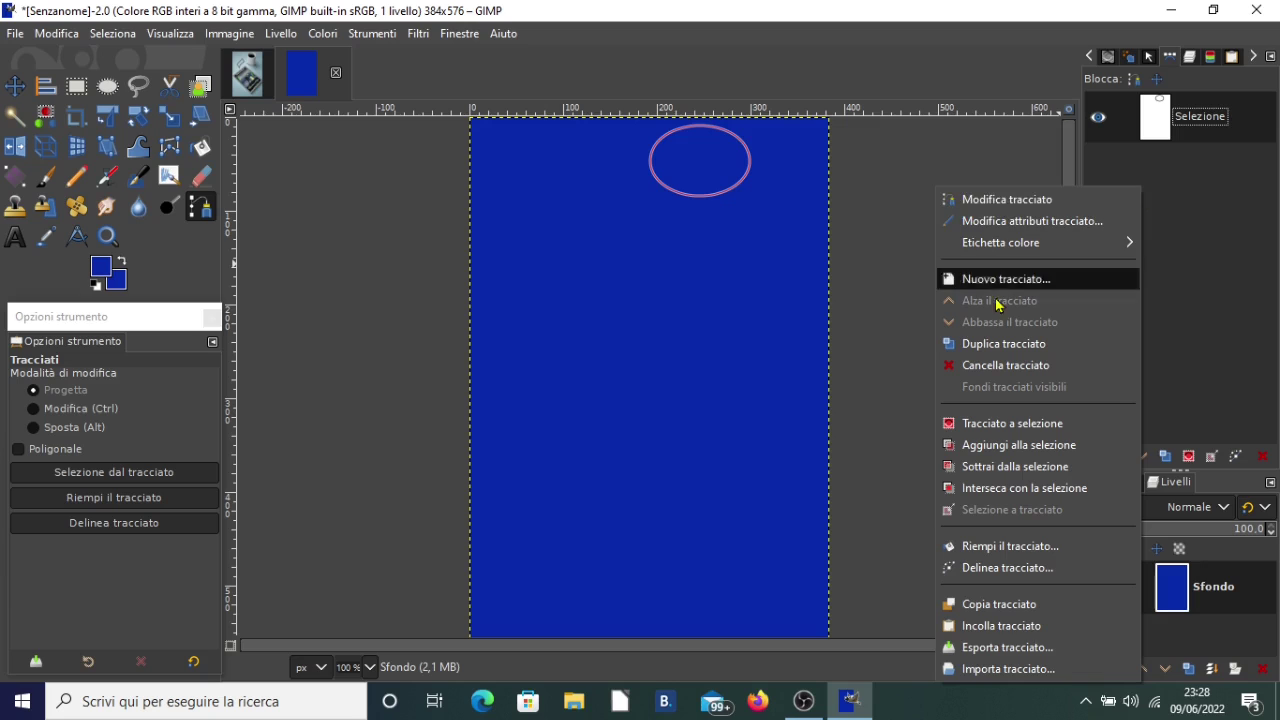
left_click(1005, 668)
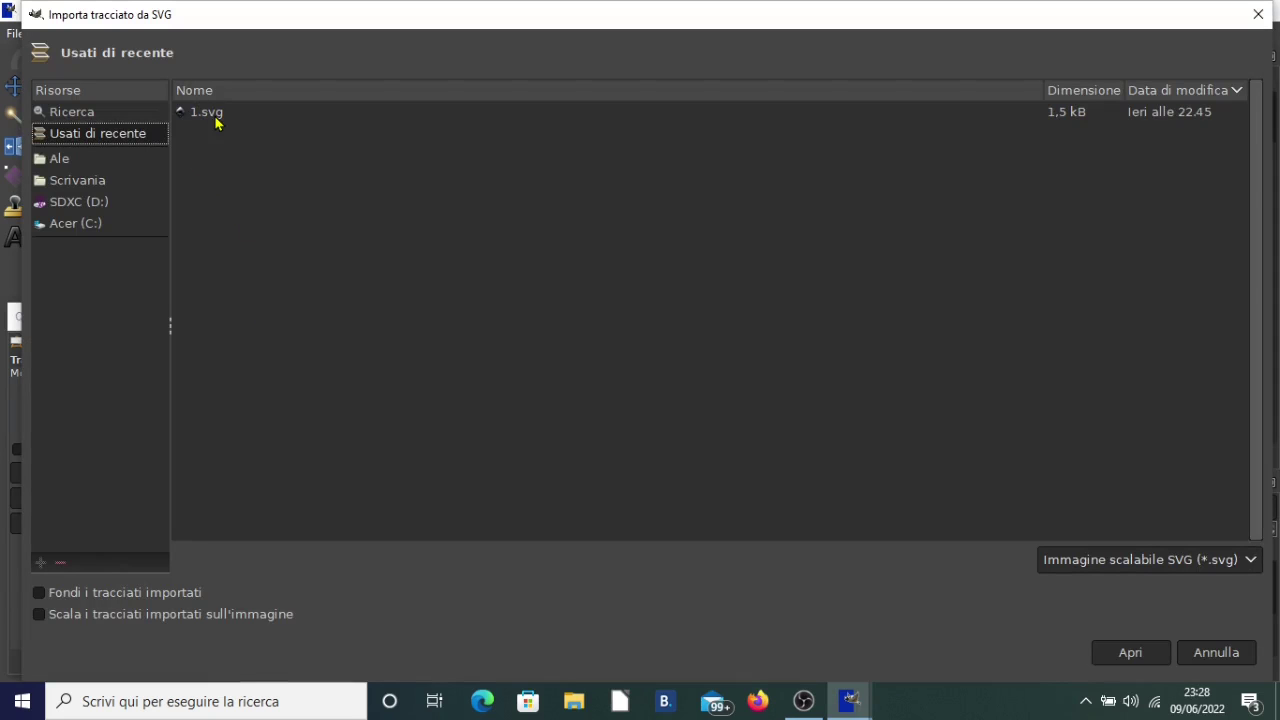
double_click(216, 115)
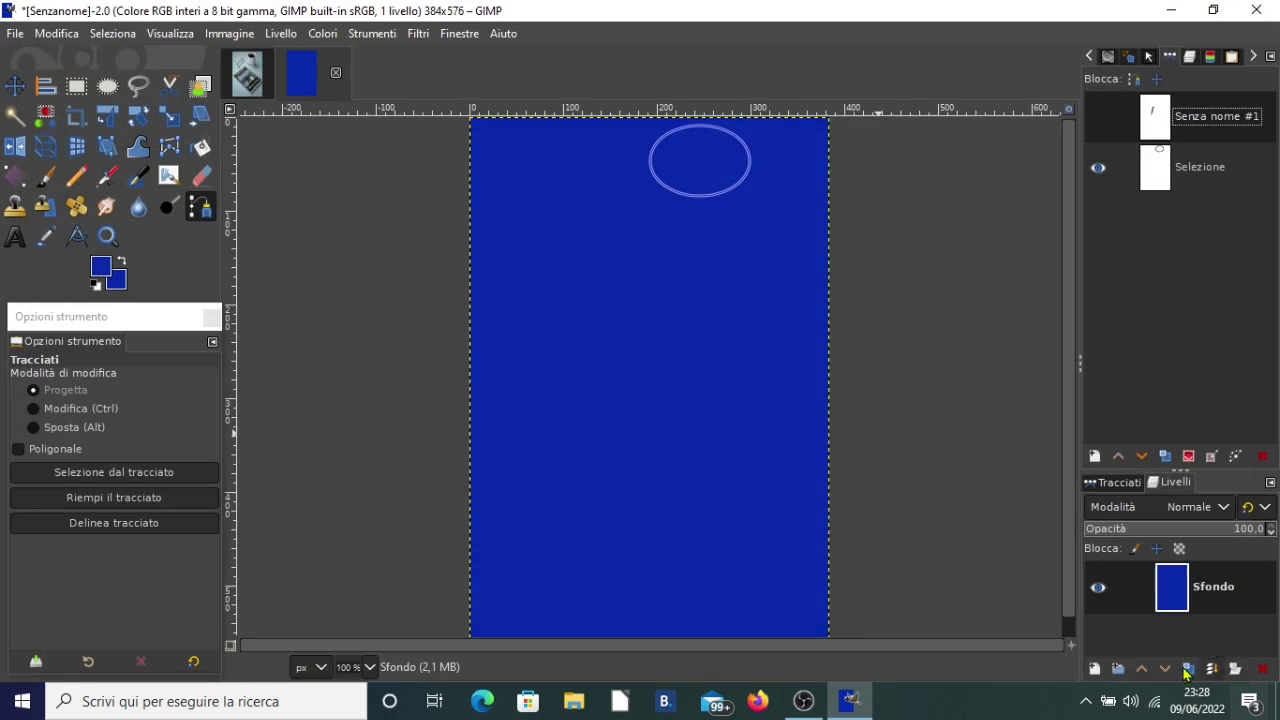
left_click(1098, 117)
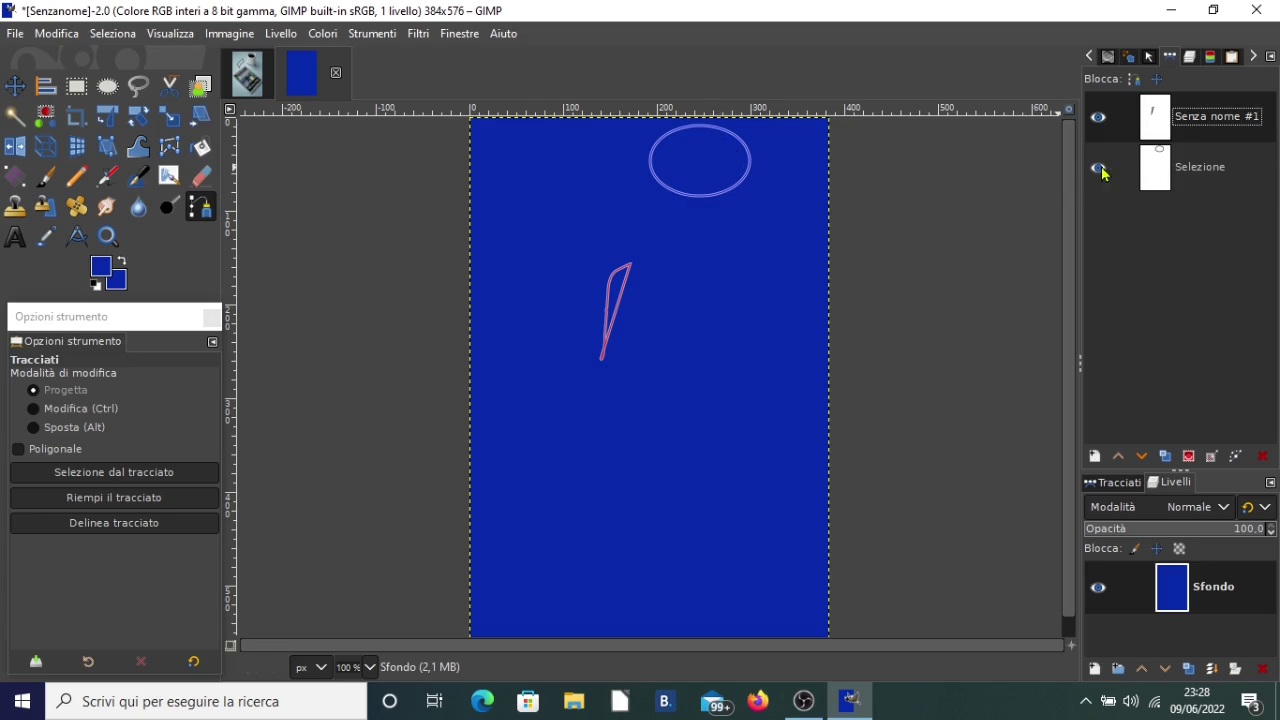
left_click(1262, 458)
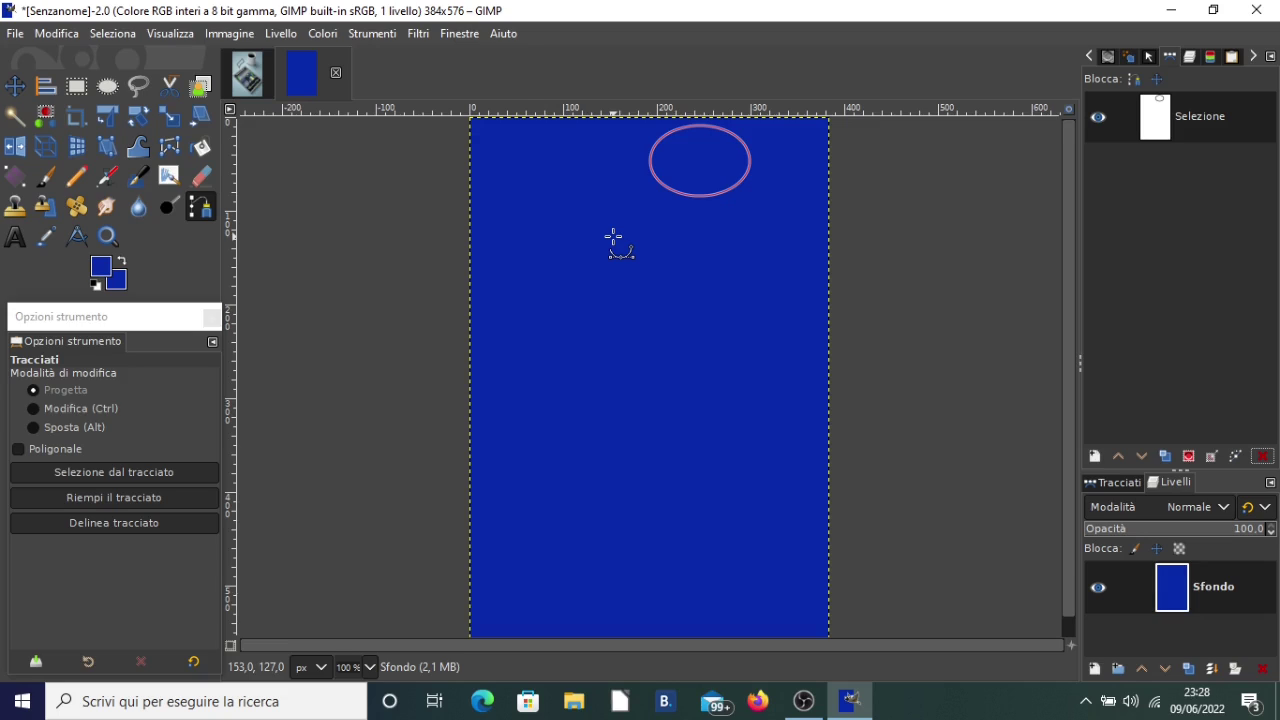
left_click(15, 236)
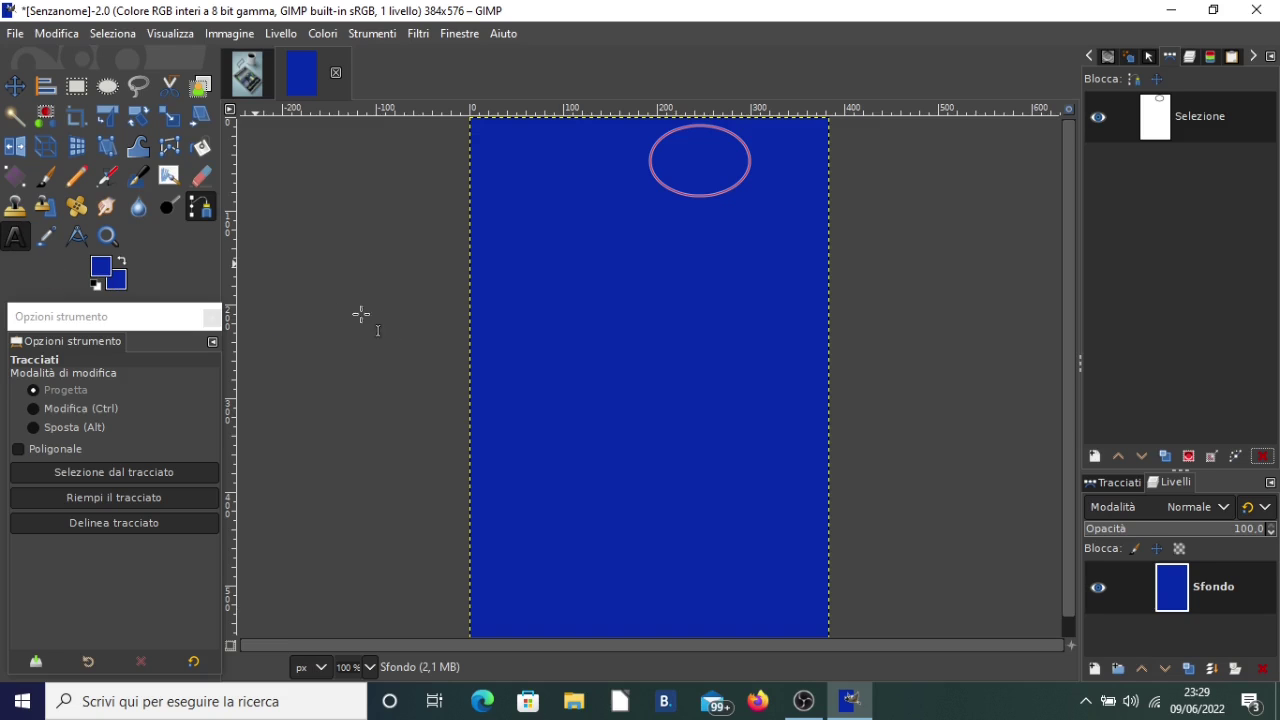
- Set the foreground colour to yellow and the text size to 30 px
left_click(102, 268)
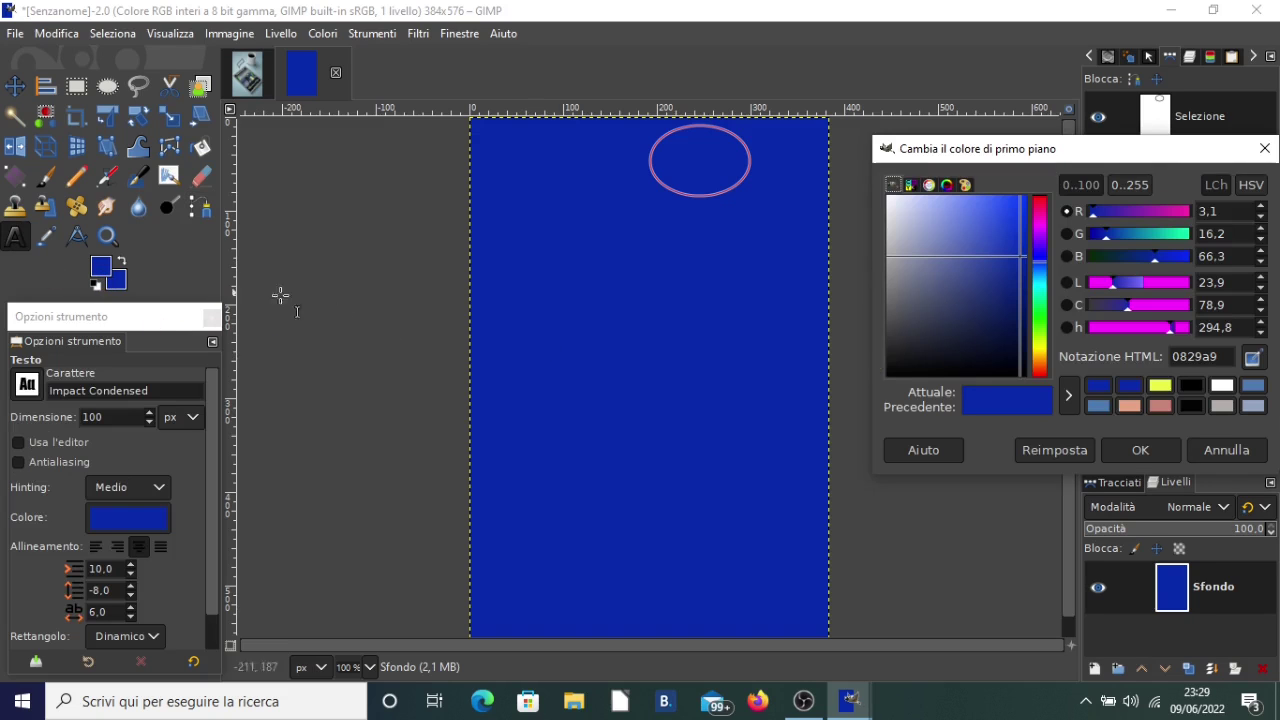
left_click(1160, 385)
left_click(1140, 450)
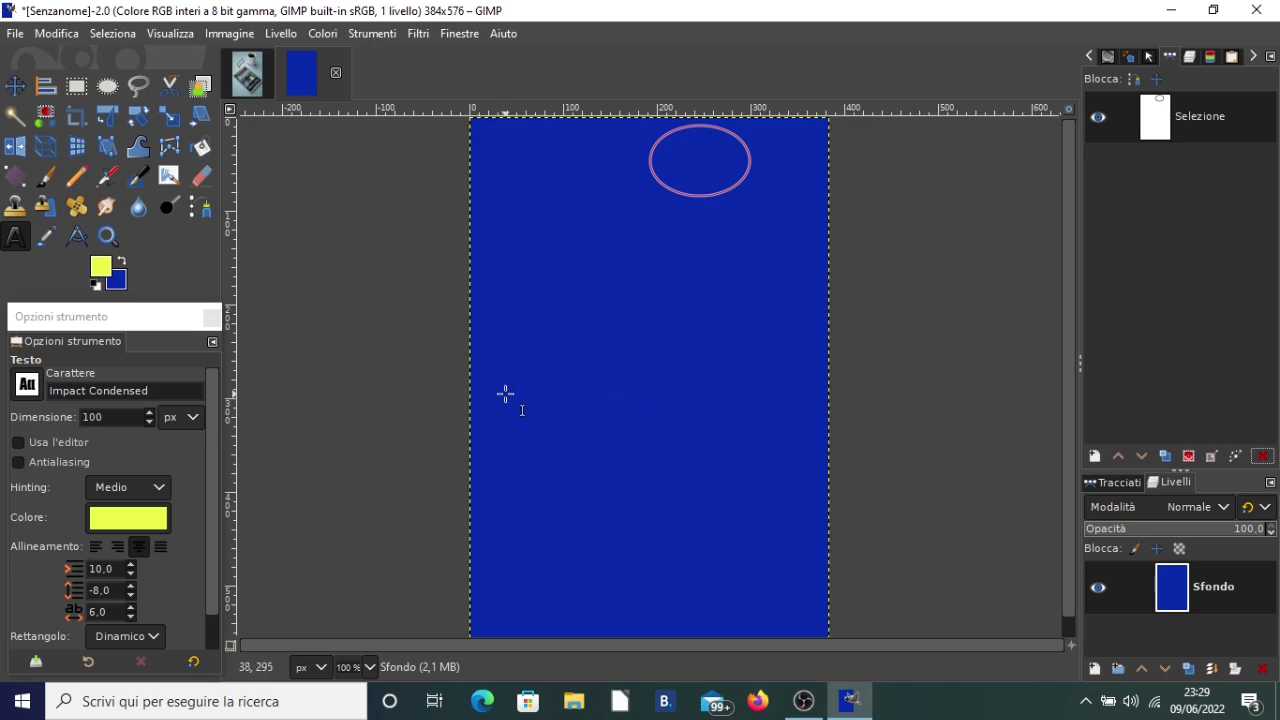
left_click_drag(122, 417, 8, 417)
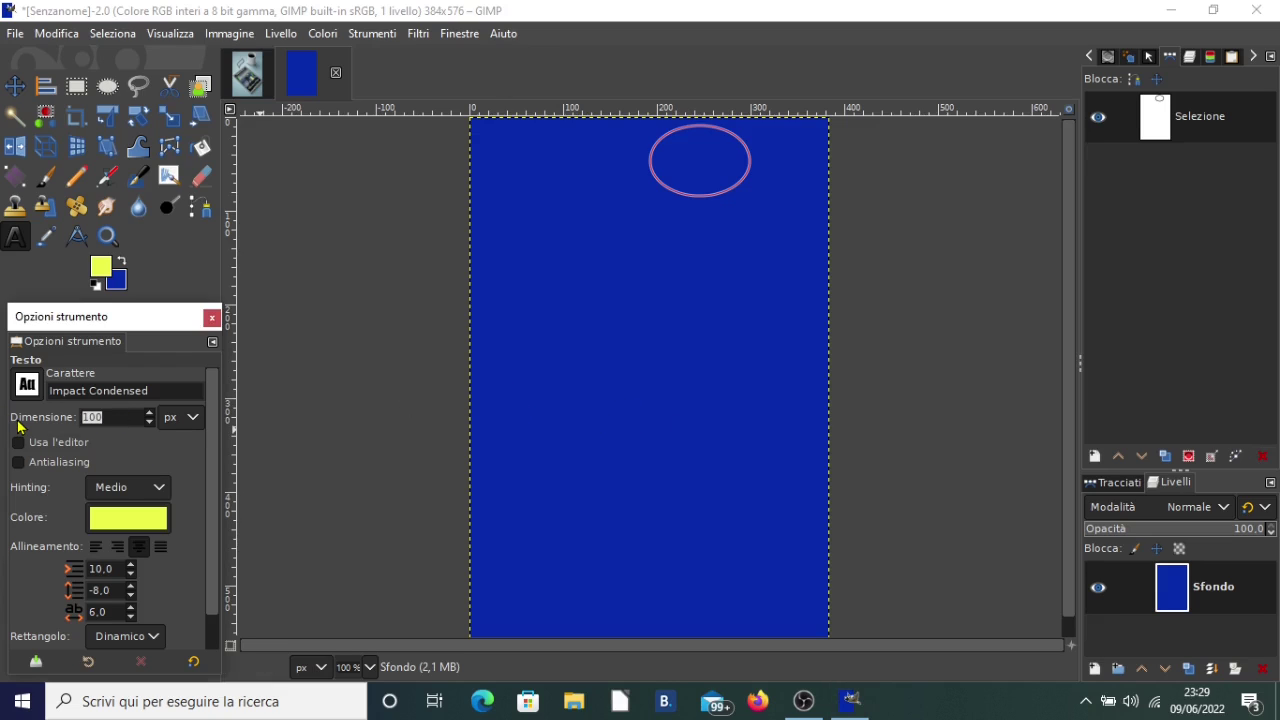
type("80")
left_click(544, 348)
type("ver")
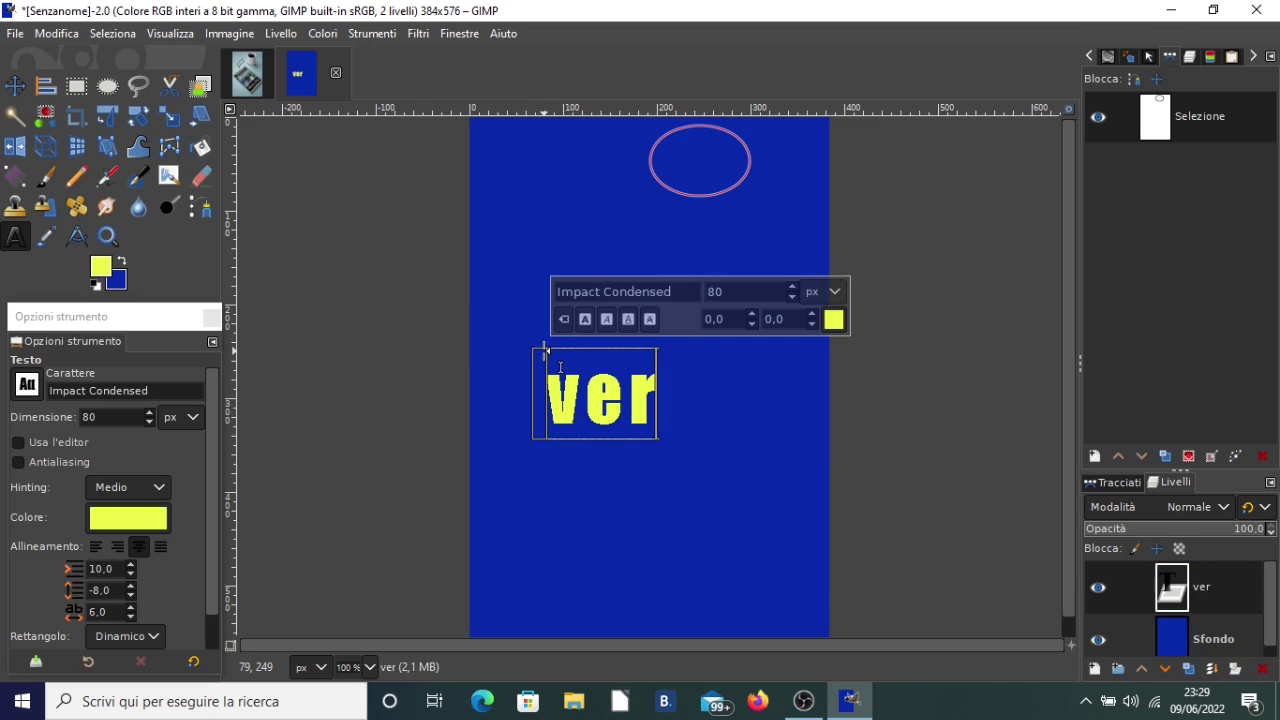
type("o")
key("BackSpace")
key("BackSpace")
key("BackSpace")
key("BackSpace")
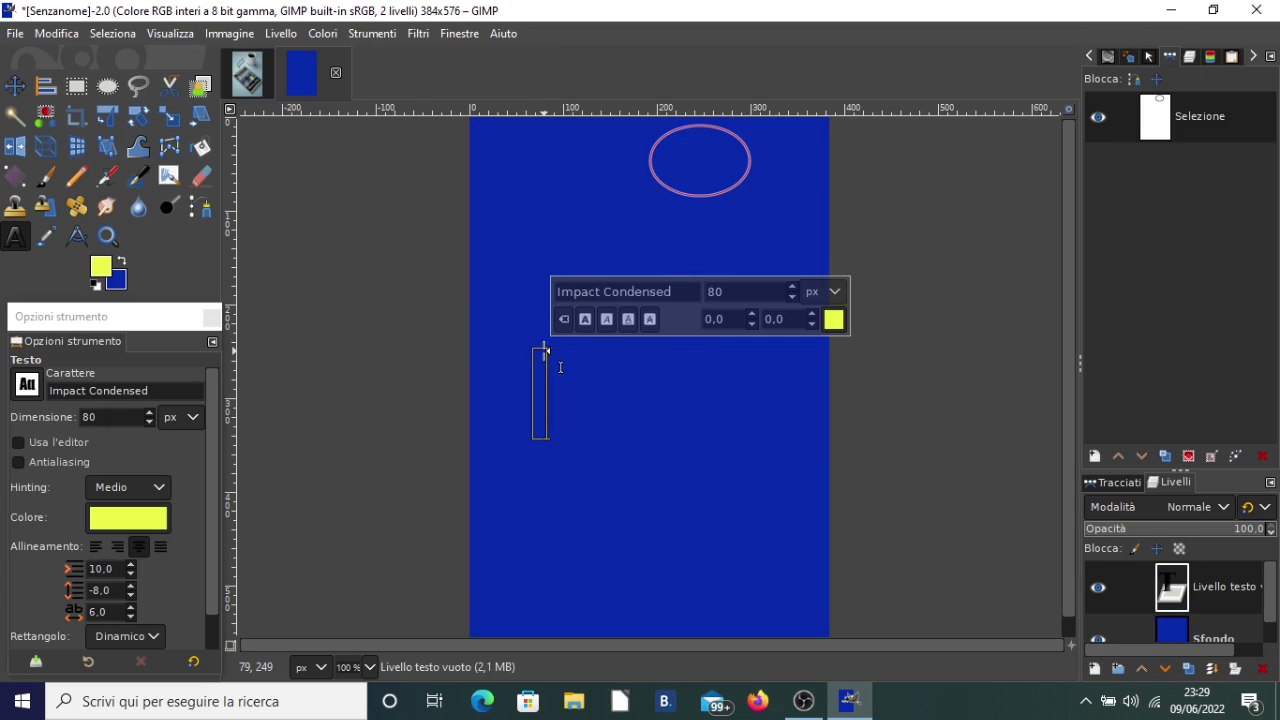
left_click(128, 417)
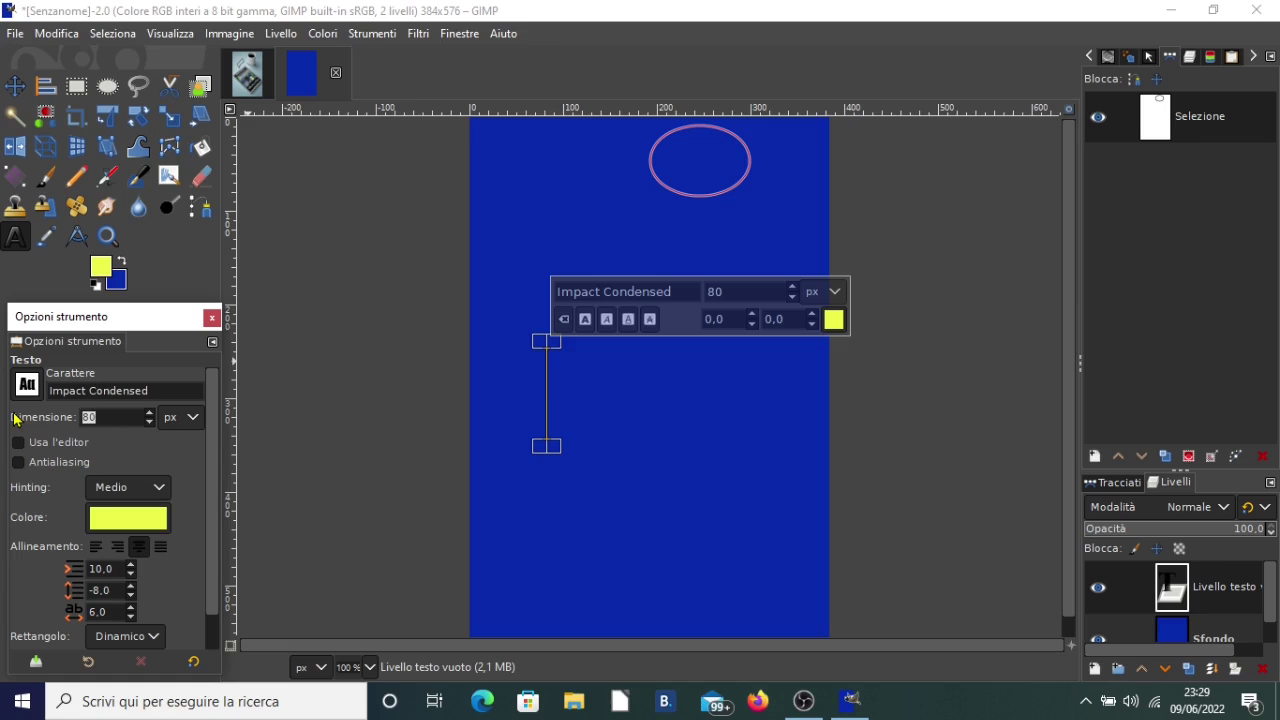
type("30")
- Type 'vero eroe academy' in a text box across the middle of the canvas
left_click(520, 436)
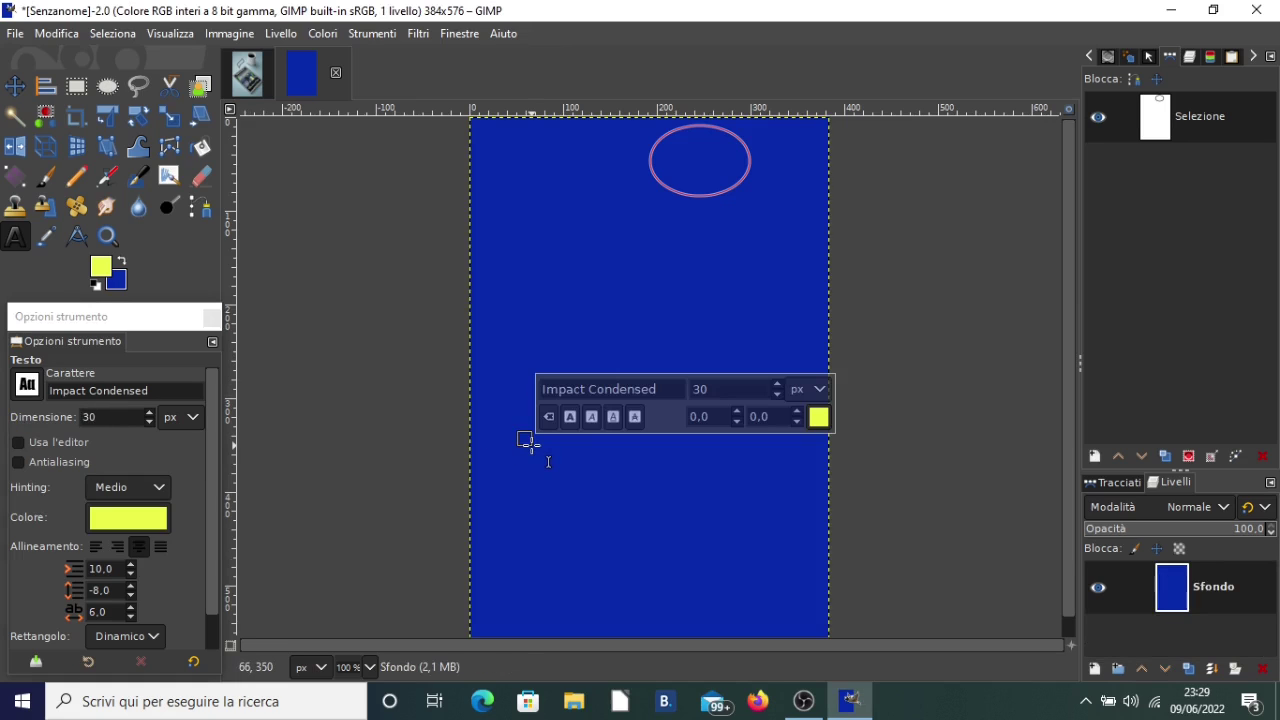
type("vero er")
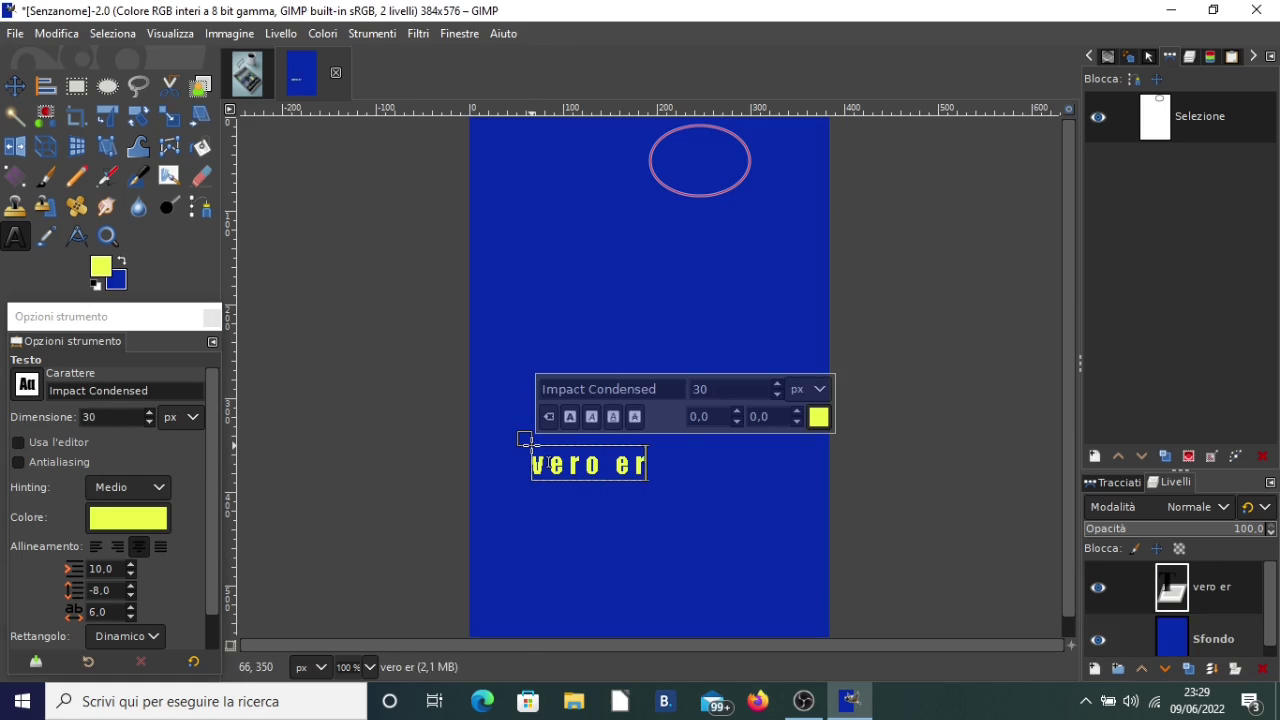
type("oe s")
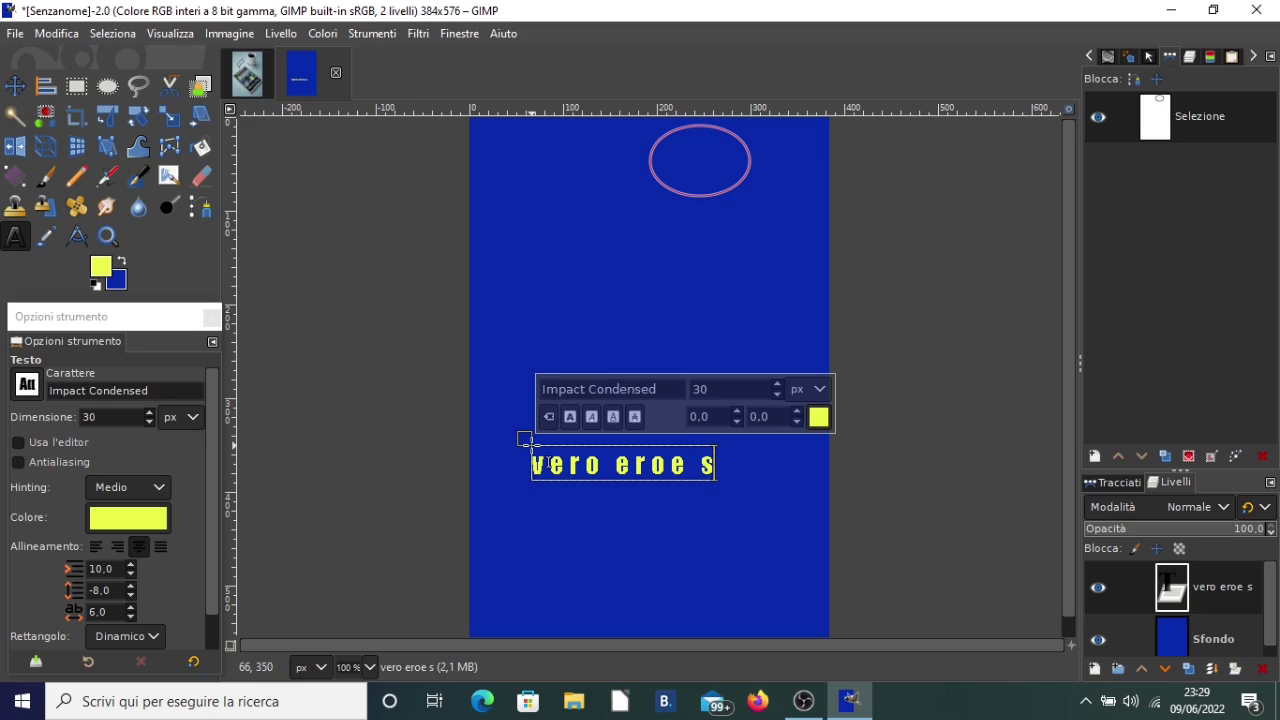
key("BackSpace")
type("academy")
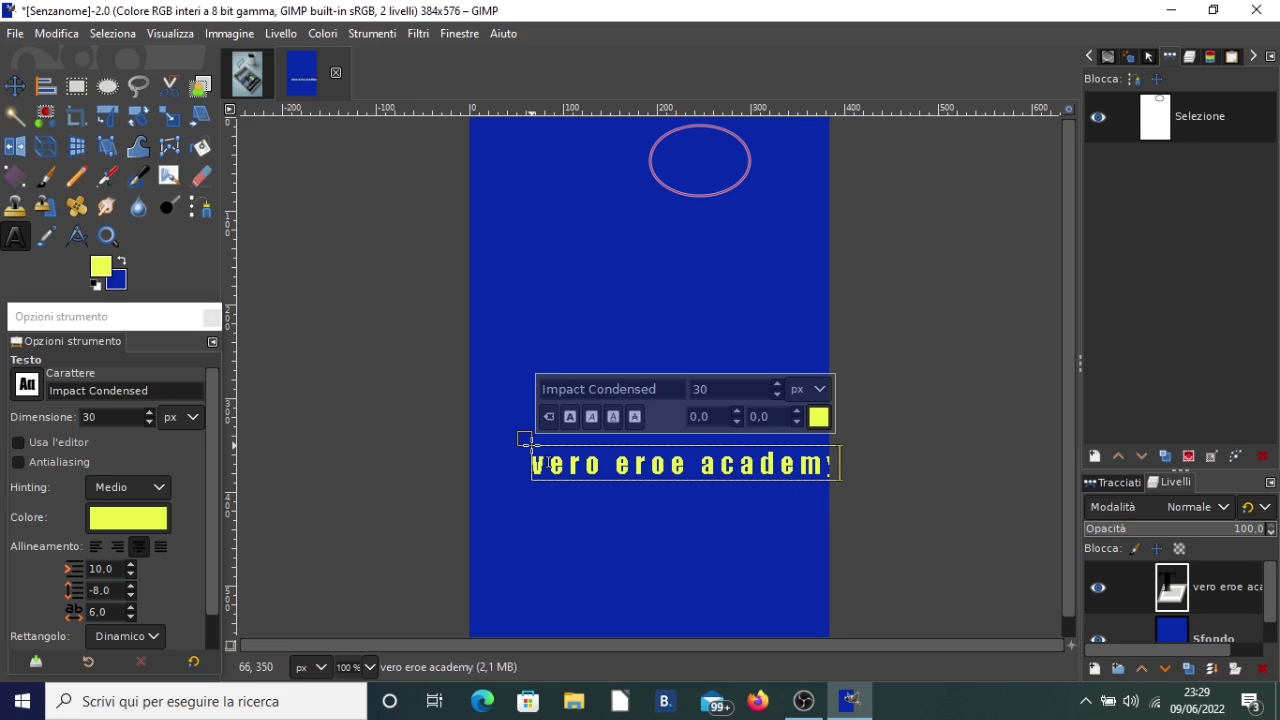
key("Return")
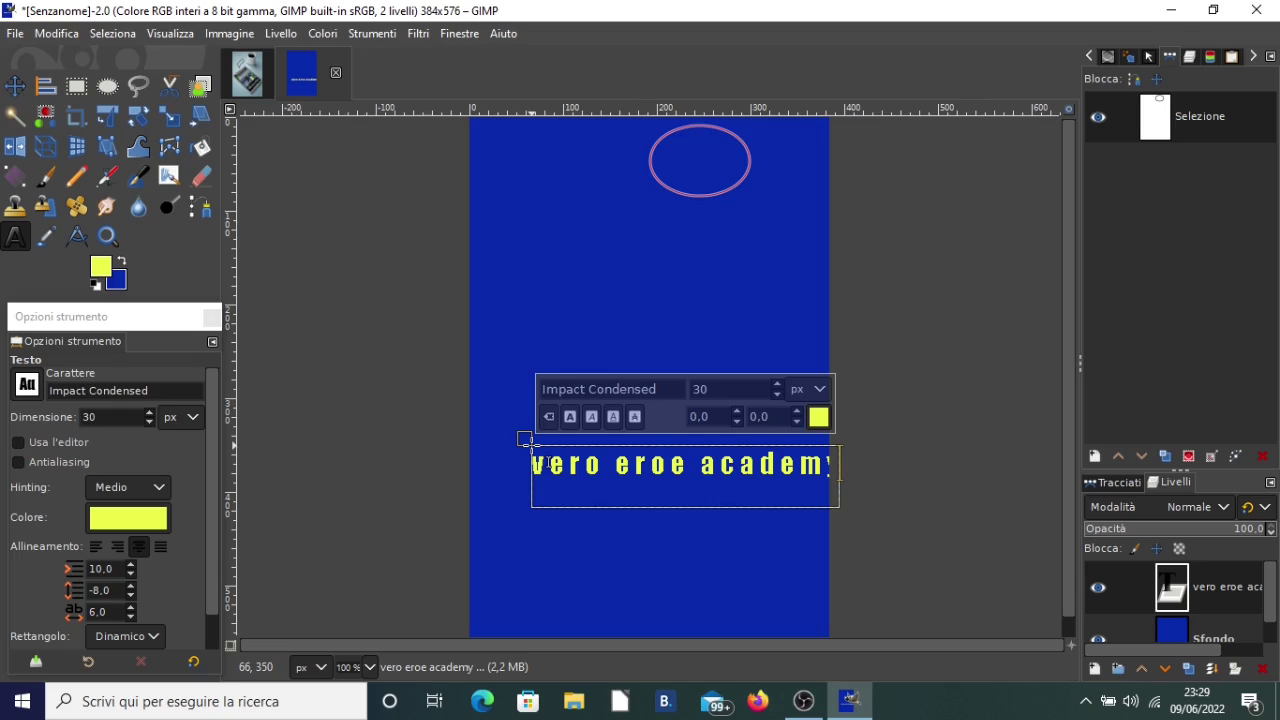
key("BackSpace")
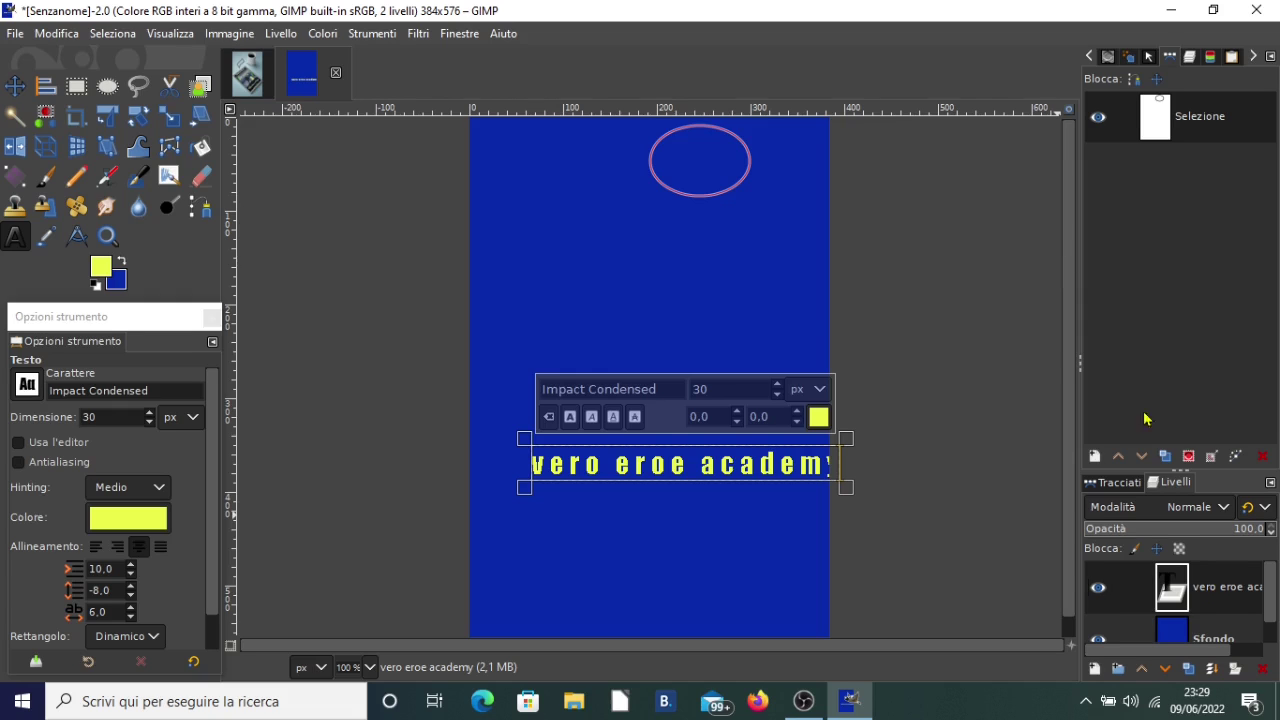
left_click(1197, 118)
- Curve the text along the ellipse path, then trim the text to 'vero eroe'
right_click(1221, 589)
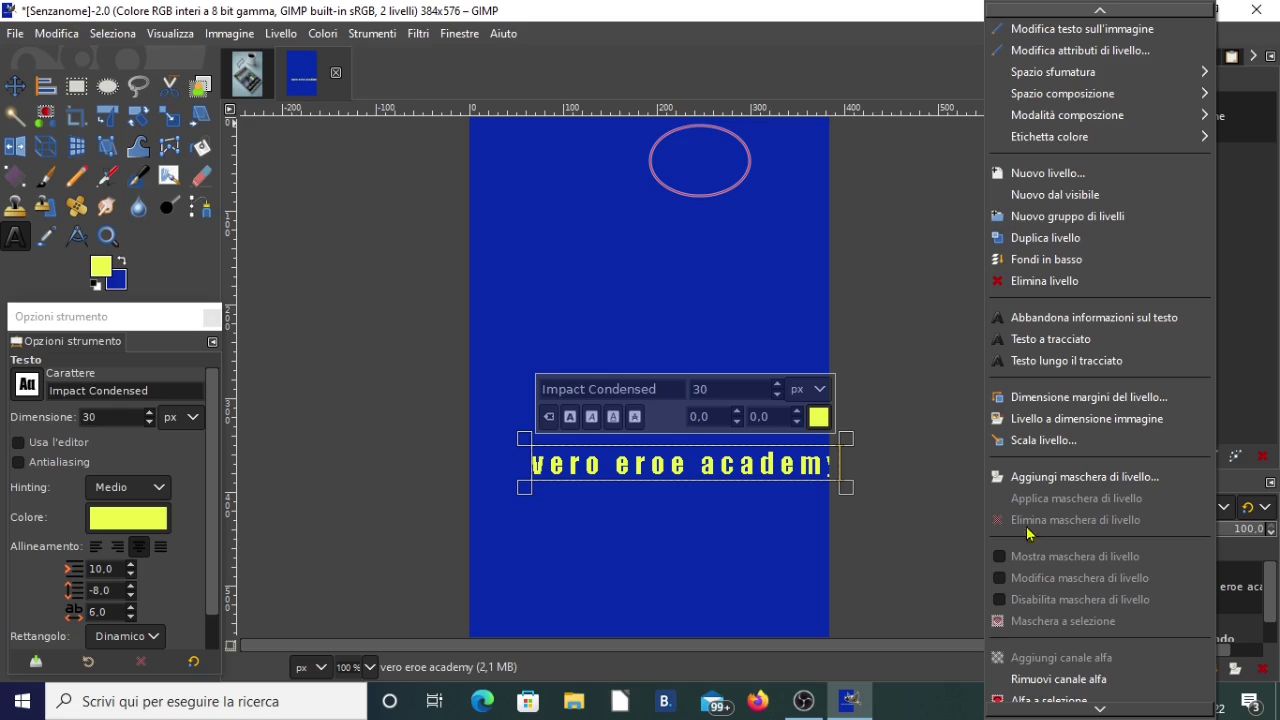
left_click(1067, 361)
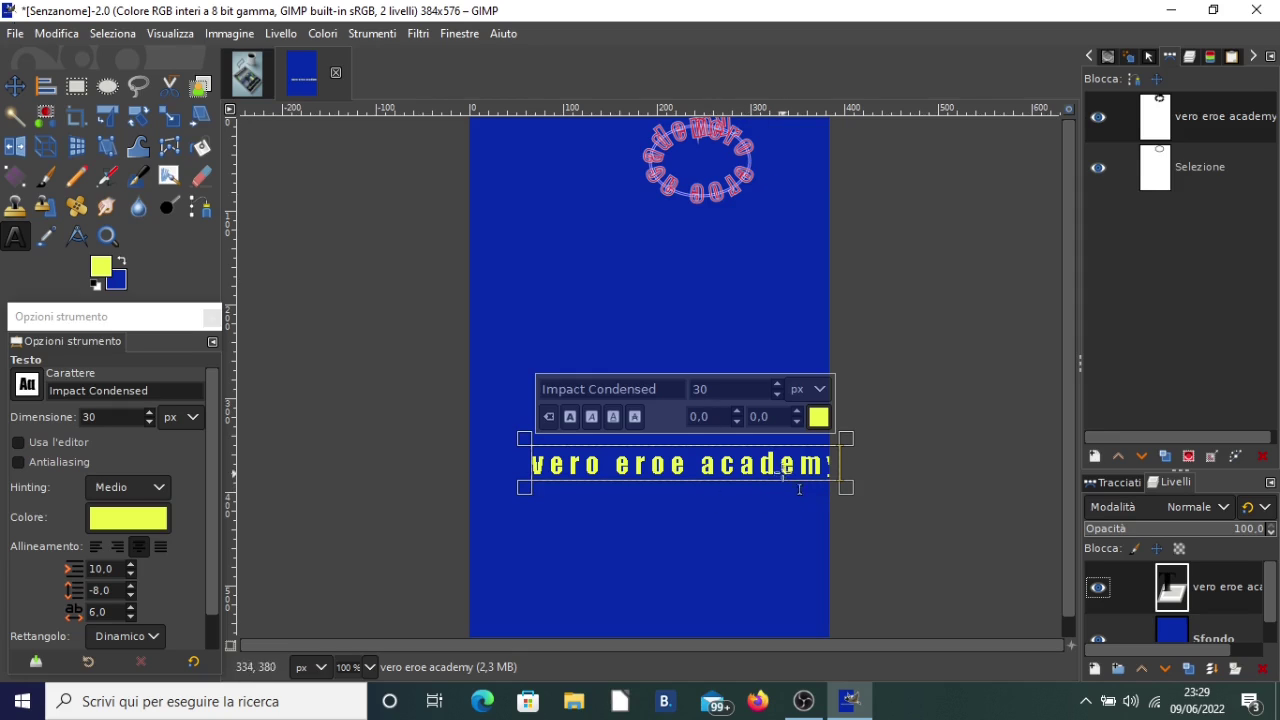
key("Delete")
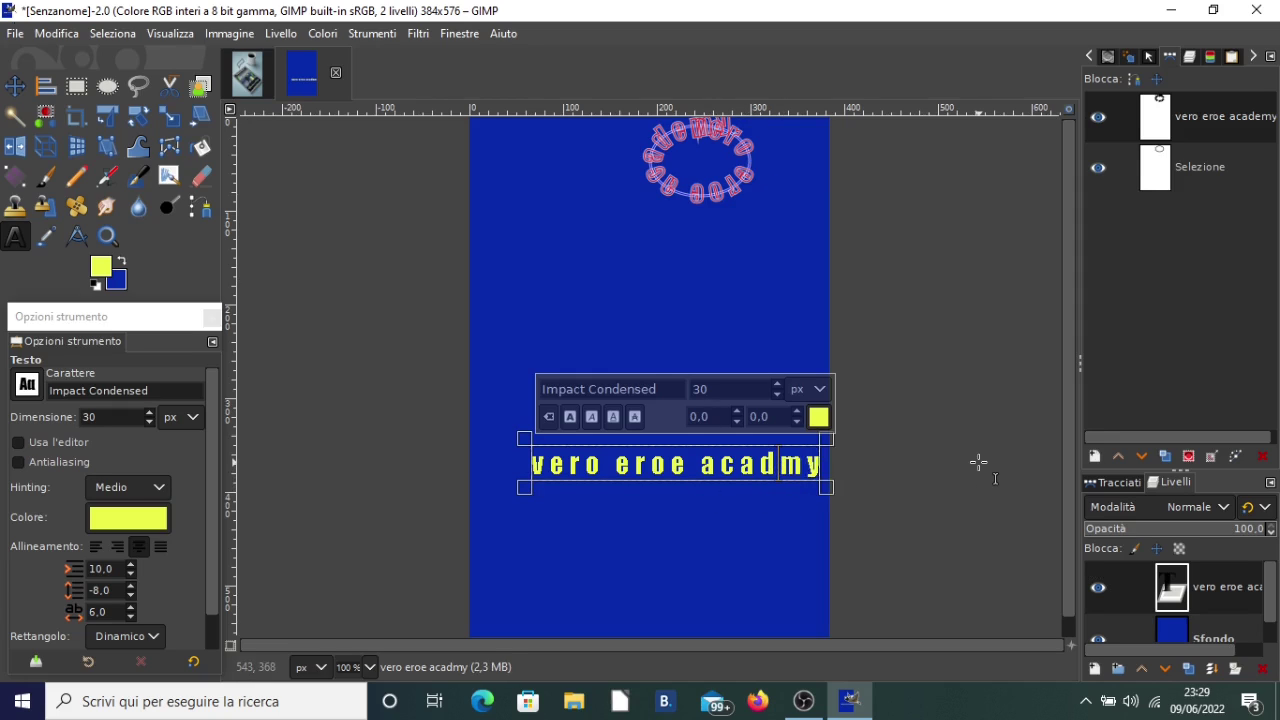
key("Delete")
key("Delete")
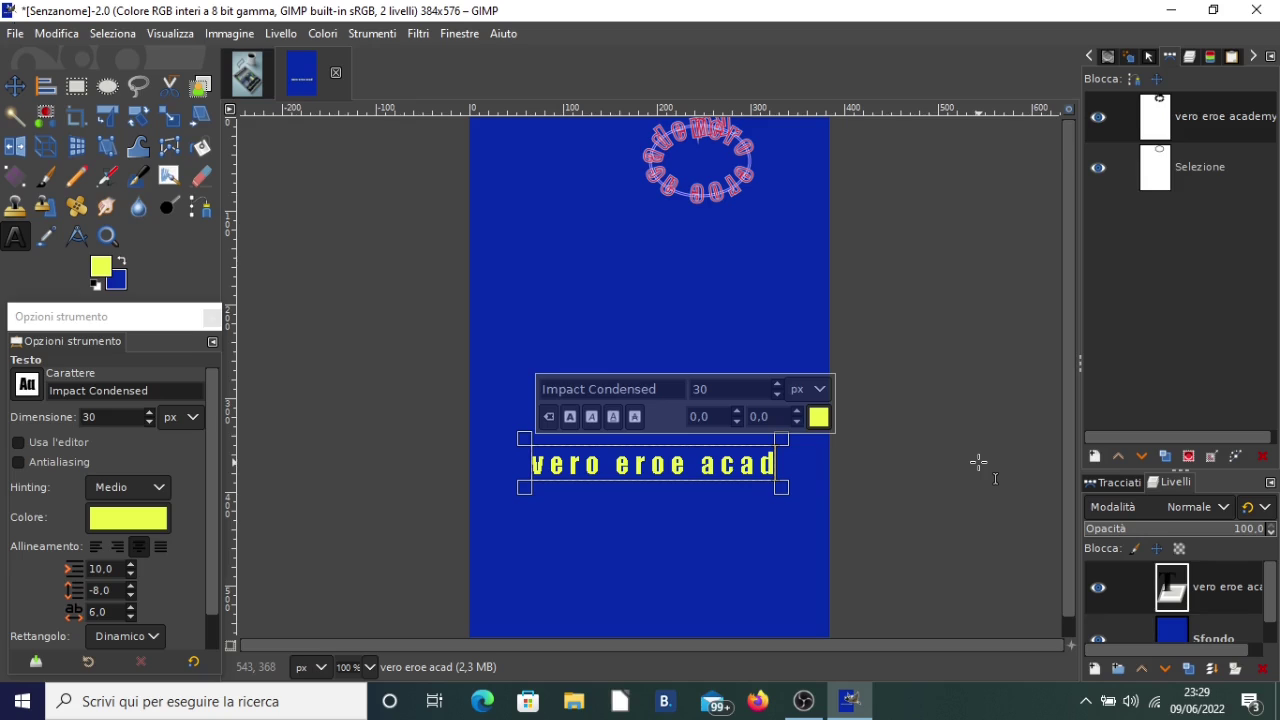
key("BackSpace")
key("BackSpace")
key("BackSpace")
key("BackSpace")
key("BackSpace")
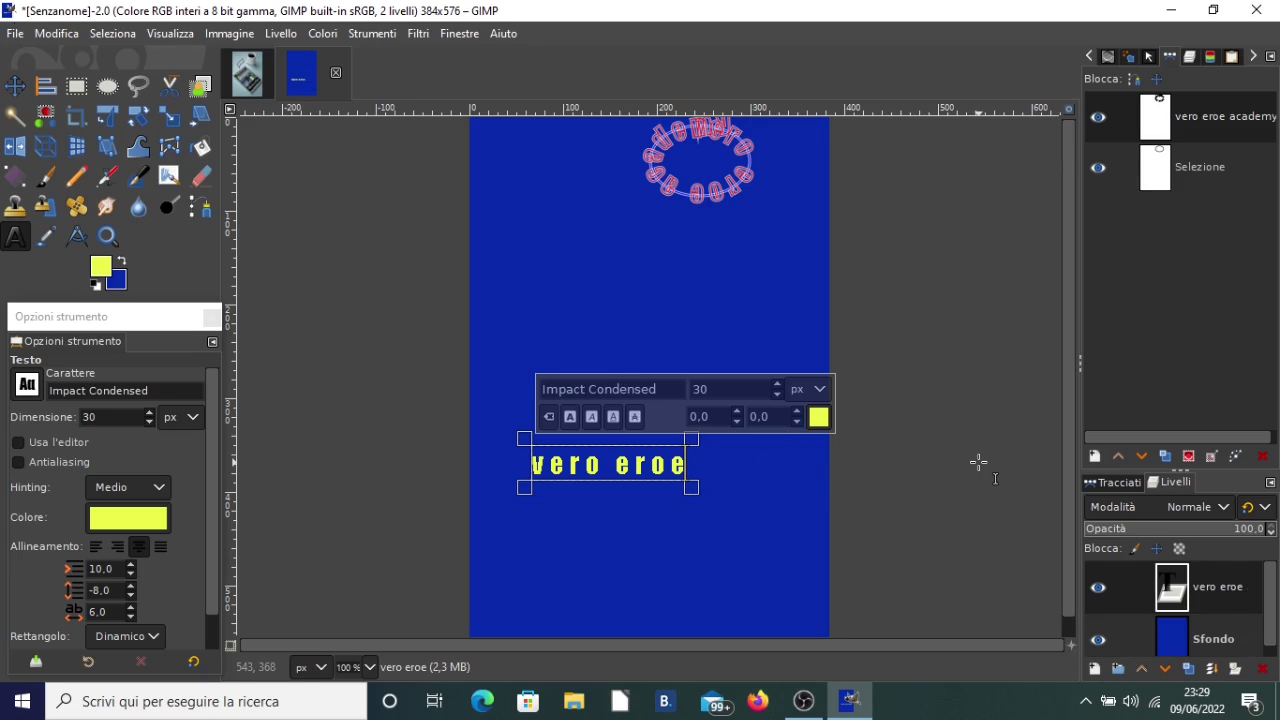
left_click(798, 260)
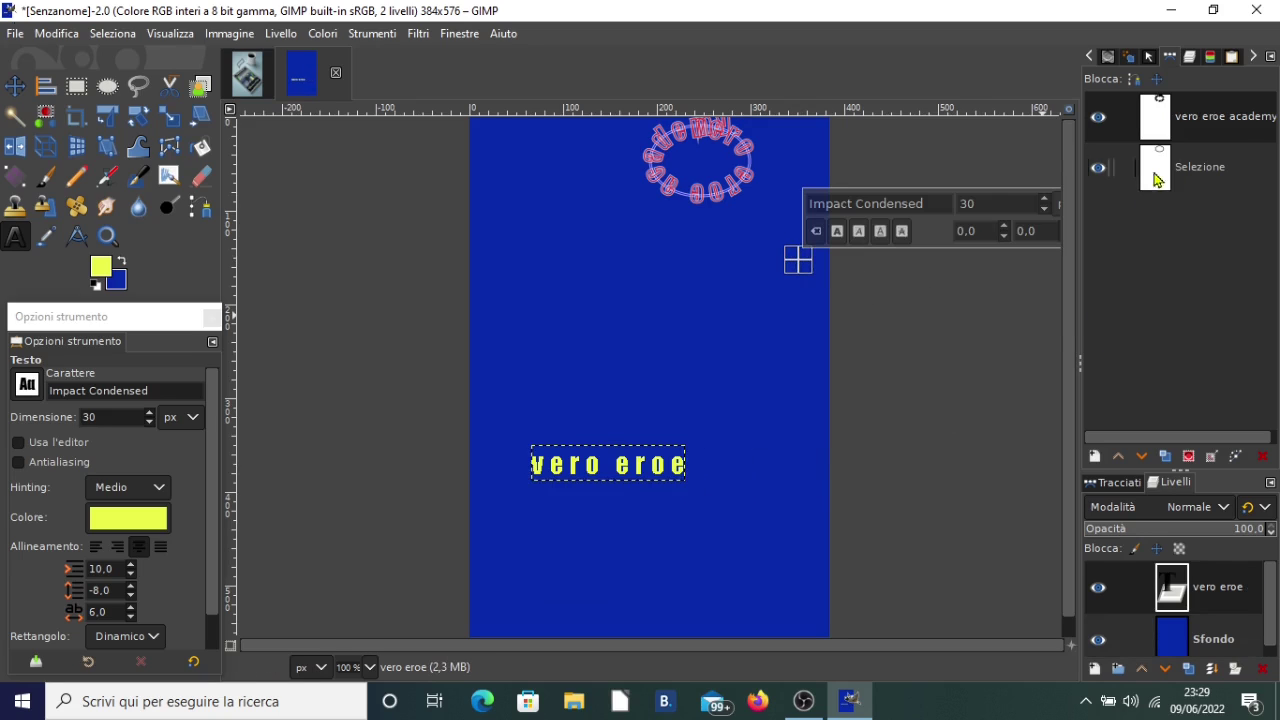
- Delete the old 'vero eroe academy' path and curve 'vero eroe' along the ellipse
left_click(1210, 116)
left_click(1262, 456)
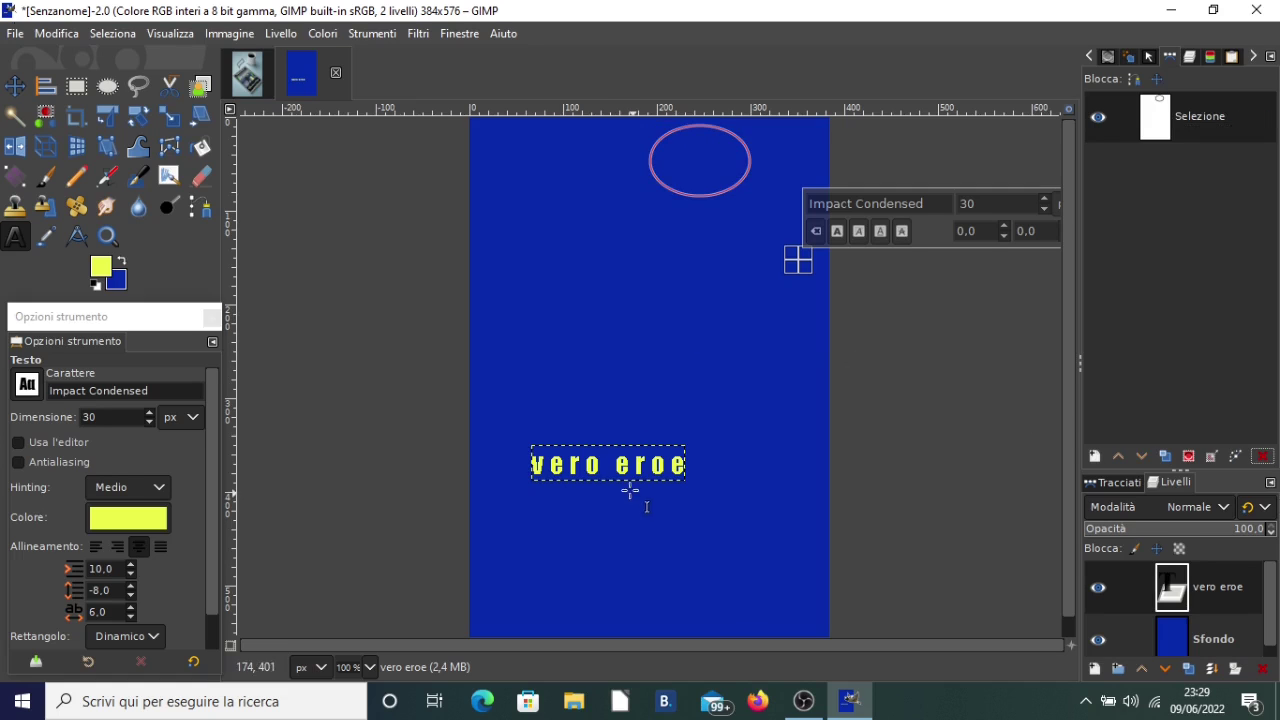
right_click(1206, 594)
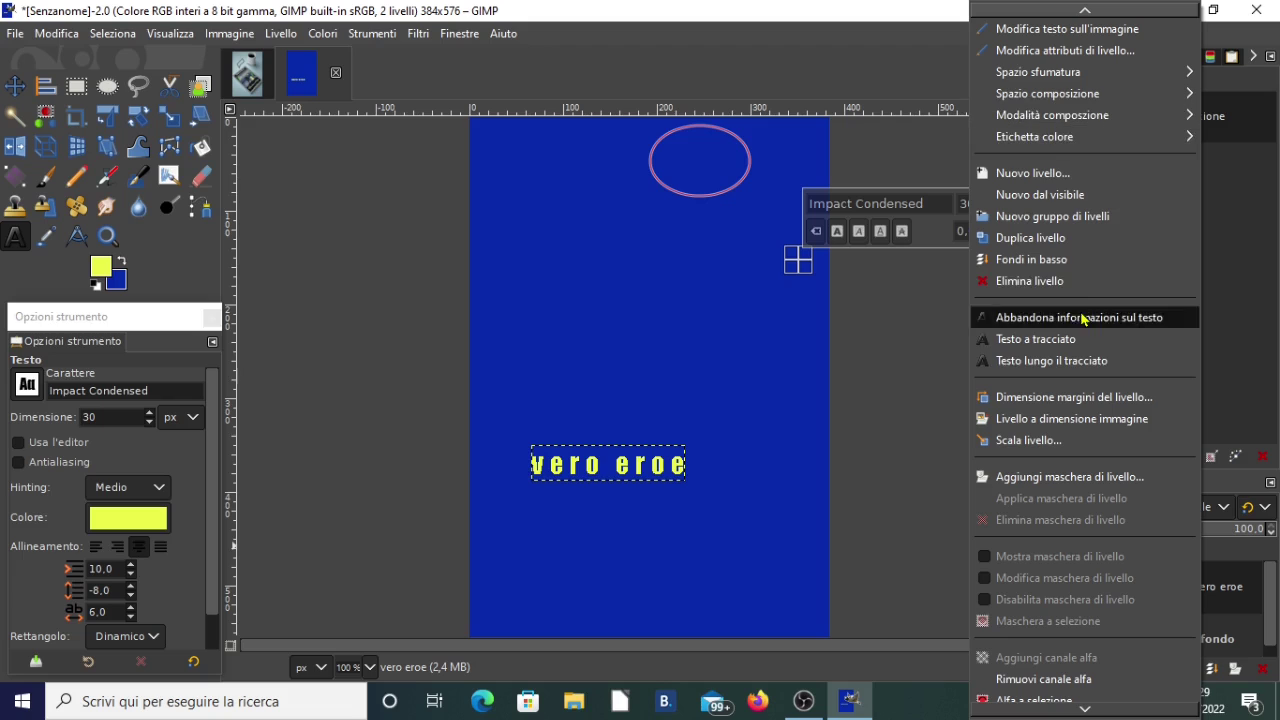
left_click(1060, 361)
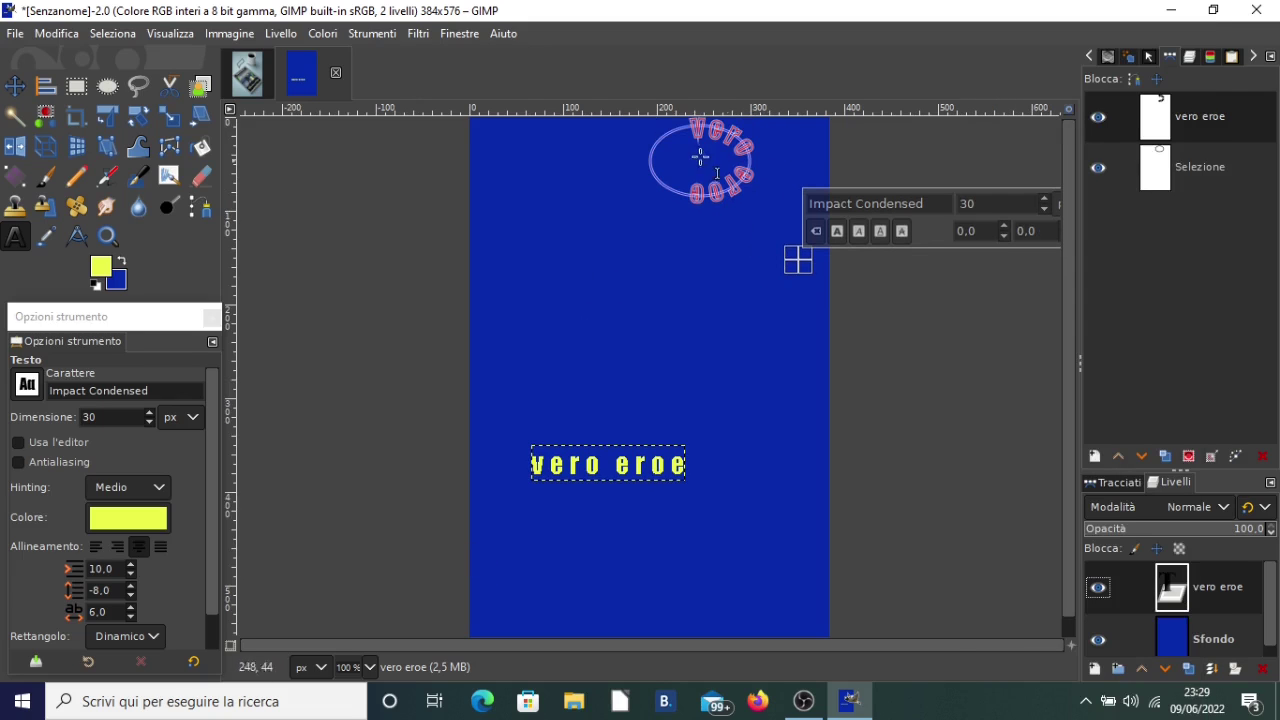
left_click(1110, 125)
left_click(207, 212)
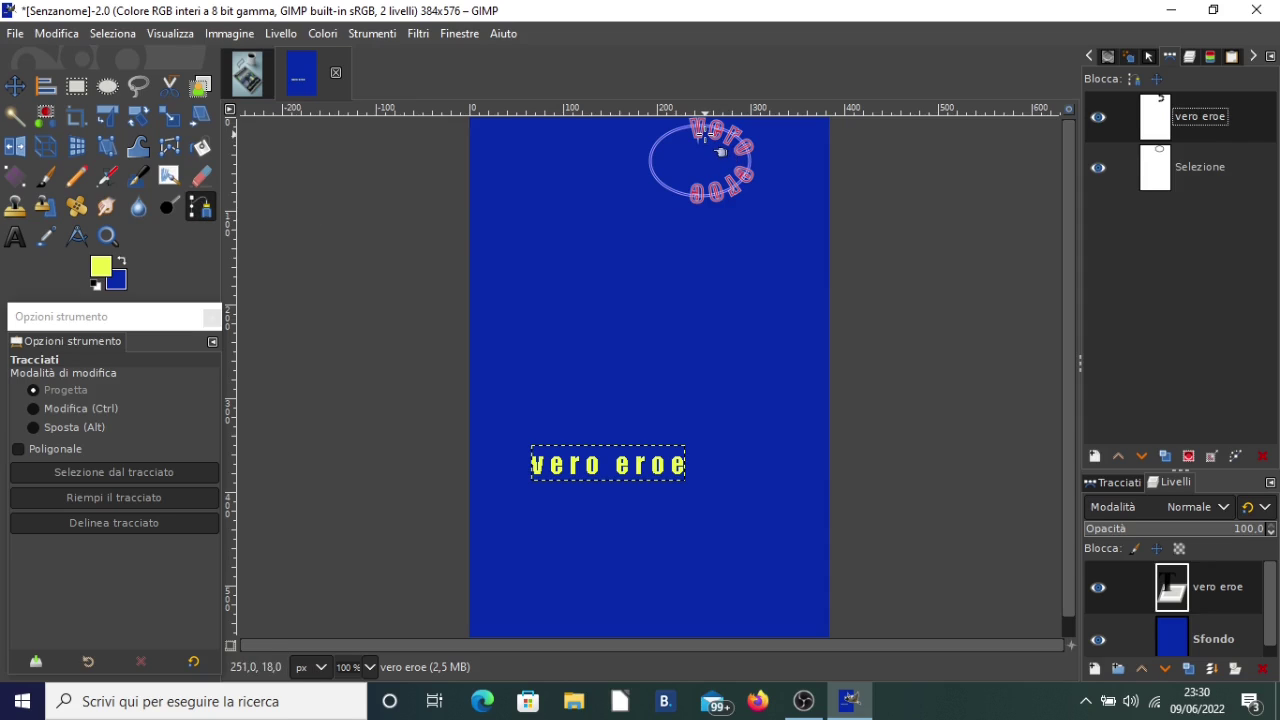
left_click(720, 150)
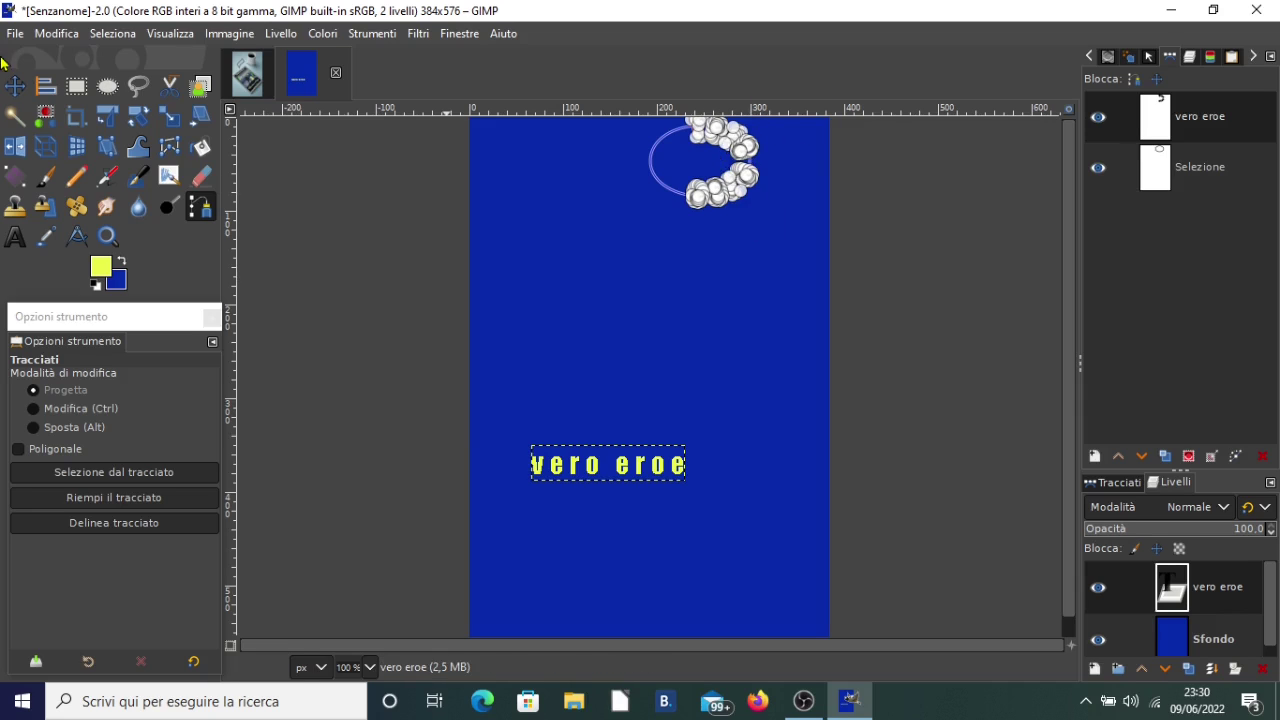
left_click(14, 86)
left_click(1099, 126)
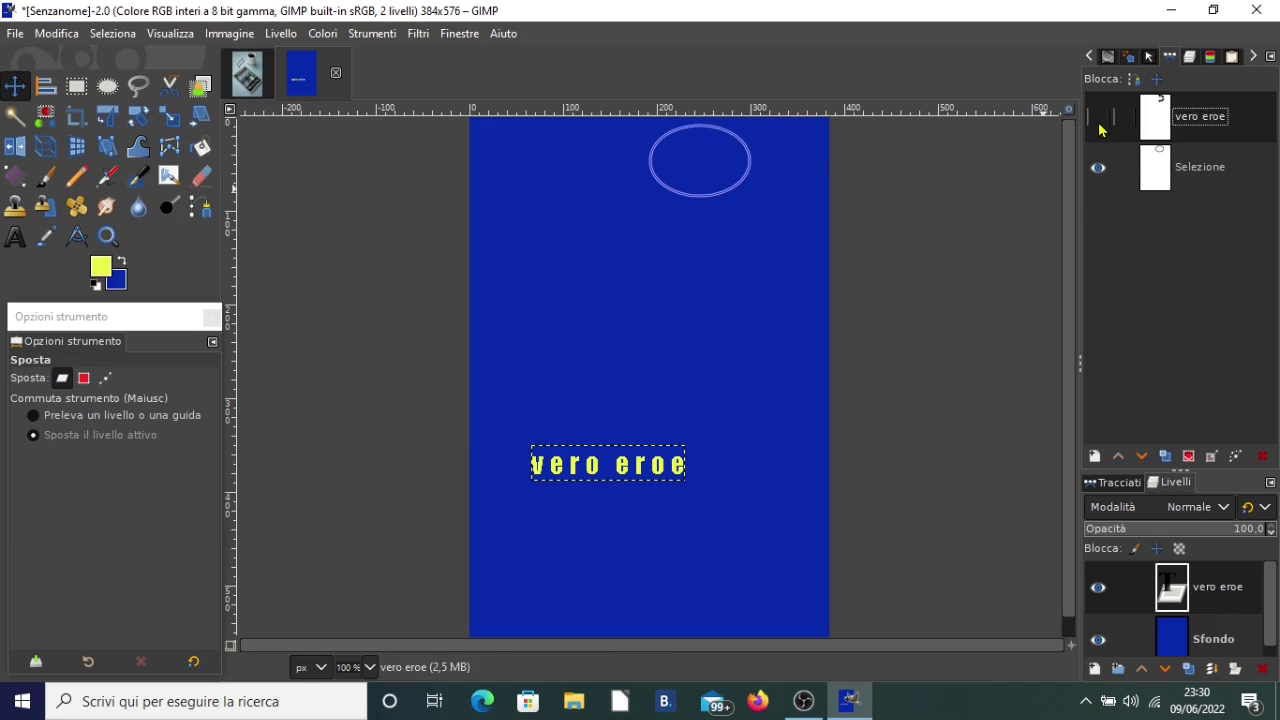
left_click(1099, 127)
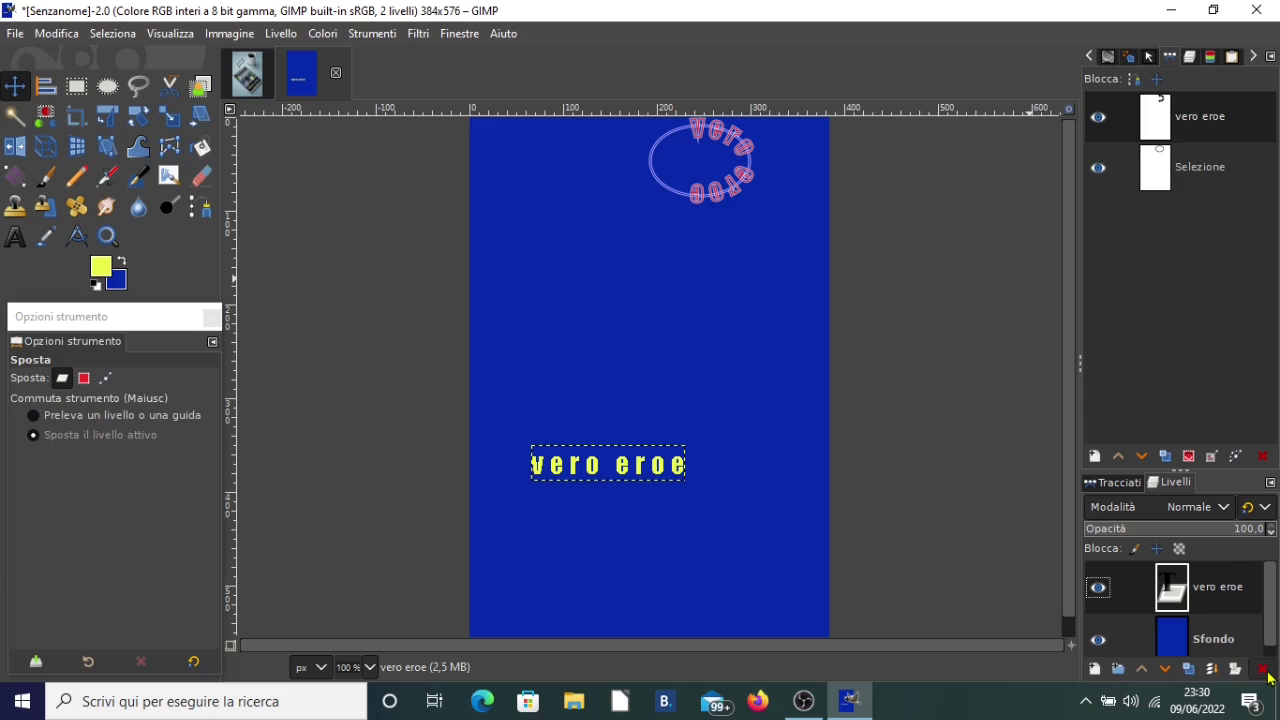
- Replace the old text layer with a new transparent layer named 'scritta'
left_click(1262, 668)
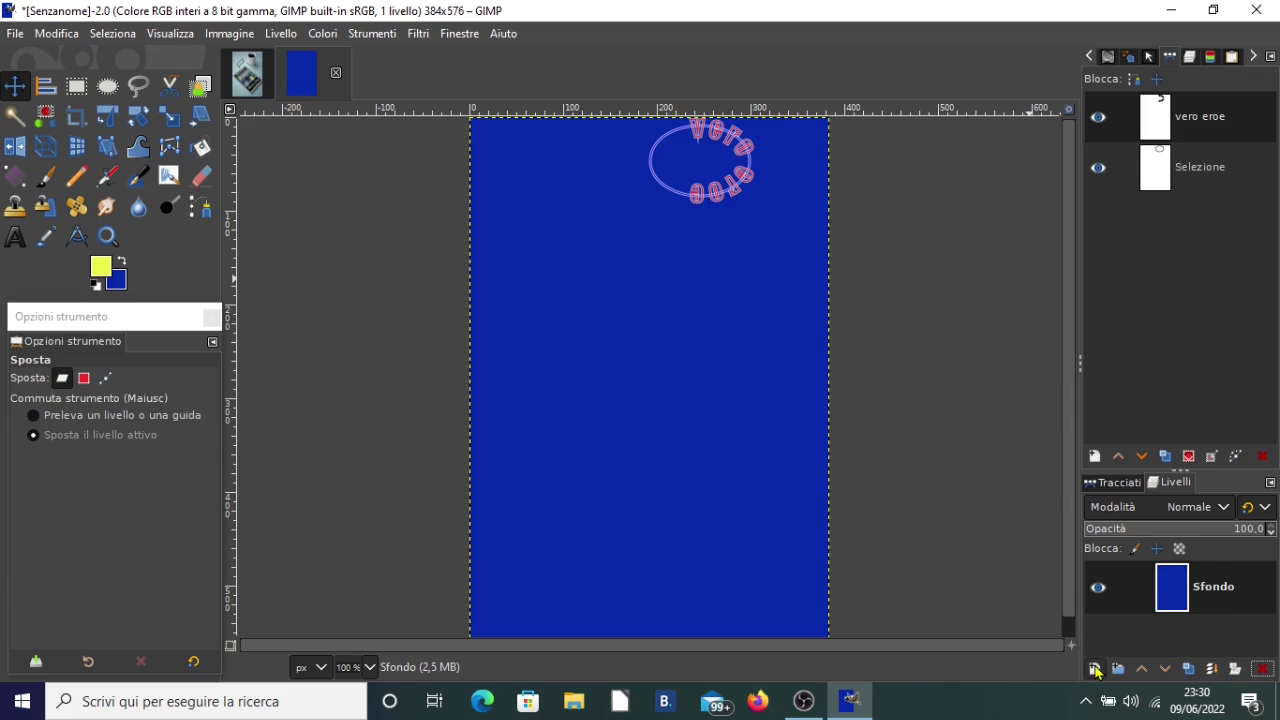
left_click(1096, 669)
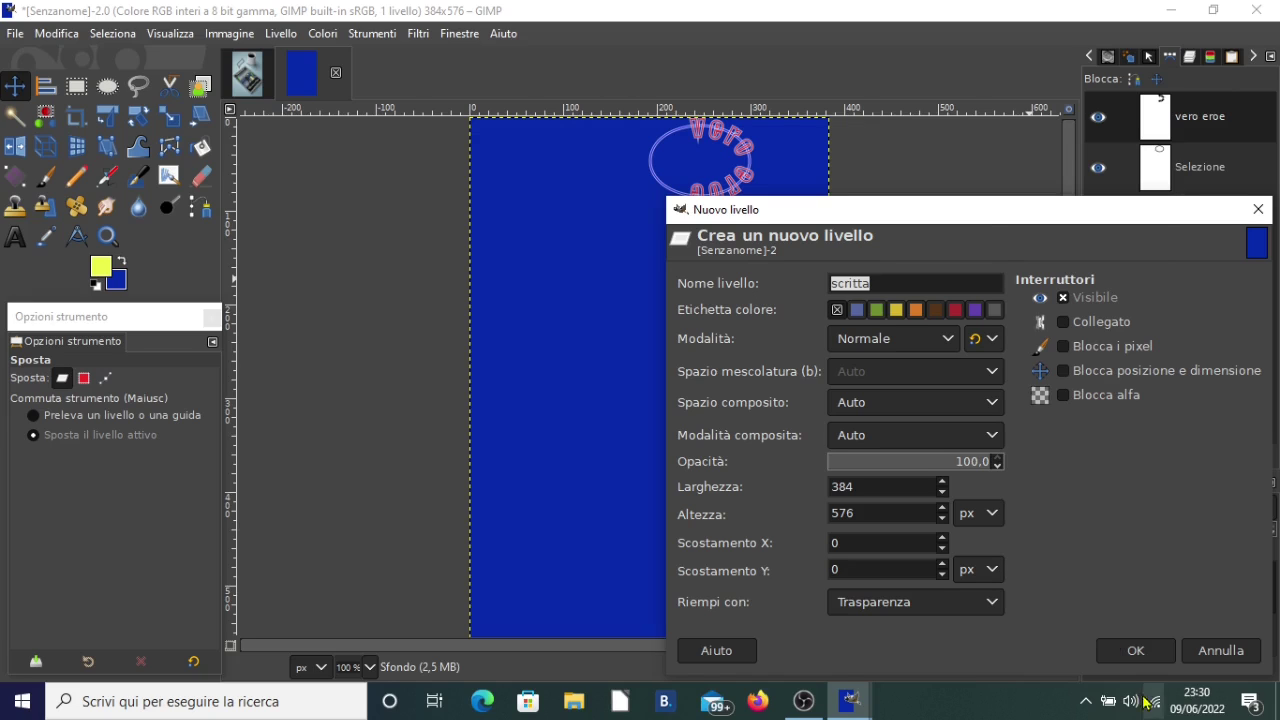
left_click(1136, 652)
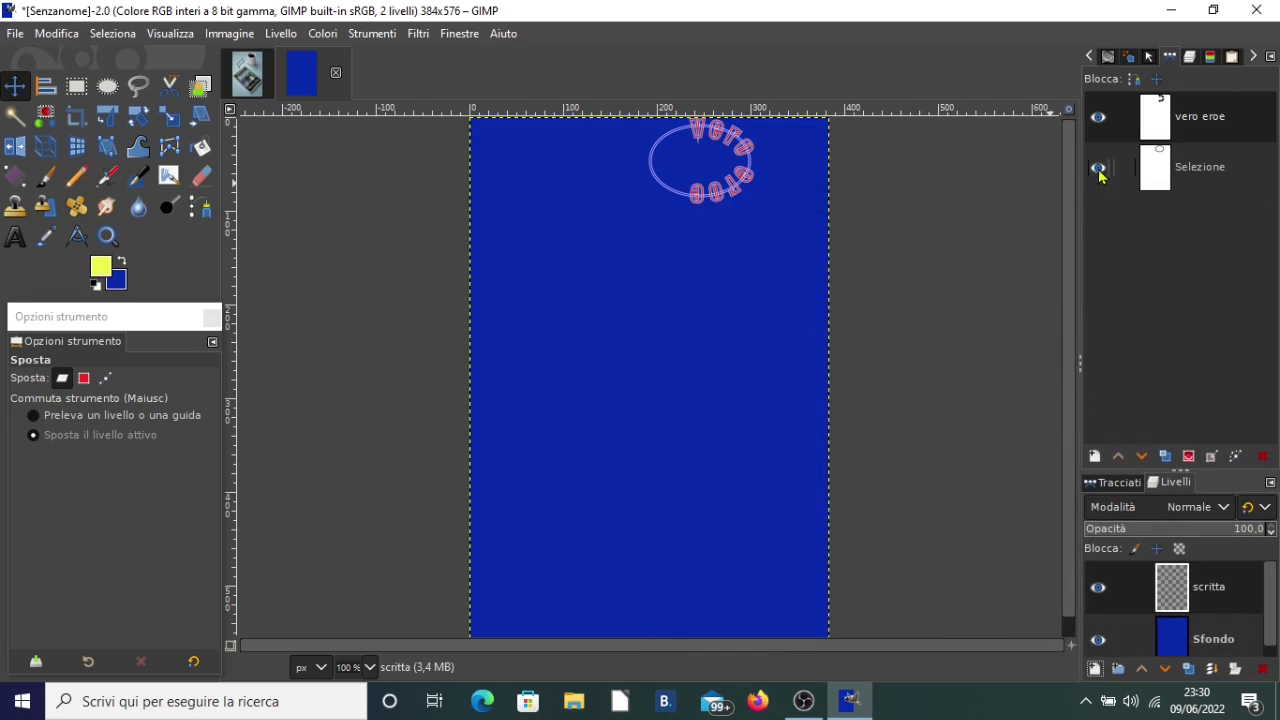
- Turn the 'vero eroe' path into a selection and fill it with yellow
double_click(1198, 118)
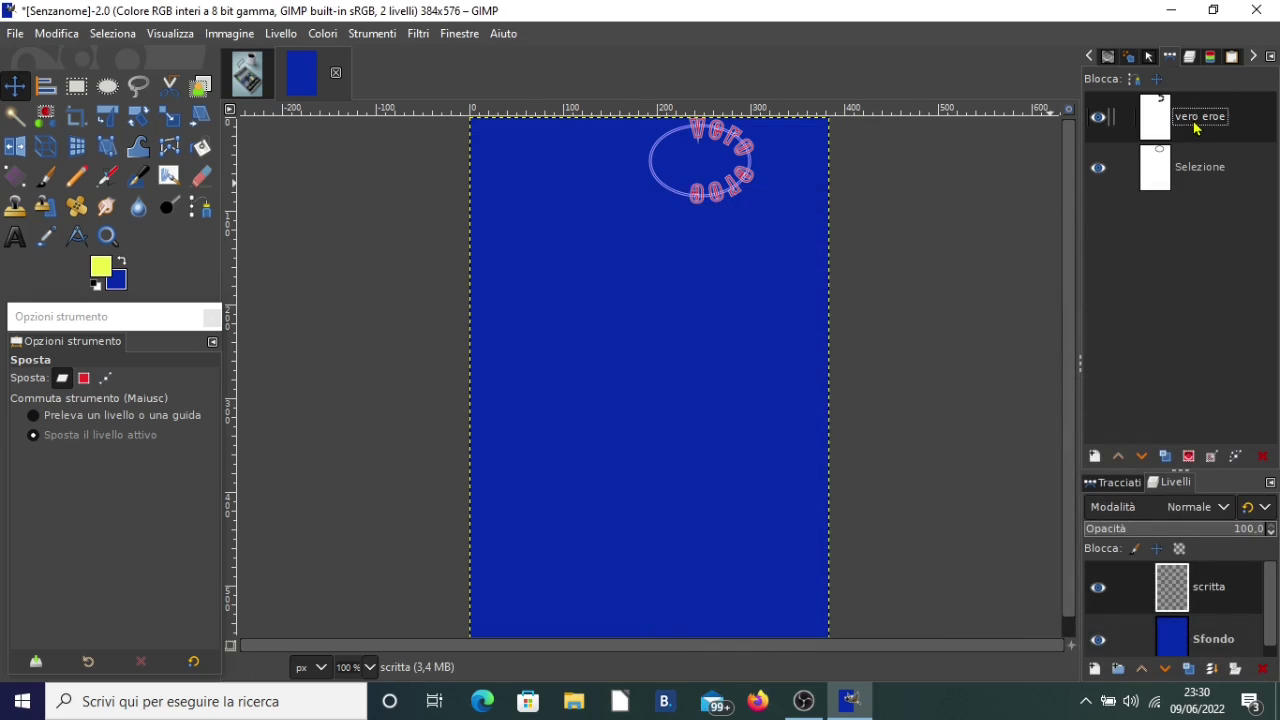
left_click(1189, 457)
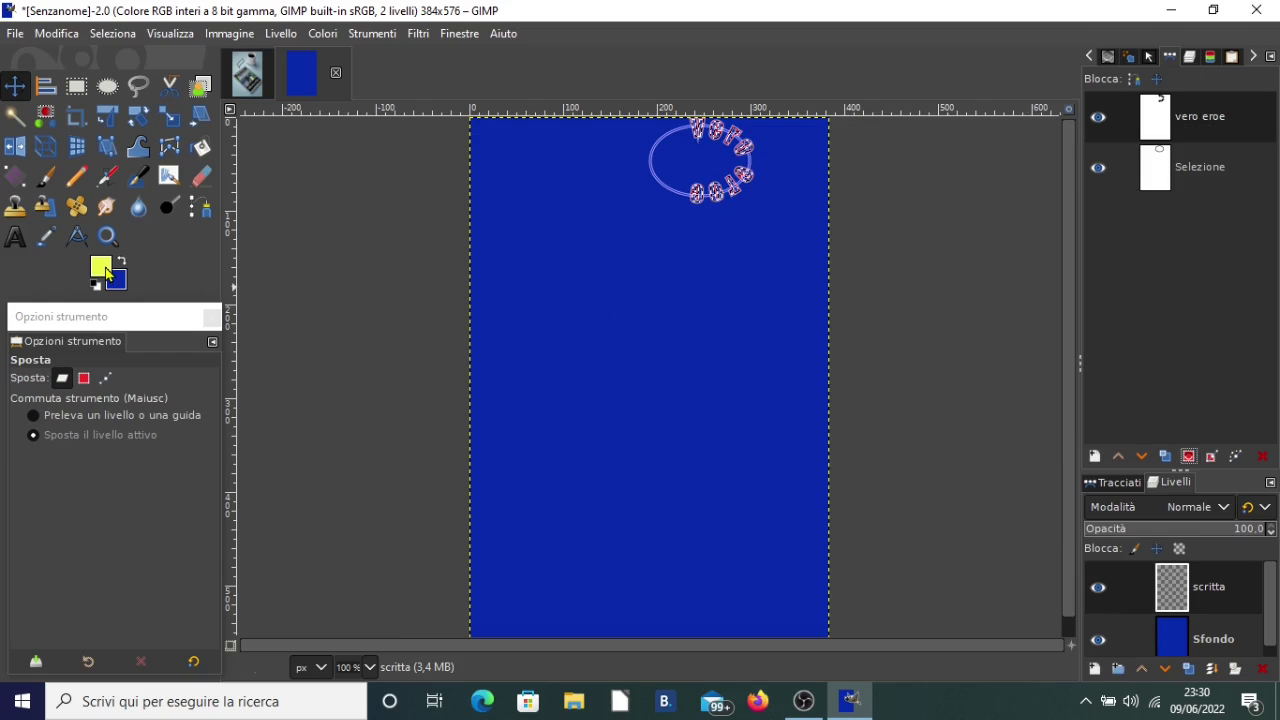
left_click_drag(100, 266, 697, 178)
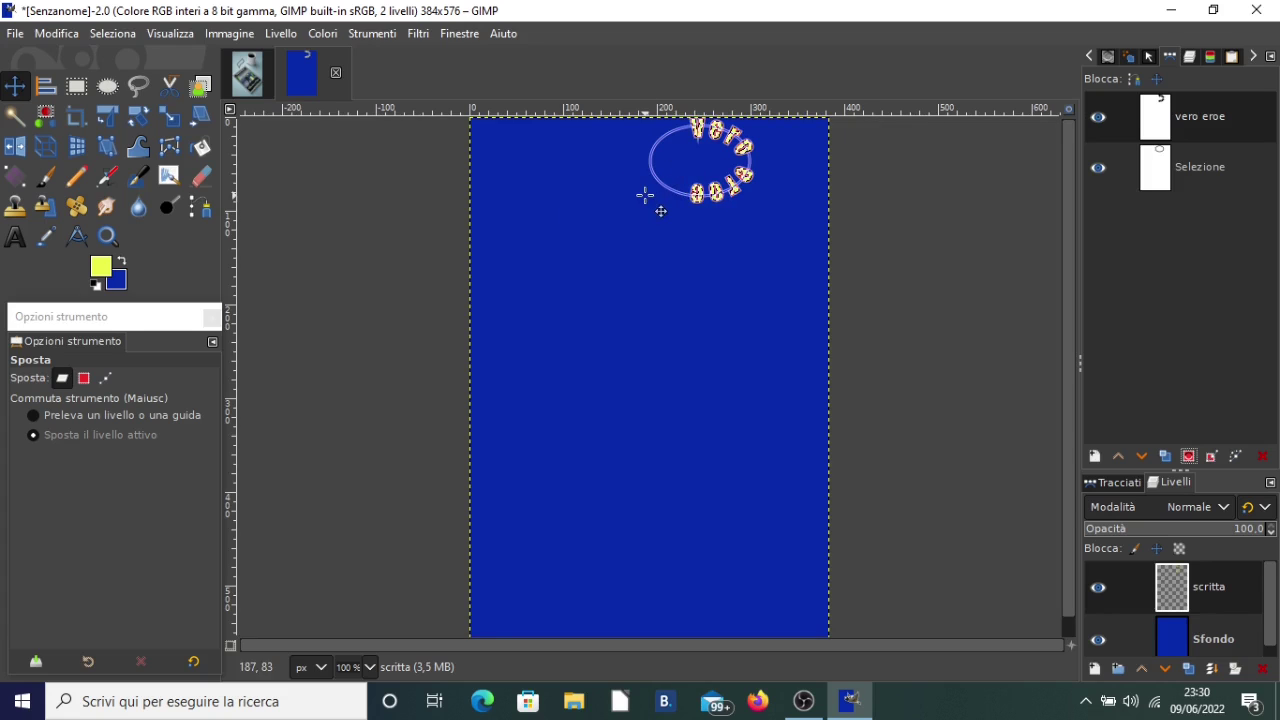
- Clear the selection, zoom to 300%, and toggle the path outlines to inspect the yellow fill
left_click(120, 34)
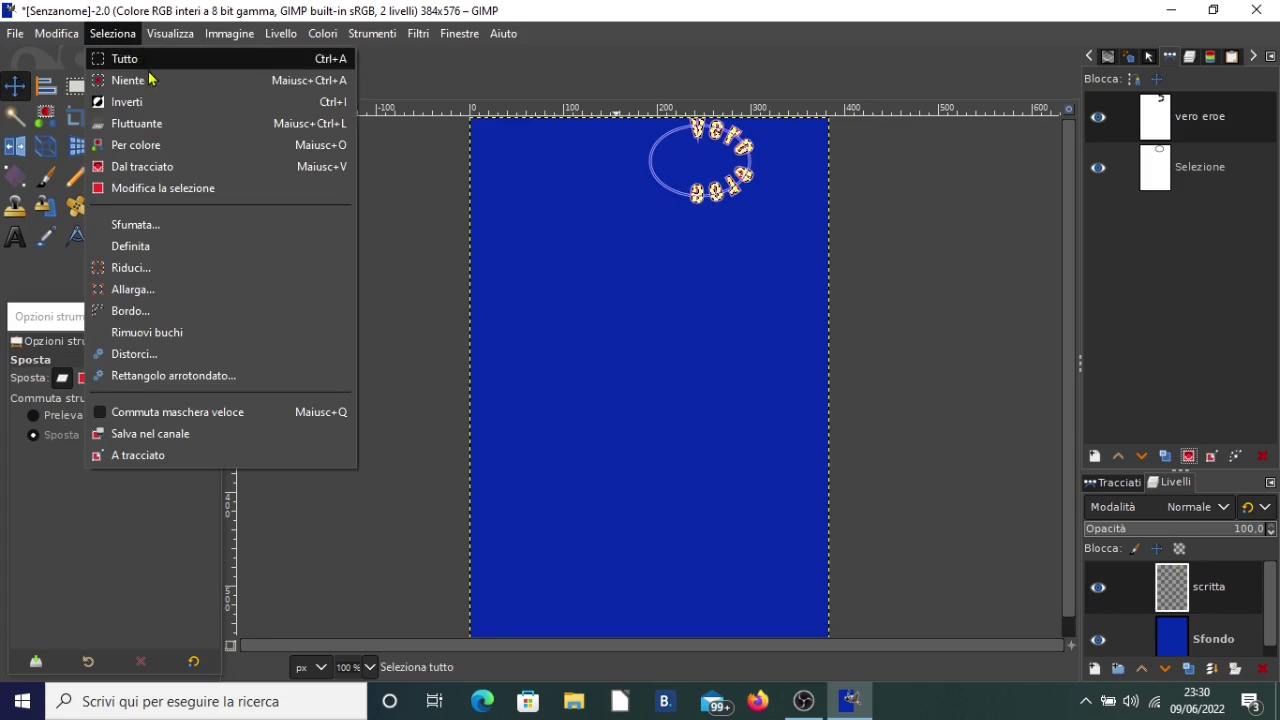
left_click(120, 77)
scroll(686, 166, "up", 3)
scroll(930, 275, "up", 2)
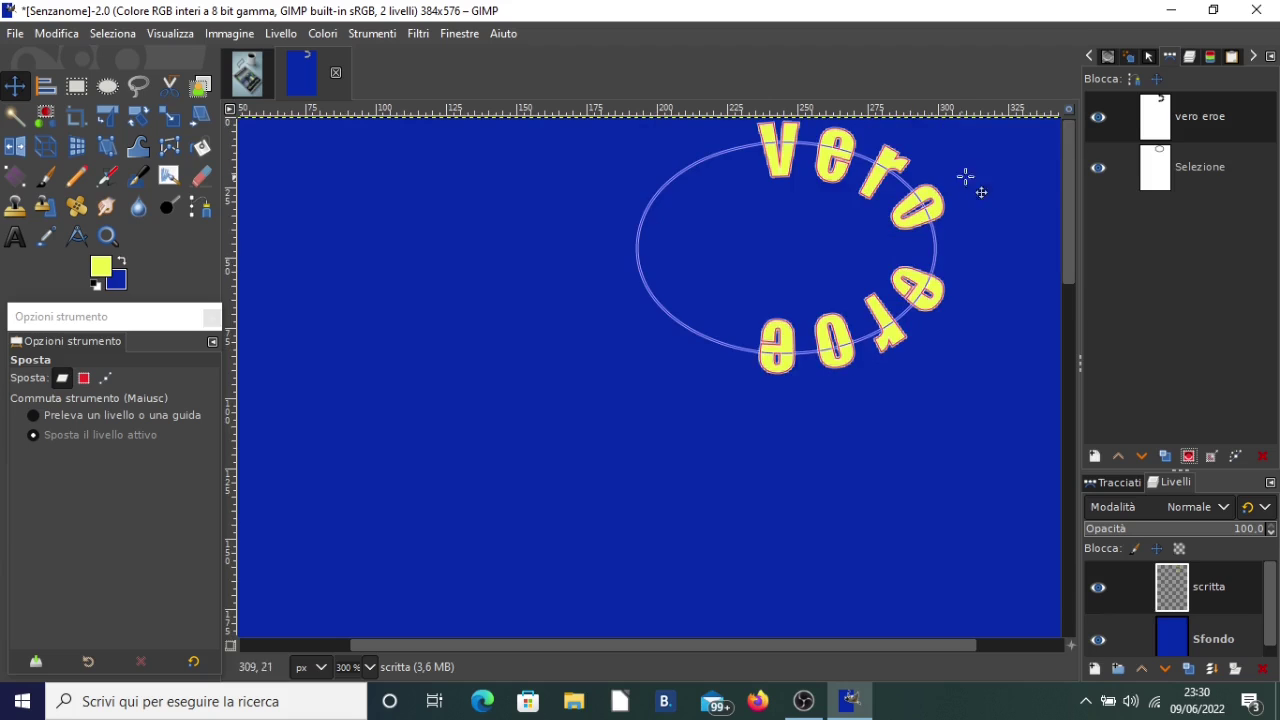
left_click(1098, 167)
left_click(1098, 168)
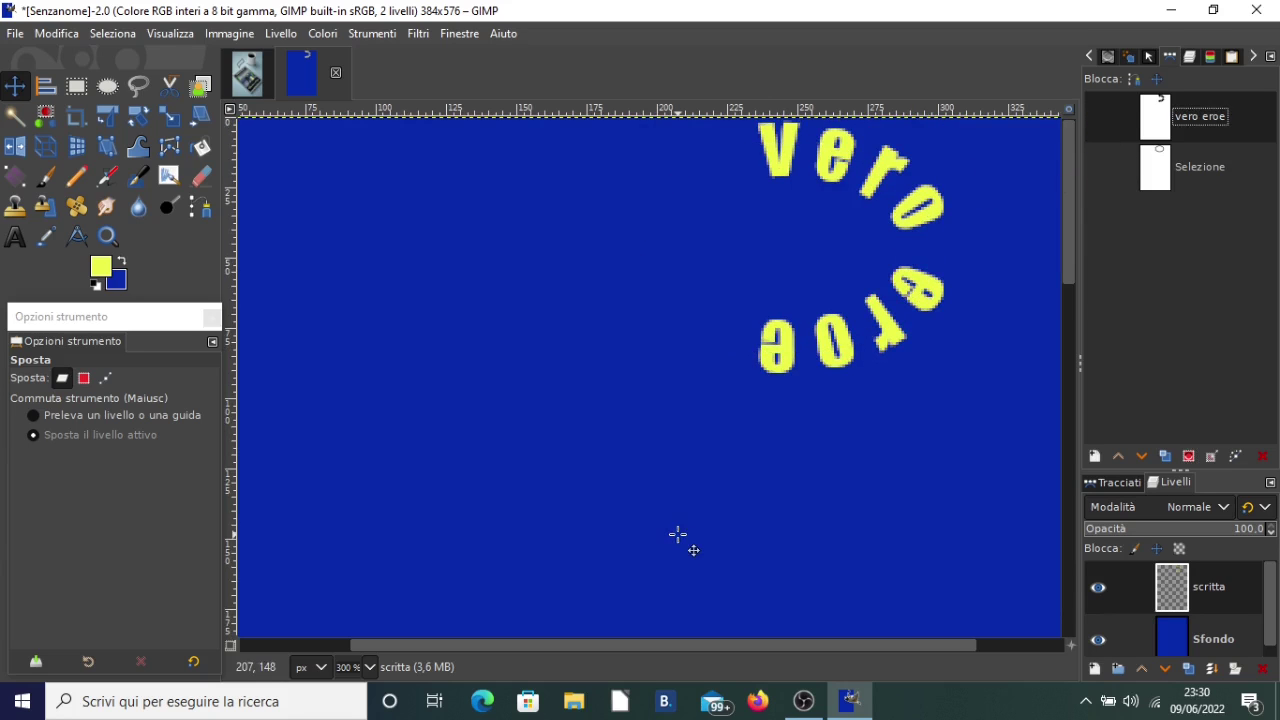
left_click(1098, 117)
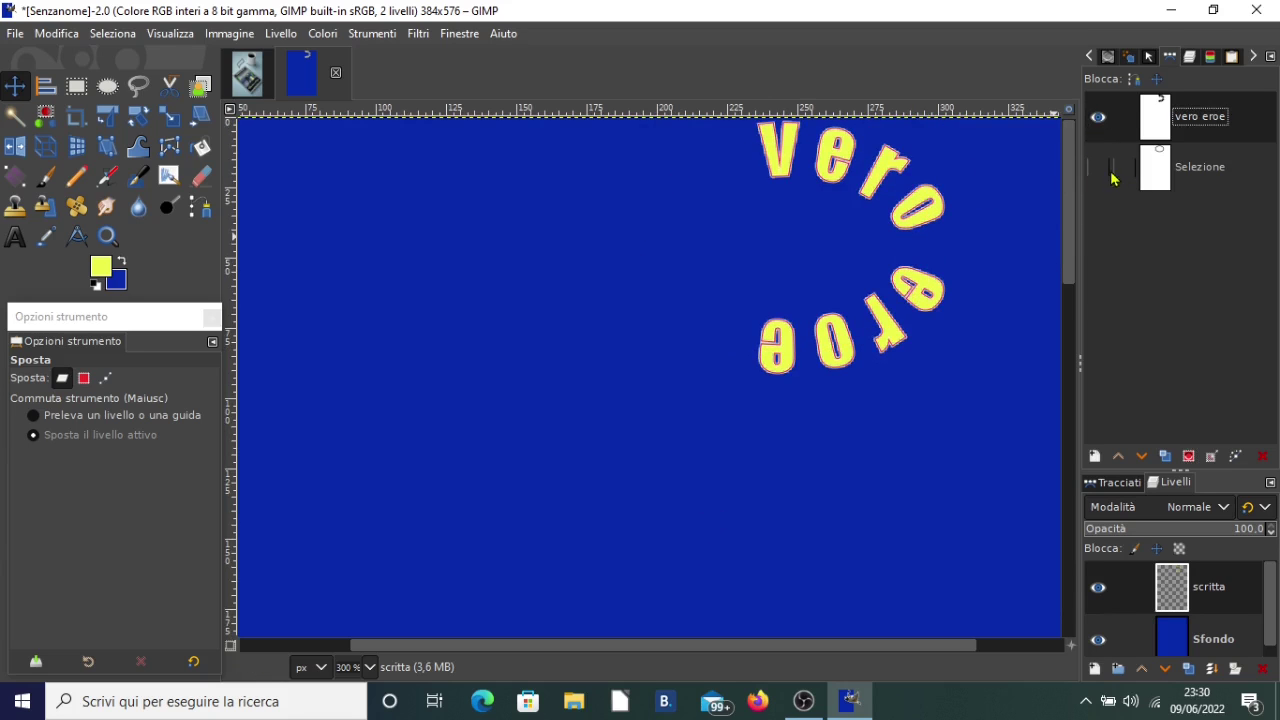
left_click(1098, 167)
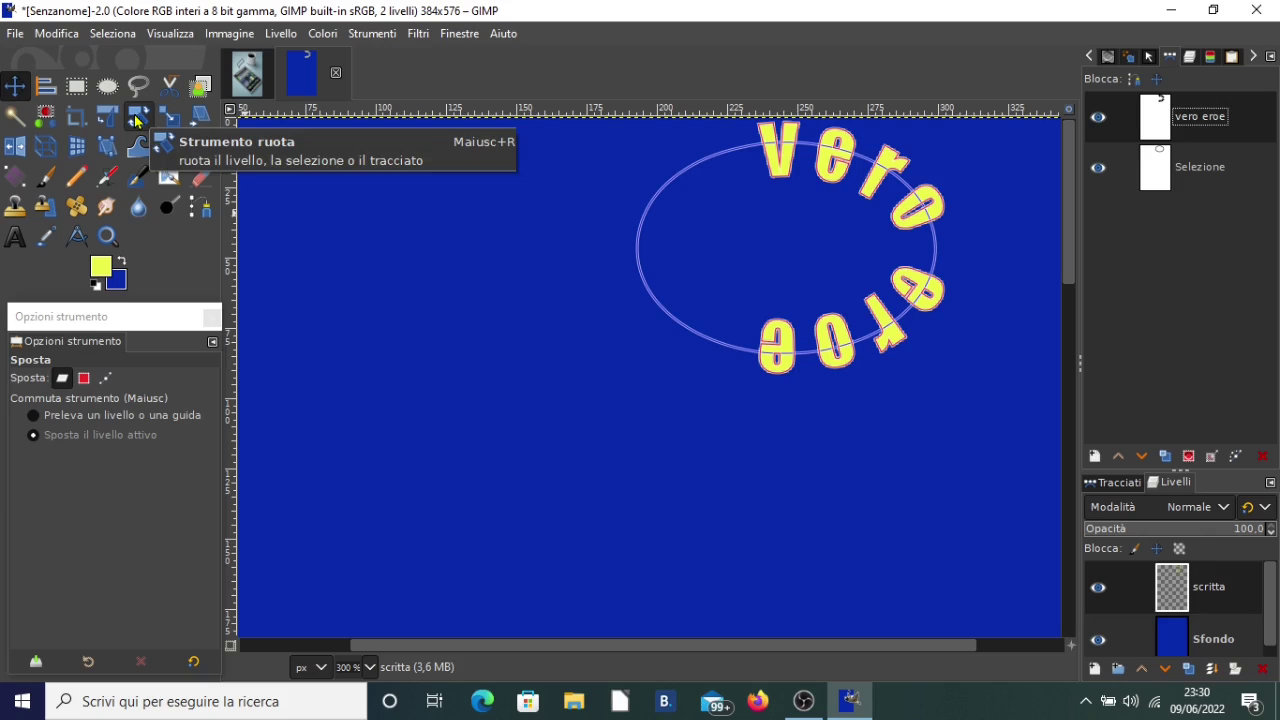
- Rotate the 'vero eroe' text path counter-clockwise around the ellipse with Transform set to Path
left_click(137, 121)
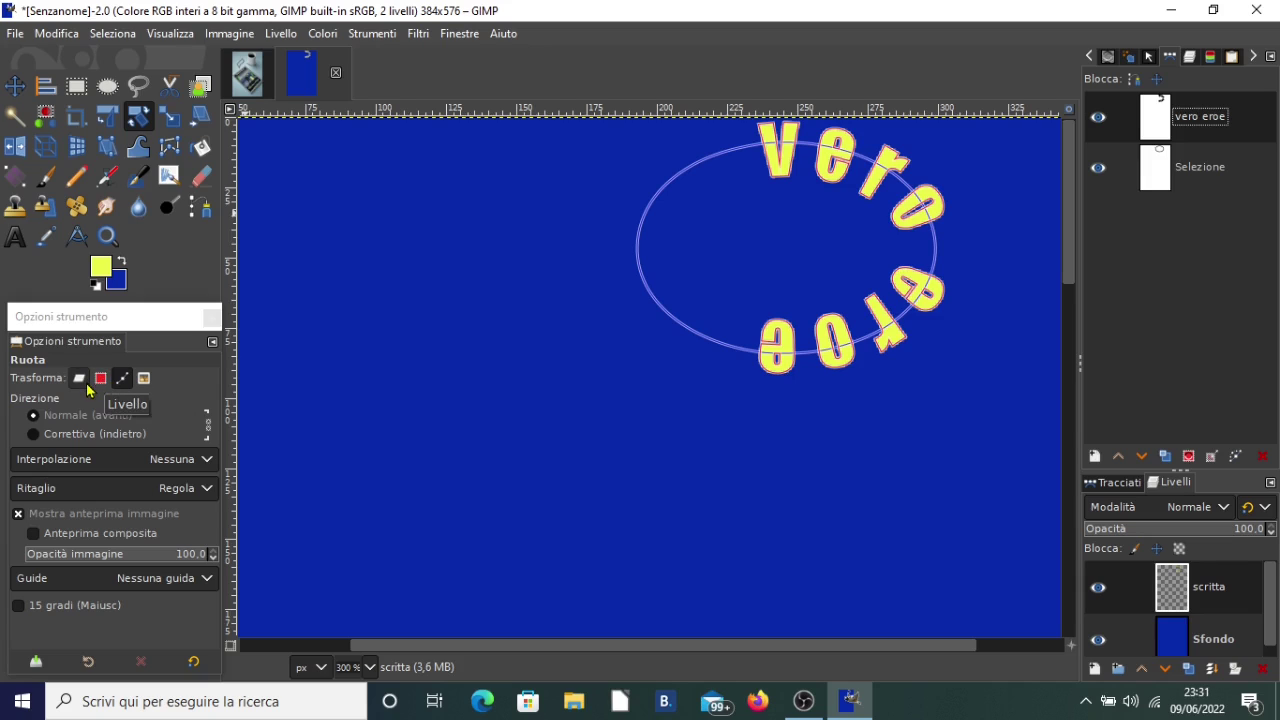
left_click(80, 379)
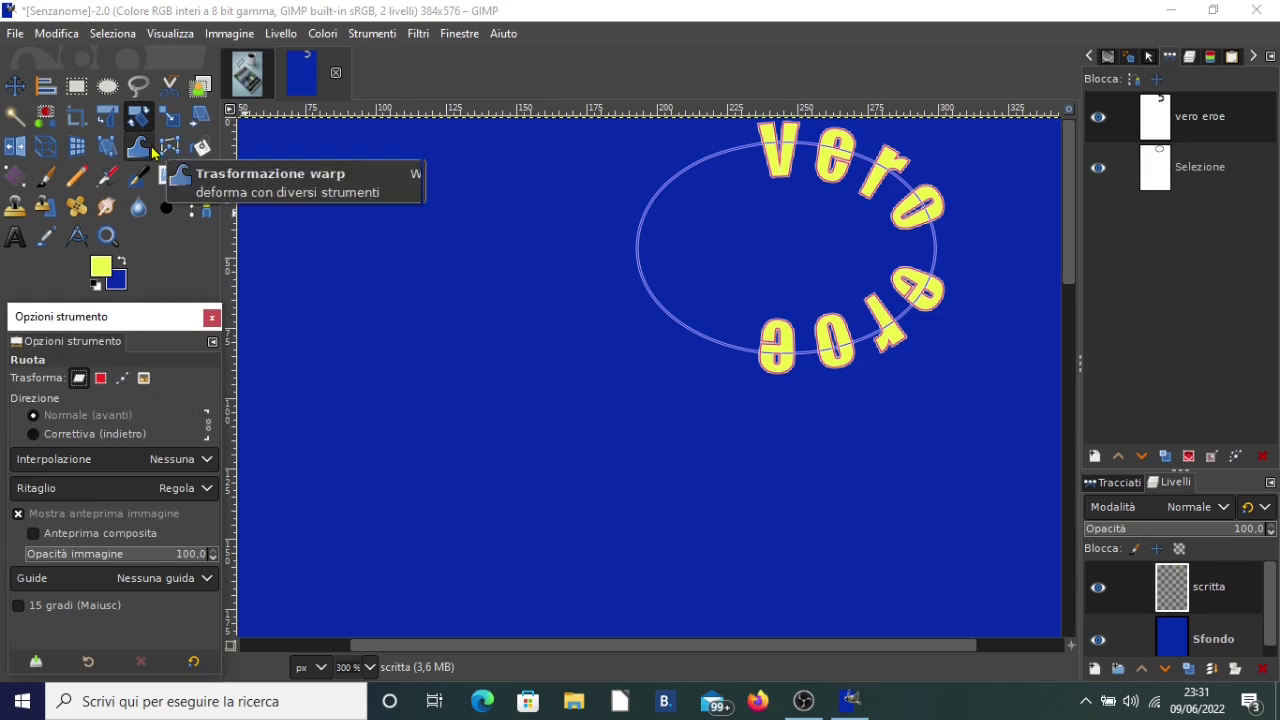
left_click(122, 378)
left_click_drag(790, 358, 906, 362)
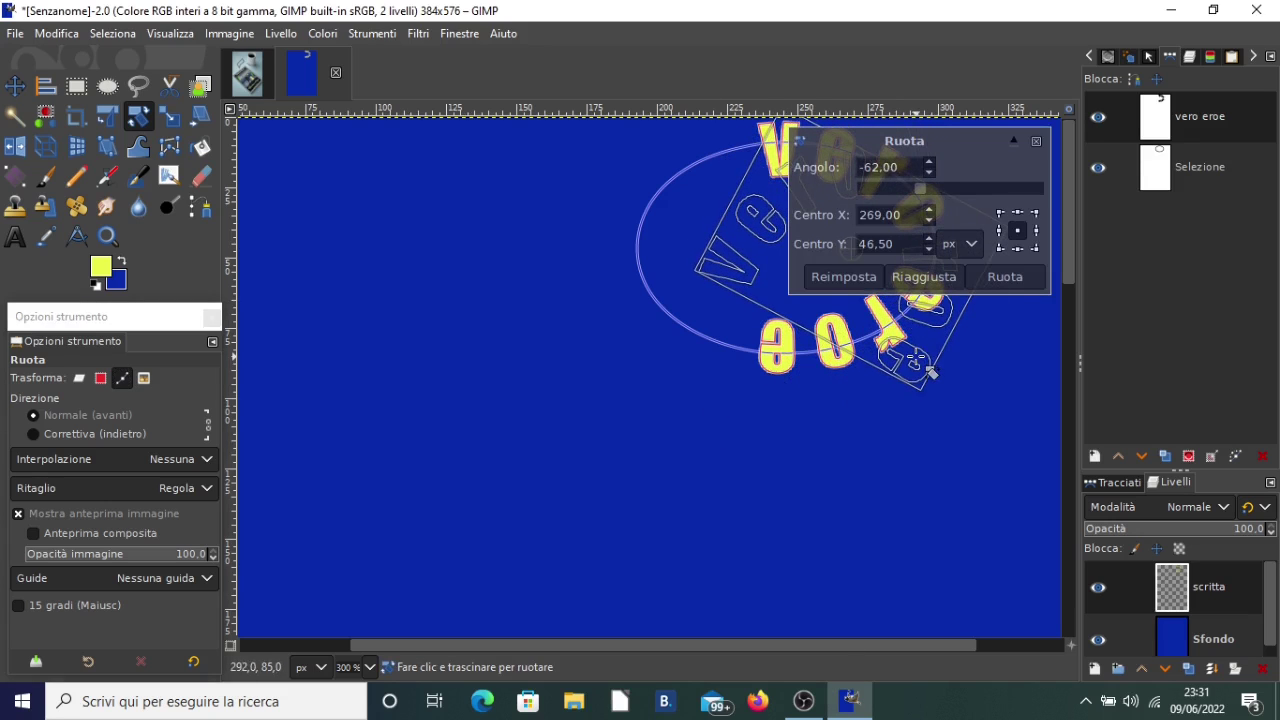
left_click(1002, 279)
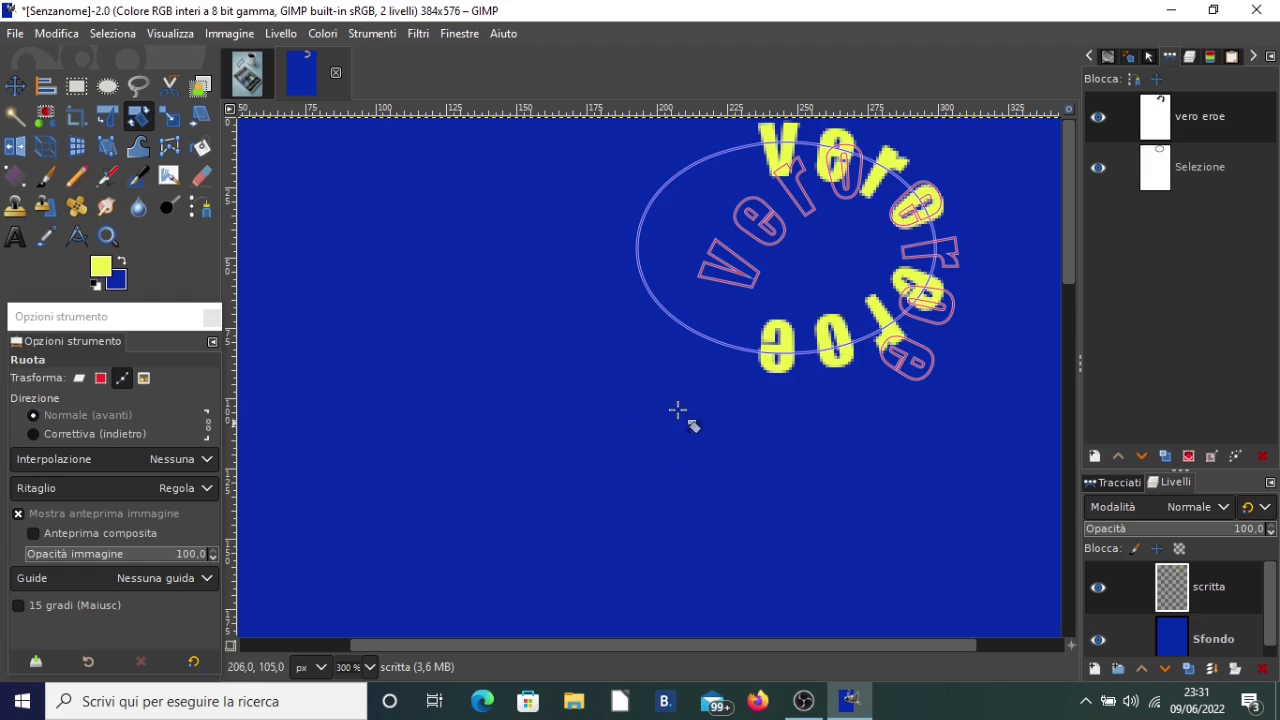
- Check the path outlines and delete the yellow scritta layer, leaving only Sfondo
left_click(1098, 117)
left_click(1098, 117)
left_click(1098, 168)
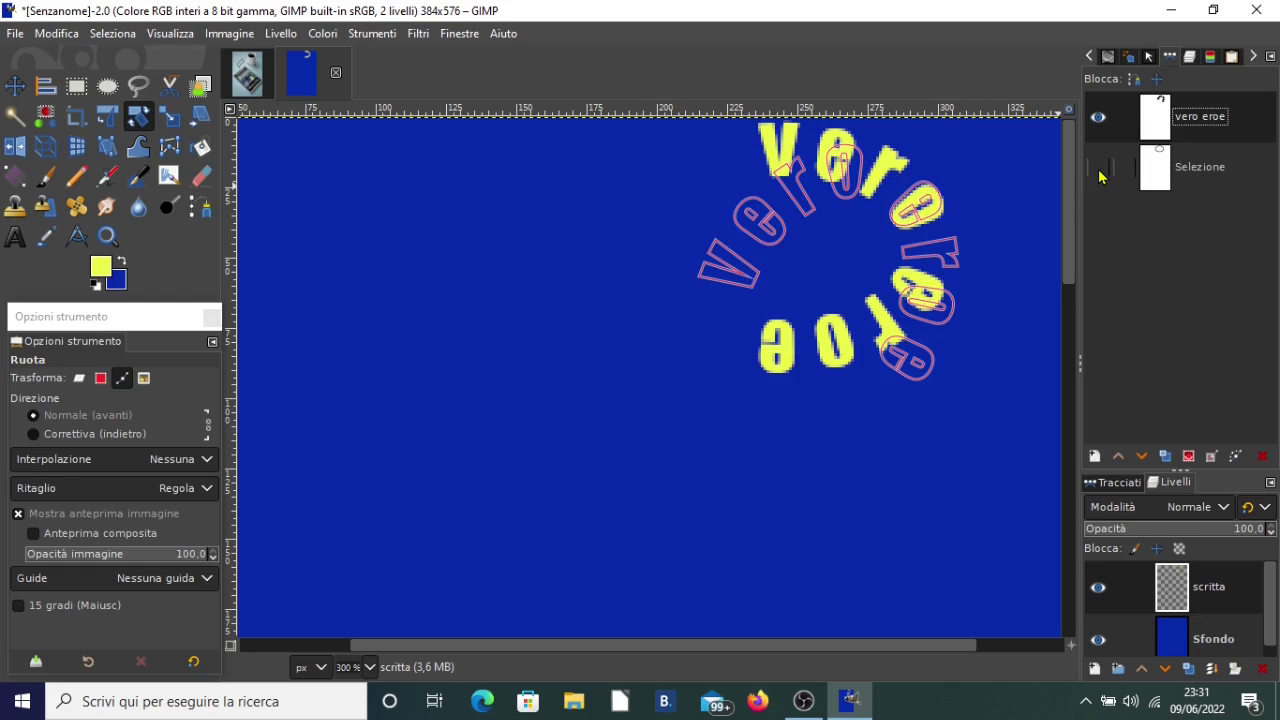
left_click(1098, 168)
left_click(1264, 671)
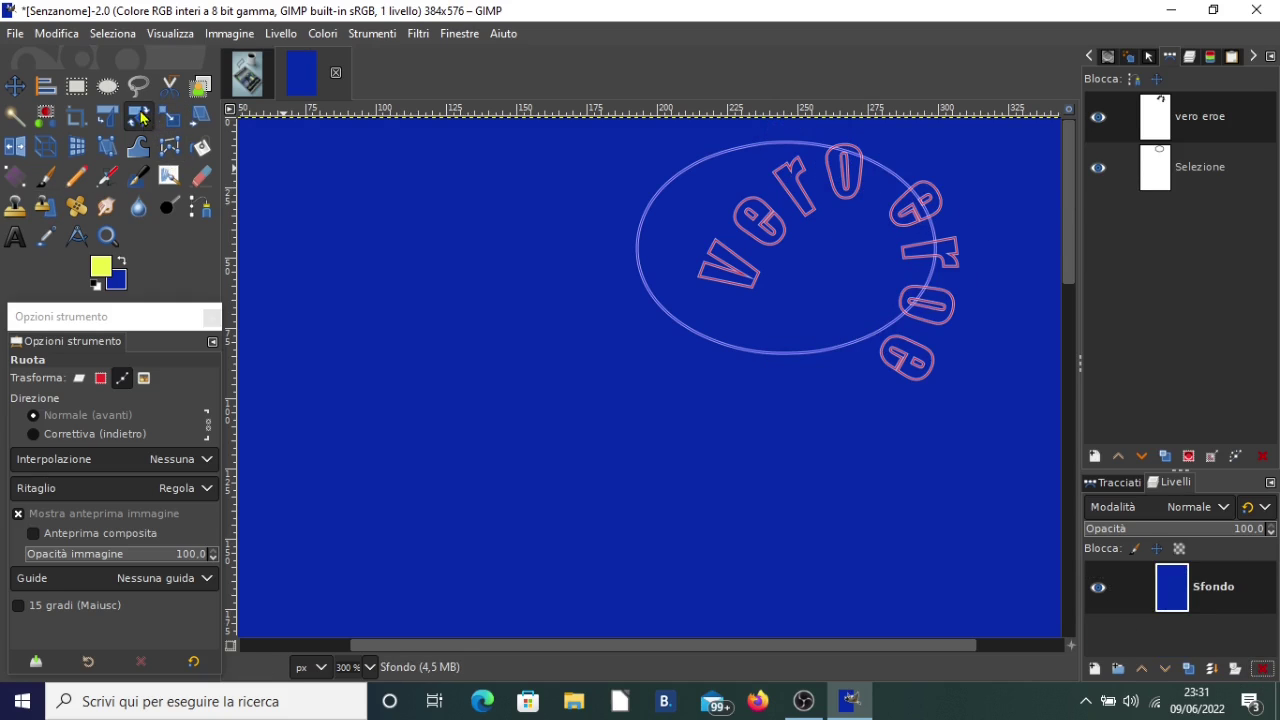
- Rotate the text path to arch over the top and convert it to a selection
left_click_drag(793, 211, 740, 213)
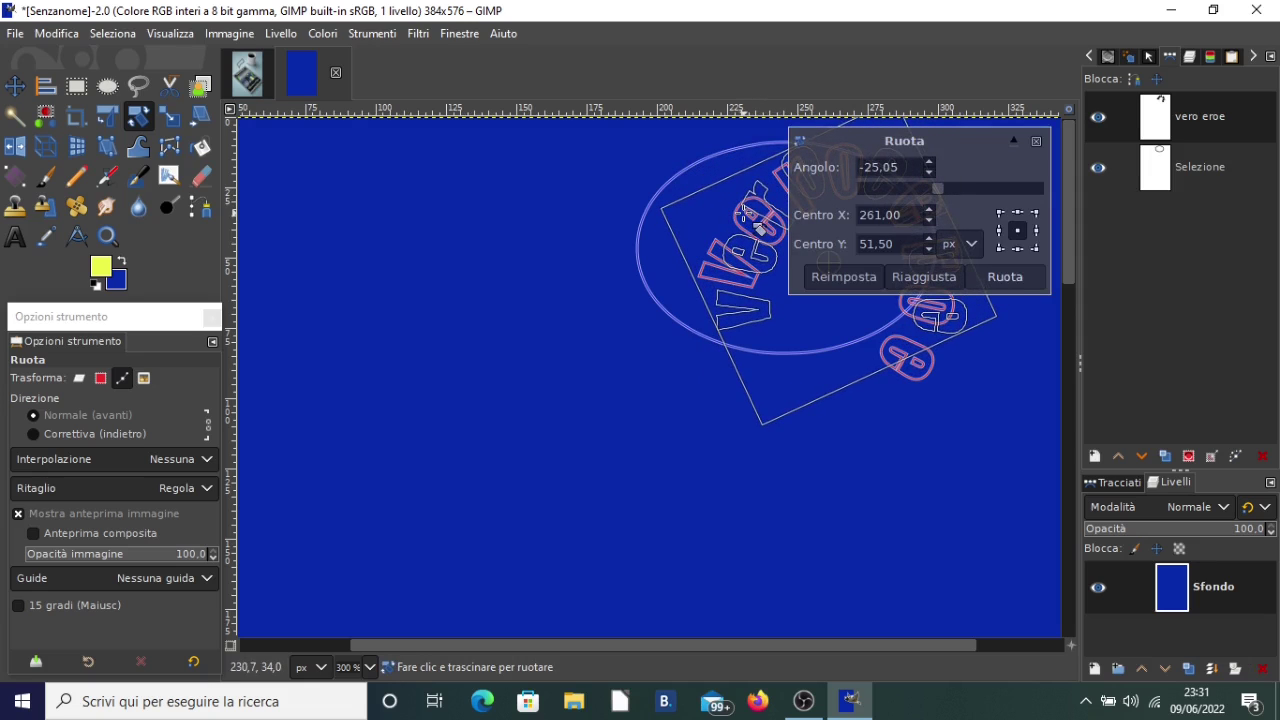
left_click(1020, 280)
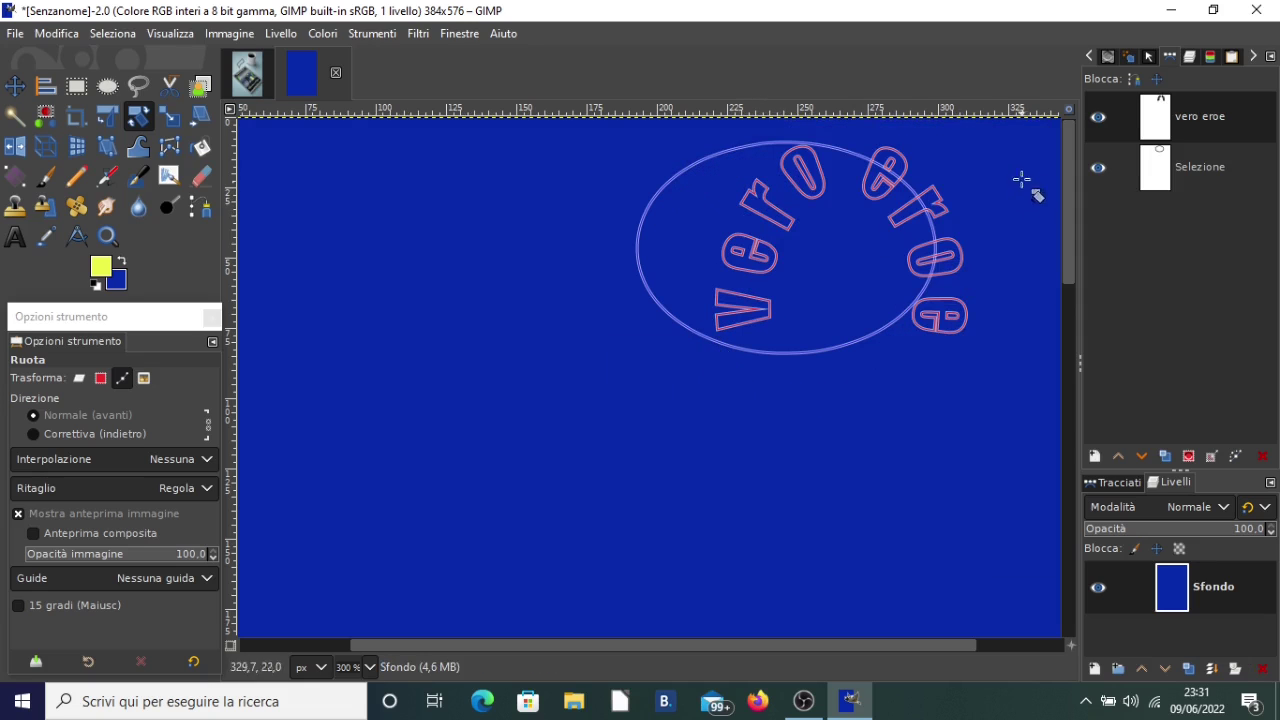
left_click(1098, 167)
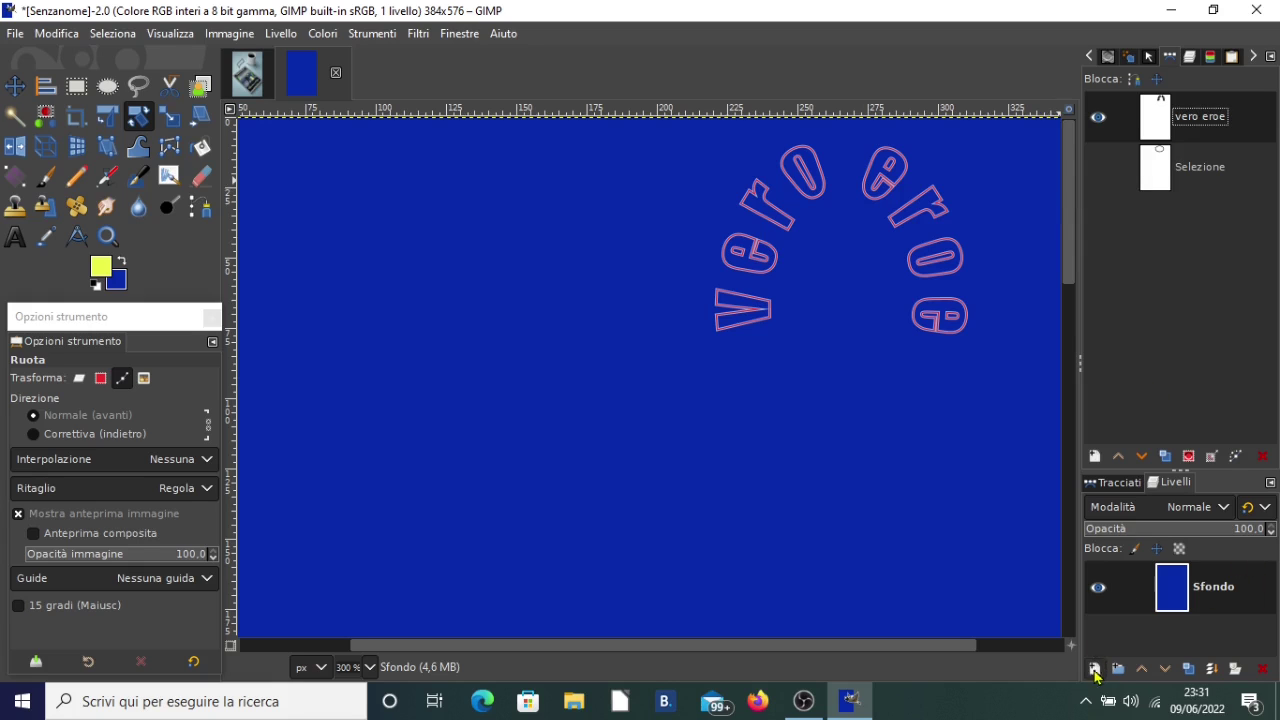
left_click(1189, 457)
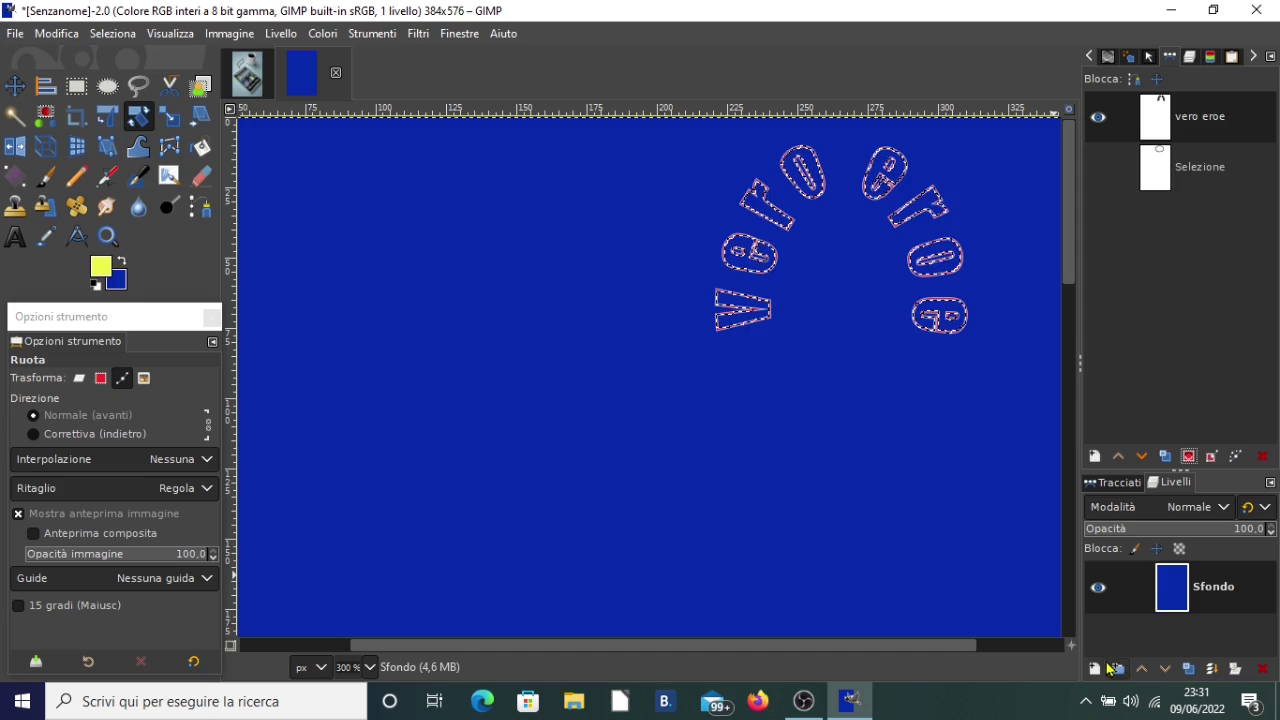
- Fill the letters yellow on a new transparent 'scritta' layer, then clear the selection
left_click(1095, 668)
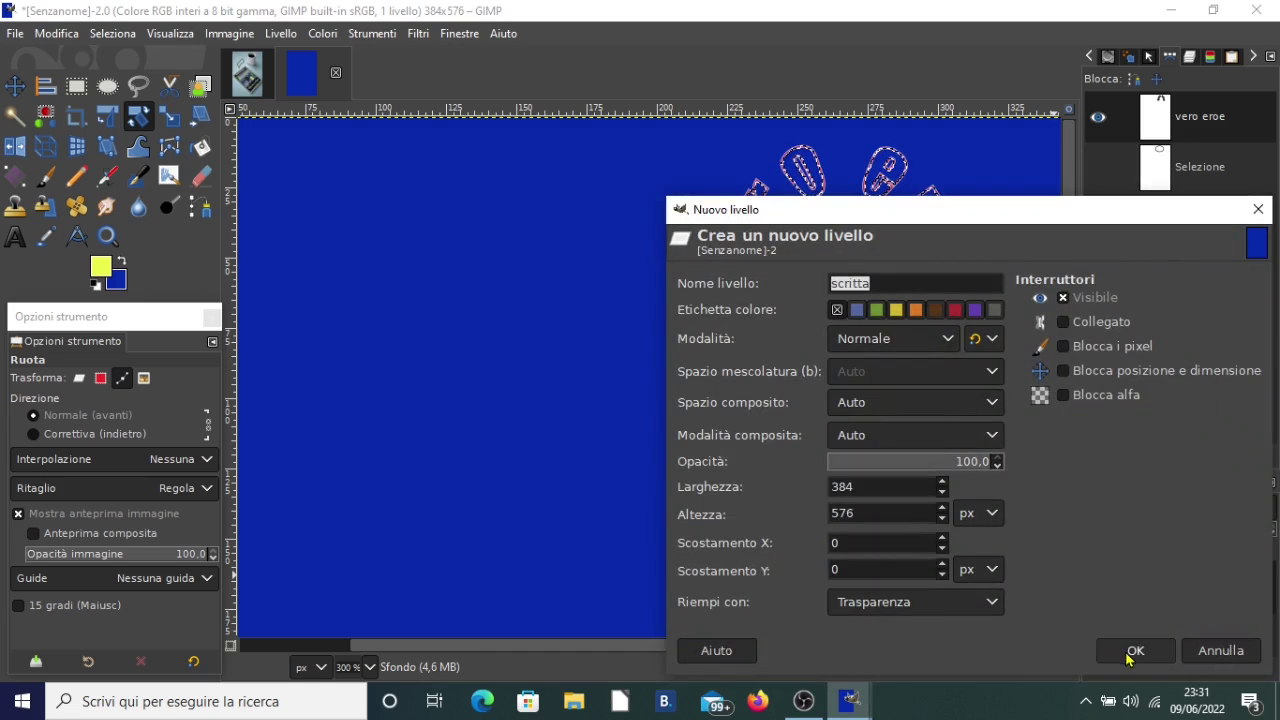
left_click(1135, 650)
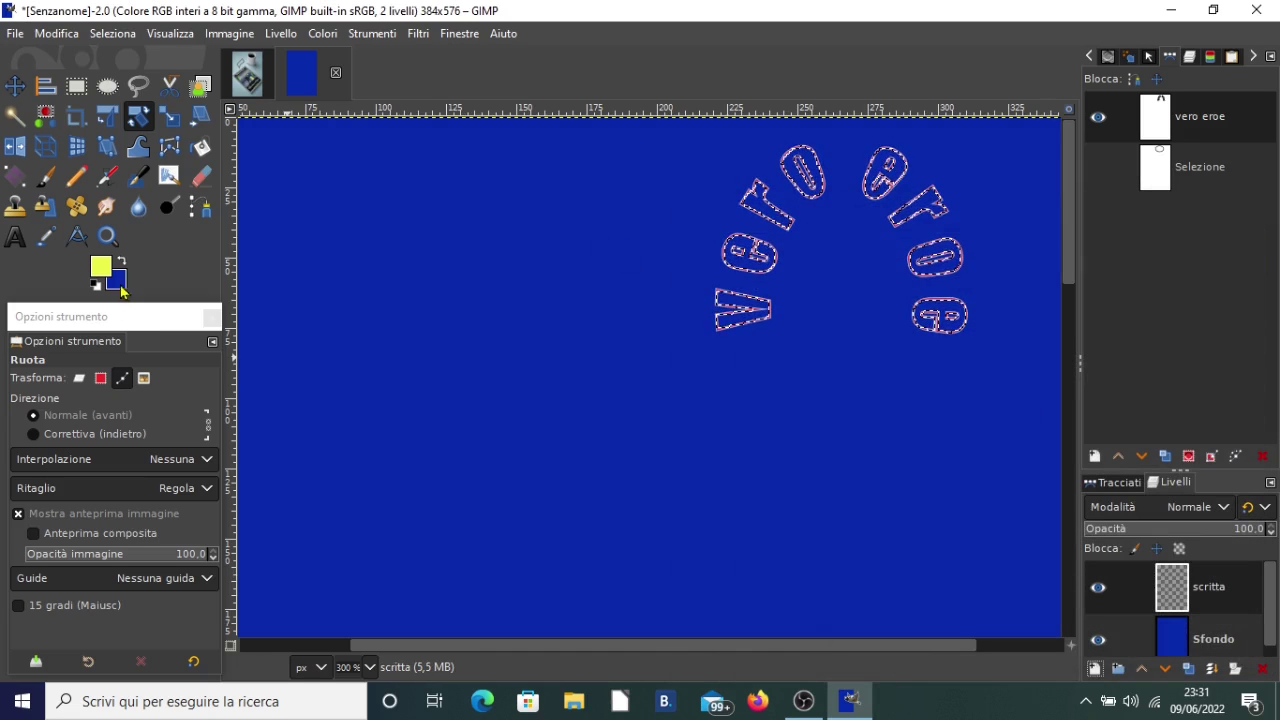
left_click_drag(100, 266, 735, 270)
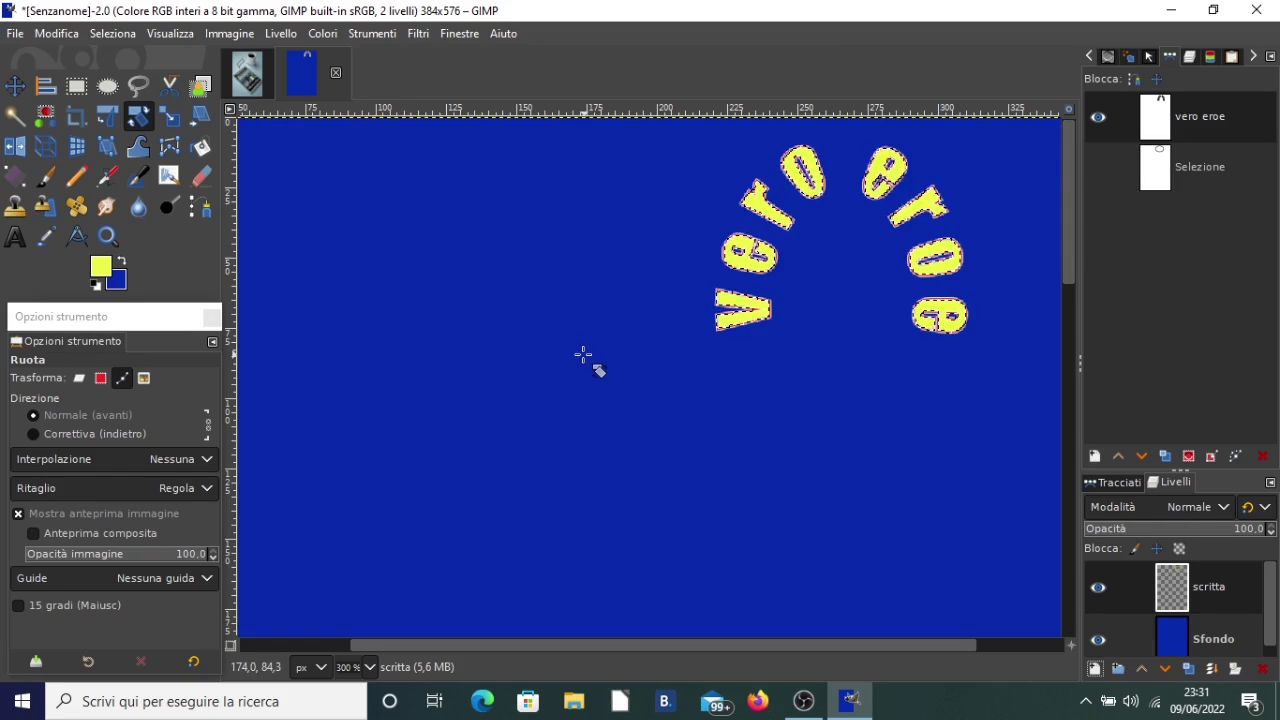
left_click(1097, 117)
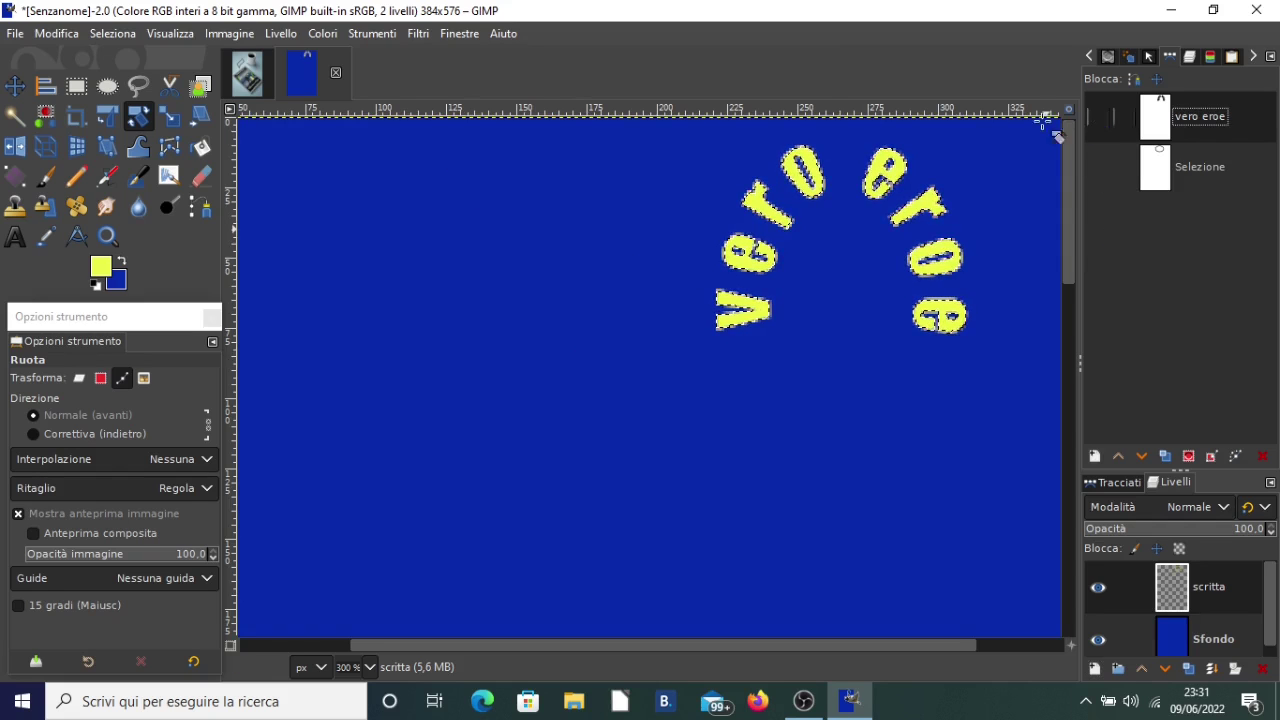
left_click(112, 33)
left_click(130, 77)
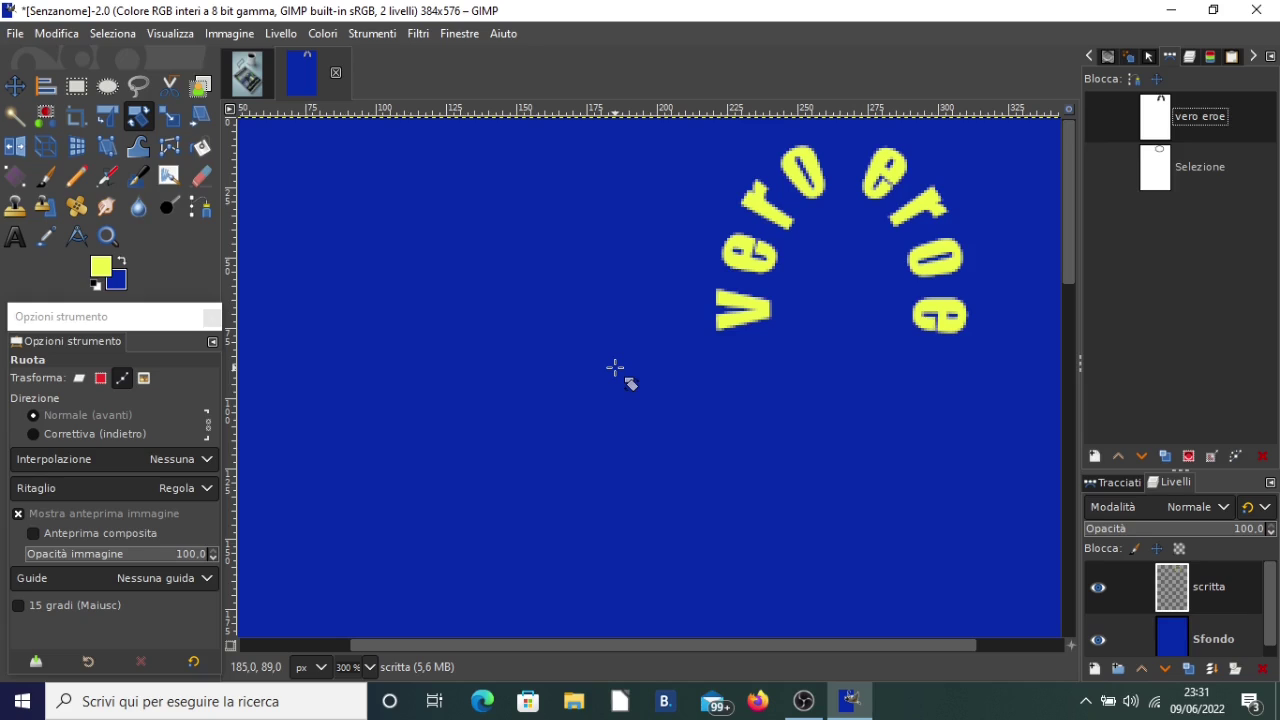